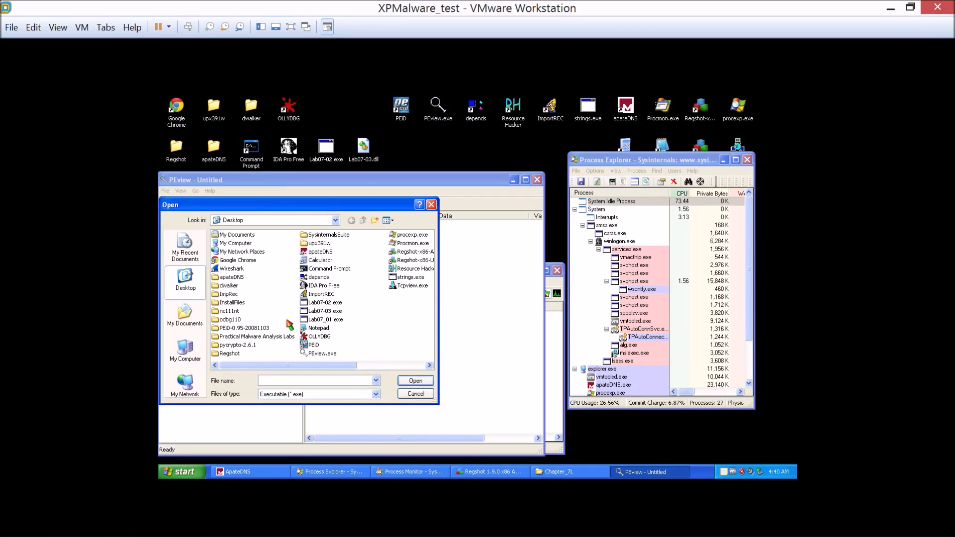
Open Lab07_01.exe and display the IMPORT Name Table of its .rdata section, with the window widened to show full function names.
double_click(326, 320)
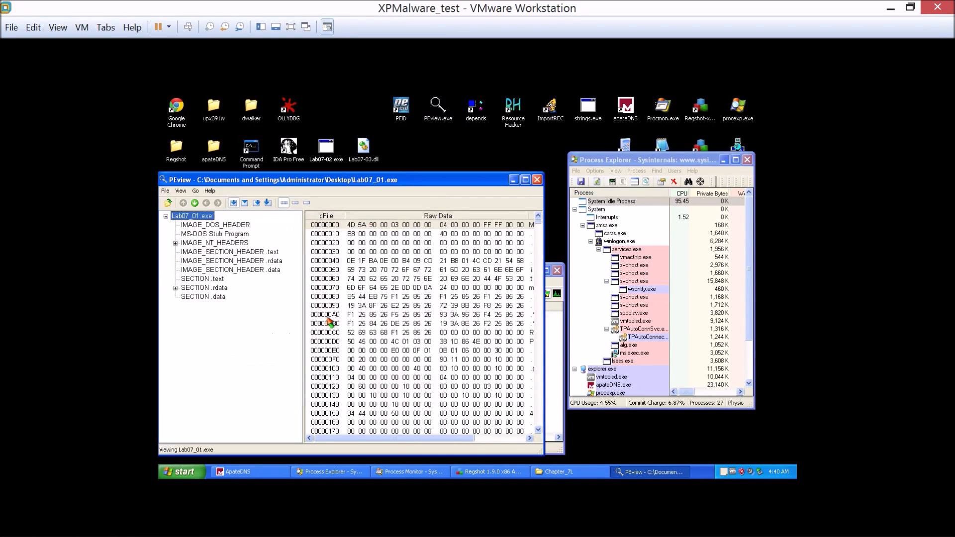
left_click(175, 288)
left_click(212, 314)
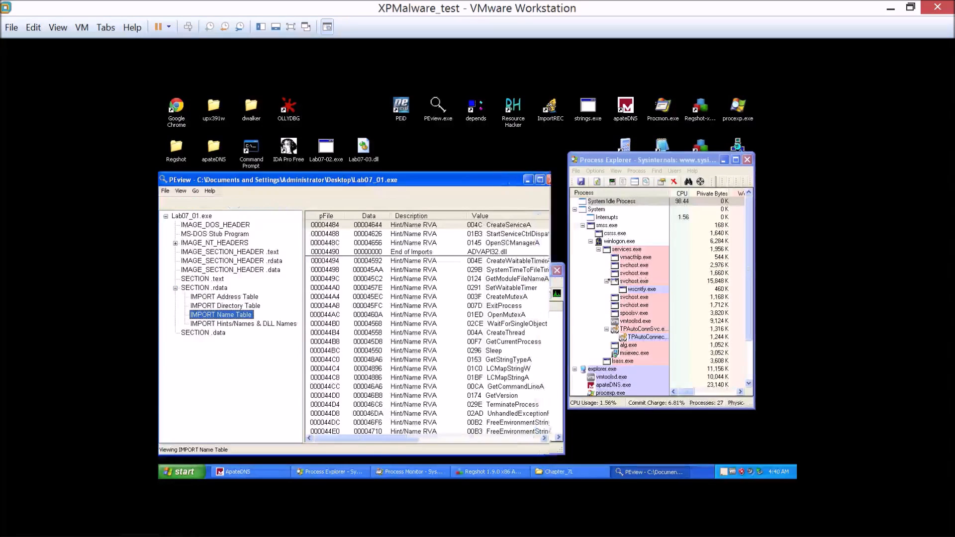
left_click_drag(543, 279, 650, 281)
Examine the service, waitable timer, mutex and Sleep function imports at the start of the import table.
left_click(521, 235)
left_click(522, 243)
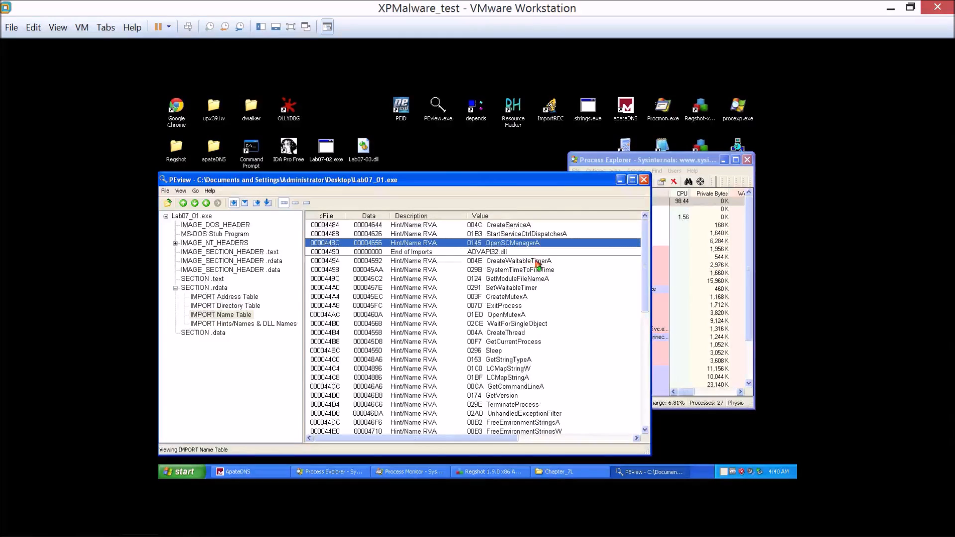
left_click(529, 261)
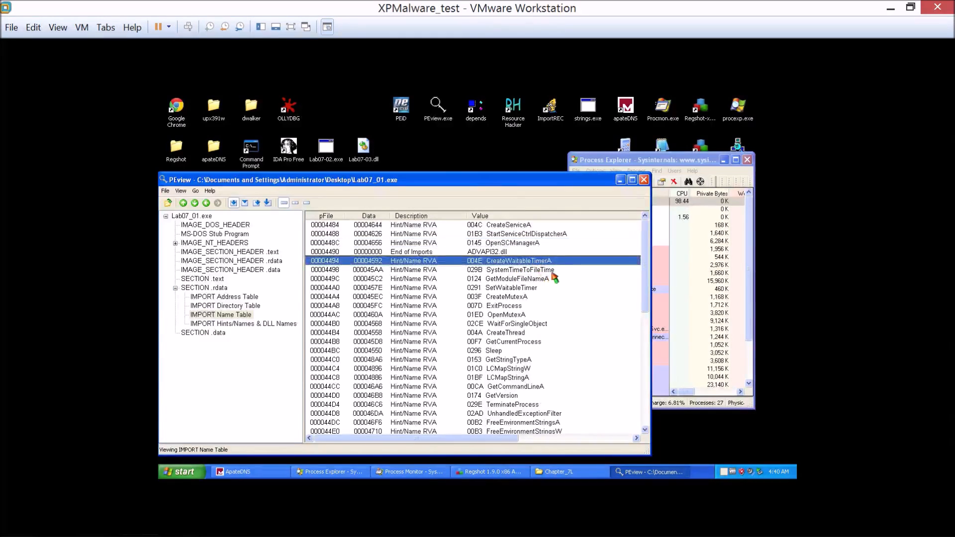
left_click(524, 296)
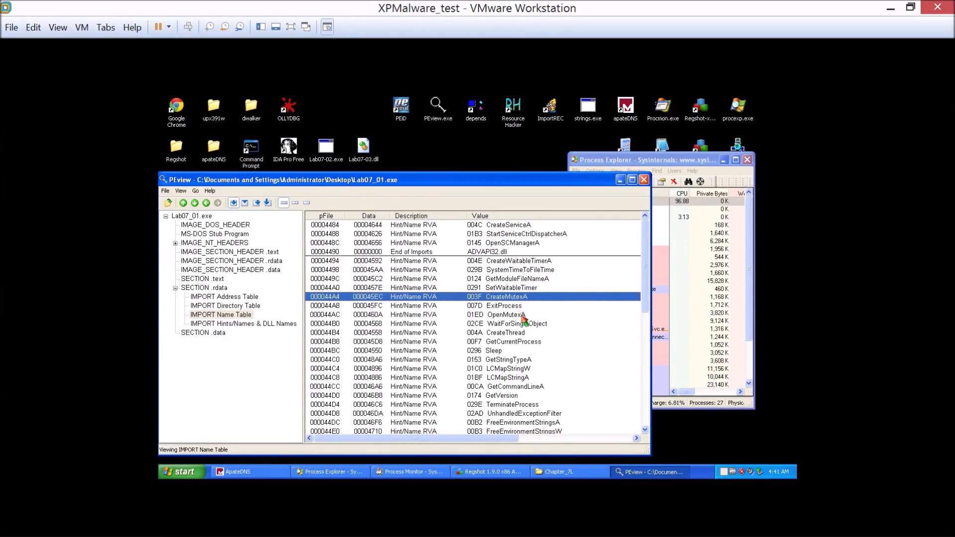
left_click(525, 315)
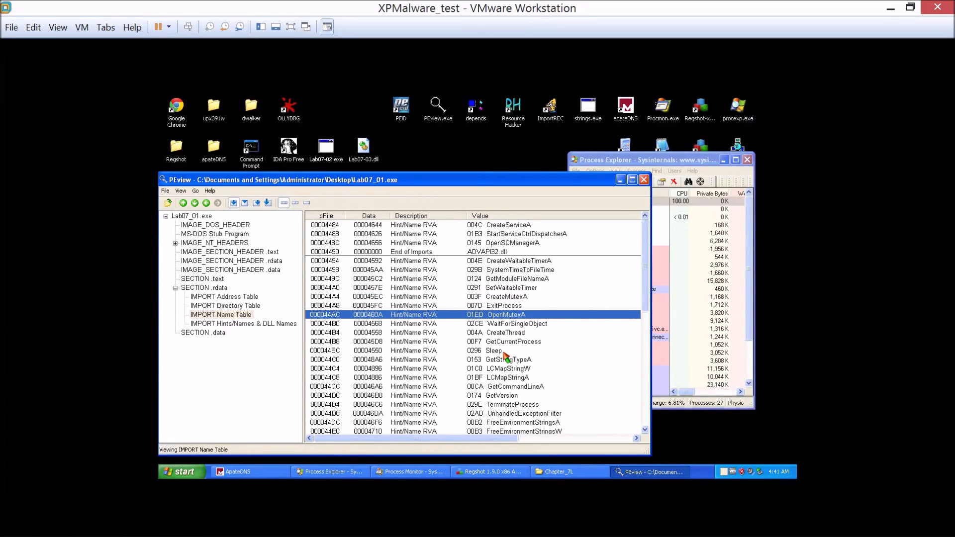
left_click(503, 351)
Review the remaining KERNEL32.dll imports, focusing on LoadLibraryA and GetProcAddress.
scroll(557, 353, "down", 3)
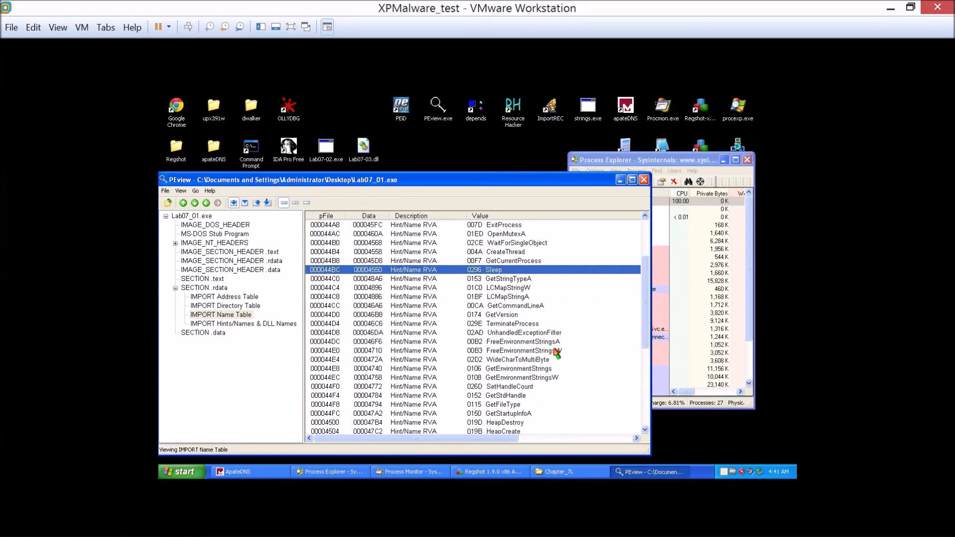
scroll(572, 354, "down", 3)
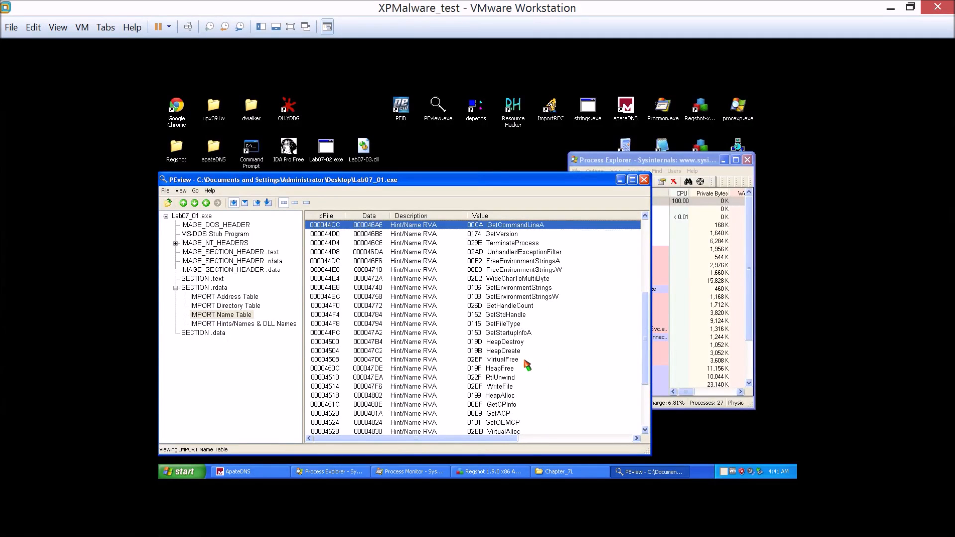
scroll(527, 366, "down", 1)
scroll(528, 366, "down", 2)
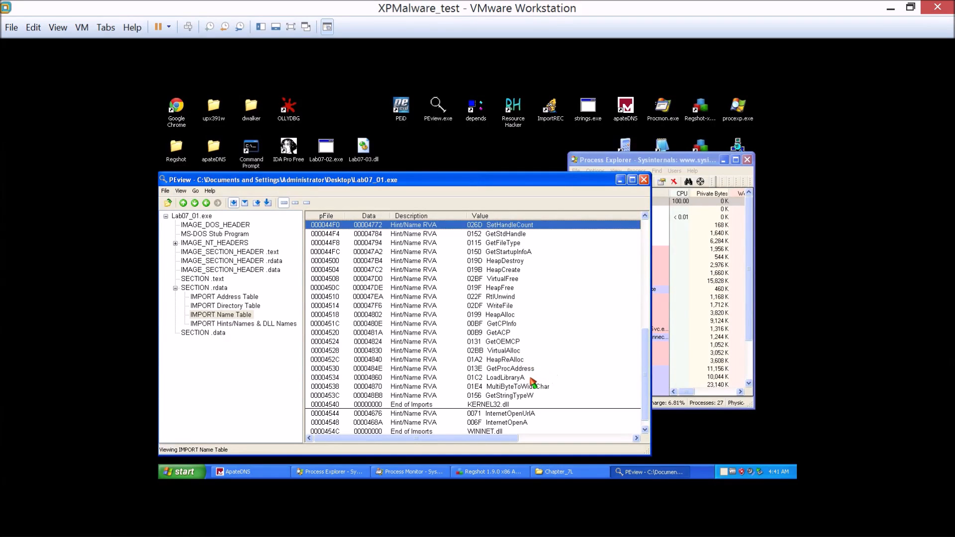
left_click(531, 378)
left_click(540, 370)
left_click(539, 380)
left_click(543, 371)
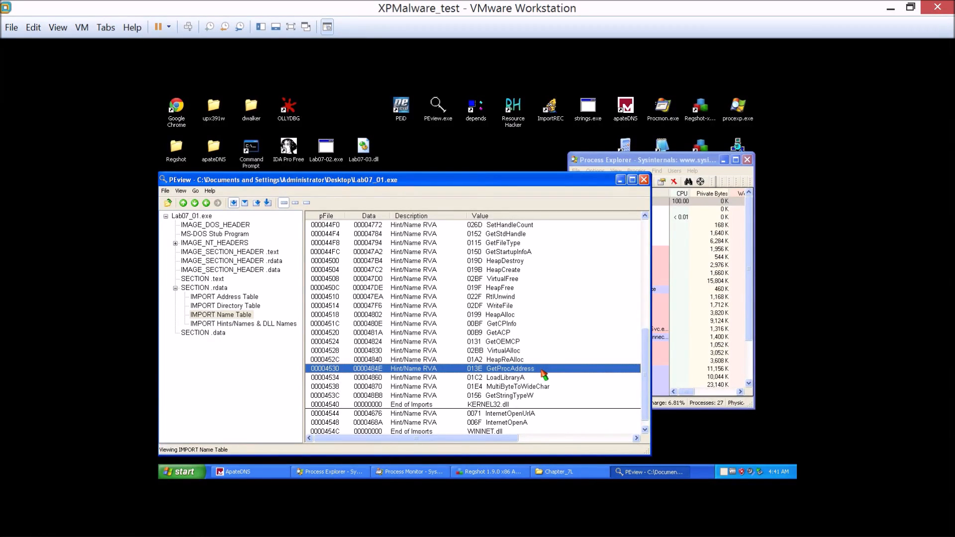
scroll(543, 374, "down", 1)
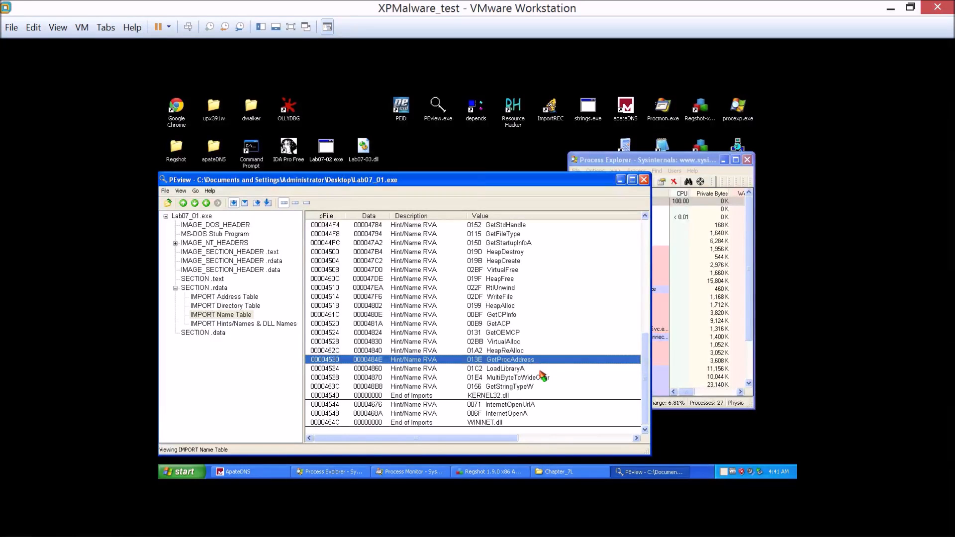
Examine the WININET.dll imports InternetOpenUrlA and InternetOpenA, and close the PE viewer.
left_click(523, 404)
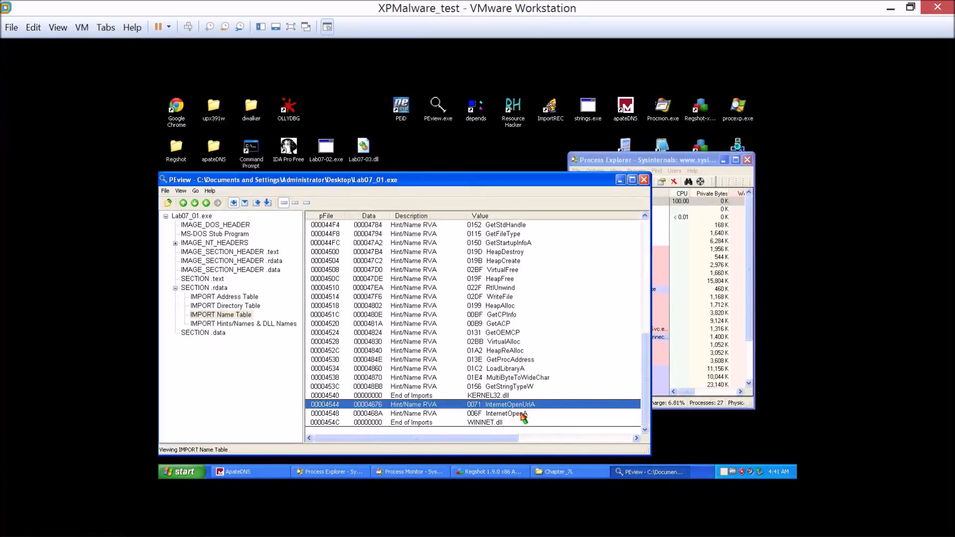
left_click(498, 422)
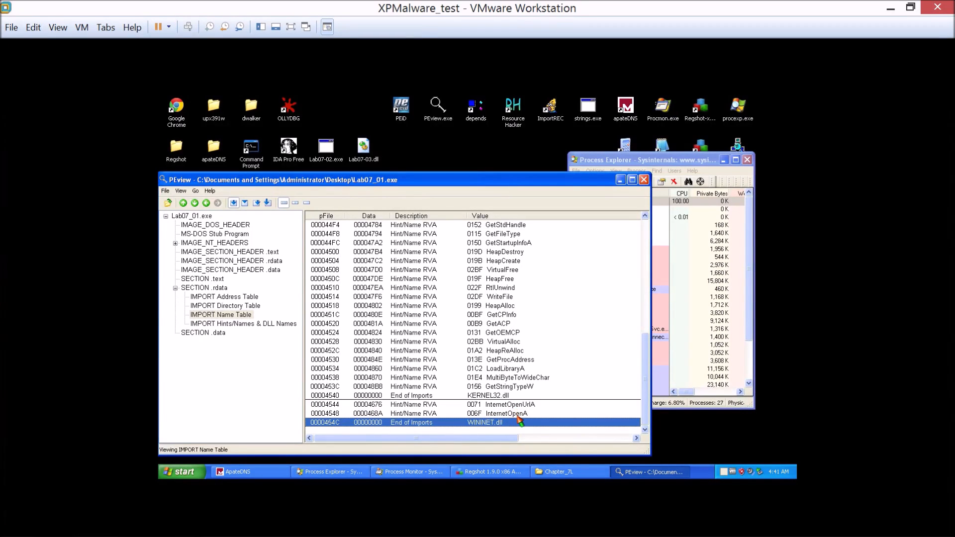
left_click(517, 416)
left_click(525, 406)
left_click(524, 412)
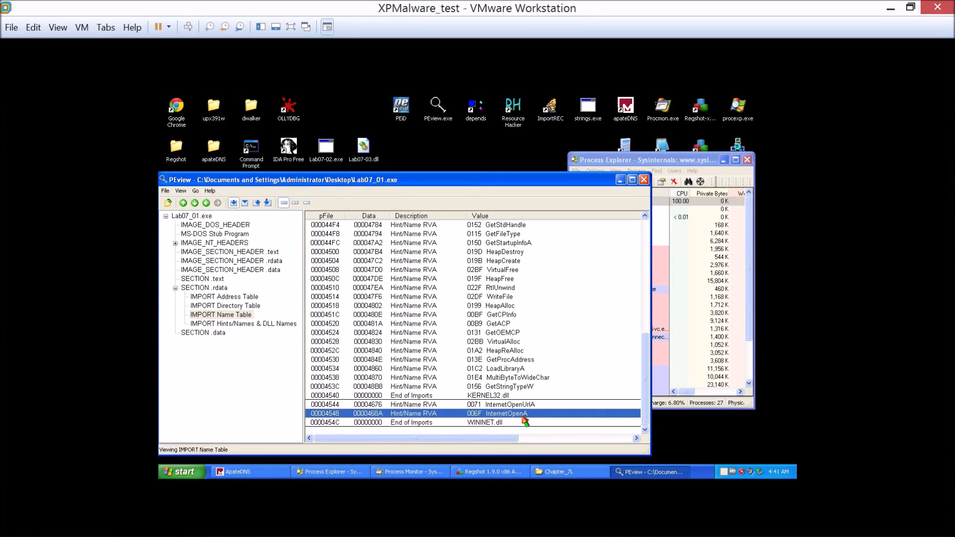
left_click(644, 180)
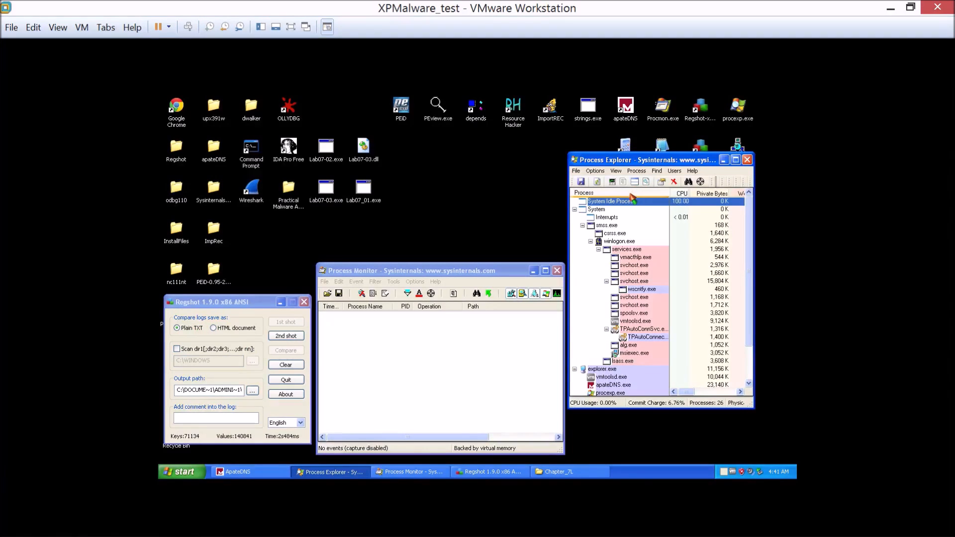
left_click(446, 280)
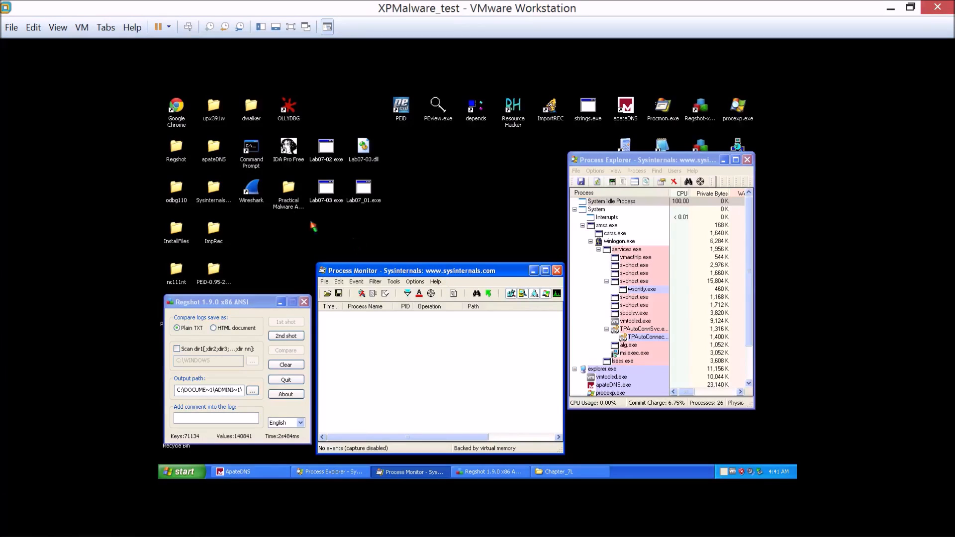
Open a Command Prompt and change to the desktop directory.
left_click(250, 157)
double_click(250, 158)
type("d Se")
key("BackSpace")
key("BackSpace")
type("cd des")
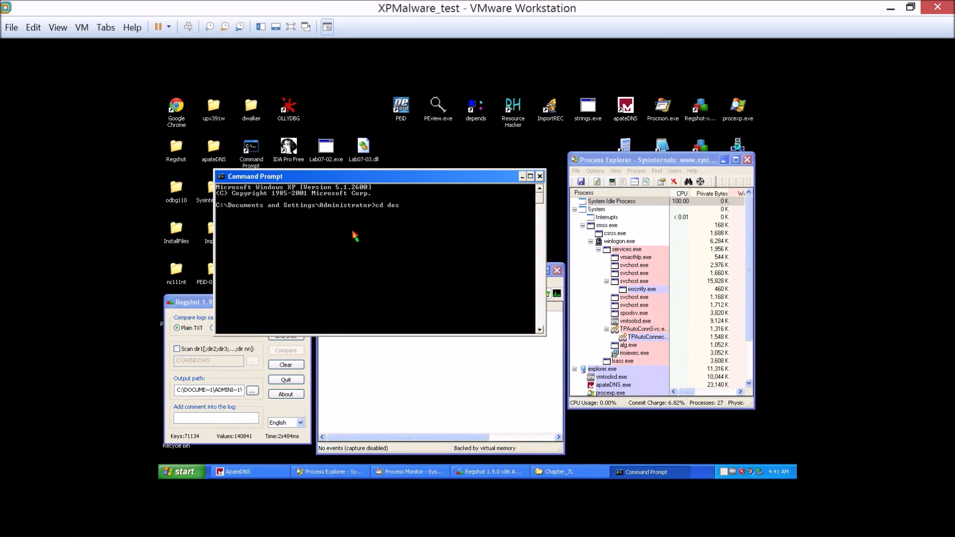
type("ktop")
key("Return")
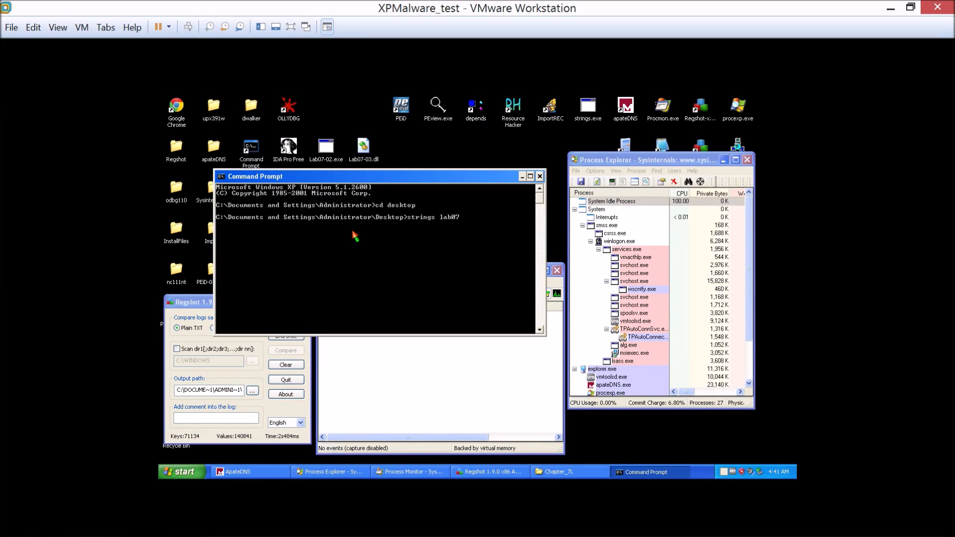
Run strings on lab07_01.exe, read back through the extracted strings, and close the Command Prompt.
type("strings lab07_01.exe")
key("Return")
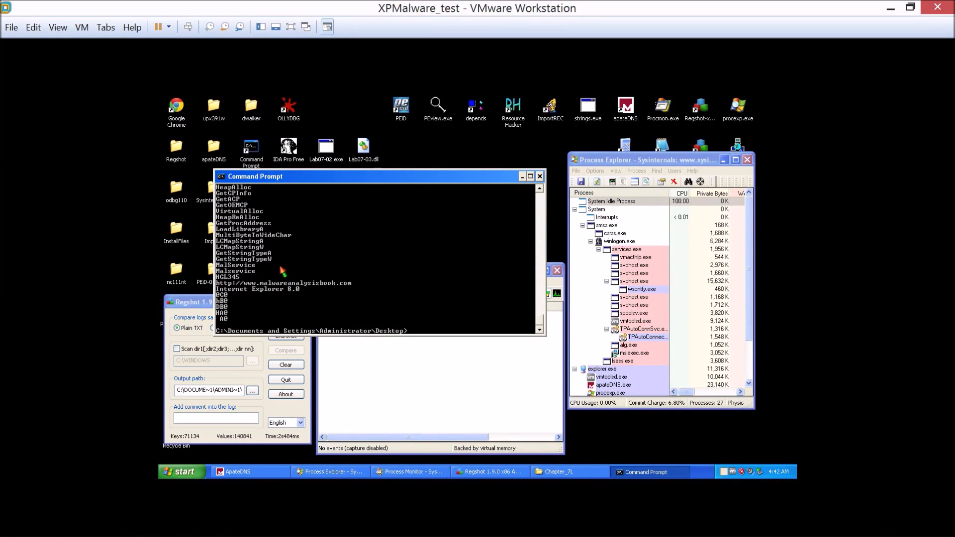
scroll(280, 272, "up", 8)
scroll(280, 272, "up", 7)
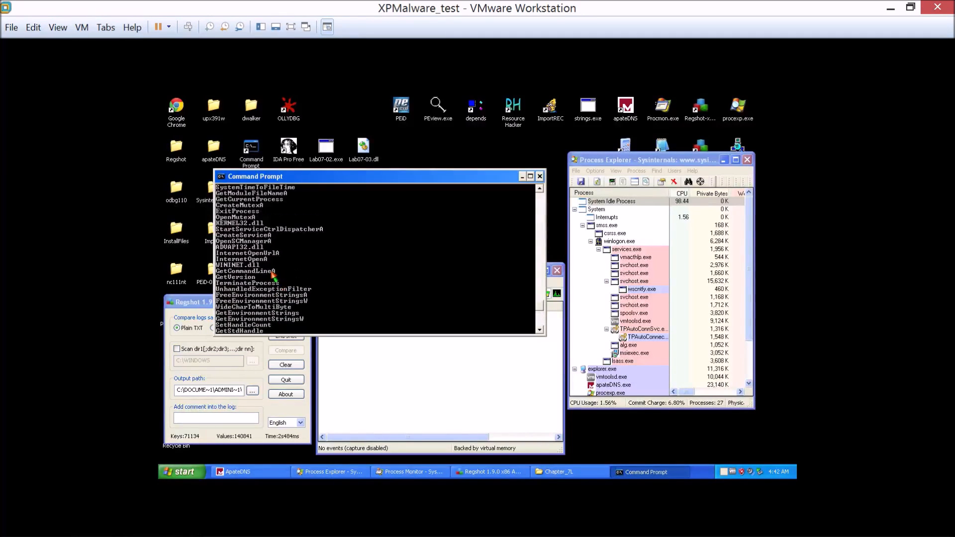
scroll(273, 277, "up", 5)
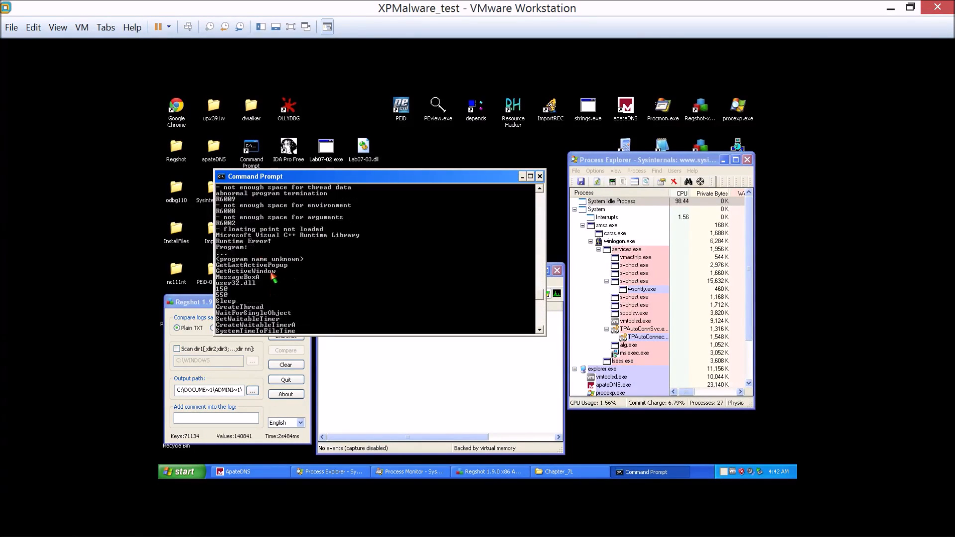
scroll(273, 277, "up", 1)
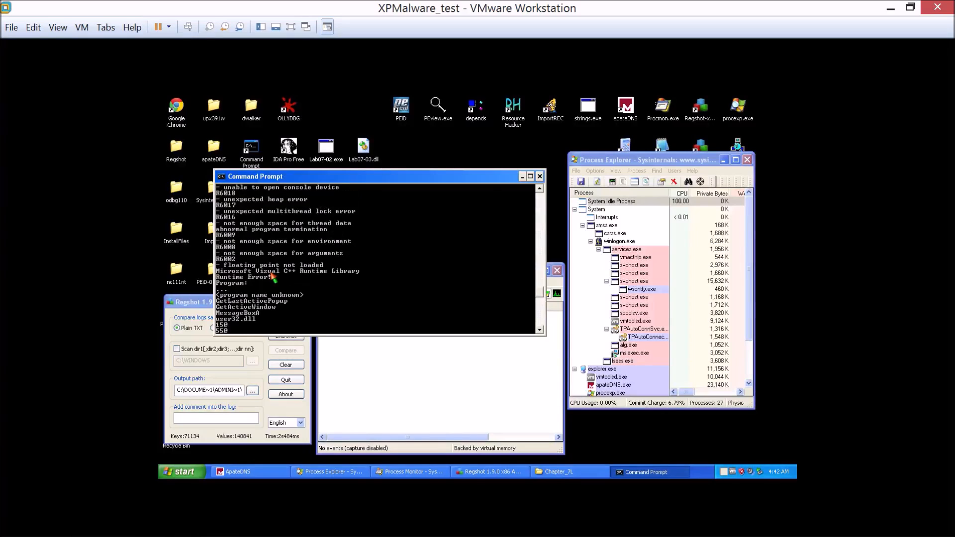
left_click(539, 177)
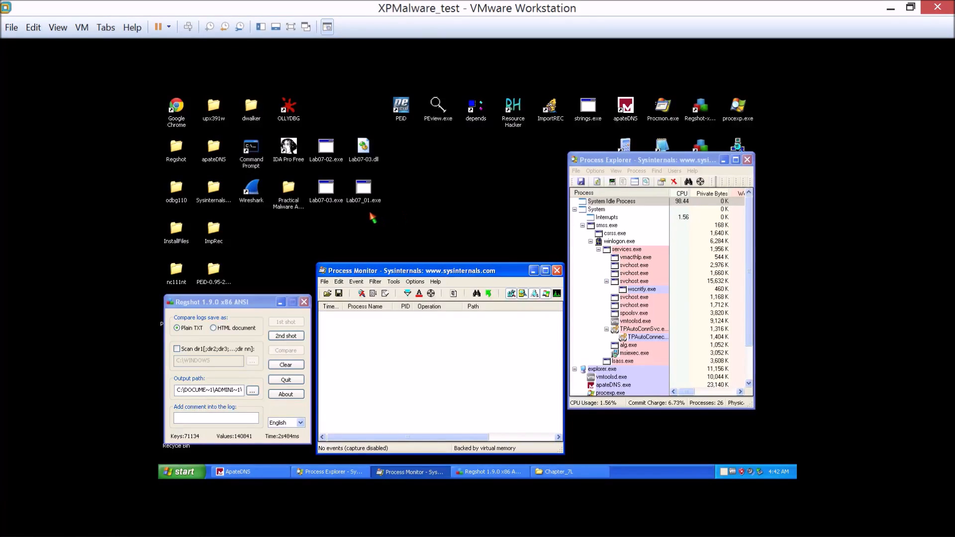
Run the Lab07_01.exe sample from the desktop.
right_click(365, 196)
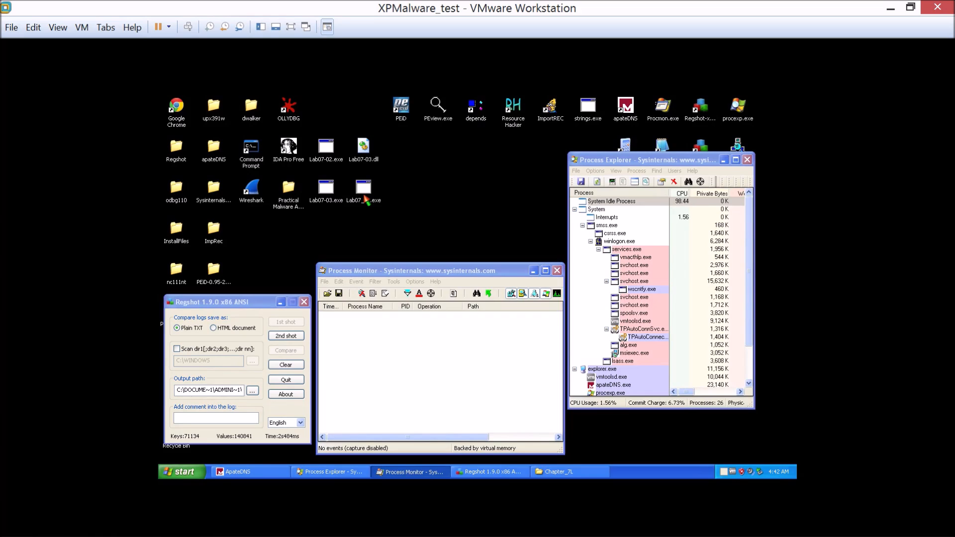
left_click(445, 167)
double_click(369, 195)
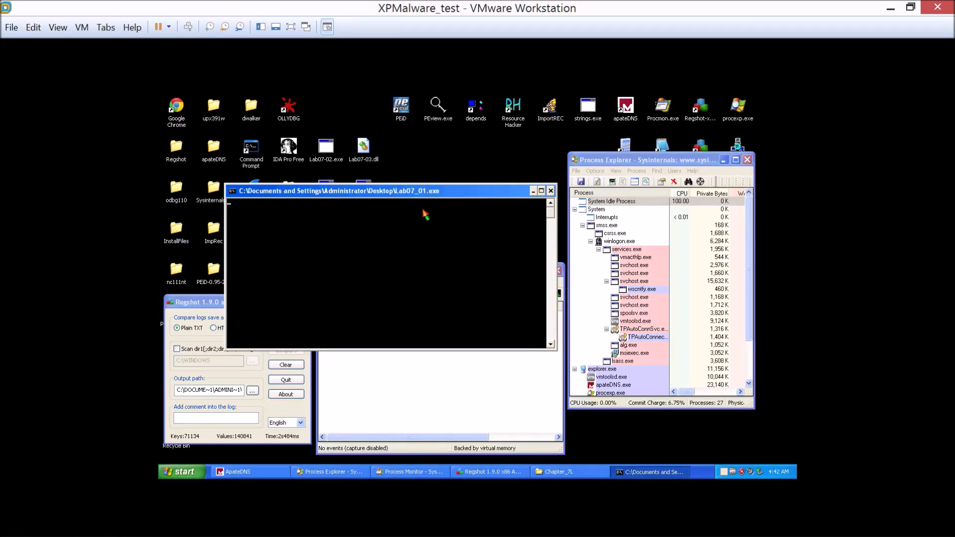
Select the Lab07_01.exe process in Process Explorer, show its handles in the lower pane, and maximize the window.
left_click_drag(749, 262, 750, 318)
left_click(630, 370)
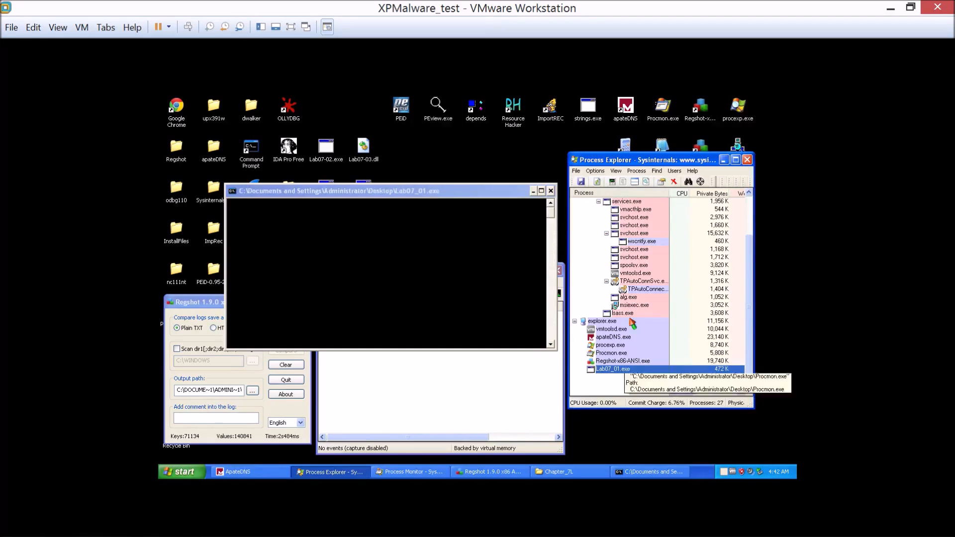
left_click(615, 171)
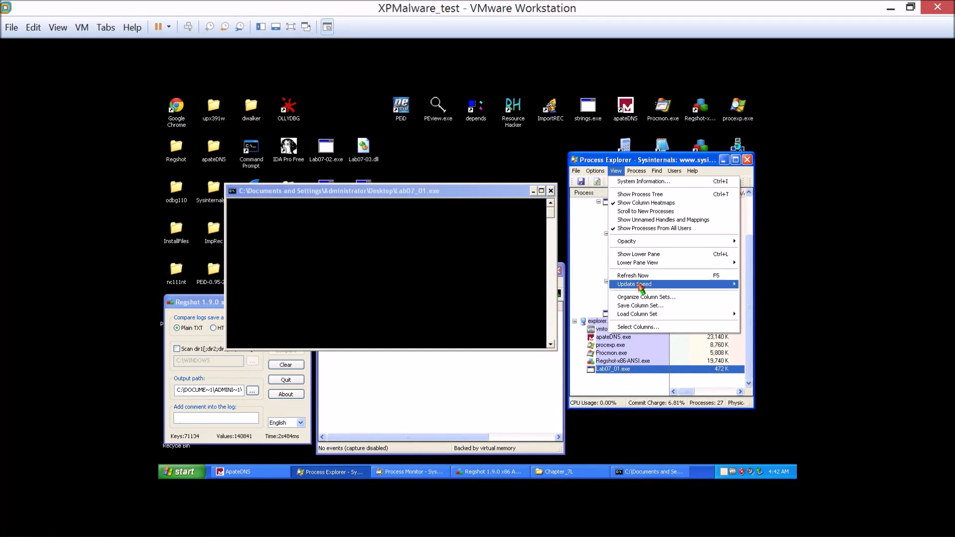
left_click(659, 254)
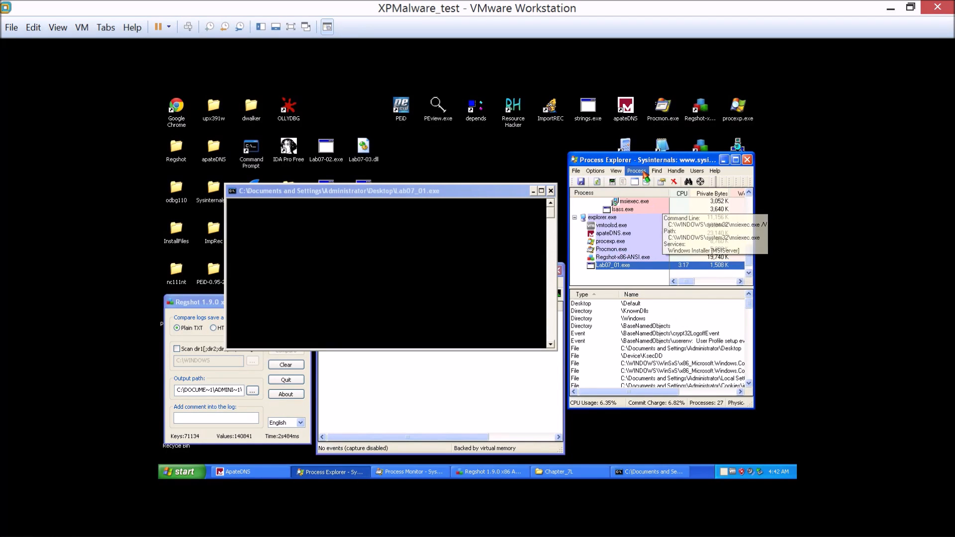
left_click_drag(645, 160, 505, 138)
double_click(505, 138)
Look through the handles of Lab07_01.exe down to its list of threads.
left_click(278, 415)
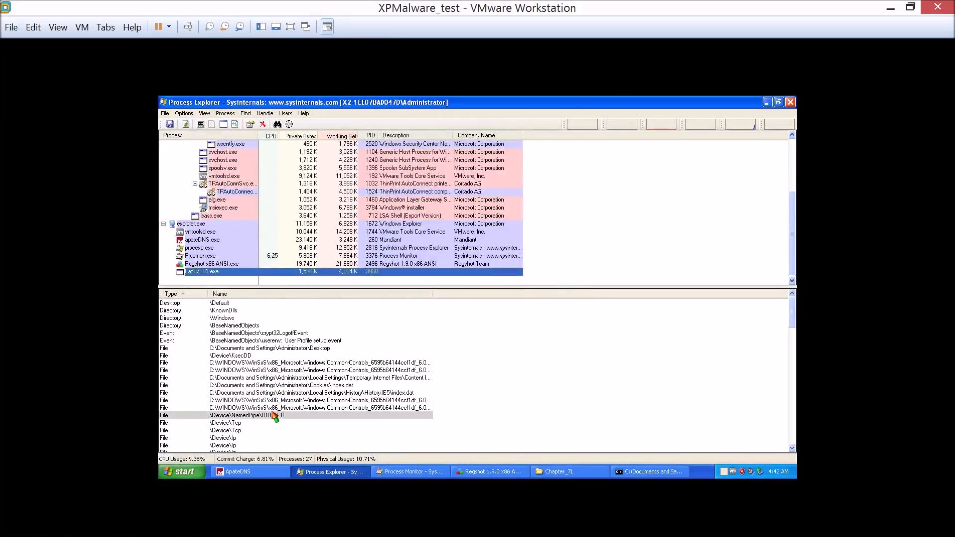
scroll(361, 390, "down", 4)
scroll(361, 391, "down", 20)
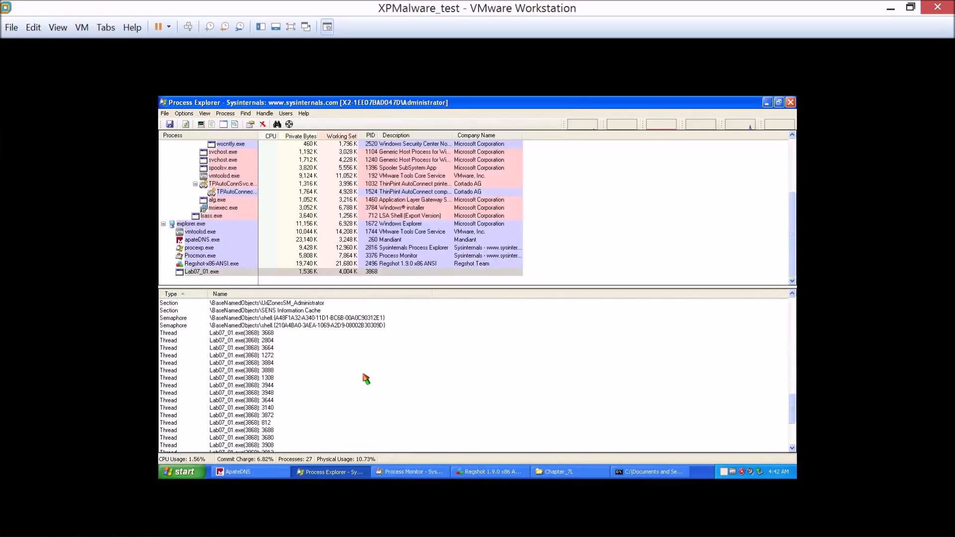
left_click(240, 333)
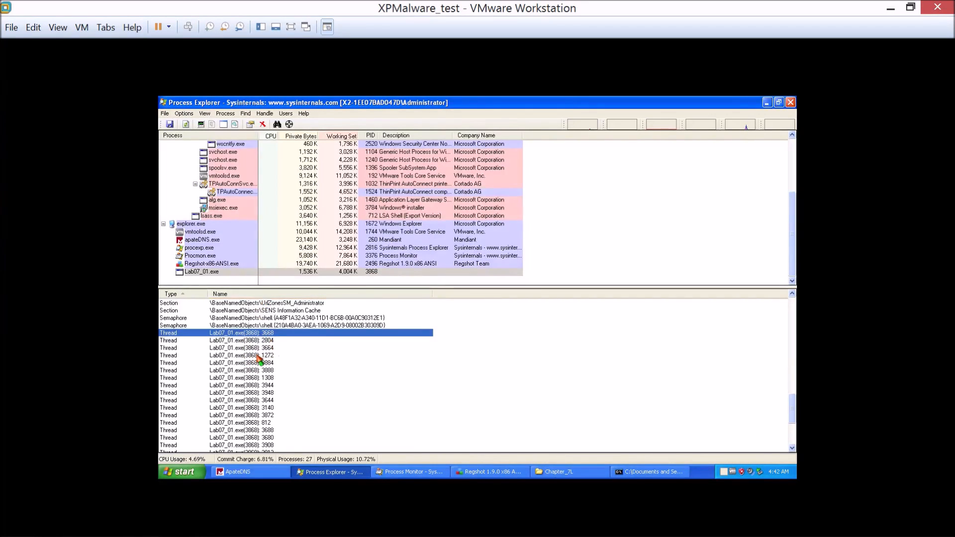
scroll(261, 363, "down", 4)
left_click(324, 439)
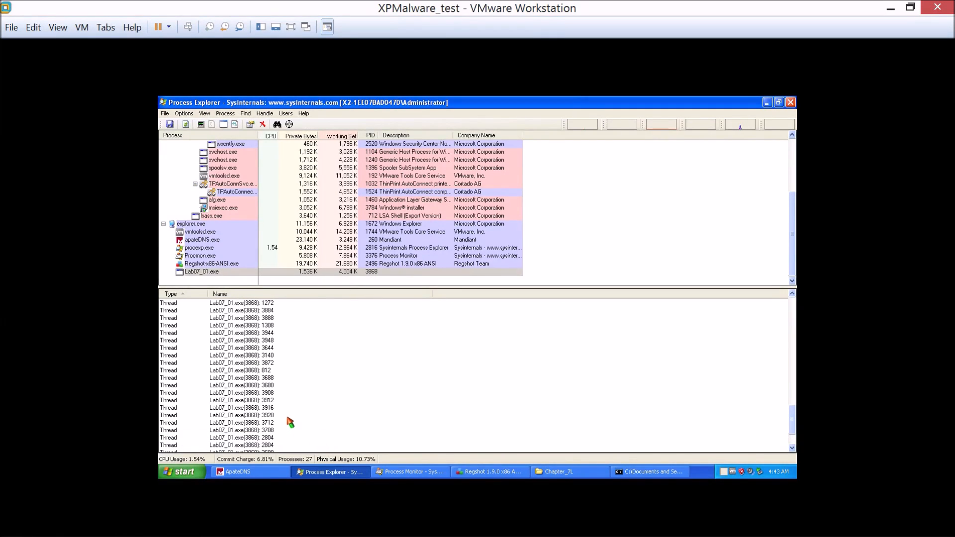
Find the Mutant handles of Lab07_01.exe and select the HGL345 mutex.
scroll(292, 421, "up", 4)
scroll(292, 422, "up", 2)
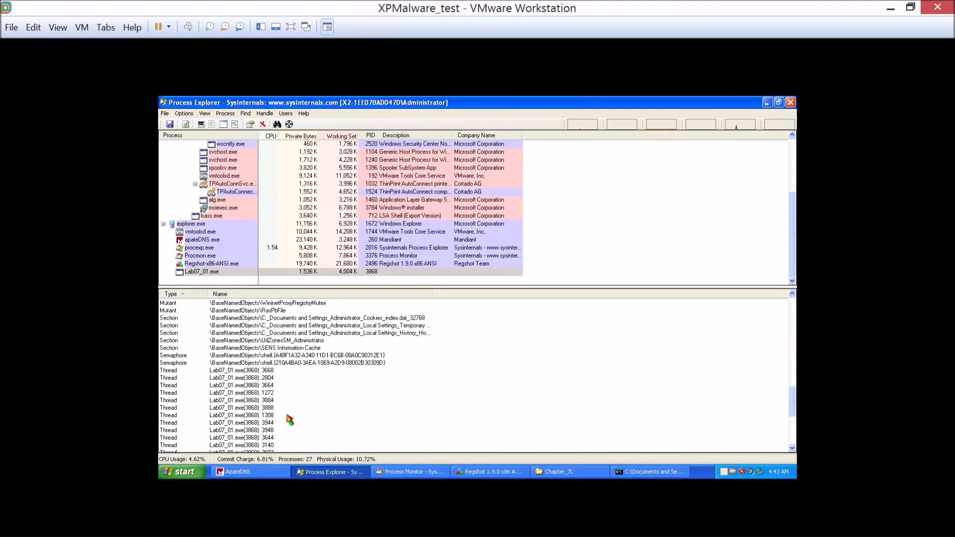
scroll(288, 416, "up", 4)
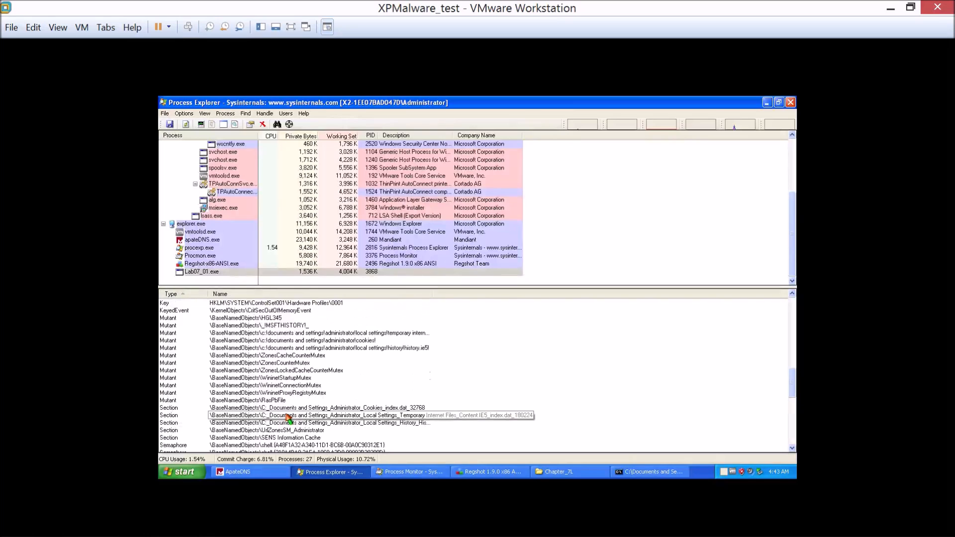
left_click(272, 321)
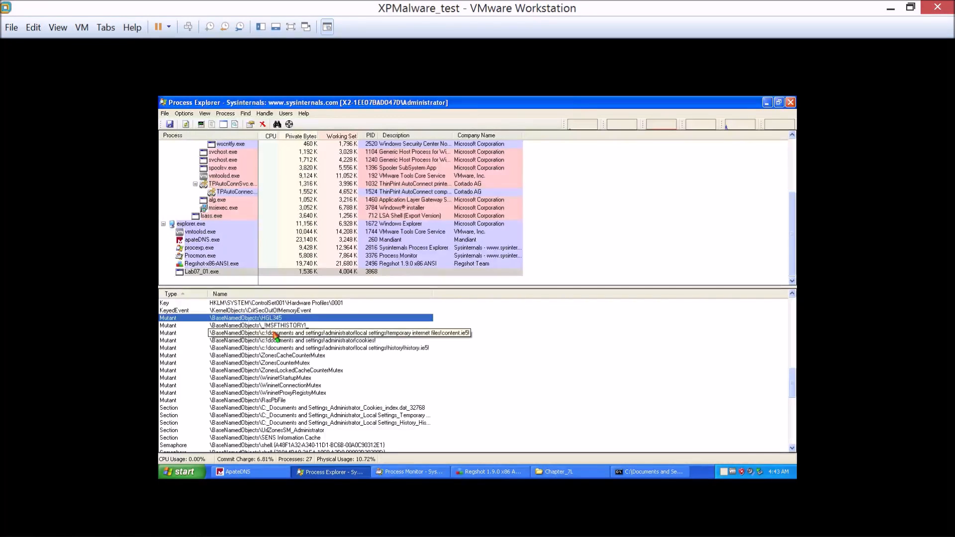
Look through the full handle list of Lab07_01.exe again, from the directory and file handles down to the threads.
scroll(277, 335, "up", 3)
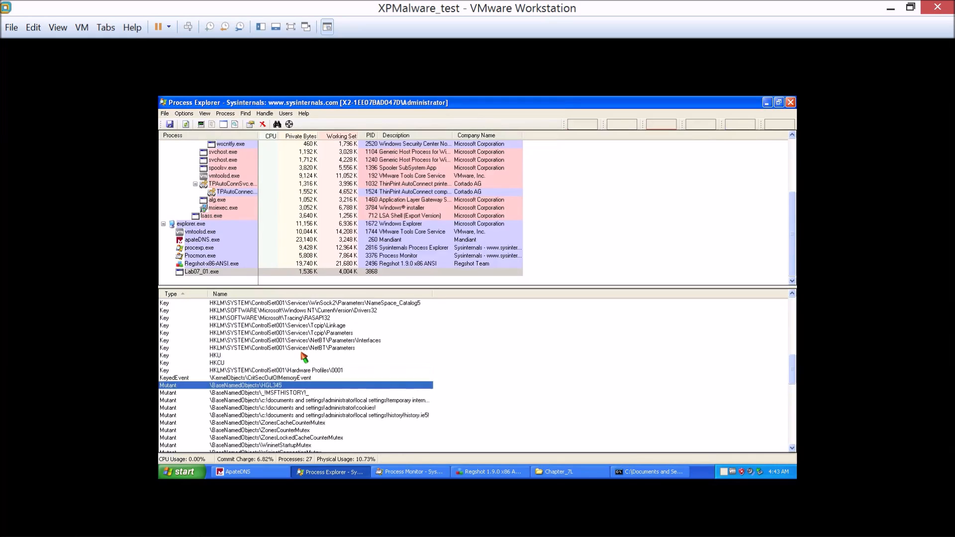
scroll(304, 355, "up", 2)
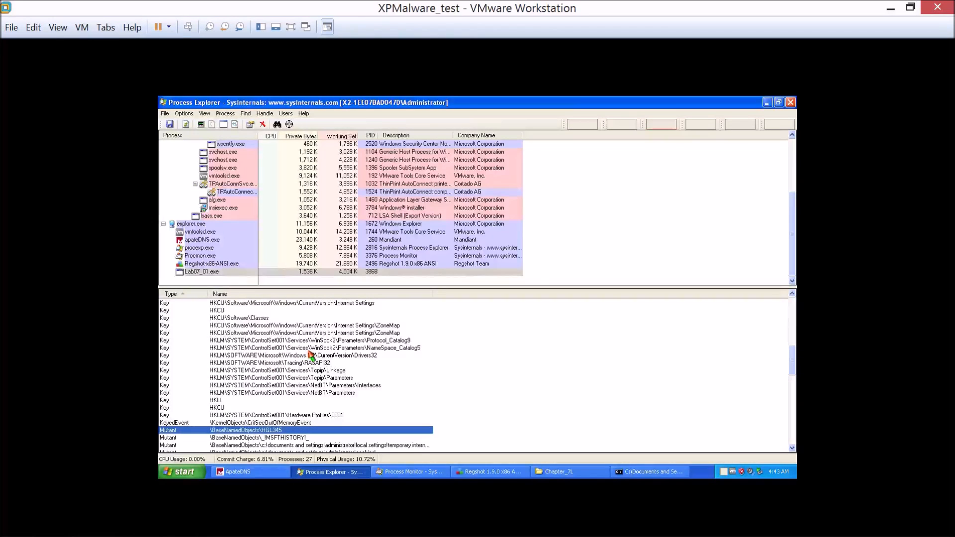
scroll(311, 356, "up", 2)
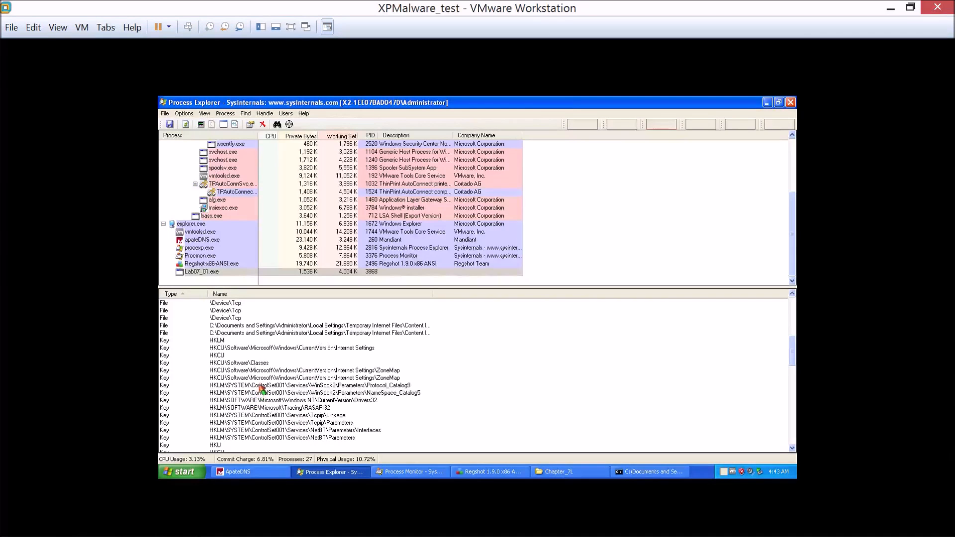
scroll(262, 373, "up", 2)
scroll(373, 355, "up", 6)
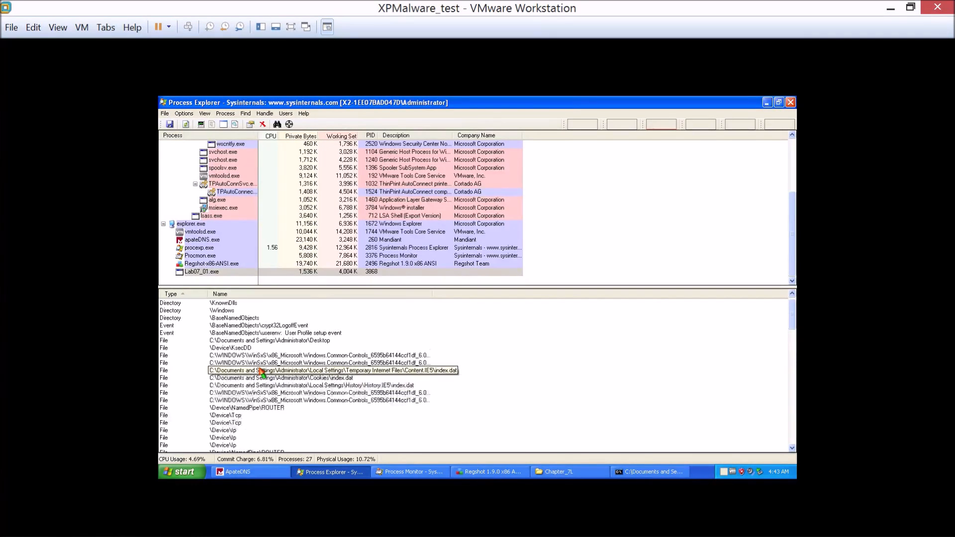
scroll(373, 355, "down", 20)
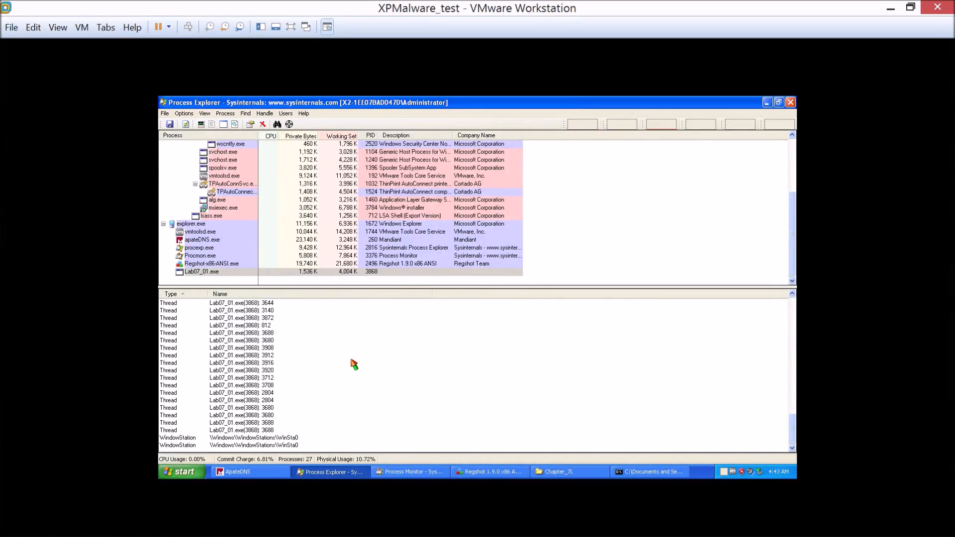
Close Process Explorer and the console window of the running Lab07_01.exe sample.
left_click(791, 104)
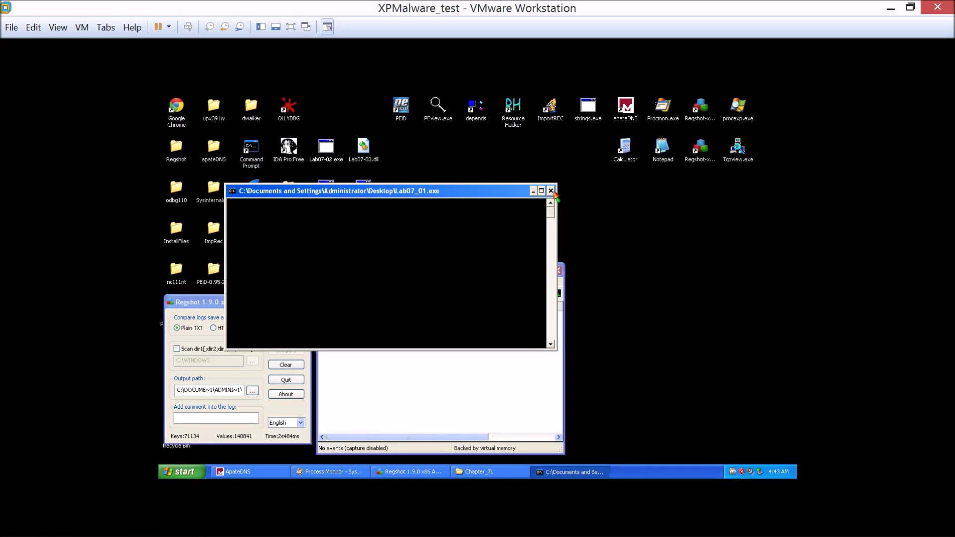
left_click(550, 191)
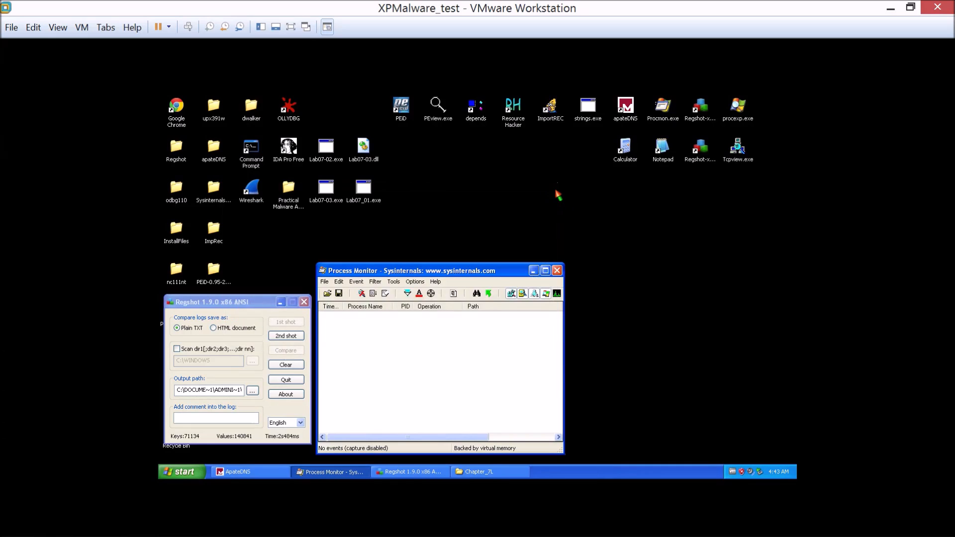
Start IDA Pro Free and load Lab07_01.exe from the desktop as a Portable executable for 80386 with the default options.
double_click(297, 150)
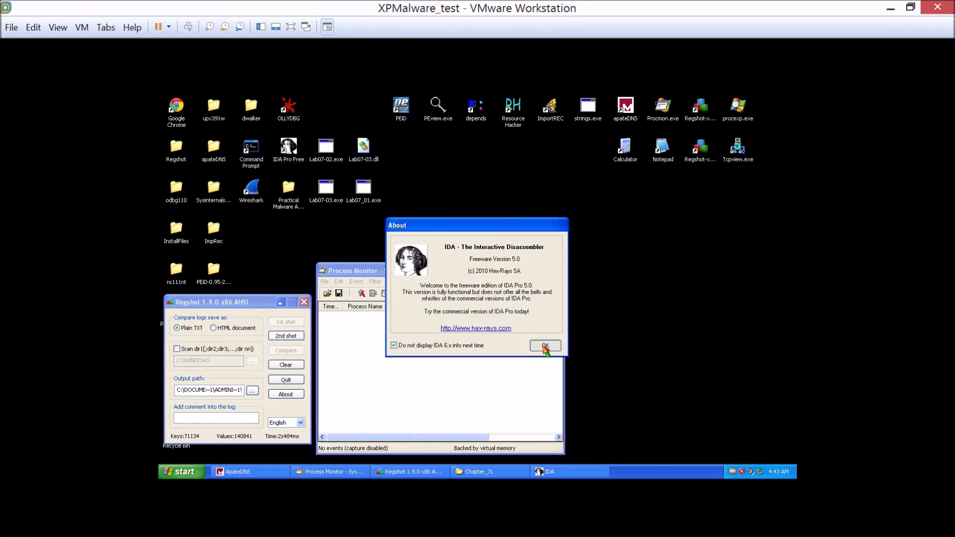
left_click(546, 345)
left_click(165, 113)
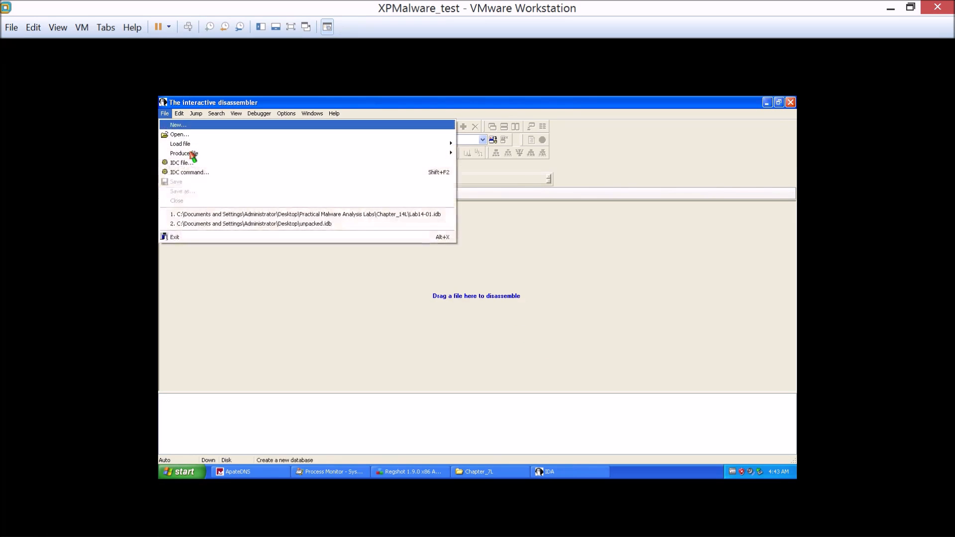
left_click(185, 134)
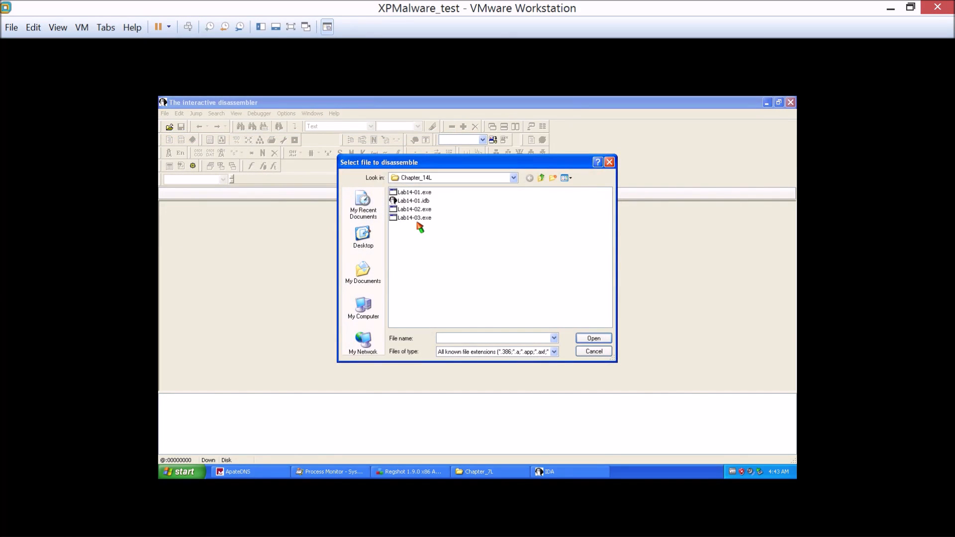
left_click(365, 237)
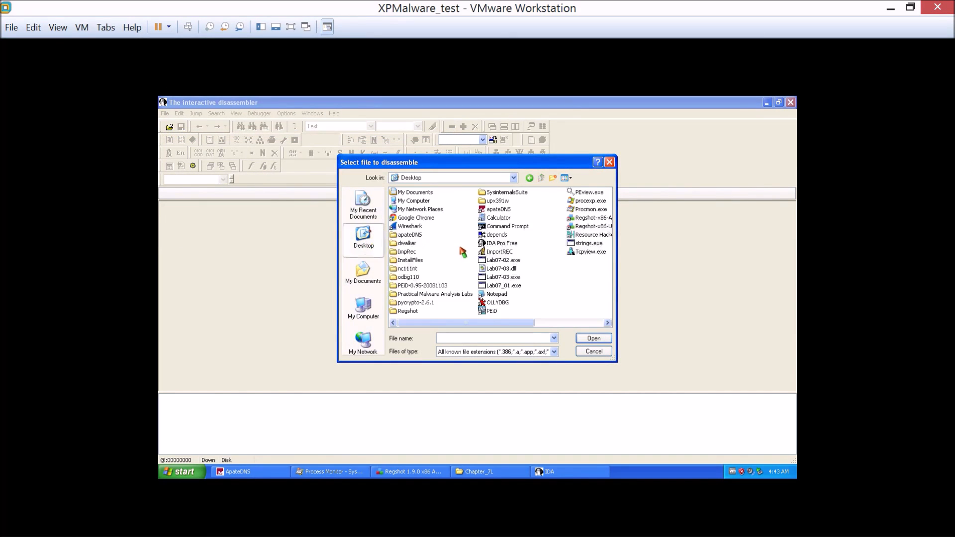
double_click(516, 288)
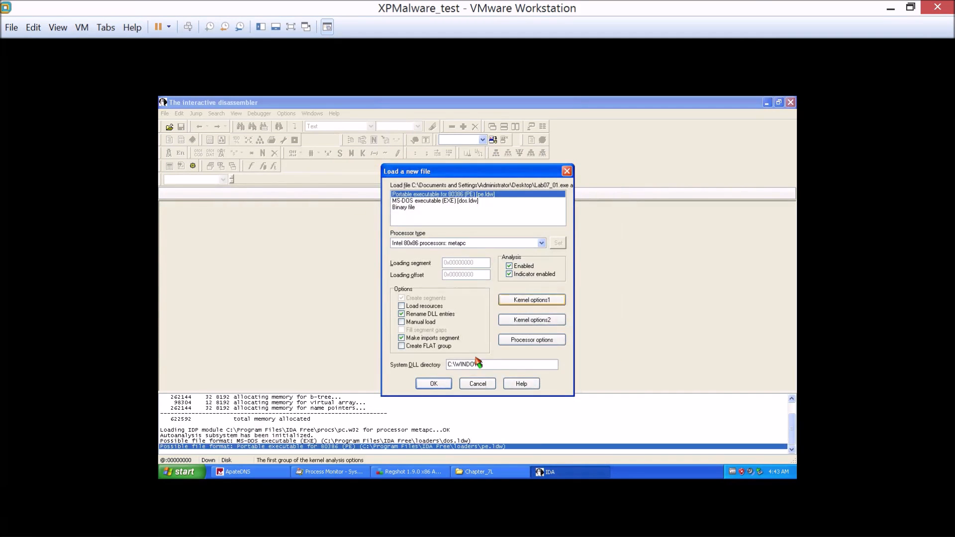
left_click(437, 384)
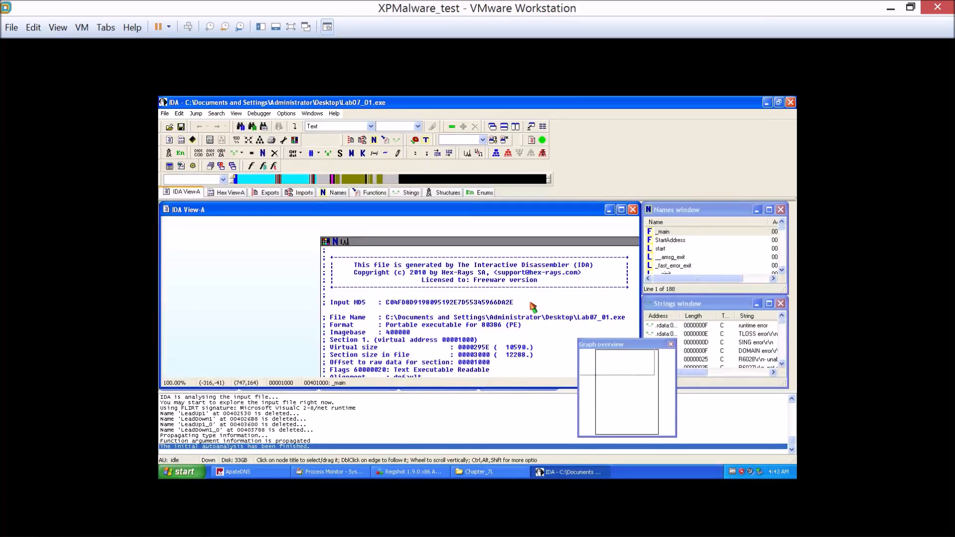
Switch the disassembly from graph to text view and highlight the StartServiceCtrlDispatcherA call in _main.
scroll(530, 306, "down", 2)
key("space")
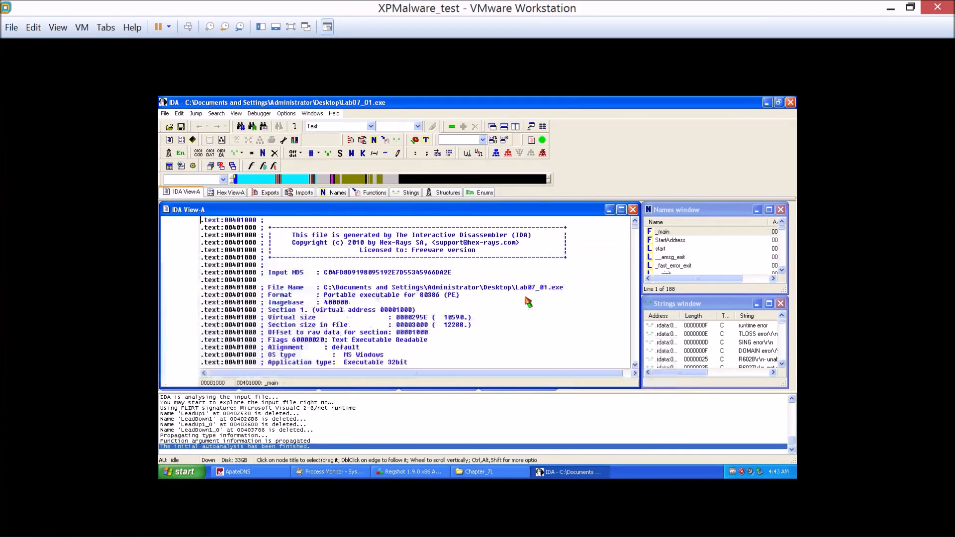
scroll(442, 298, "down", 5)
scroll(425, 291, "down", 4)
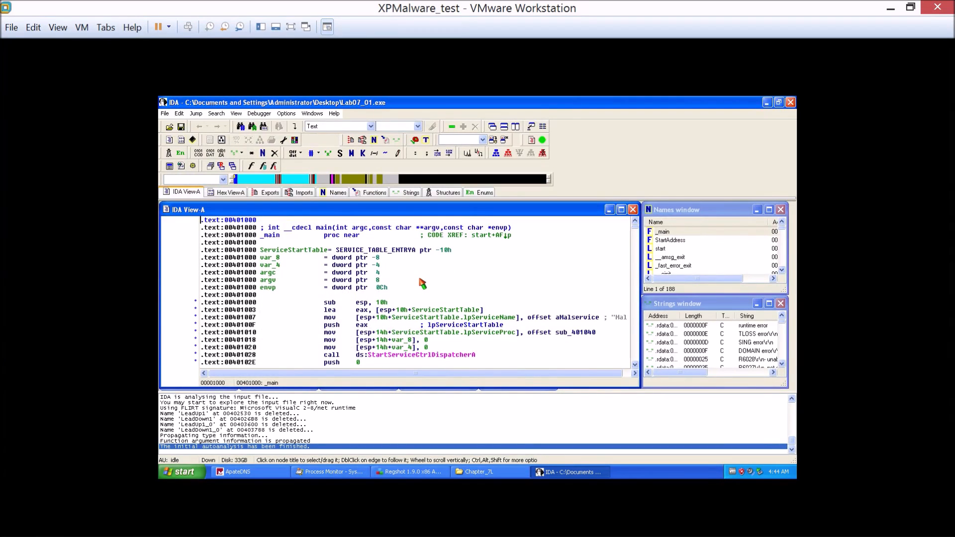
scroll(423, 284, "down", 3)
left_click(420, 287)
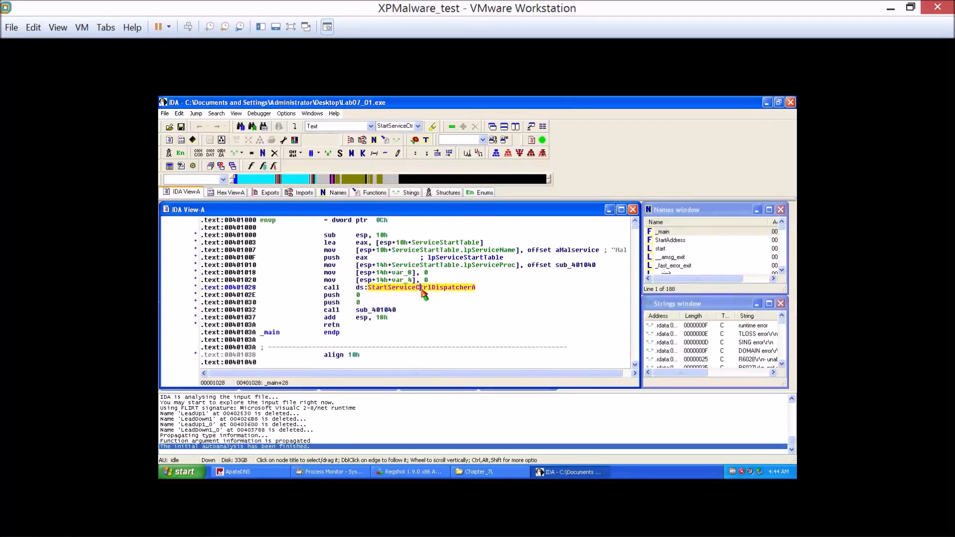
Widen the disassembly window to show the full comments and highlight the MalService service name in _main.
left_click_drag(436, 372, 456, 371)
left_click_drag(640, 254, 689, 252)
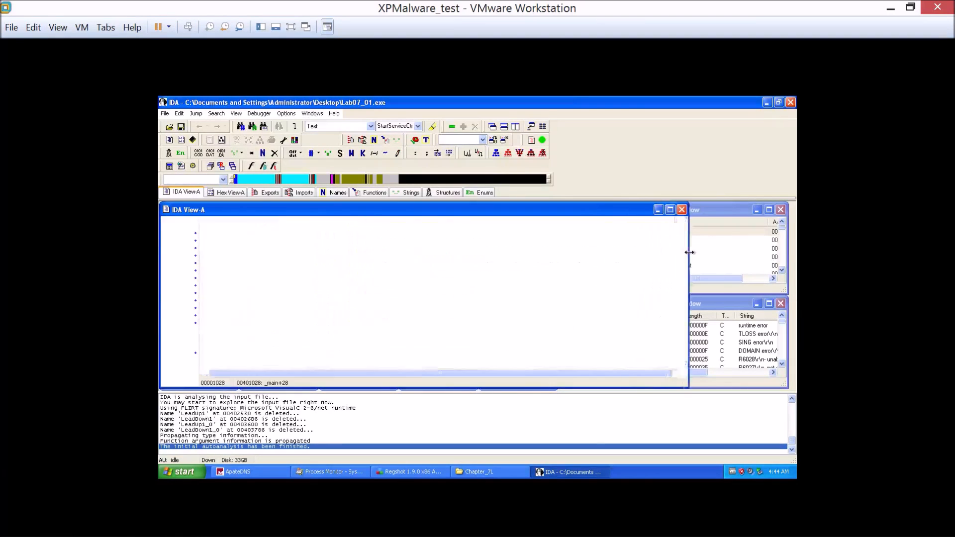
left_click(637, 251)
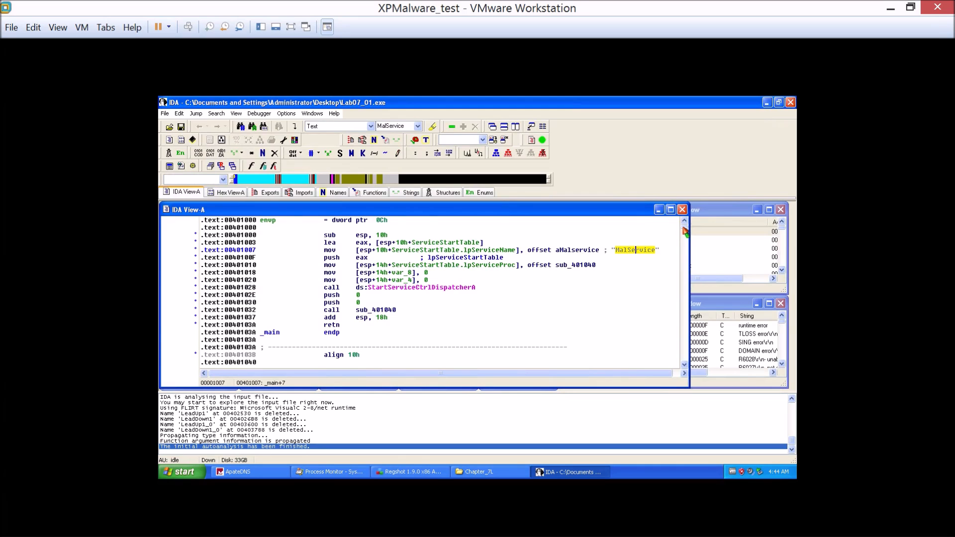
Find sub_401040 and highlight its HGL345 mutex name and the OpenMutexA call.
scroll(426, 324, "down", 4)
scroll(426, 325, "down", 5)
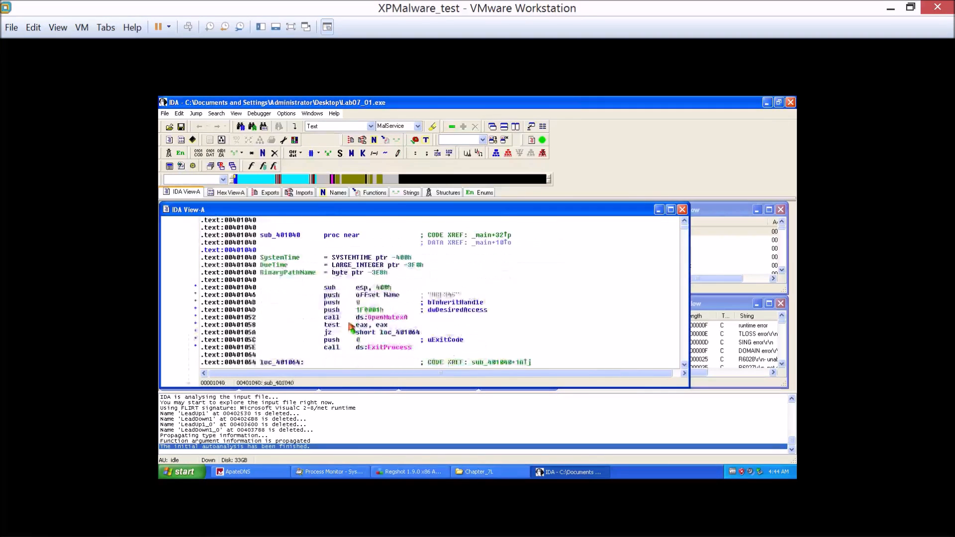
left_click(446, 250)
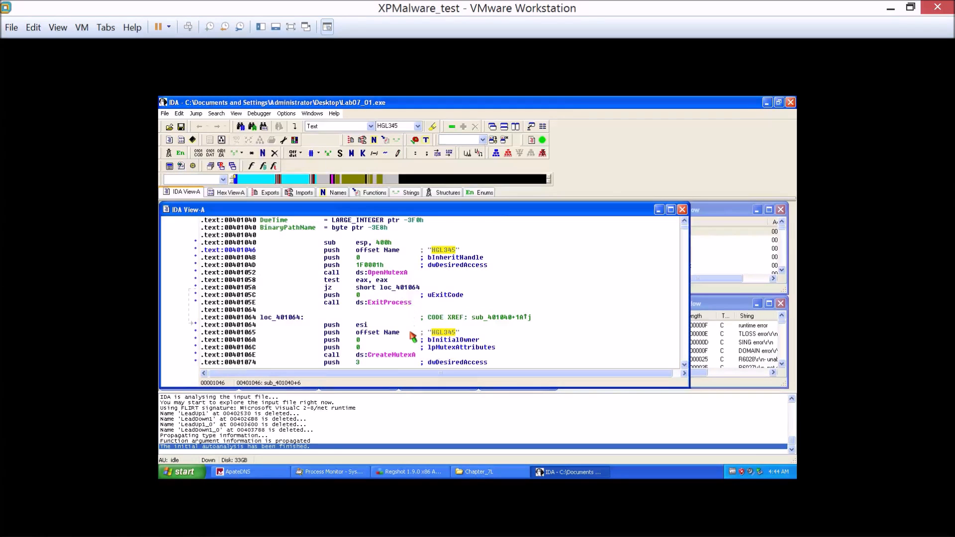
left_click(383, 273)
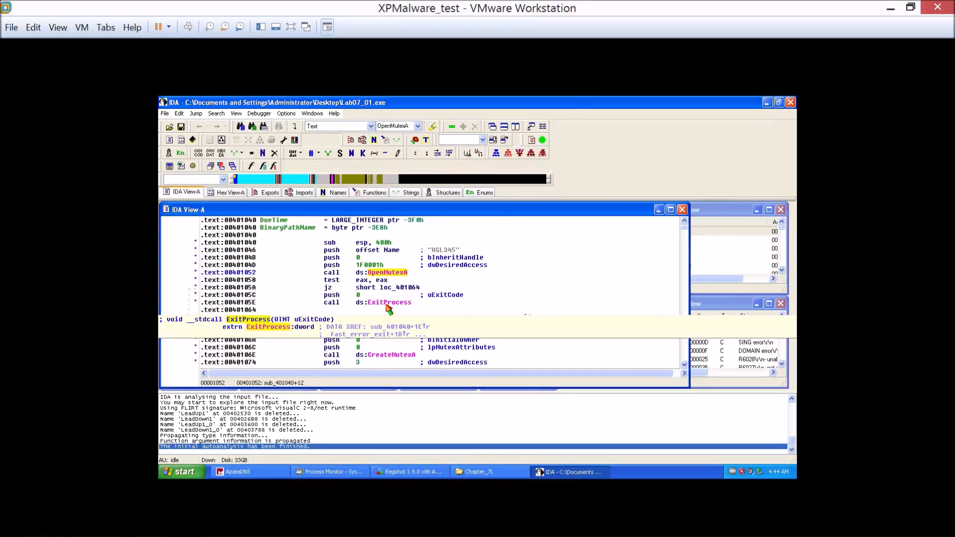
Trace the jz branch after OpenMutexA by highlighting its target loc_401064 and the ExitProcess call.
mouse_move(391, 292)
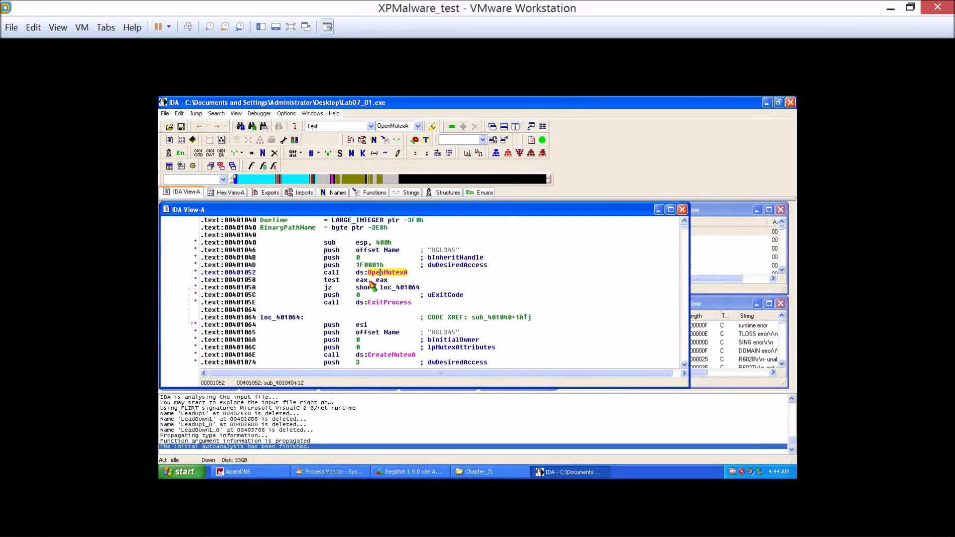
left_click(377, 288)
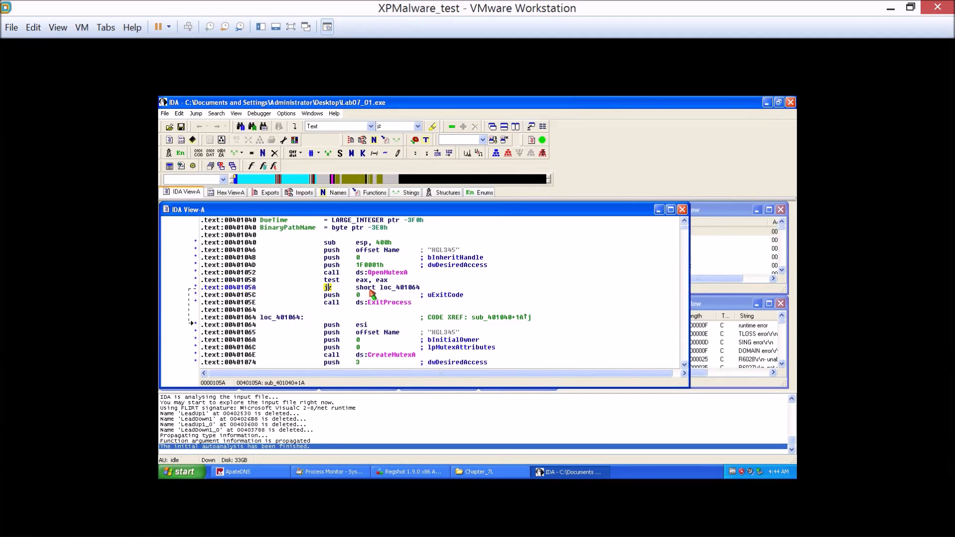
left_click(393, 288)
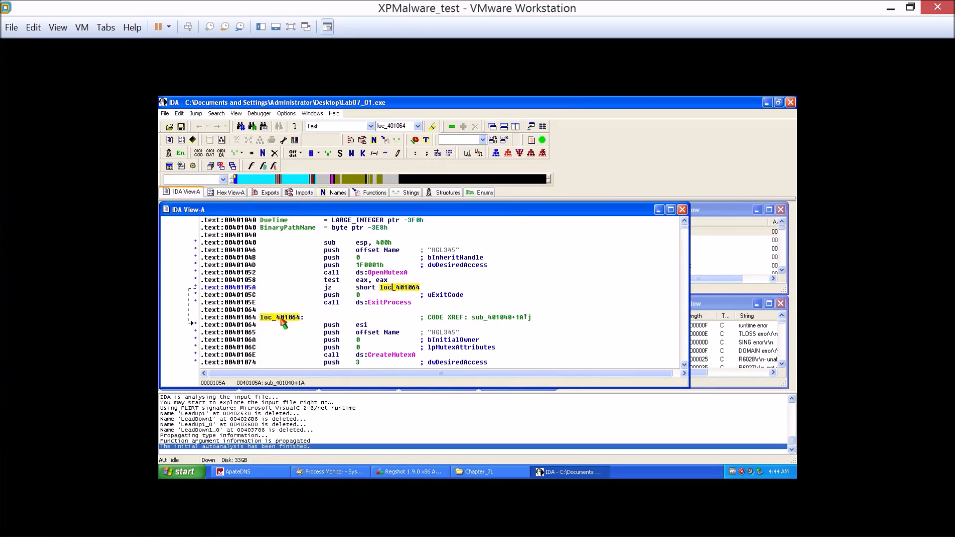
mouse_move(401, 277)
left_click(398, 302)
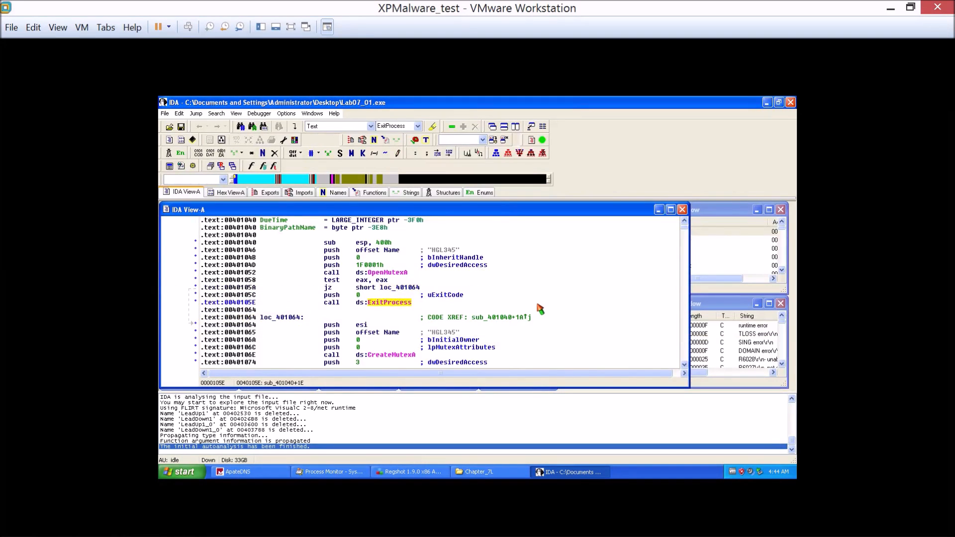
Highlight the CreateMutexA call under loc_401064 and the OpenSCManagerA call that follows it.
scroll(540, 310, "down", 1)
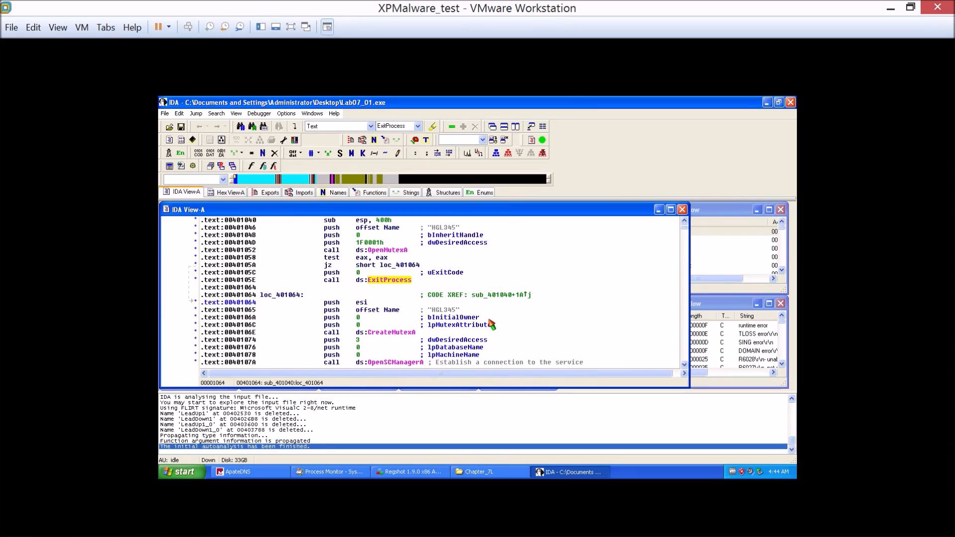
left_click(402, 332)
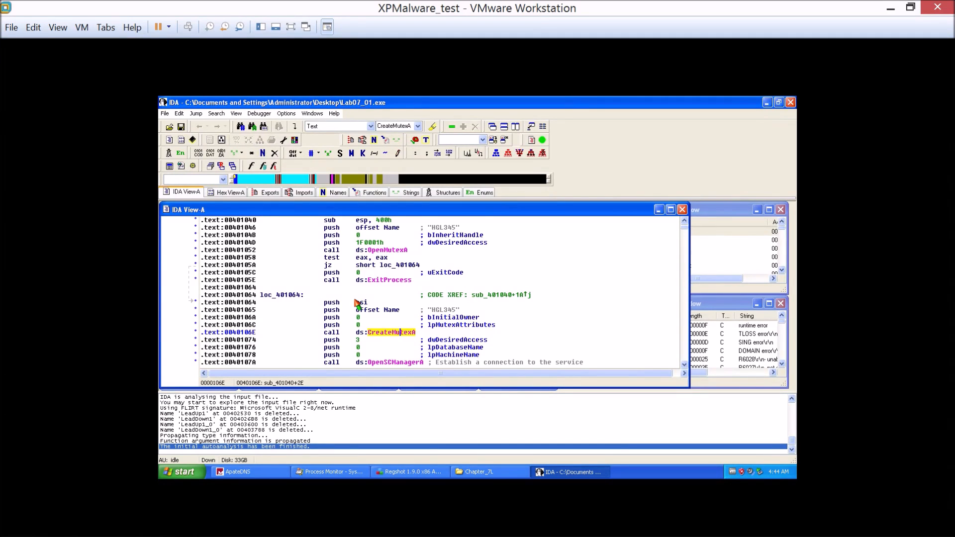
scroll(357, 302, "down", 2)
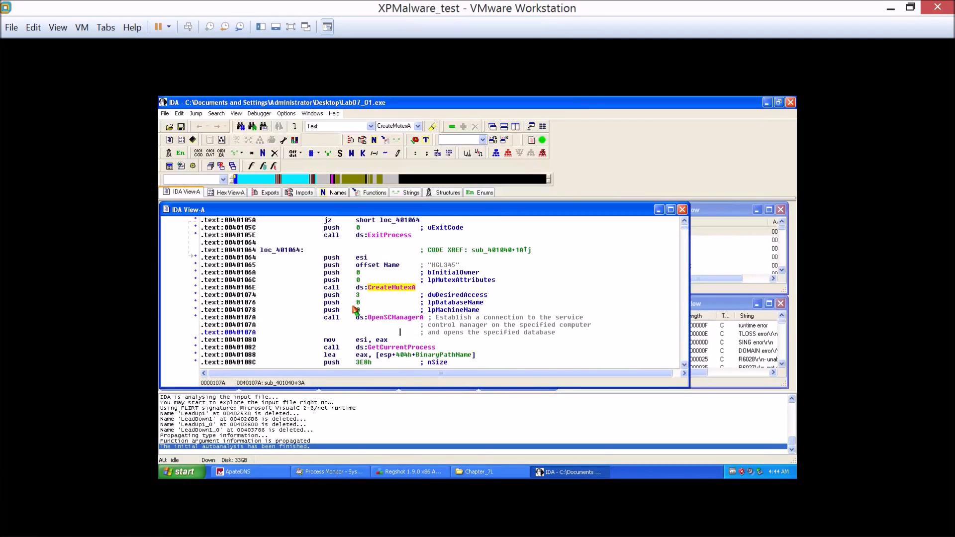
scroll(377, 322, "down", 2)
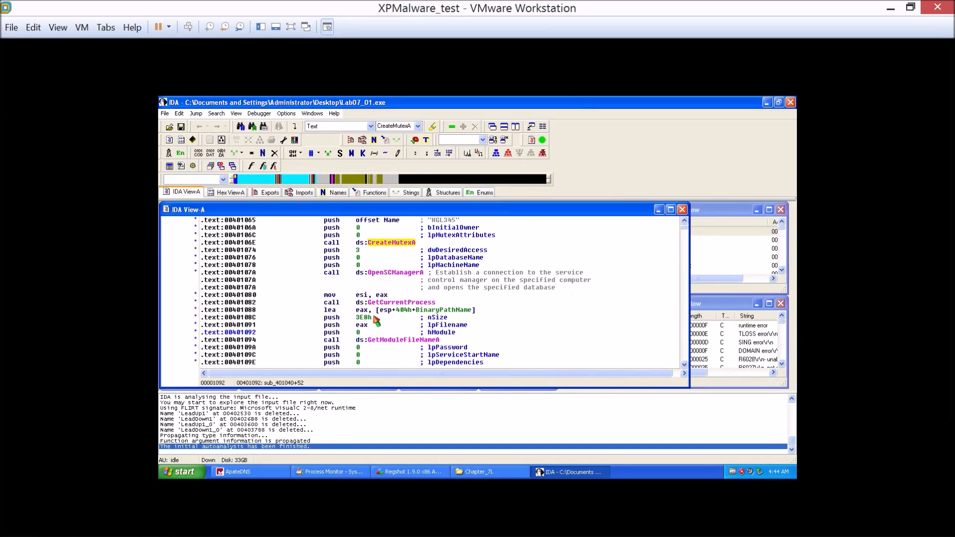
left_click(395, 273)
Find the CreateServiceA call further down in sub_401040 and highlight it.
scroll(468, 333, "down", 2)
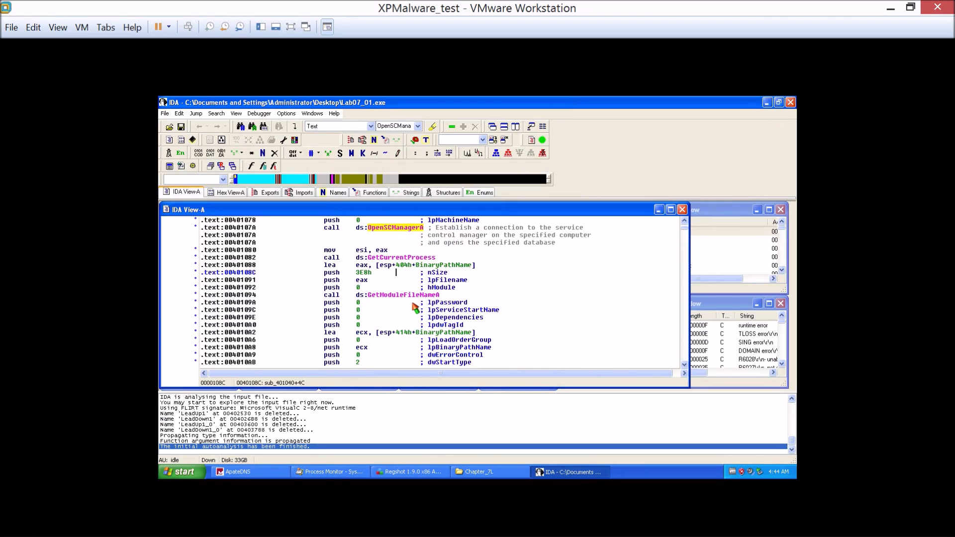
scroll(414, 308, "down", 4)
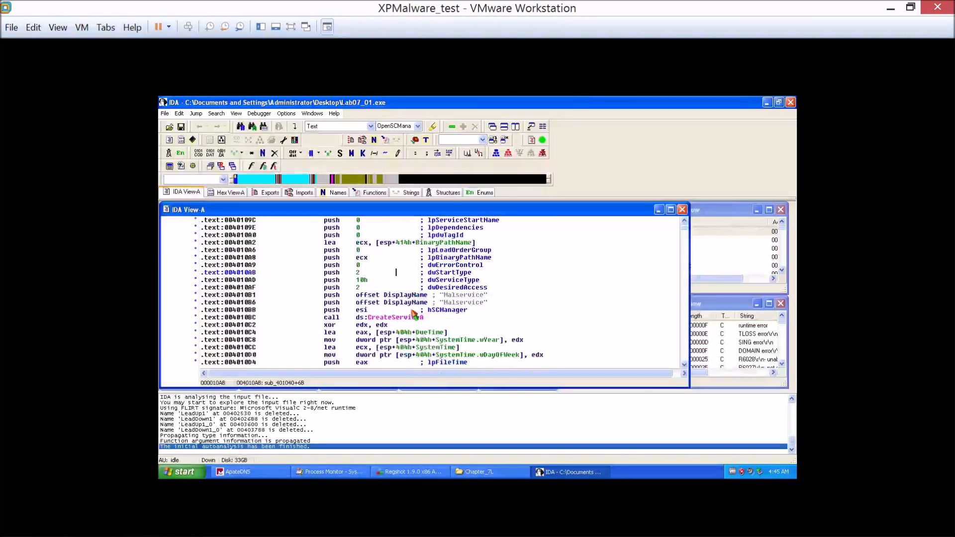
left_click(404, 320)
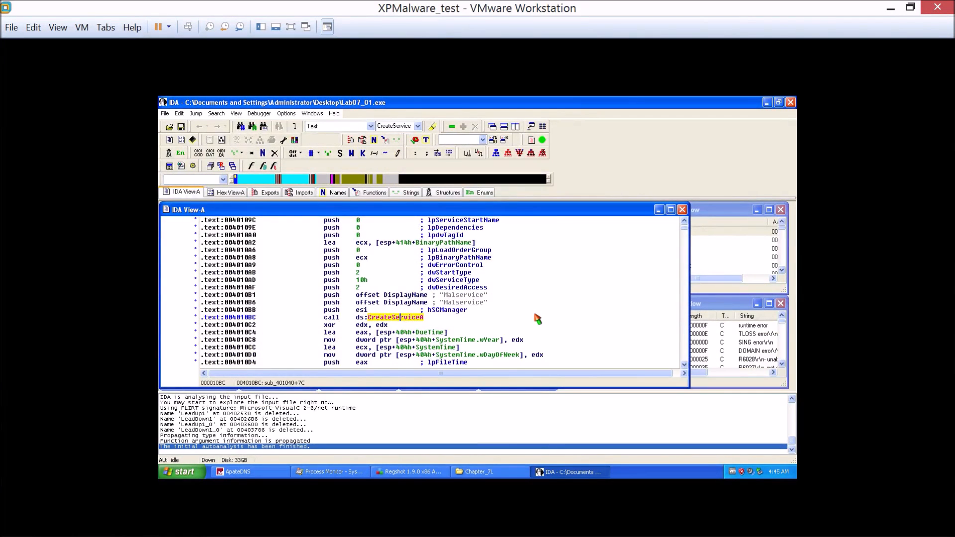
Highlight the 834h value moved into SystemTime.wYear and examine the waitable timer calls below it.
scroll(538, 318, "down", 3)
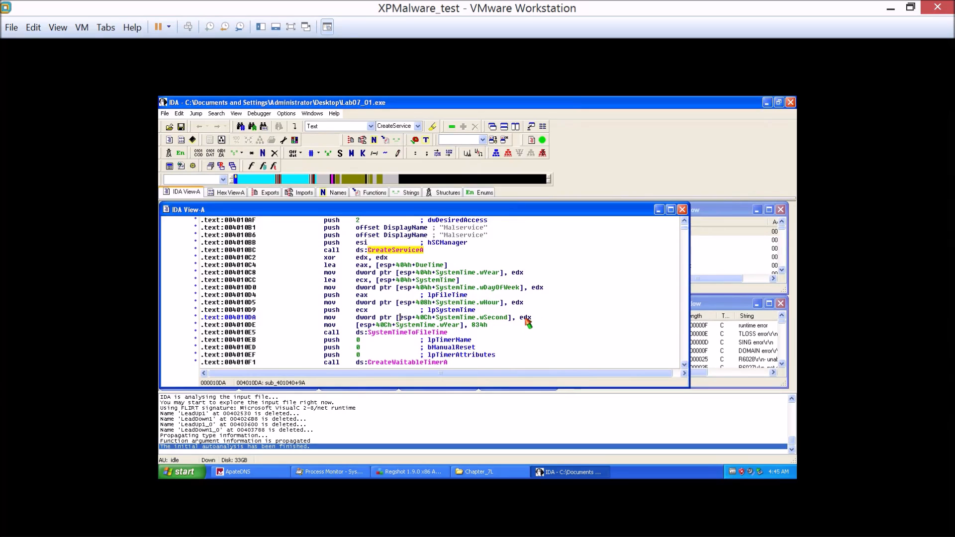
left_click(477, 325)
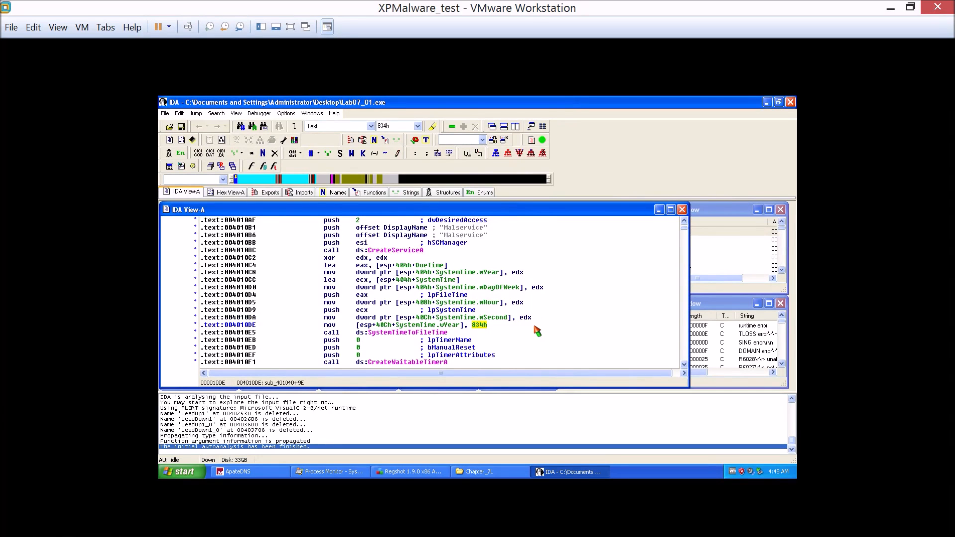
scroll(534, 329, "down", 3)
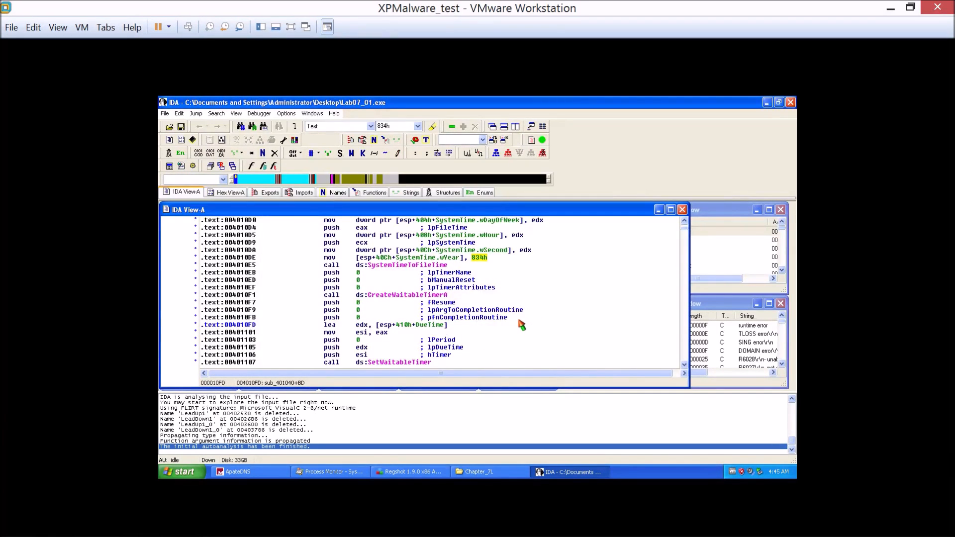
Convert the 834h constant moved into SystemTime.wYear to its decimal form, 2100.
scroll(523, 326, "up", 1)
right_click(481, 282)
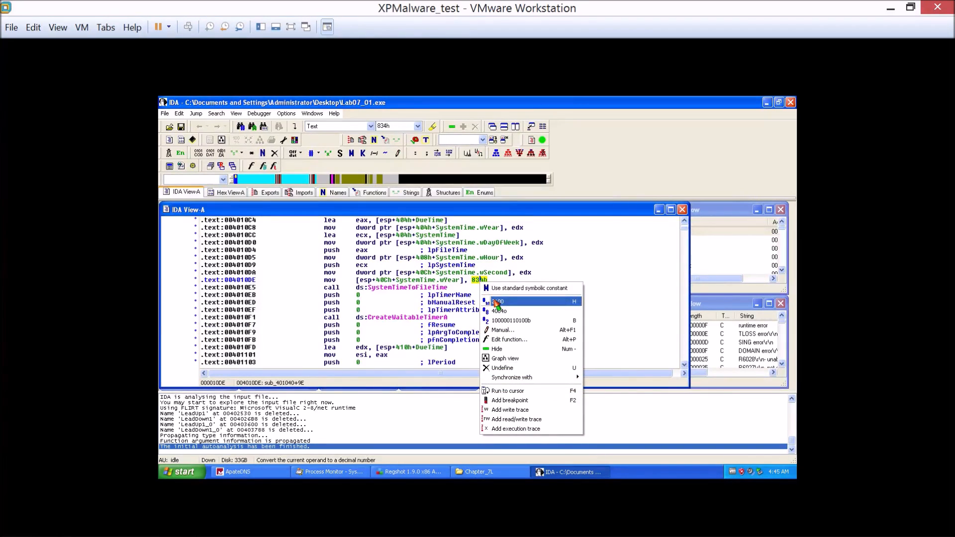
left_click(497, 302)
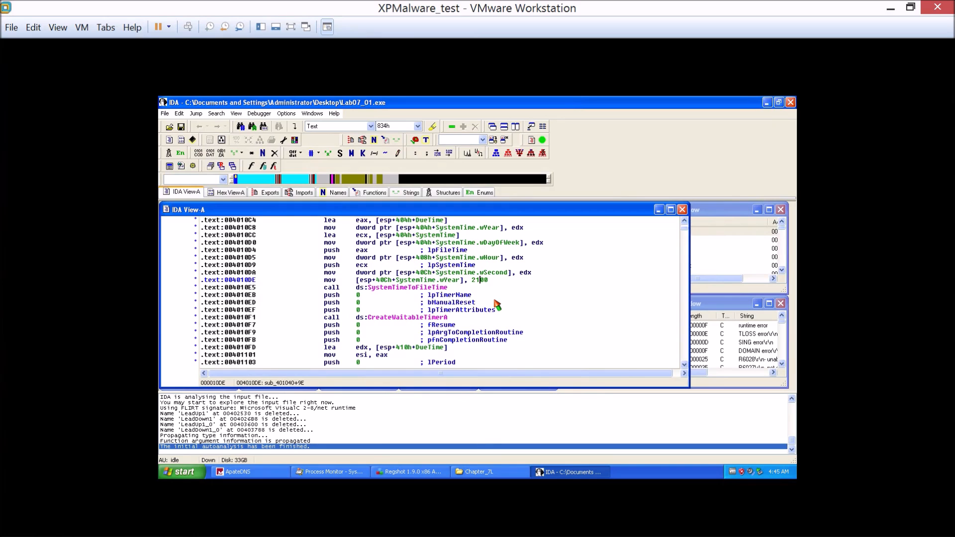
Trace the SystemTime setup by highlighting the edx register, the wYear field and the 2100 constant in the mov instructions.
scroll(437, 334, "down", 2)
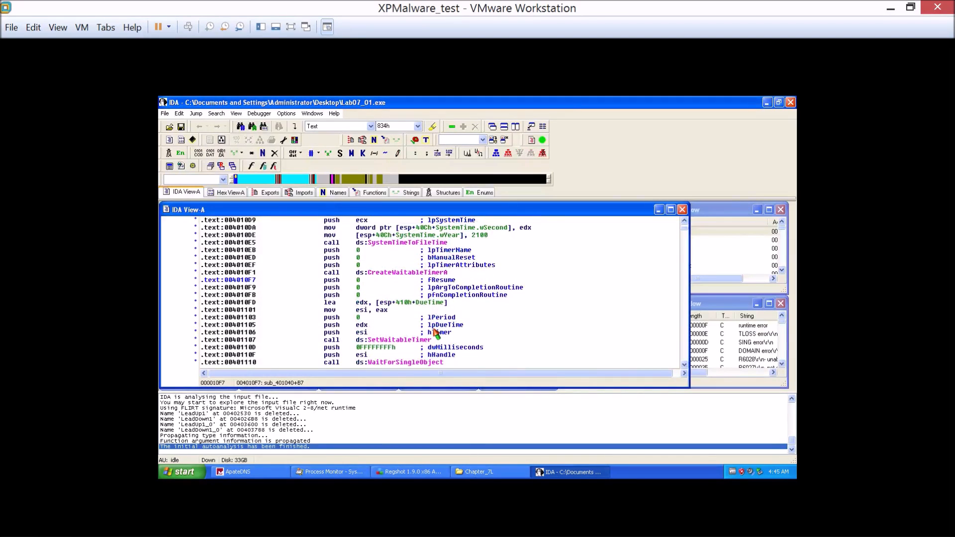
scroll(436, 333, "up", 1)
left_click(479, 257)
scroll(484, 291, "up", 2)
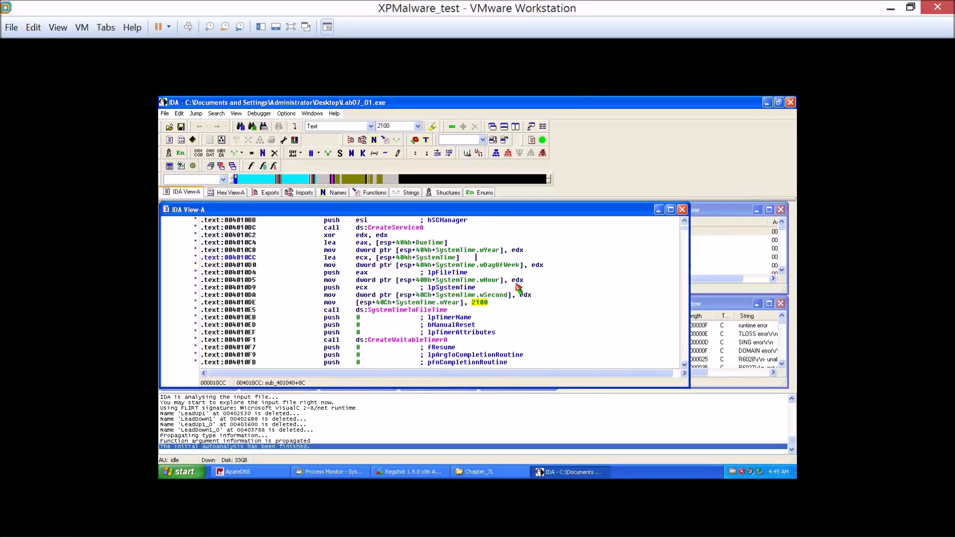
left_click(520, 250)
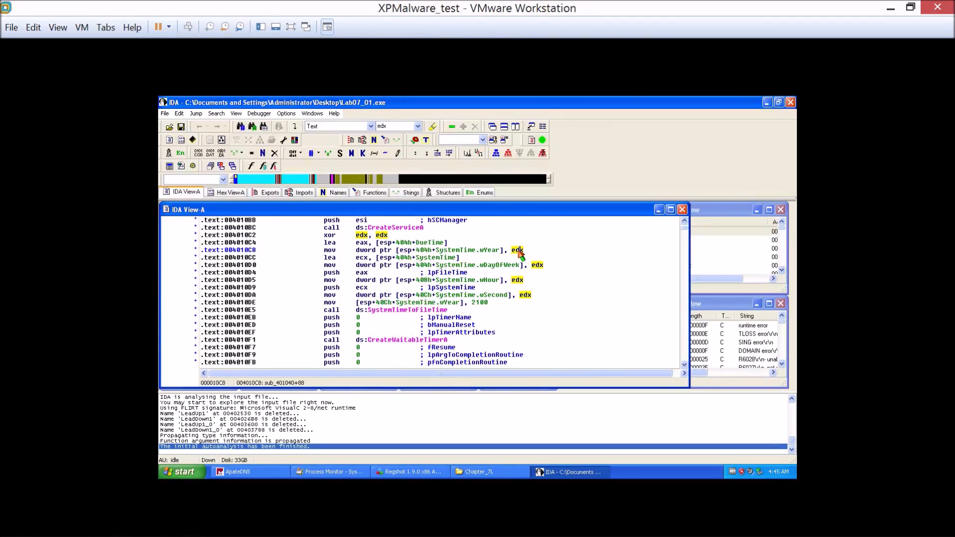
left_click(490, 250)
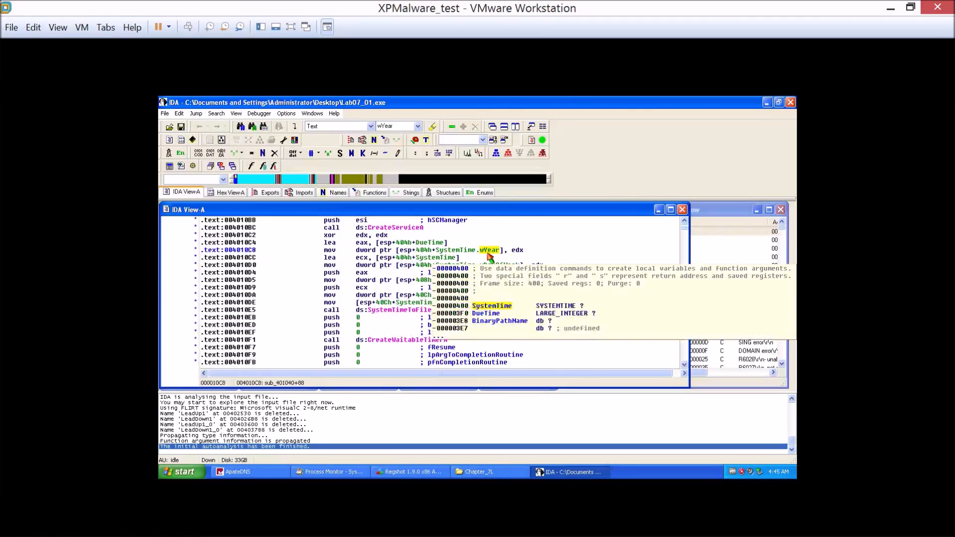
left_click(480, 303)
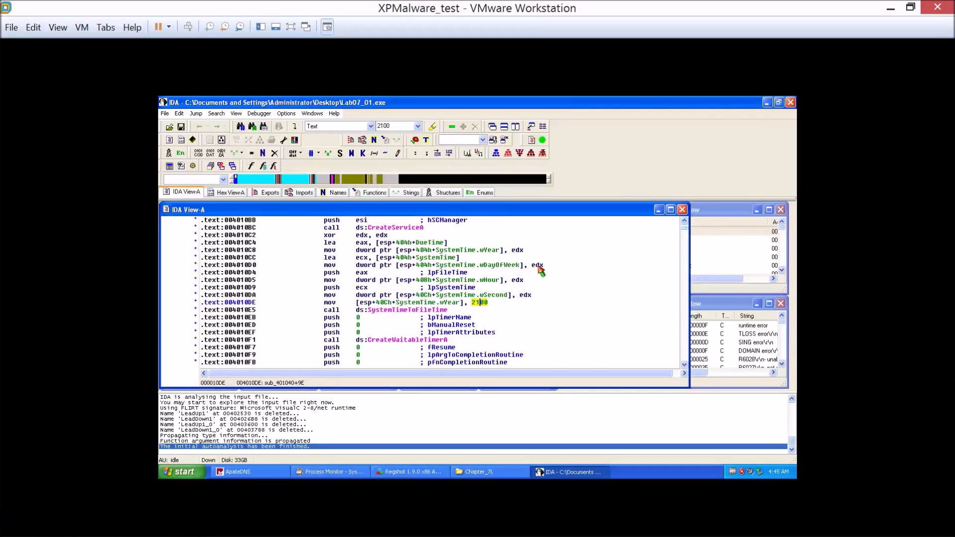
left_click(538, 266)
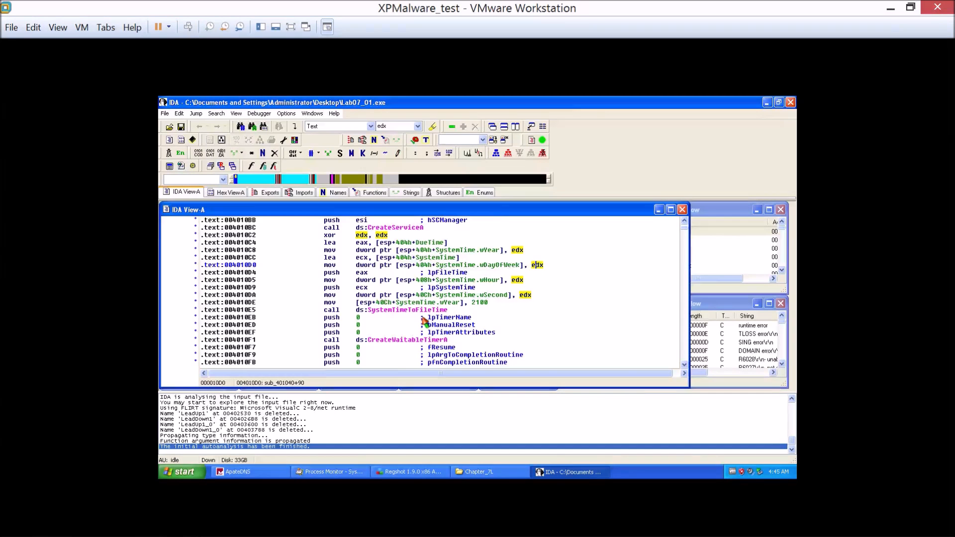
Examine the SetWaitableTimer call's prototype and the WaitForSingleObject code that follows it.
scroll(408, 323, "down", 2)
scroll(396, 324, "down", 2)
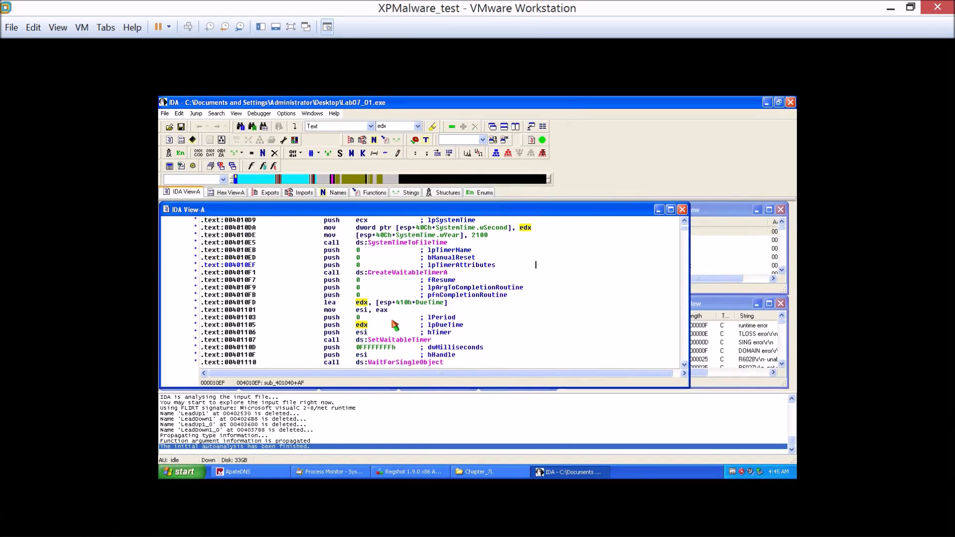
mouse_move(398, 325)
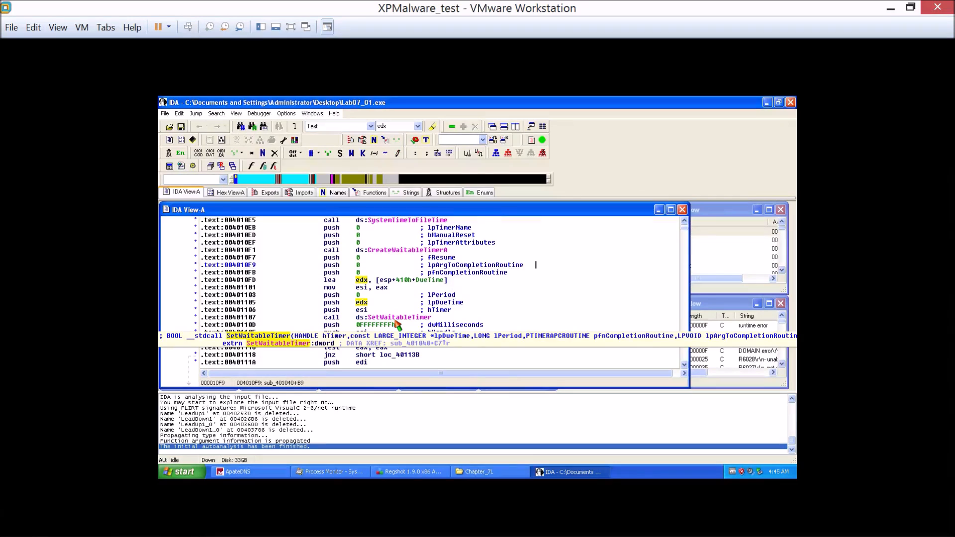
scroll(479, 323, "down", 1)
scroll(477, 324, "down", 1)
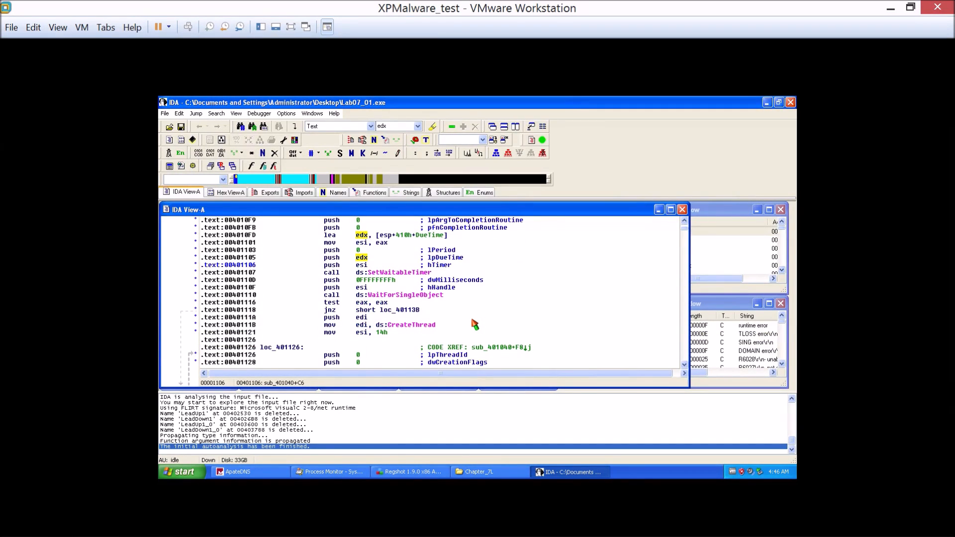
Follow the jnz branch after WaitForSingleObject to loc_40113B, then return to the jump instruction.
left_click(400, 310)
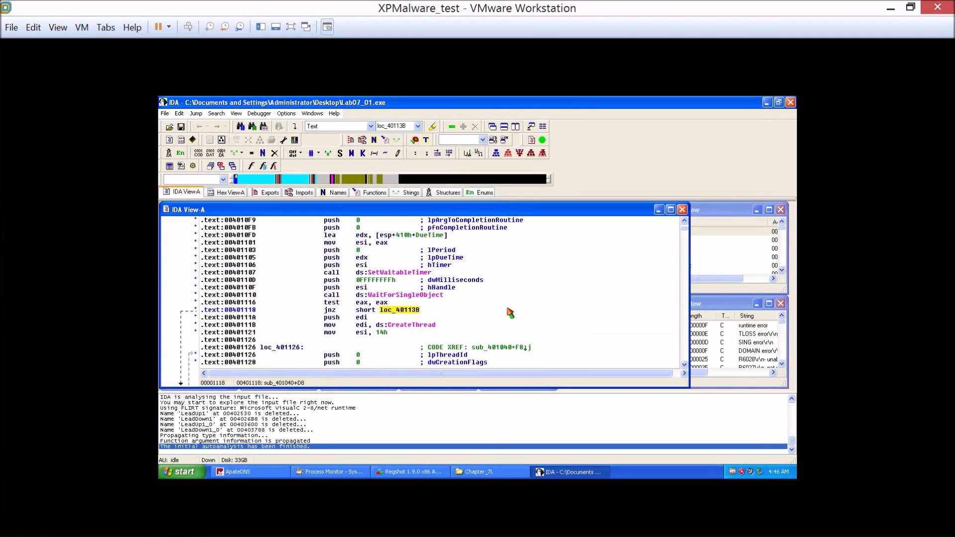
scroll(510, 313, "up", 3)
scroll(512, 316, "down", 10)
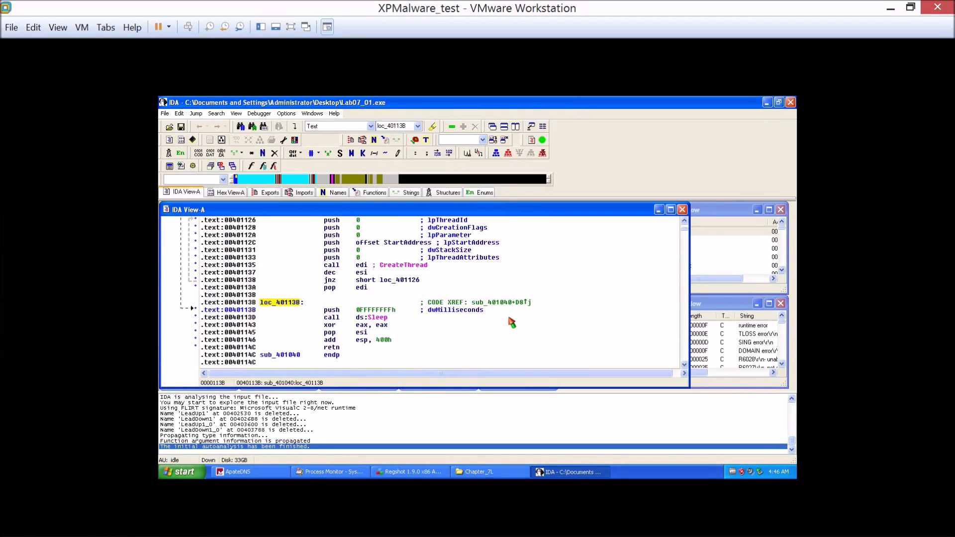
key("Escape")
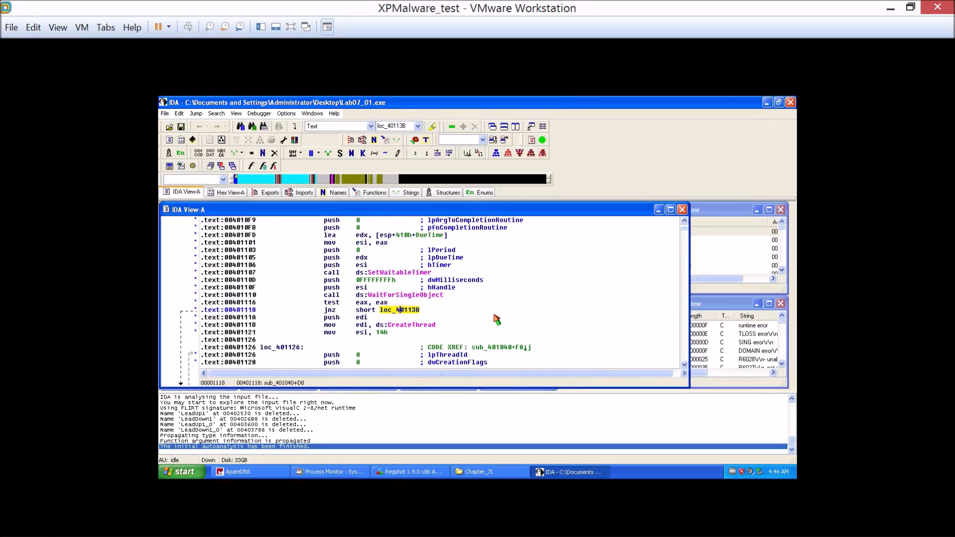
Convert the 14h constant moved into esi before loc_401126 to its decimal form, 20.
mouse_move(415, 299)
scroll(472, 304, "down", 3)
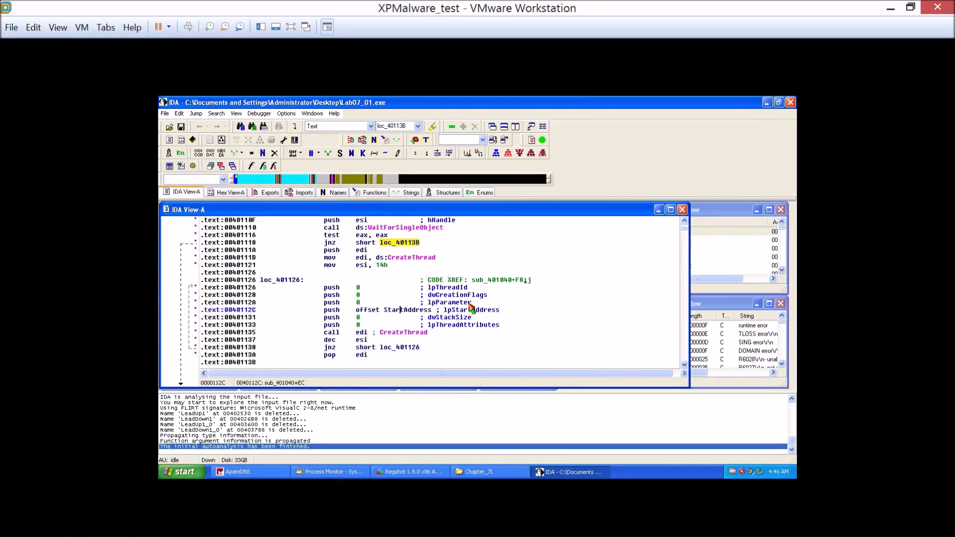
left_click(381, 266)
right_click(382, 266)
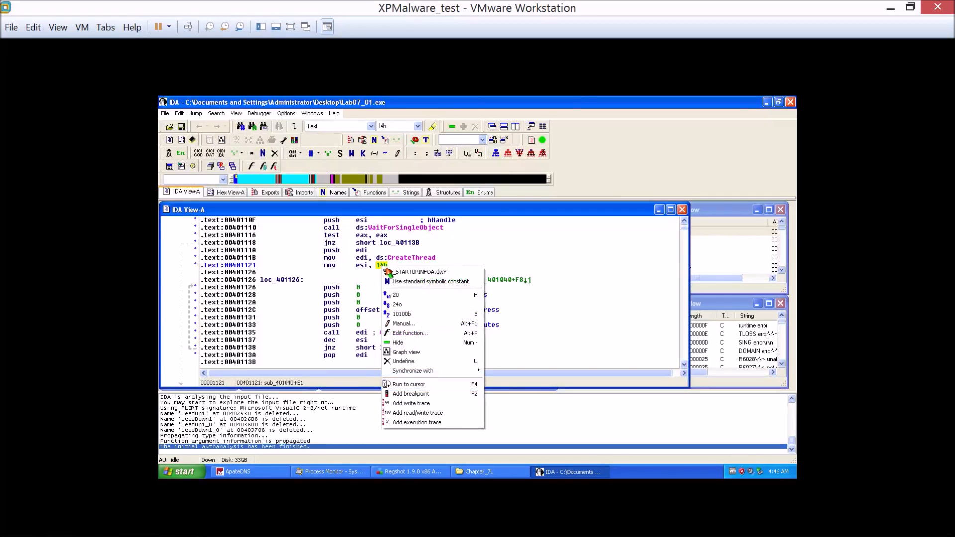
left_click(405, 297)
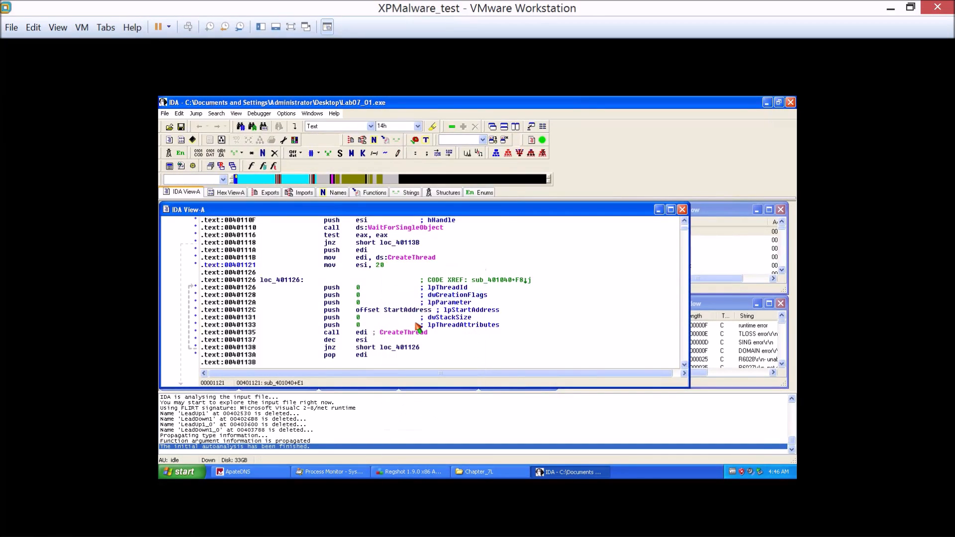
Trace the thread-creation loop by highlighting the esi counter and the jnz target loc_401126, and check the code after it.
left_click(360, 265)
left_click(384, 347)
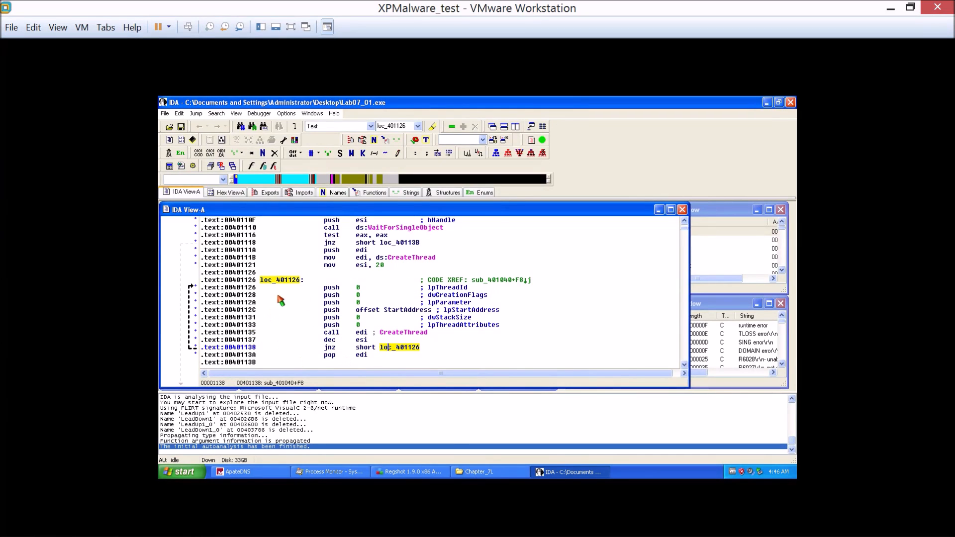
scroll(307, 354, "down", 1)
left_click(306, 350)
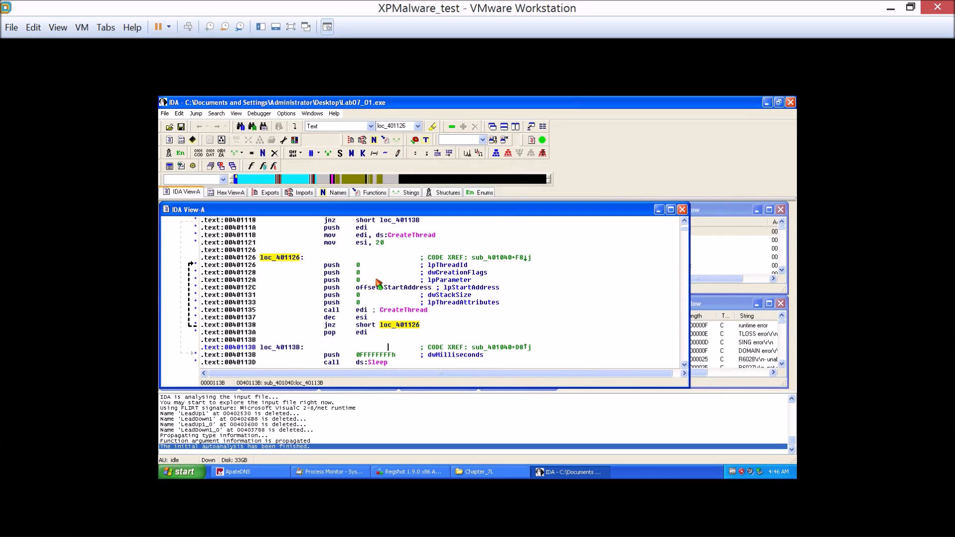
Highlight the CreateThread call and its lpStartAddress argument, and open the StartAddress routine.
left_click(386, 311)
mouse_move(387, 312)
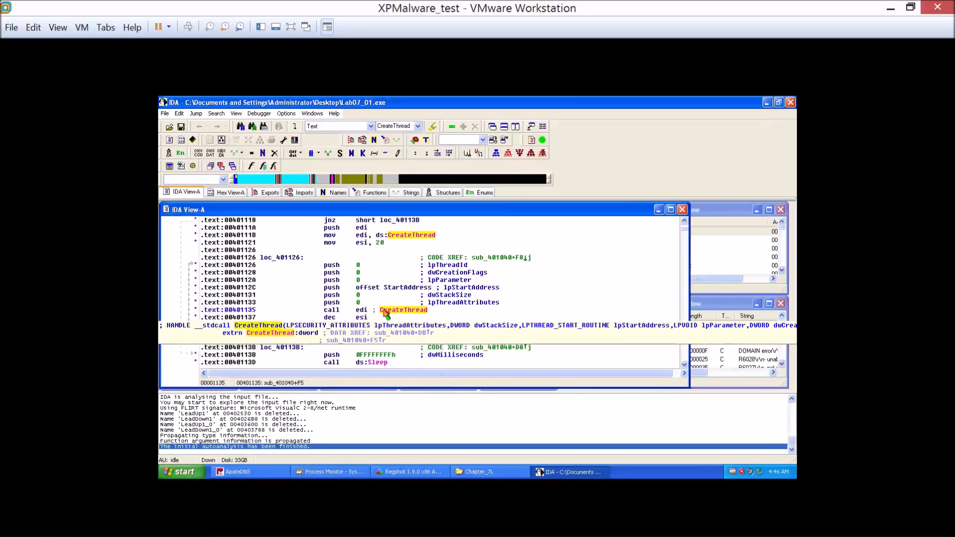
left_click(456, 288)
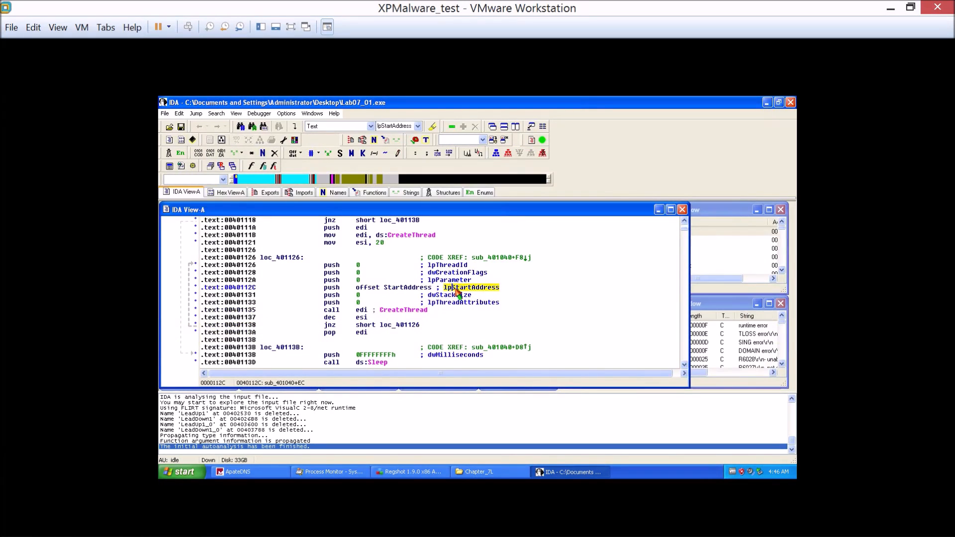
double_click(410, 289)
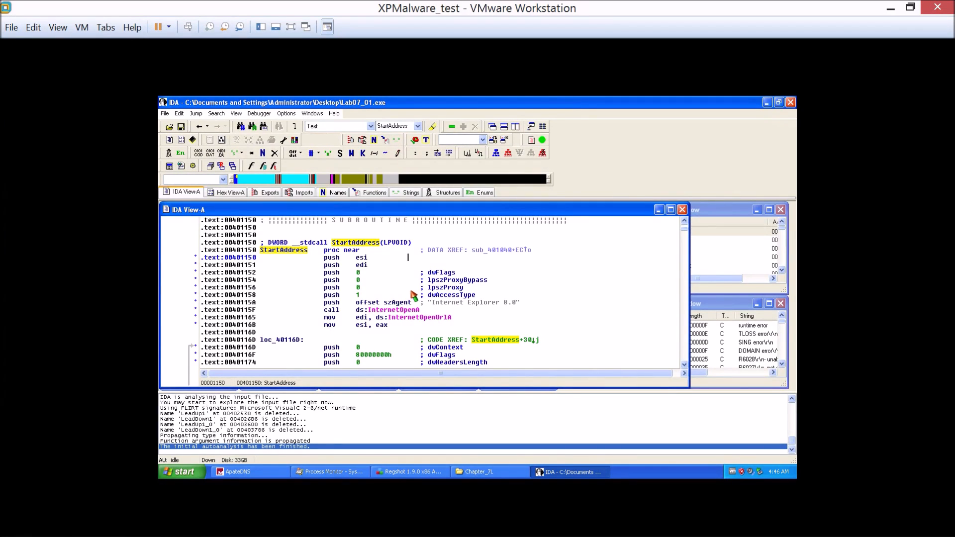
Highlight the "Internet Explorer 8.0" agent string in StartAddress and the InternetOpenA call that uses it.
left_click(437, 304)
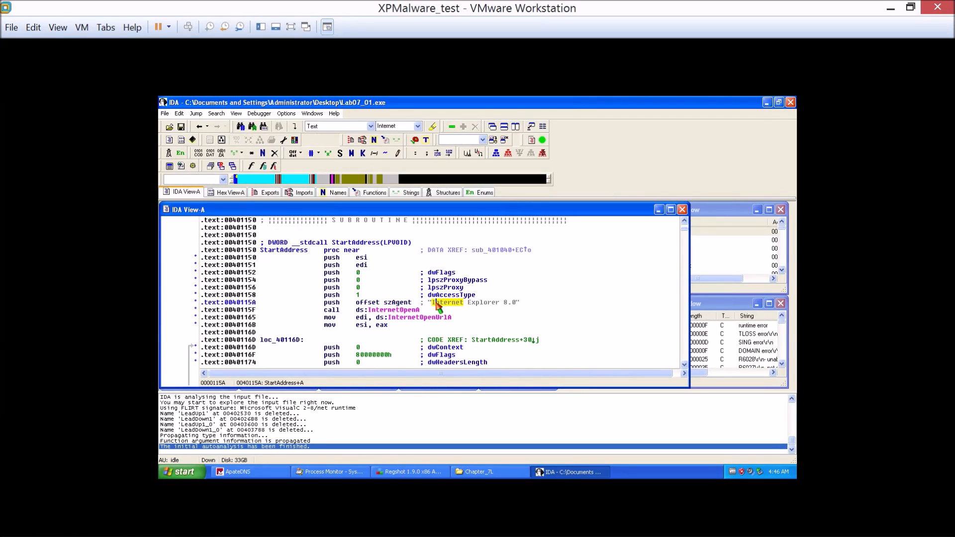
left_click(512, 302)
mouse_move(401, 312)
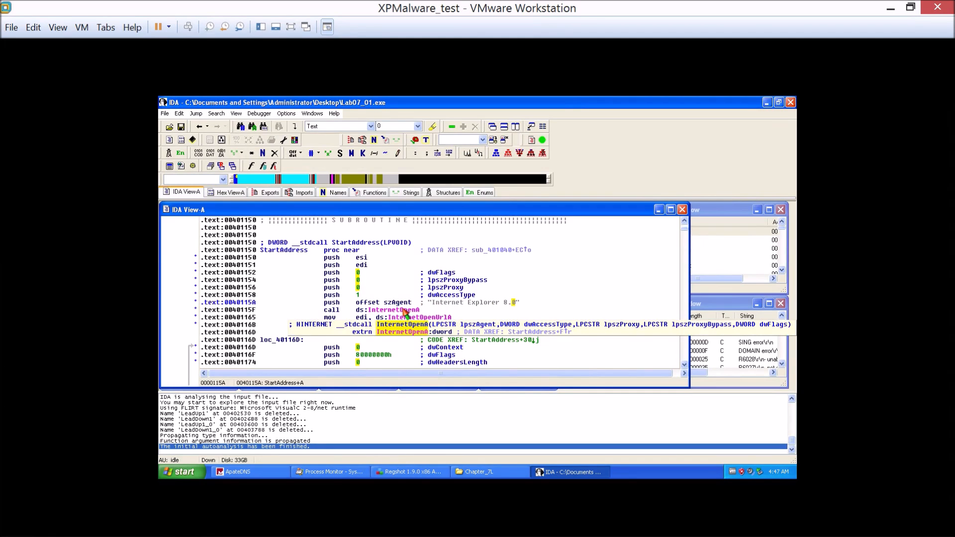
scroll(401, 312, "down", 2)
left_click(402, 289)
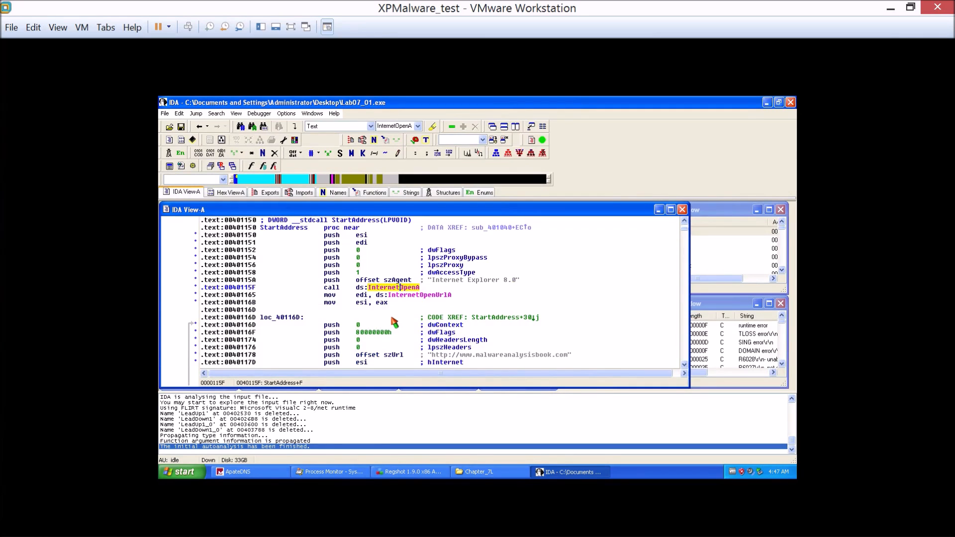
Find the szUrl argument below loc_40116D and highlight malwareanalysisbook in its URL string.
scroll(394, 322, "down", 2)
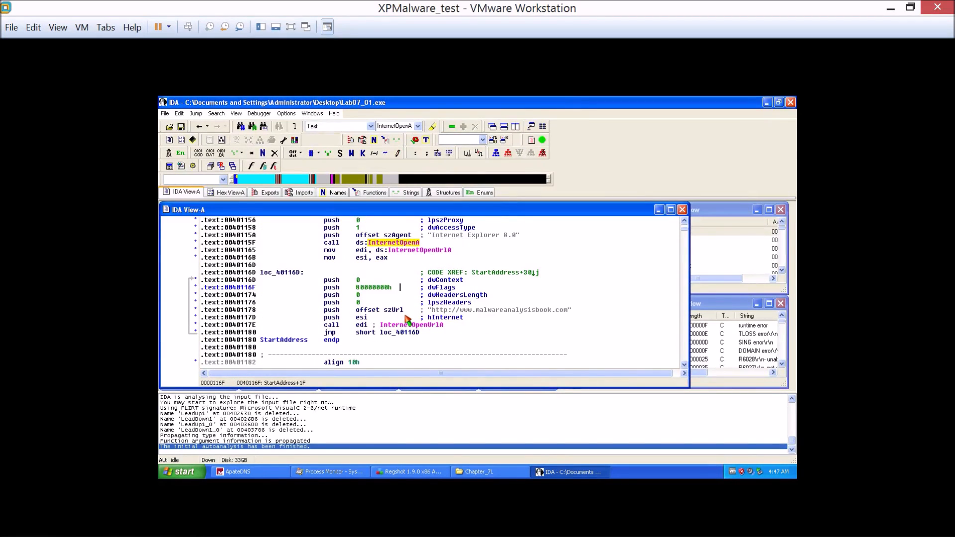
left_click(470, 317)
left_click(488, 317)
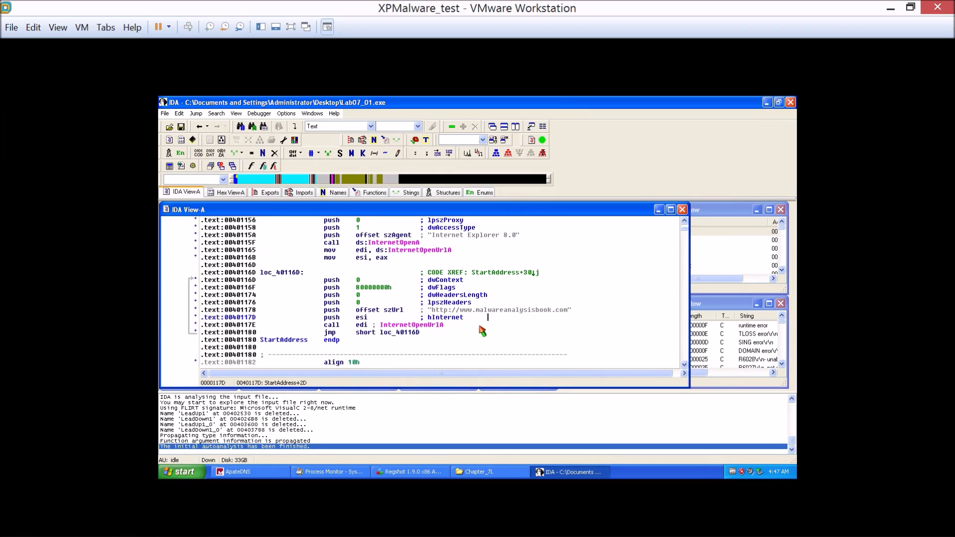
left_click(496, 309)
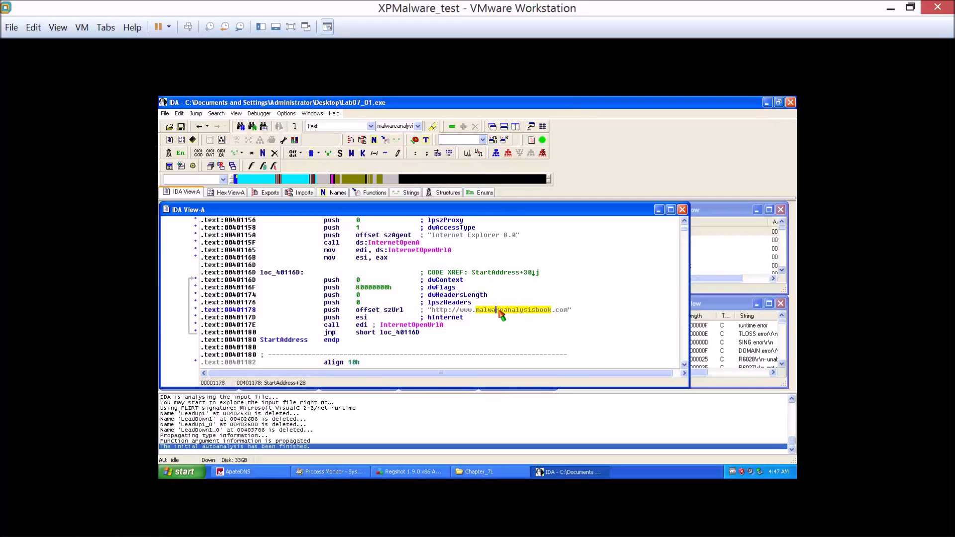
Highlight the InternetOpenUrlA call and trace the jmp beneath it to loc_40116D.
left_click(422, 324)
left_click(415, 332)
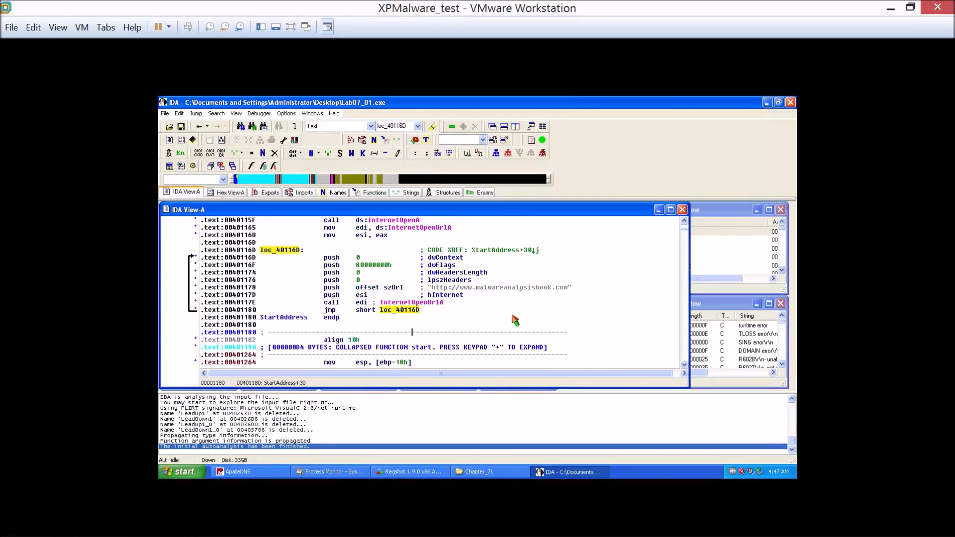
scroll(505, 321, "down", 1)
left_click(476, 288)
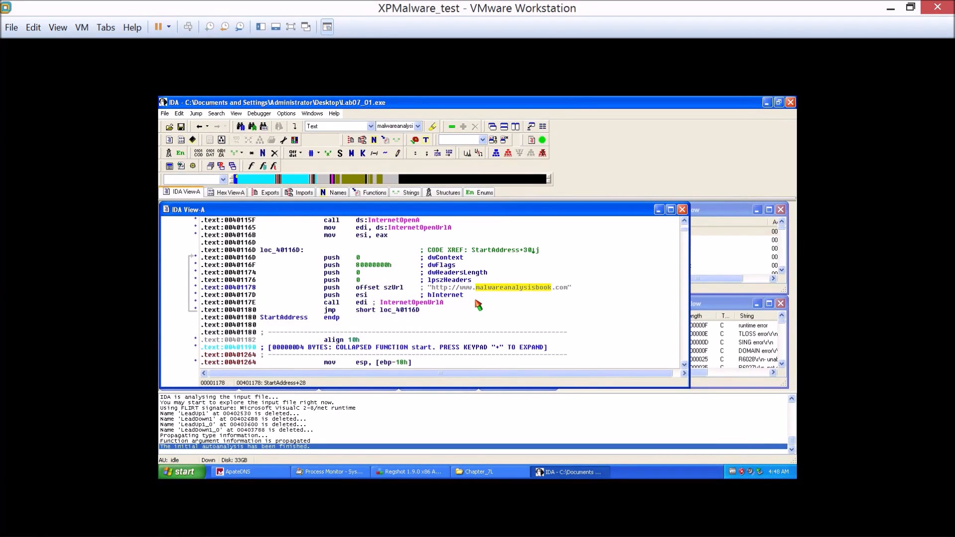
left_click(454, 288)
left_click_drag(479, 288, 567, 288)
left_click(566, 288)
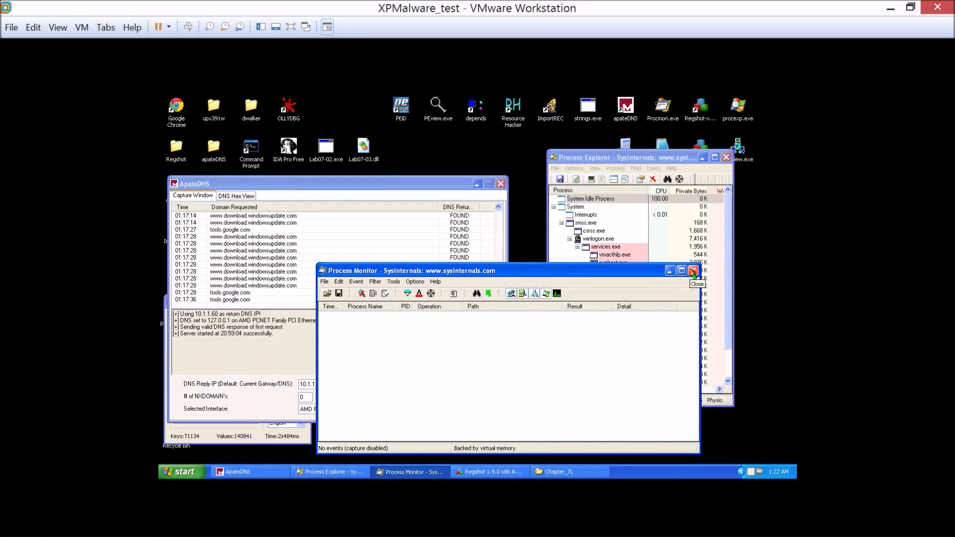
Open a Command Prompt in front of the monitoring windows and change its directory to desktop.
double_click(245, 158)
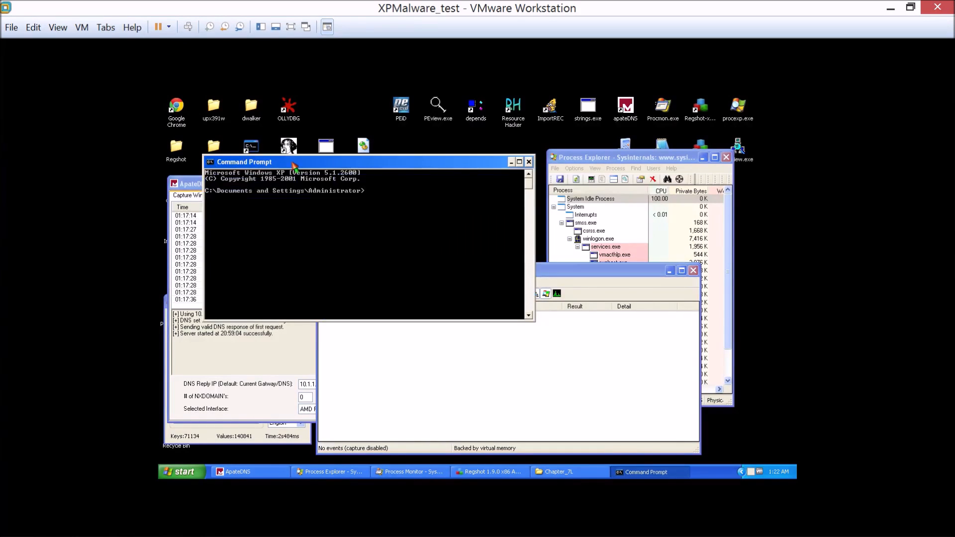
left_click_drag(306, 165, 483, 258)
type("st")
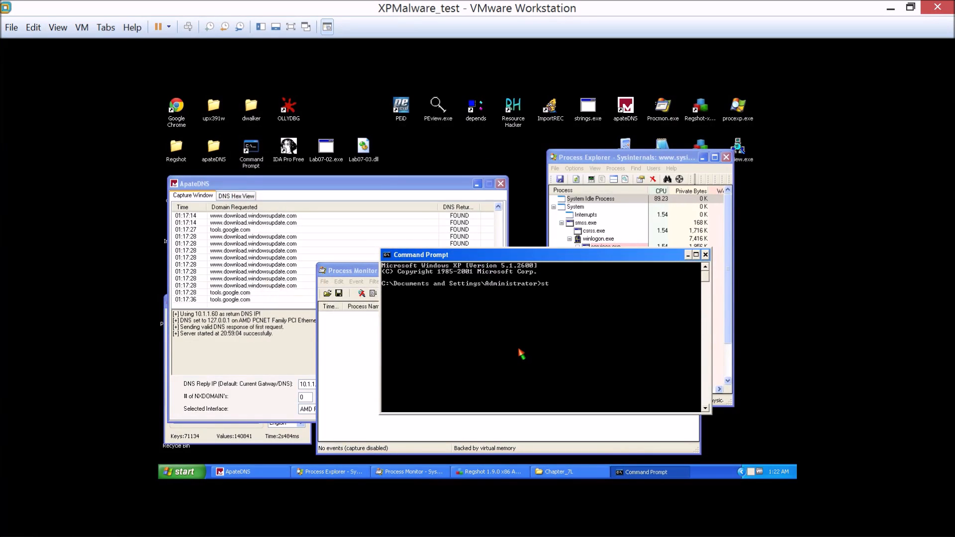
key("BackSpace")
key("BackSpace")
type("cd desktop")
key("Return")
Run strings on lab07-02.exe to list its embedded strings.
type("strings lab07")
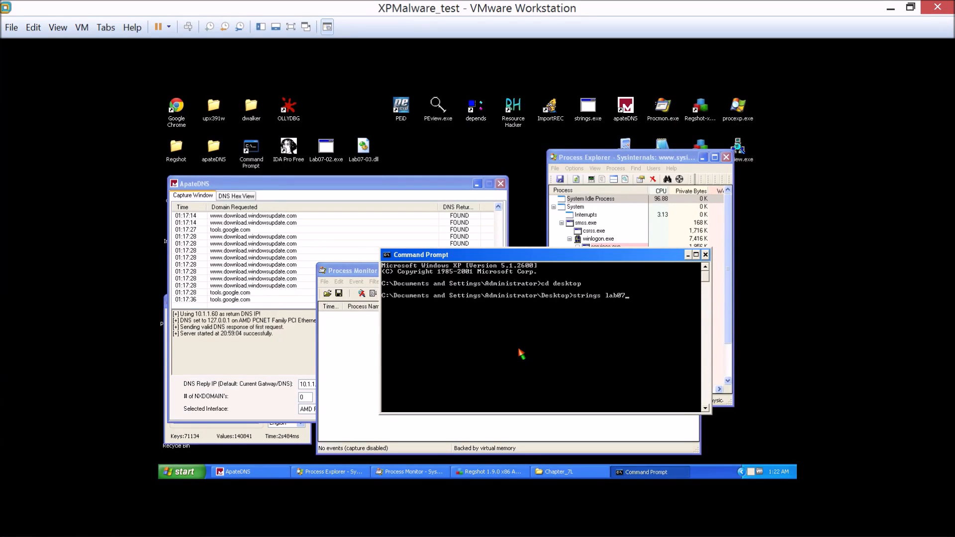
type("-02.exe")
key("Return")
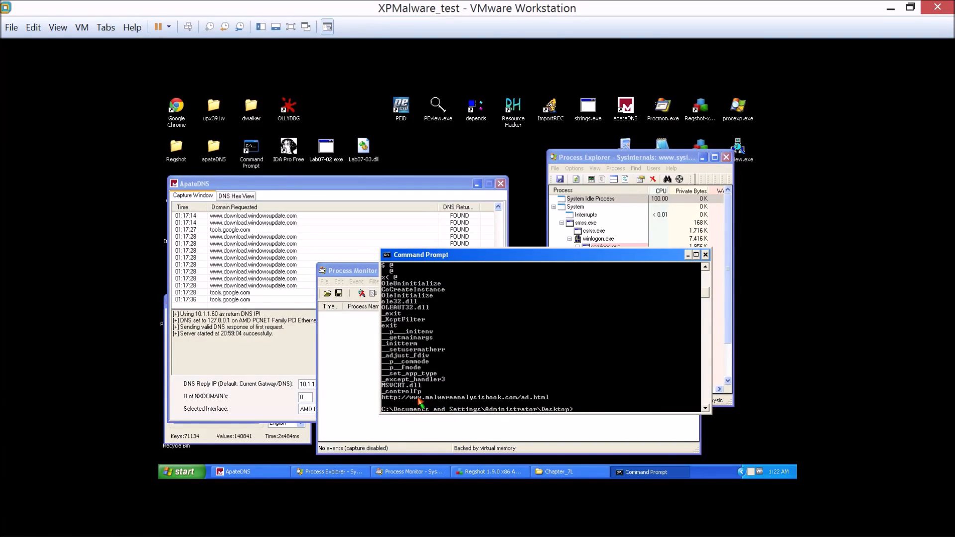
Scan Lab07-02.exe with PEiD to identify its compiler or packer, and close PEiD.
scroll(442, 355, "down", 7)
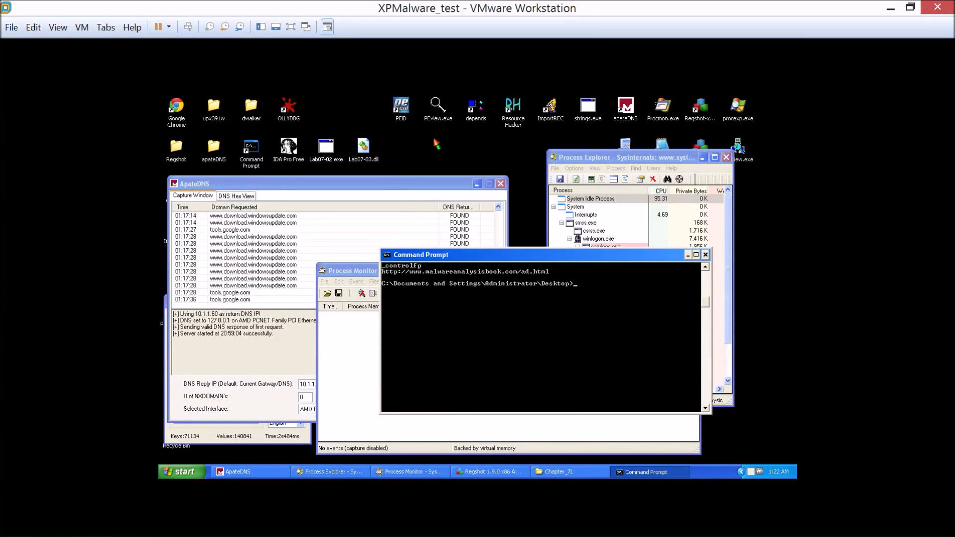
double_click(401, 116)
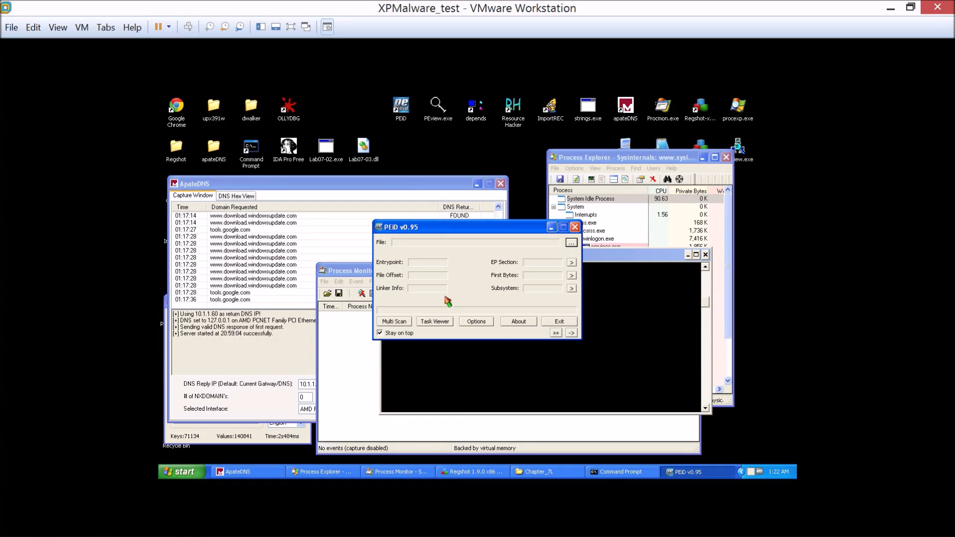
left_click(571, 243)
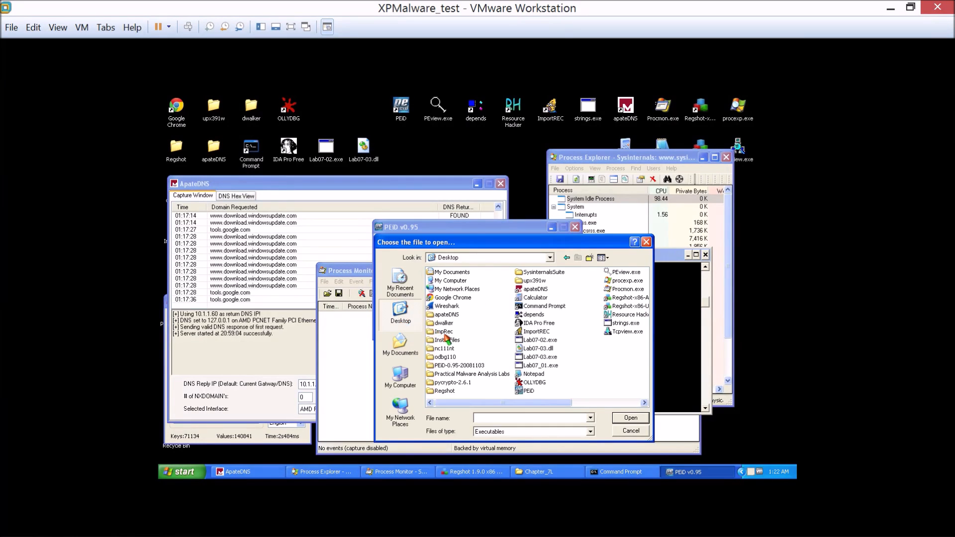
double_click(539, 340)
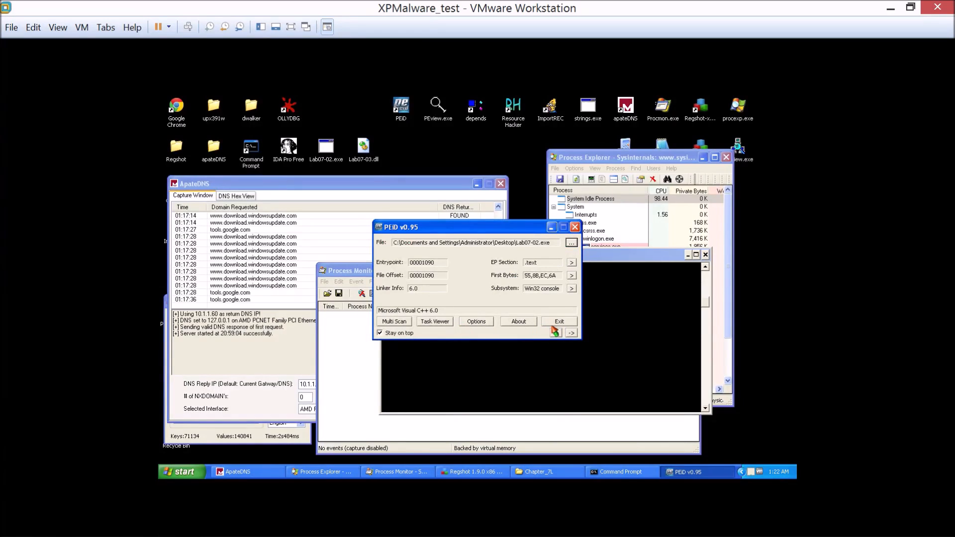
left_click_drag(438, 311, 361, 306)
left_click(575, 227)
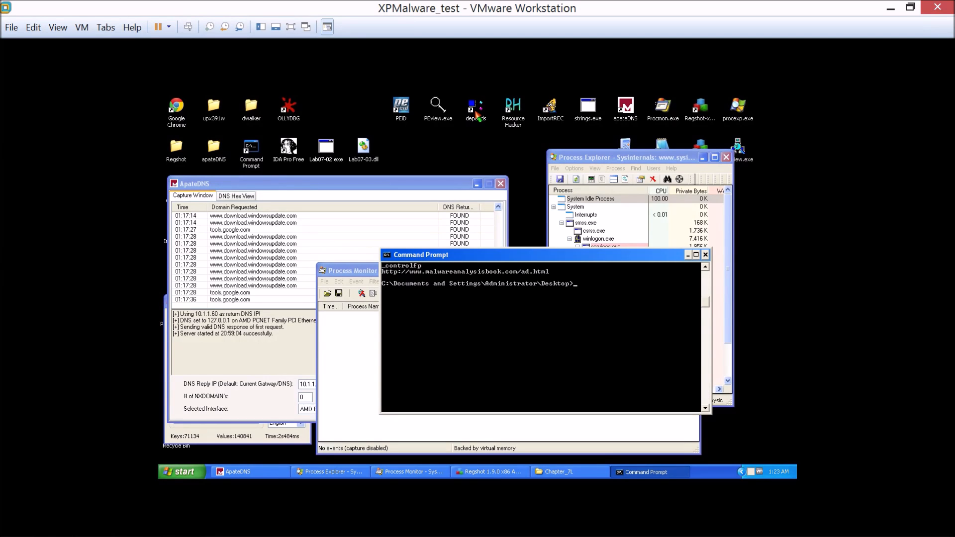
Load Lab07-02.exe into PEview, display the .rdata section's IMPORT Name Table, and widen the window to fit it.
double_click(438, 114)
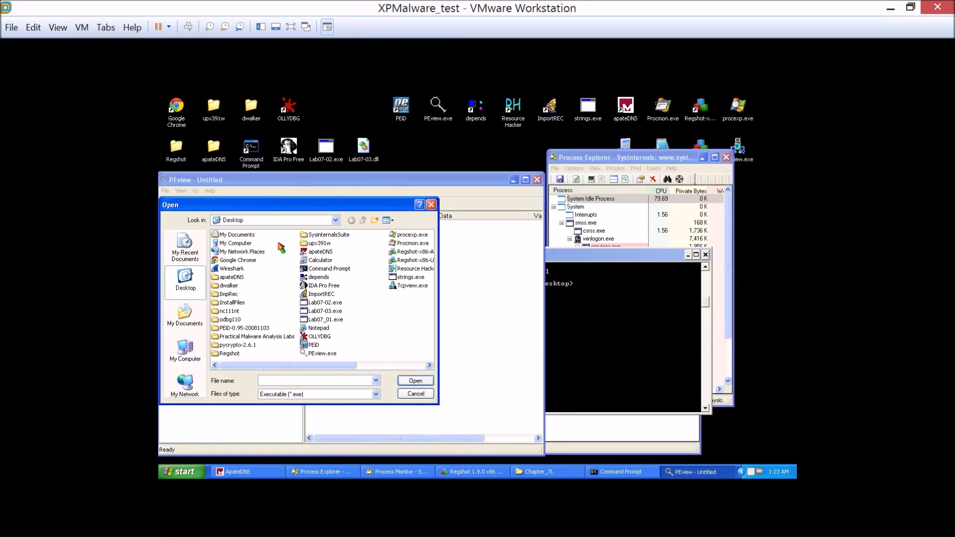
double_click(323, 303)
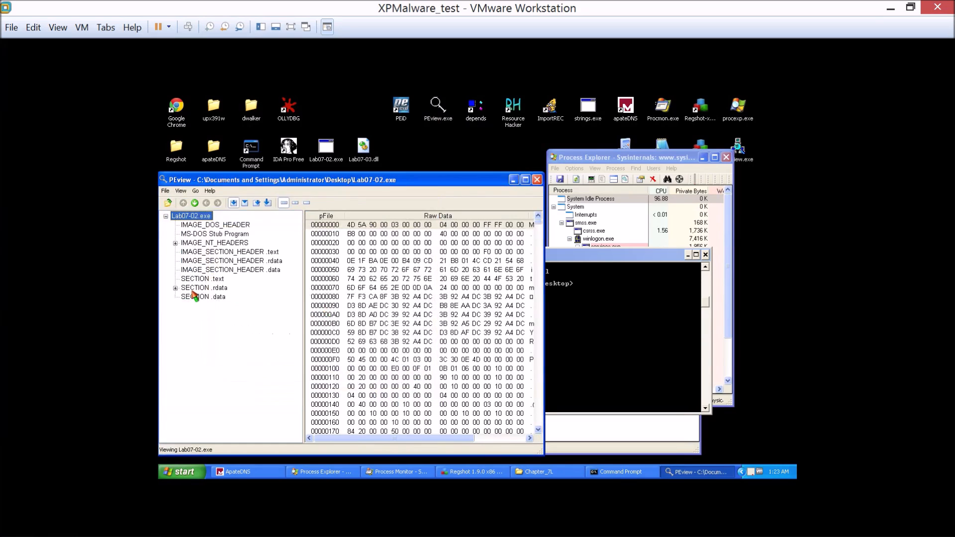
left_click(175, 288)
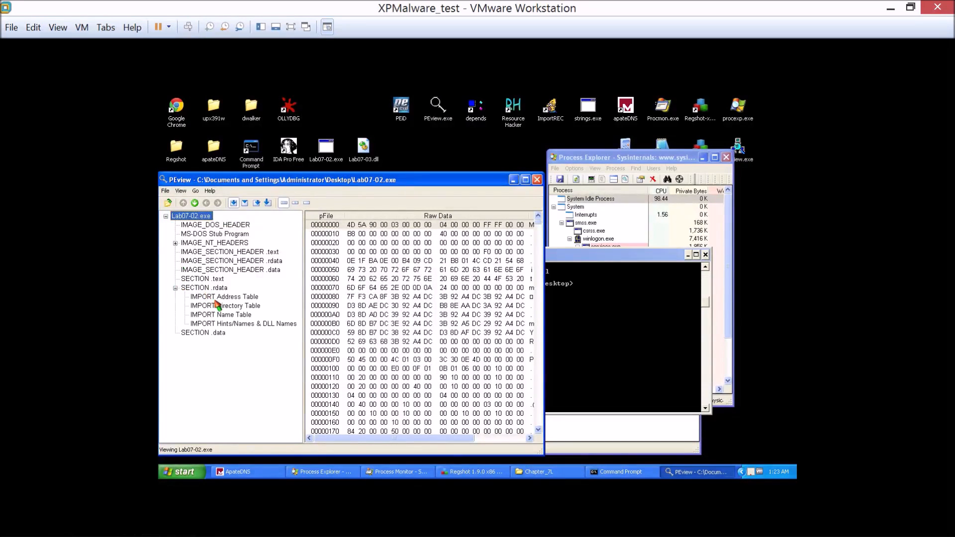
left_click(216, 299)
left_click(224, 323)
left_click(247, 318)
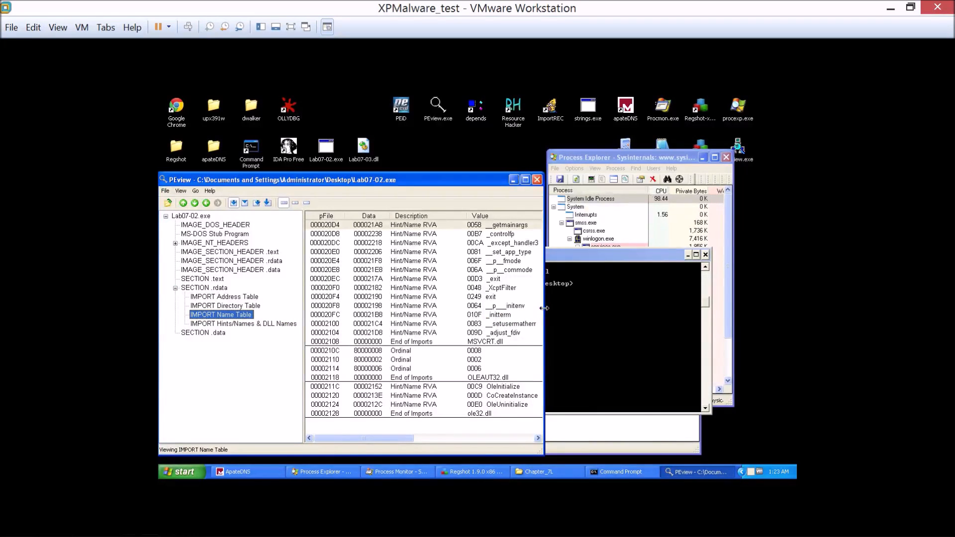
left_click_drag(544, 308, 660, 311)
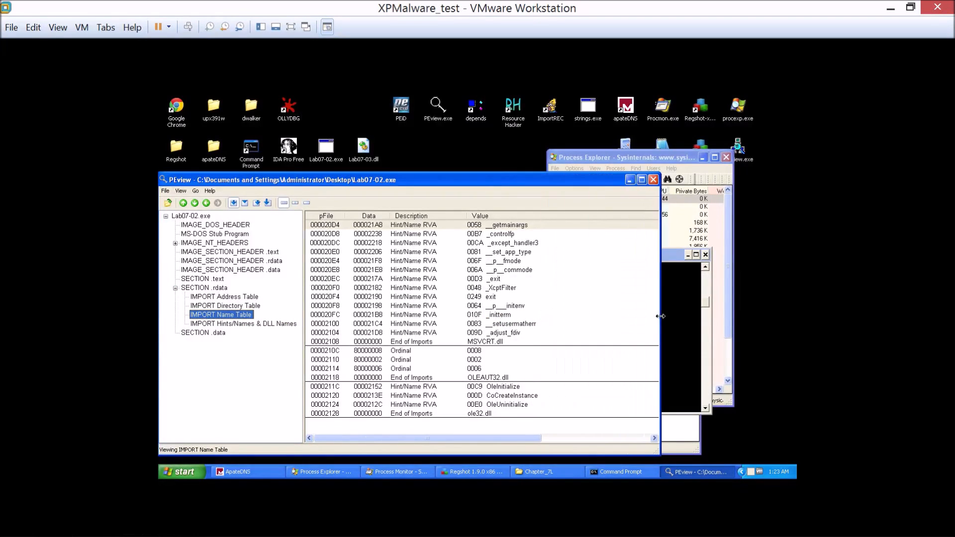
Examine the ordinal imports 0008, 0002 and 0006 listed under OLEAUT32.dll, and close PEview.
left_click(417, 377)
left_click(416, 370)
left_click(413, 352)
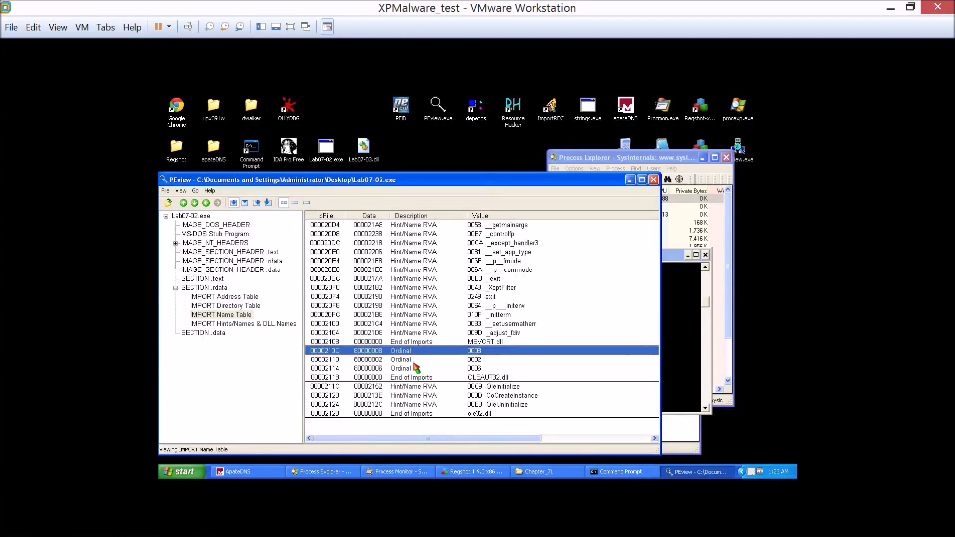
left_click(414, 360)
left_click(416, 378)
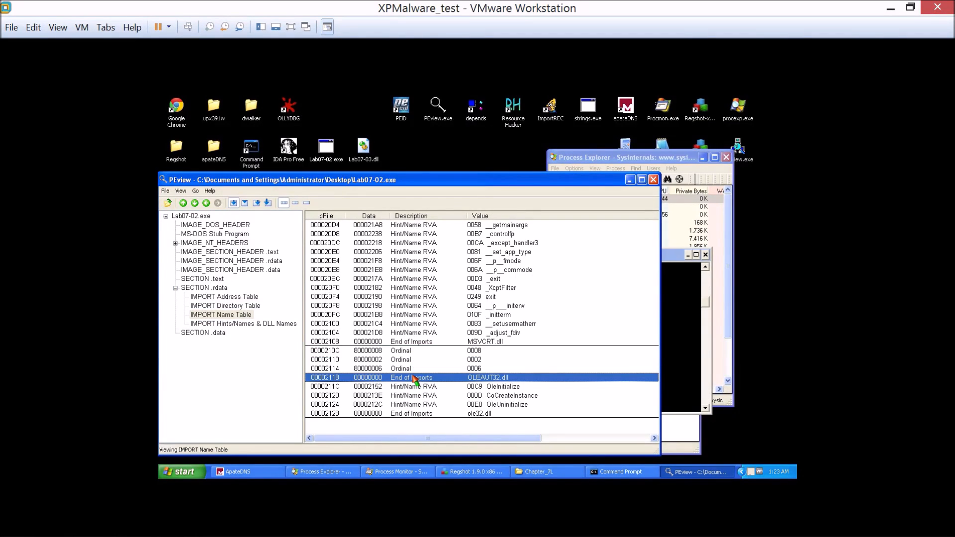
left_click(653, 180)
Load Lab07-02.exe into Dependency Walker and collapse the OLE32.DLL branch to see the top-level DLLs.
double_click(474, 119)
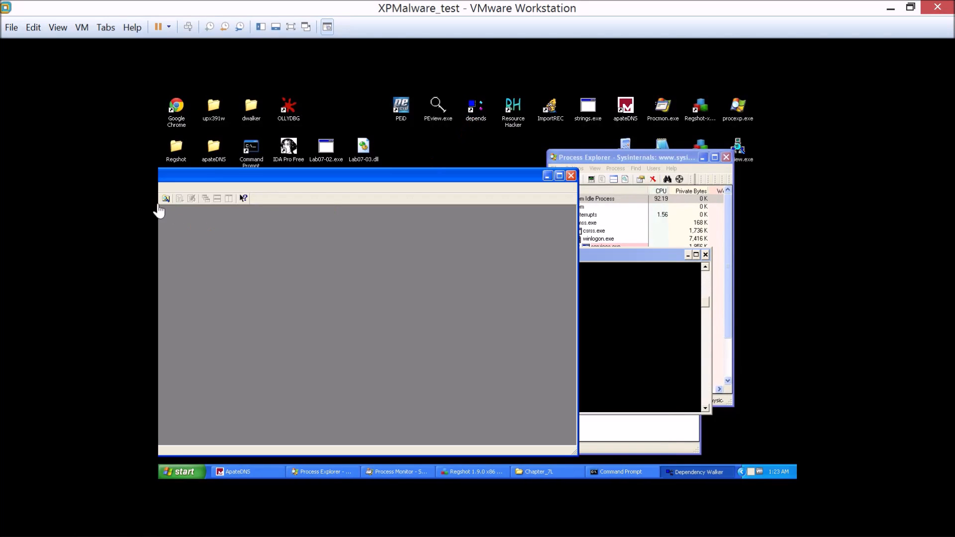
left_click(202, 157)
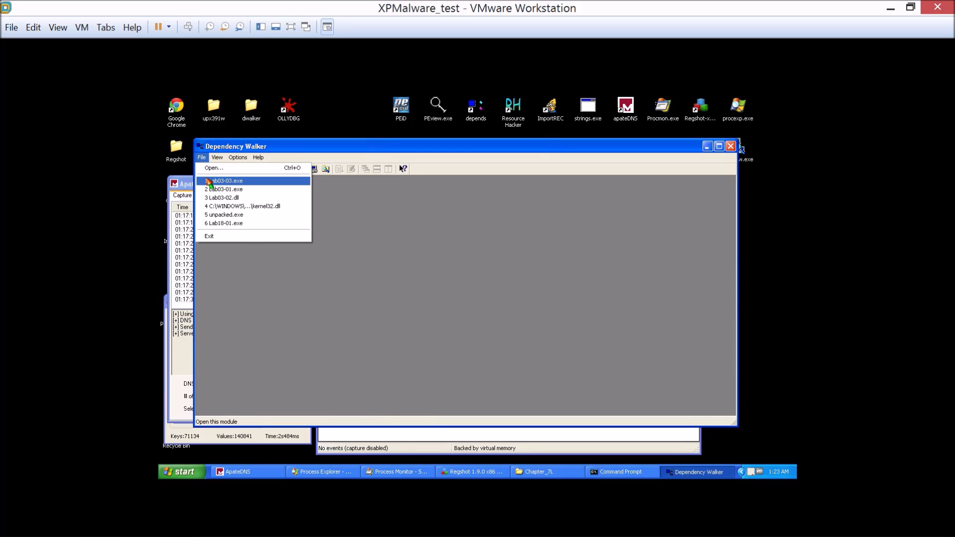
left_click(213, 168)
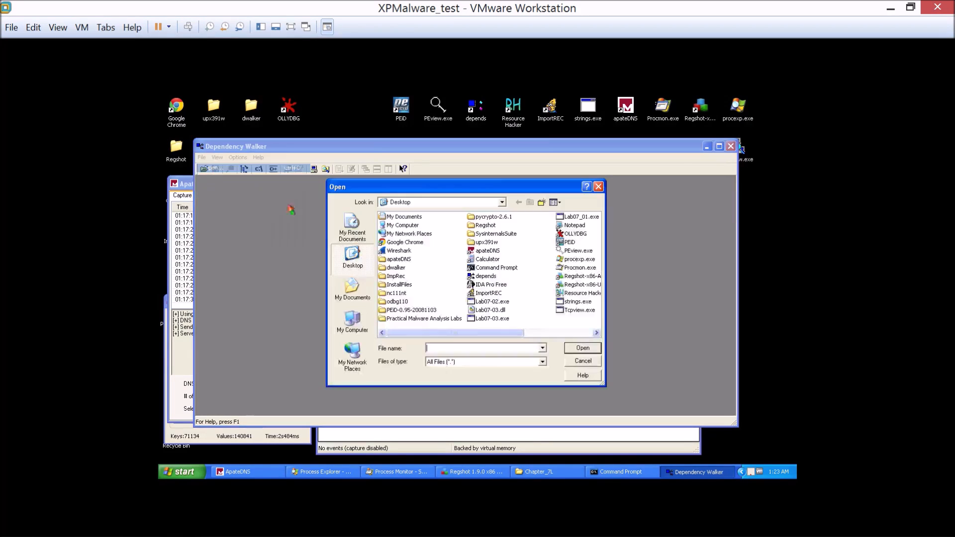
double_click(505, 302)
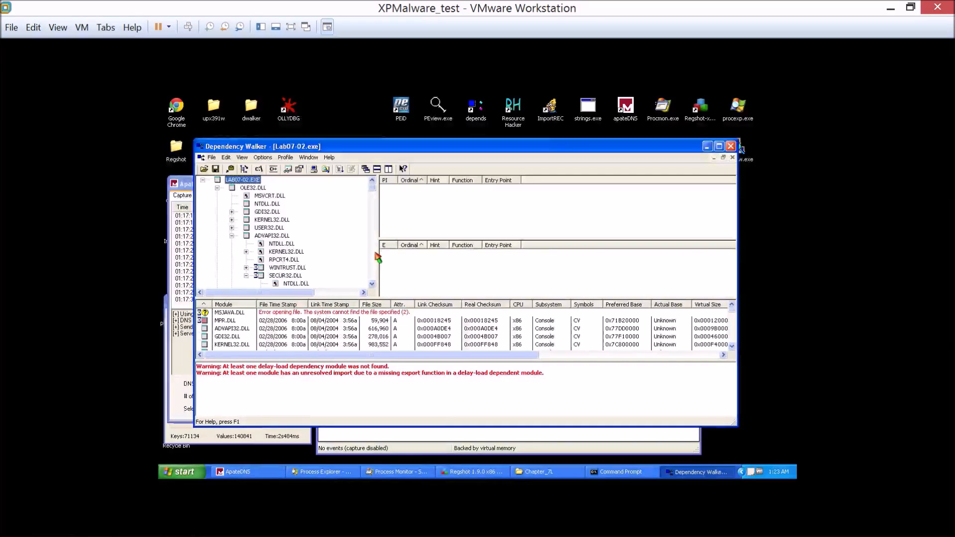
left_click(217, 188)
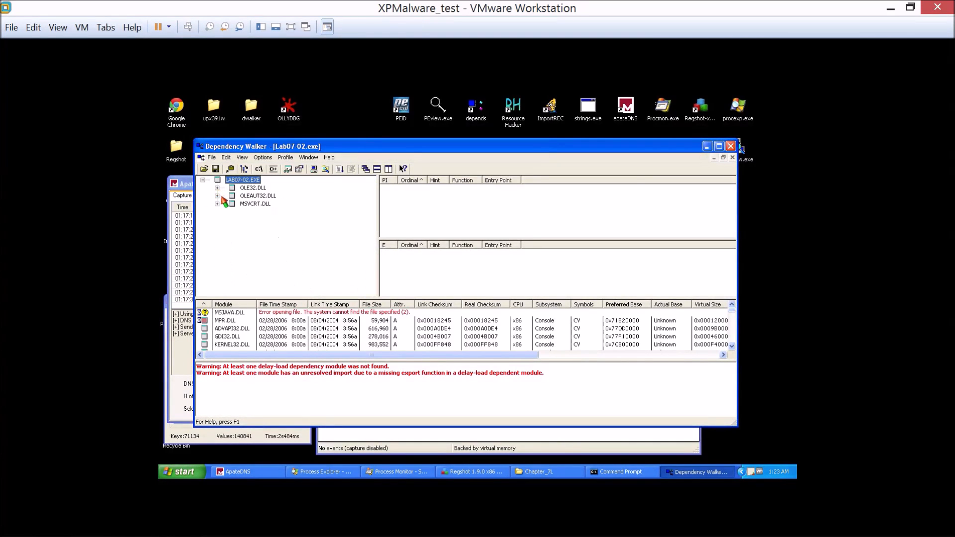
Examine the OLE32.DLL imports CoCreateInstance, OleInitialize and OleUninitialize.
left_click(249, 189)
left_click(494, 191)
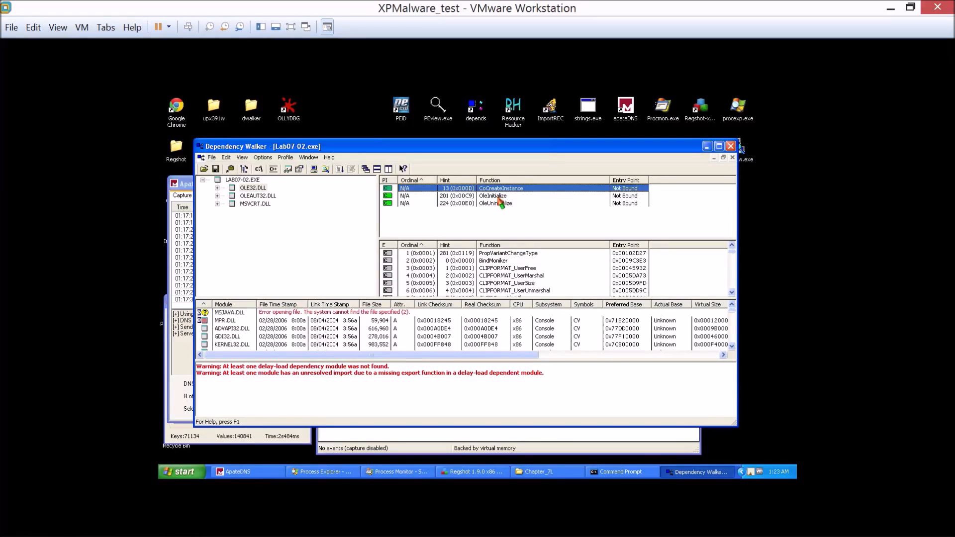
left_click(498, 196)
left_click(499, 201)
left_click(498, 197)
left_click(500, 191)
left_click(500, 198)
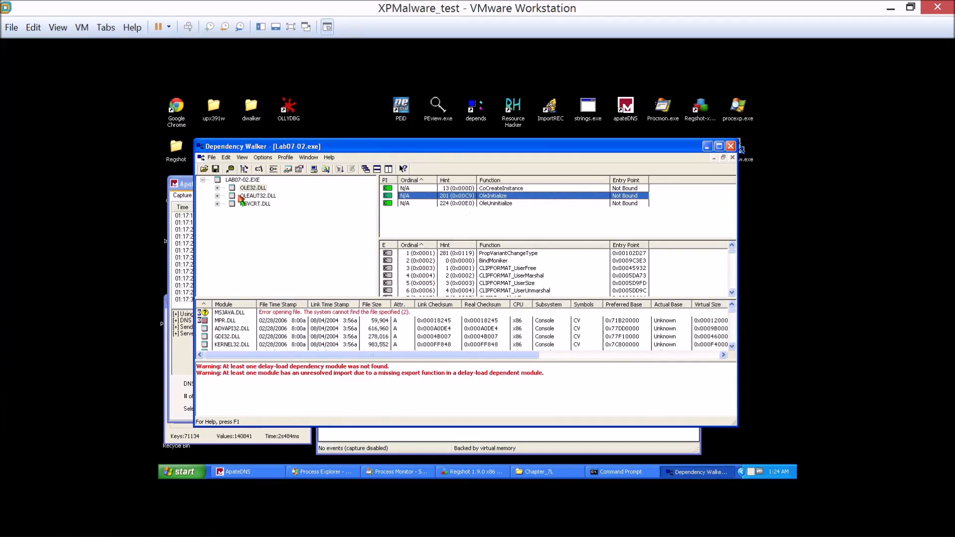
Match the OLEAUT32.DLL imports by ordinals 2, 6 and 8 to the exports SysAllocString, SysFreeString and VariantInit.
left_click(247, 197)
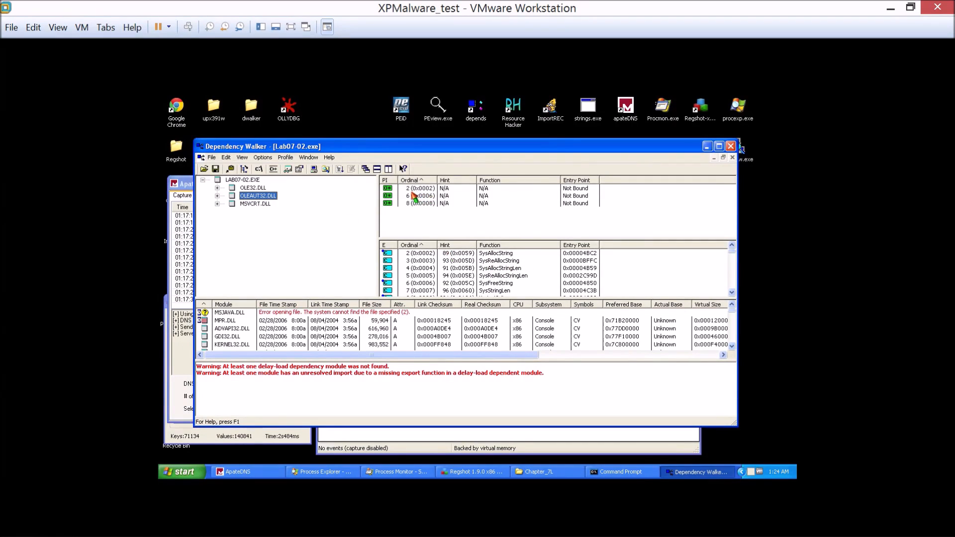
left_click(421, 253)
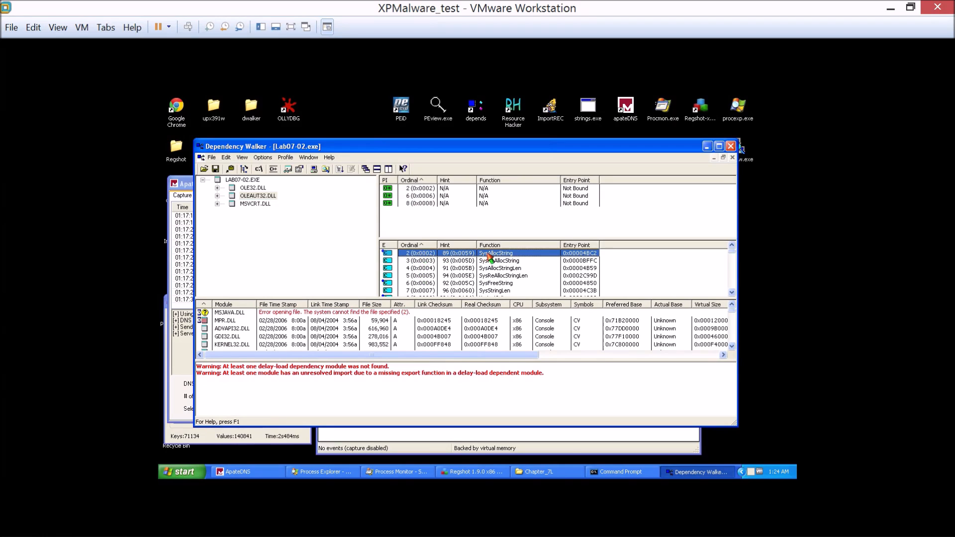
left_click(497, 282)
scroll(496, 284, "down", 1)
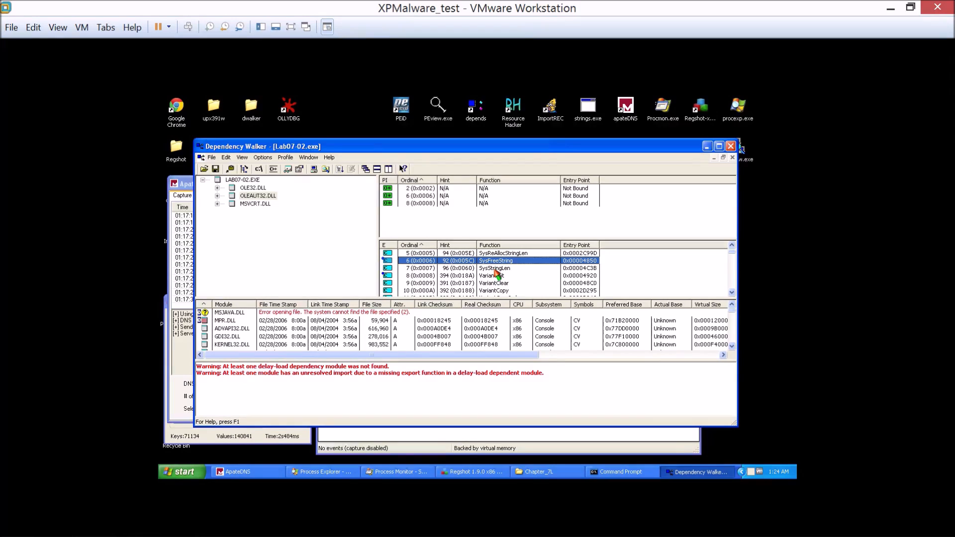
left_click(496, 275)
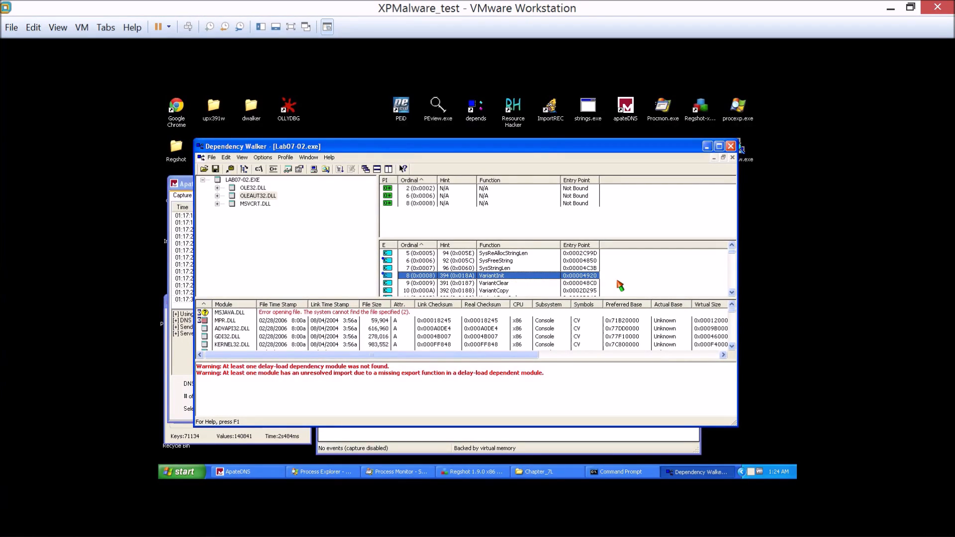
Enlarge the import list for MSVCRT.DLL, review its functions, and close Dependency Walker.
left_click(257, 204)
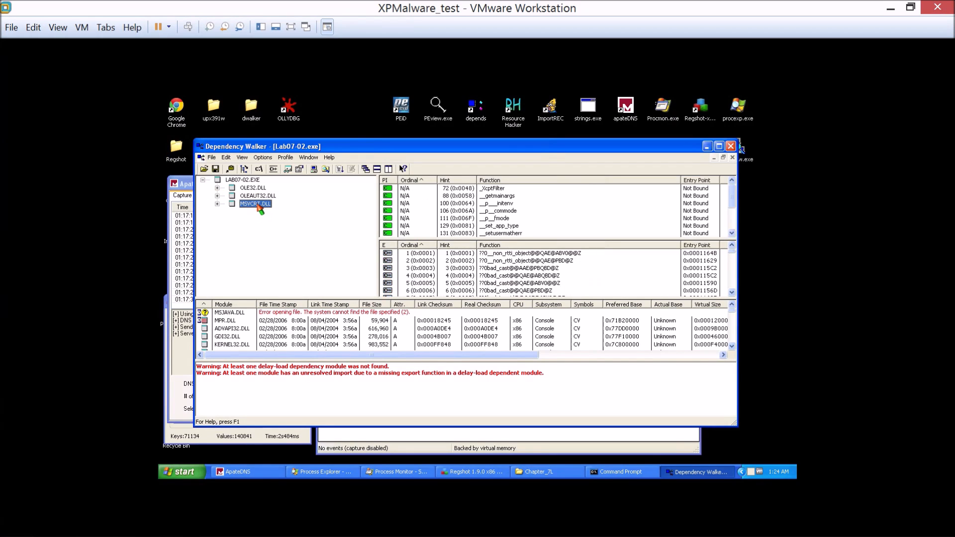
left_click_drag(503, 240, 502, 272)
left_click(507, 241)
scroll(510, 243, "down", 1)
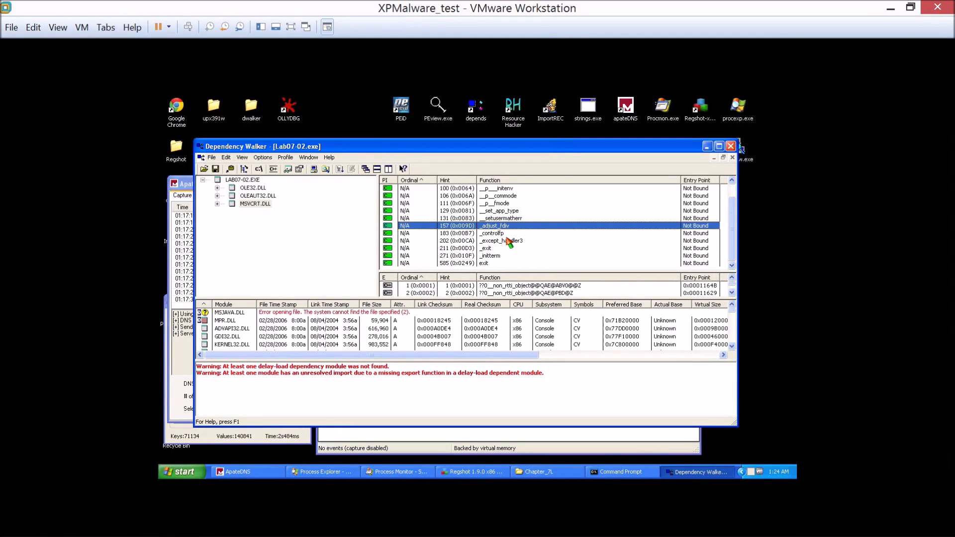
scroll(507, 234, "up", 1)
left_click(731, 146)
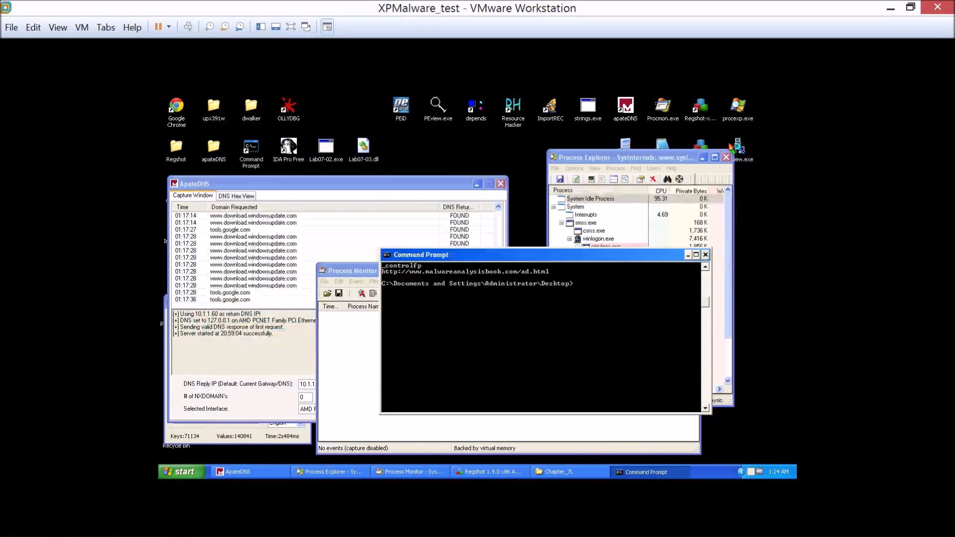
Close the Command Prompt, bring ApateDNS to the front, and run Lab07-02.exe from the desktop.
left_click_drag(528, 255, 479, 223)
left_click(668, 228)
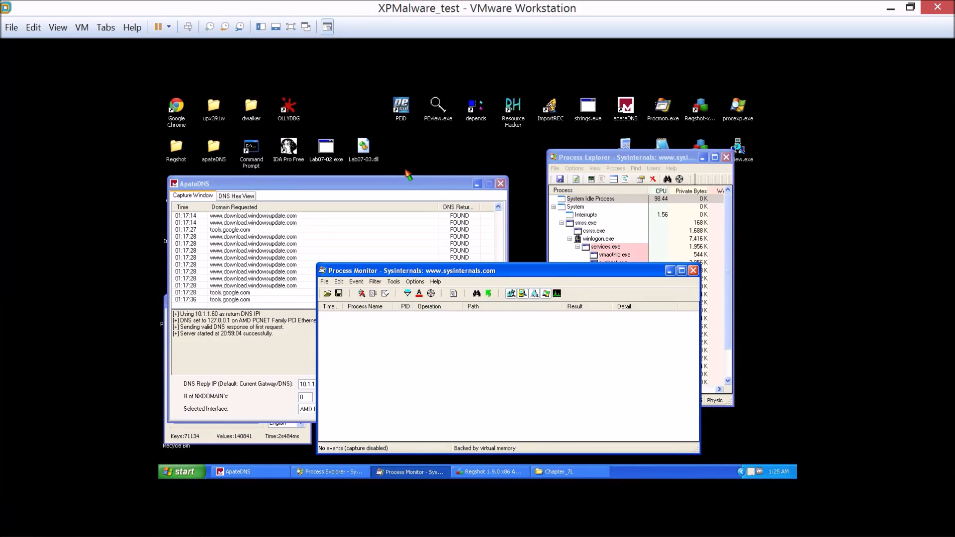
left_click(407, 185)
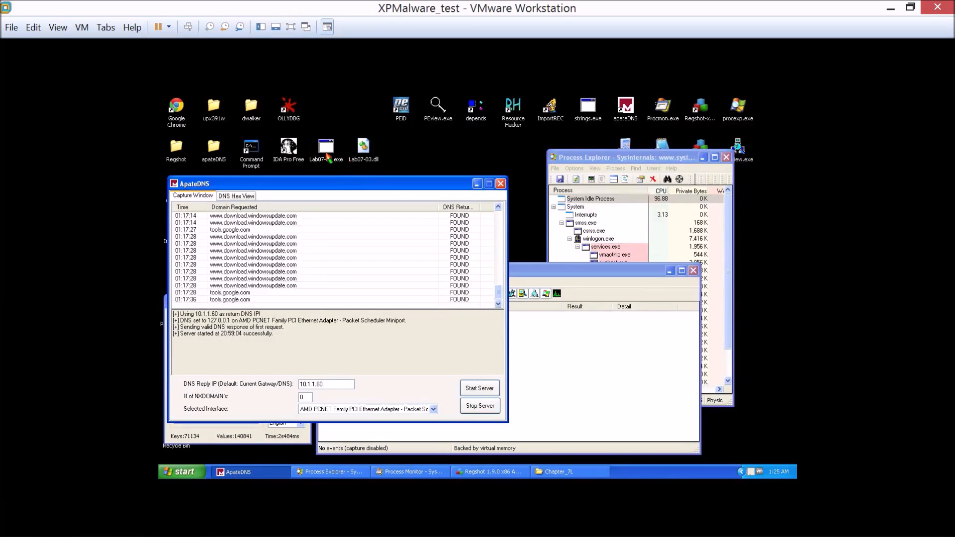
double_click(326, 148)
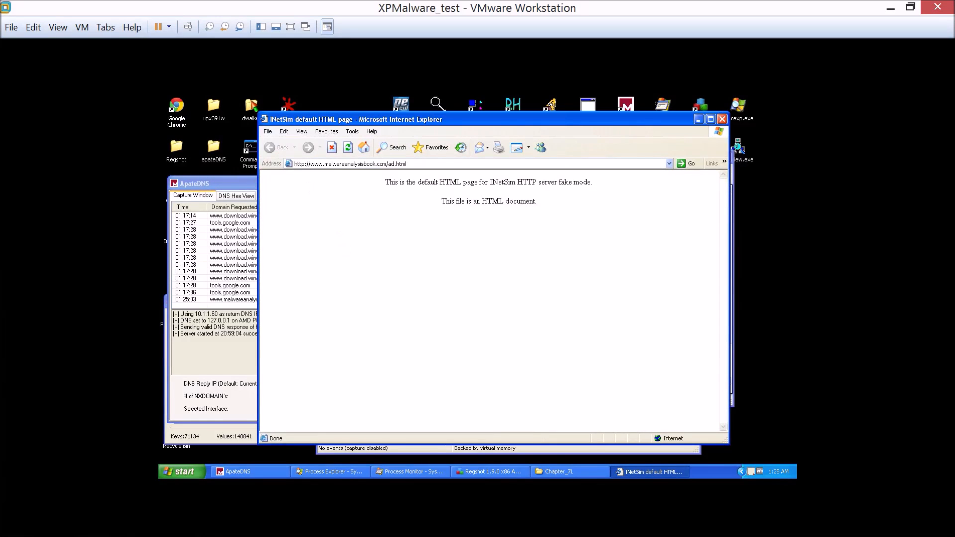
left_click(331, 164)
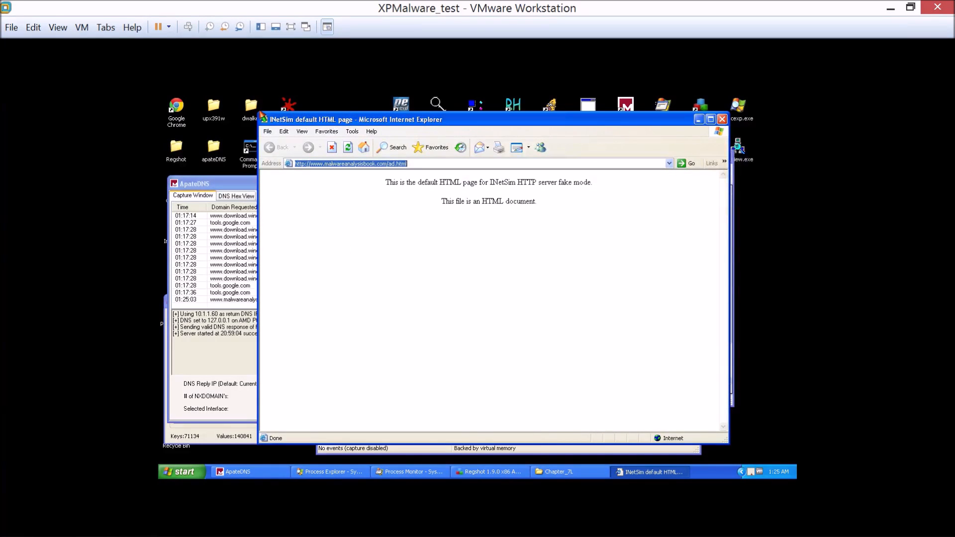
left_click_drag(367, 124, 520, 155)
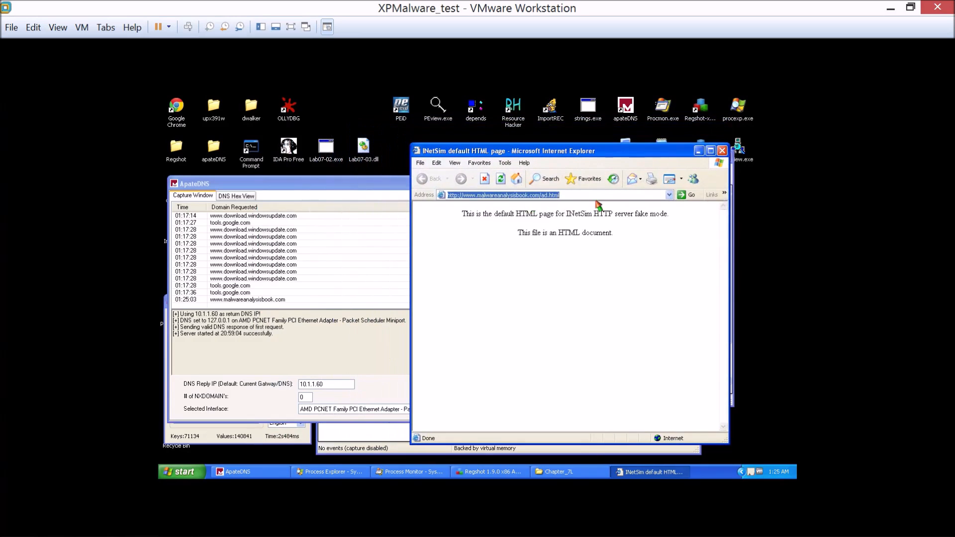
left_click(560, 195)
left_click_drag(556, 195, 447, 195)
Highlight the INetSim page text and bring ApateDNS forward to check the captured domain requests, returning to the browser window.
left_click(462, 216)
left_click_drag(463, 216, 640, 240)
left_click(640, 240)
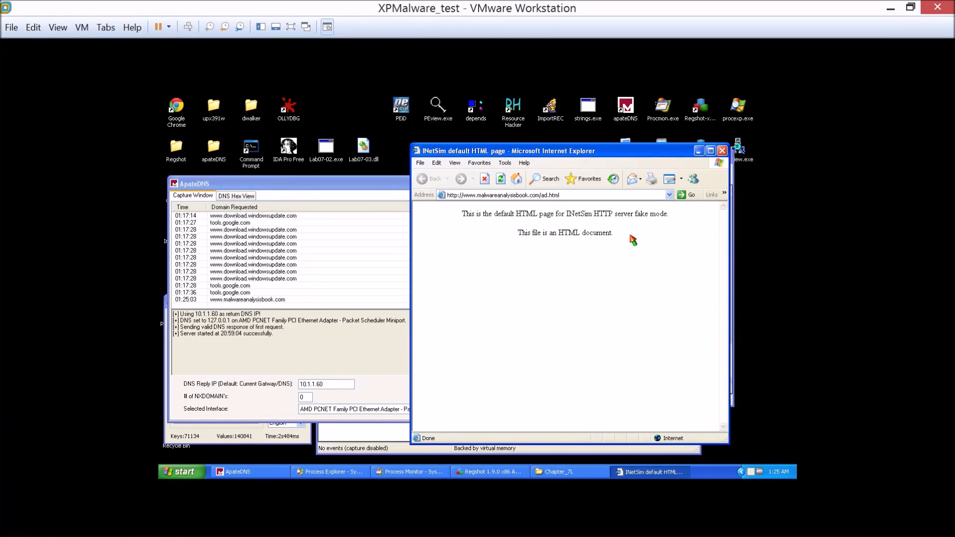
left_click(238, 471)
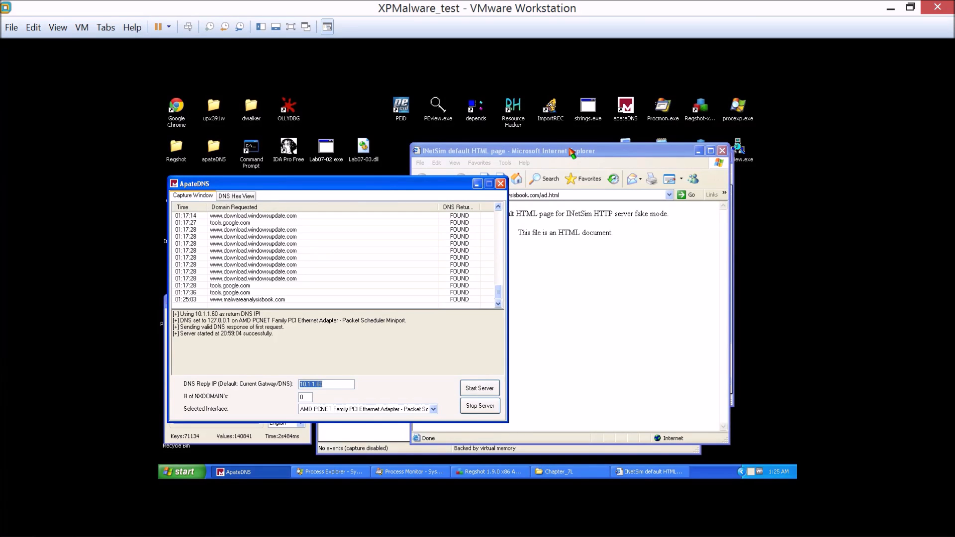
left_click_drag(572, 150, 600, 155)
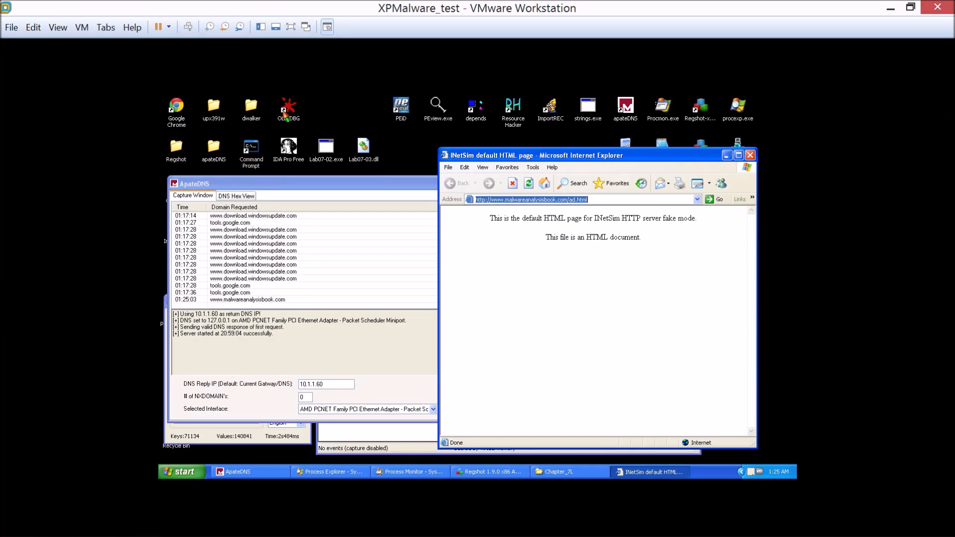
Launch IDA Pro Free, dismiss its start screen, and load Lab07-02.exe from the desktop for disassembly with the default loading options.
double_click(292, 163)
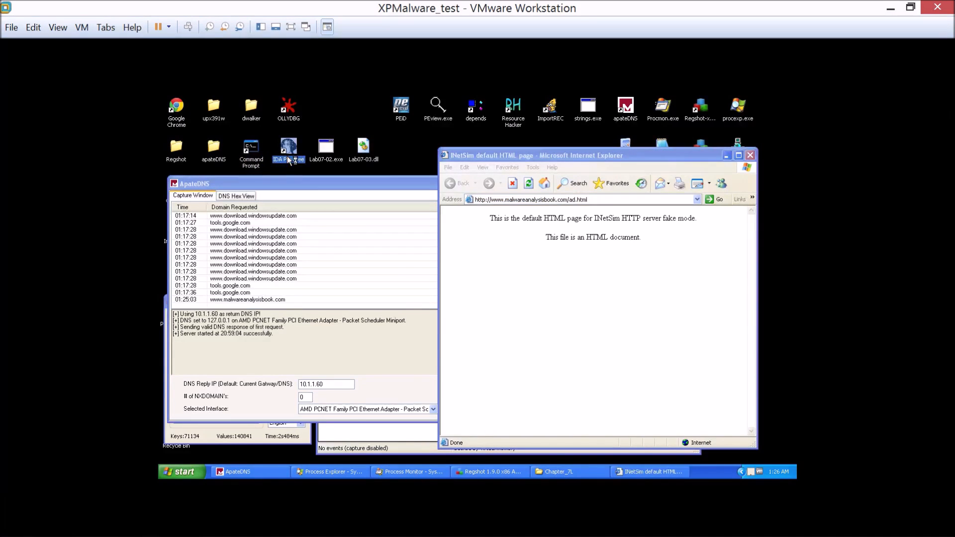
left_click(554, 348)
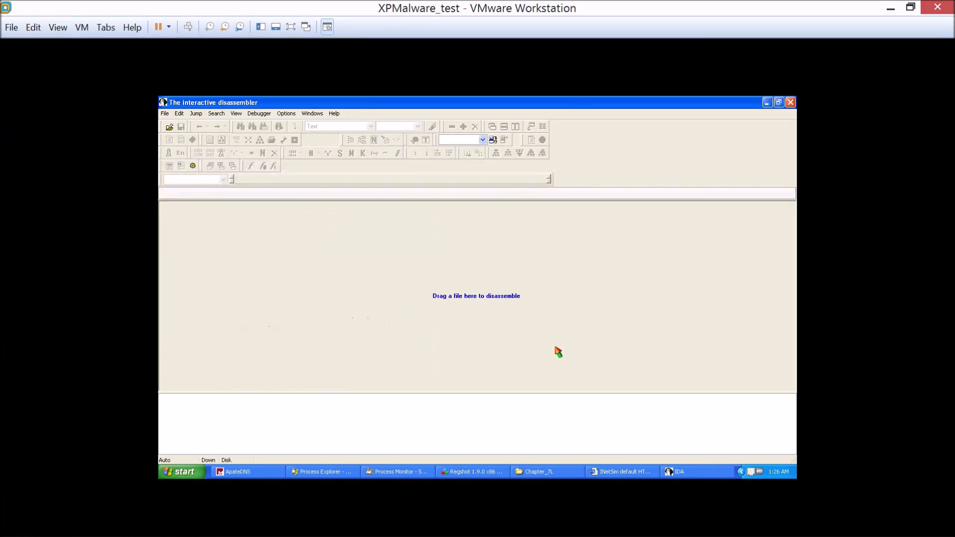
left_click(164, 113)
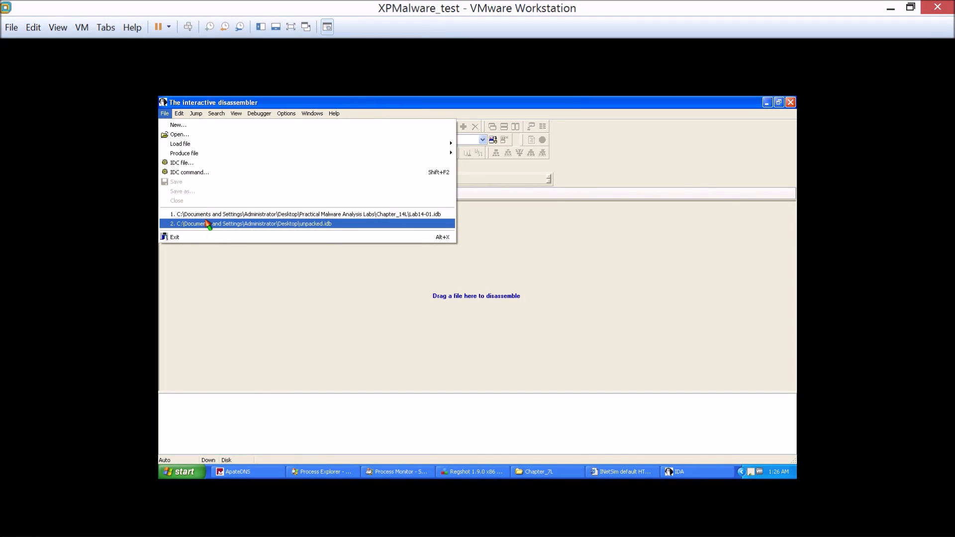
left_click(209, 134)
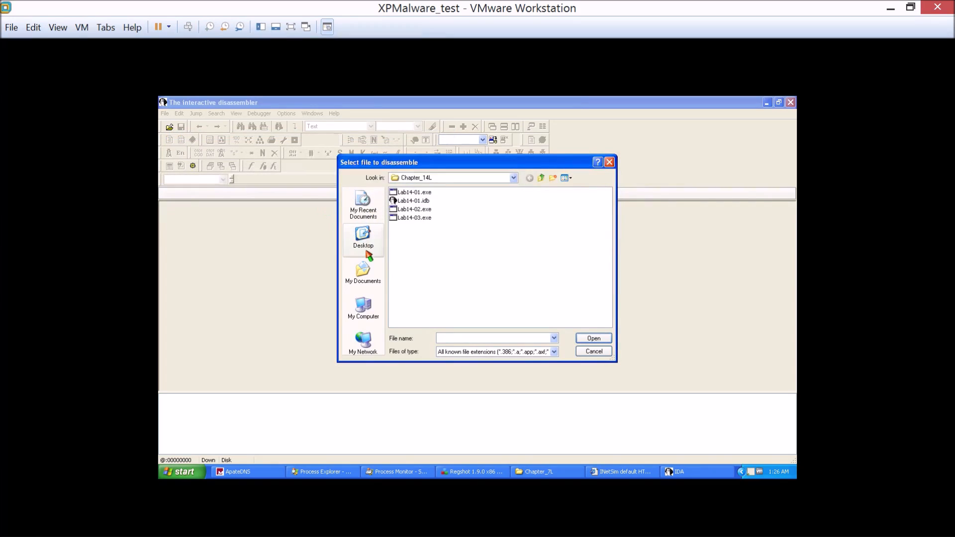
left_click(368, 248)
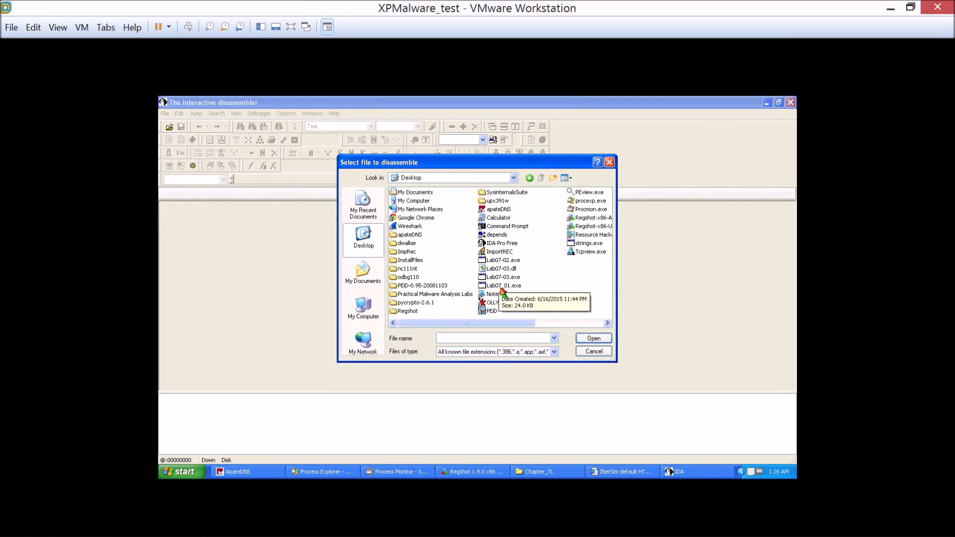
double_click(503, 260)
left_click(432, 383)
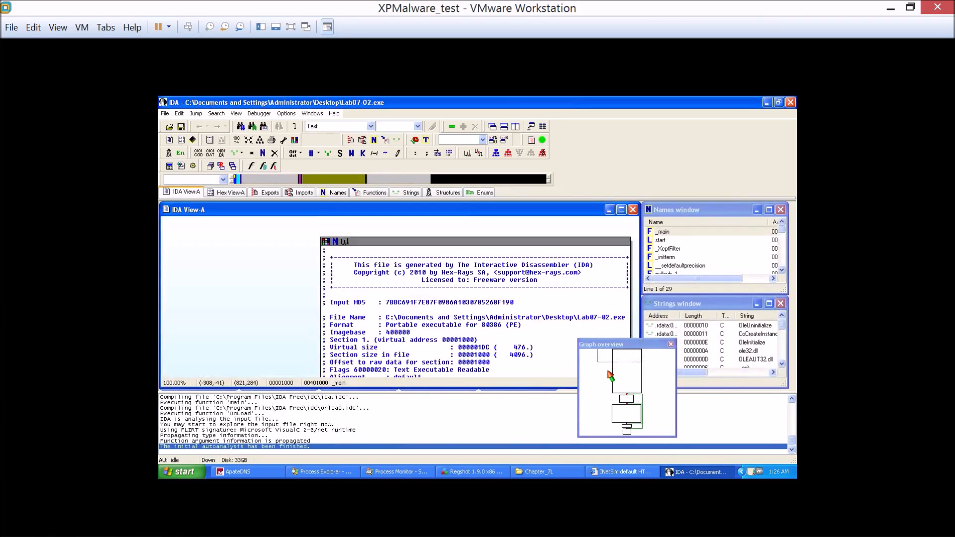
Highlight the OleInitialize and CoCreateInstance calls in the graph of the main function.
left_click(628, 374)
left_click_drag(628, 374, 626, 396)
left_click(339, 285)
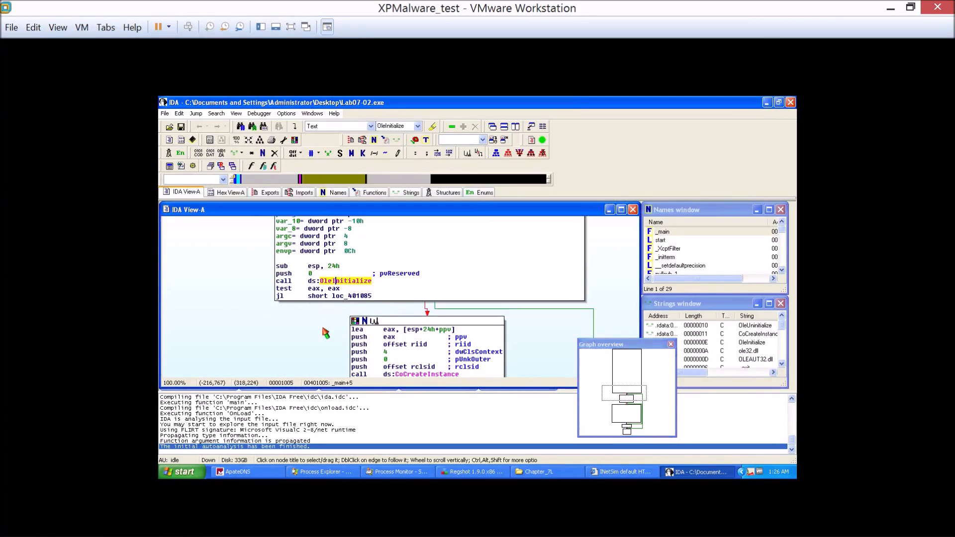
scroll(416, 330, "down", 3)
left_click(429, 256)
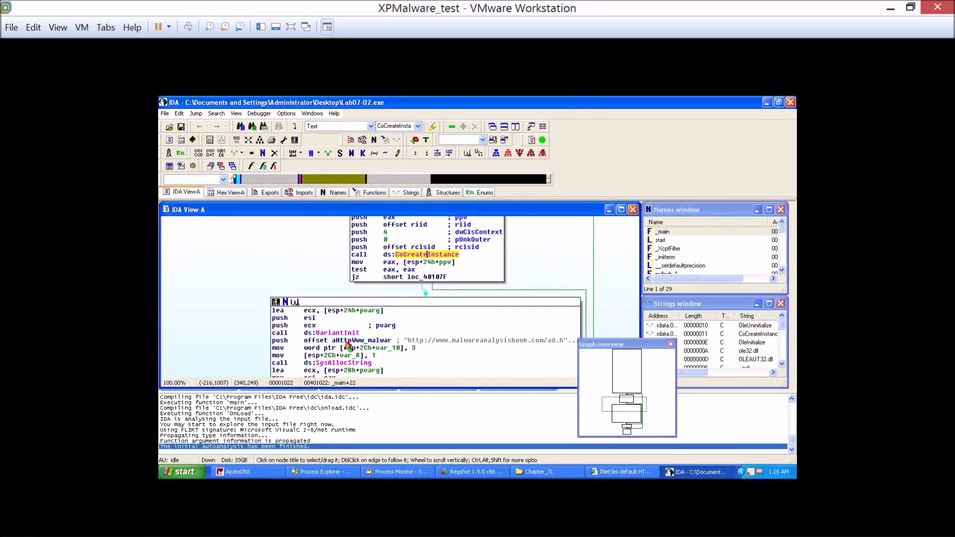
Inspect the malwareanalysisbook.com URL string and highlight the VariantInit and SysAllocString calls around it.
left_click(439, 344)
left_click(344, 341)
left_click(480, 342)
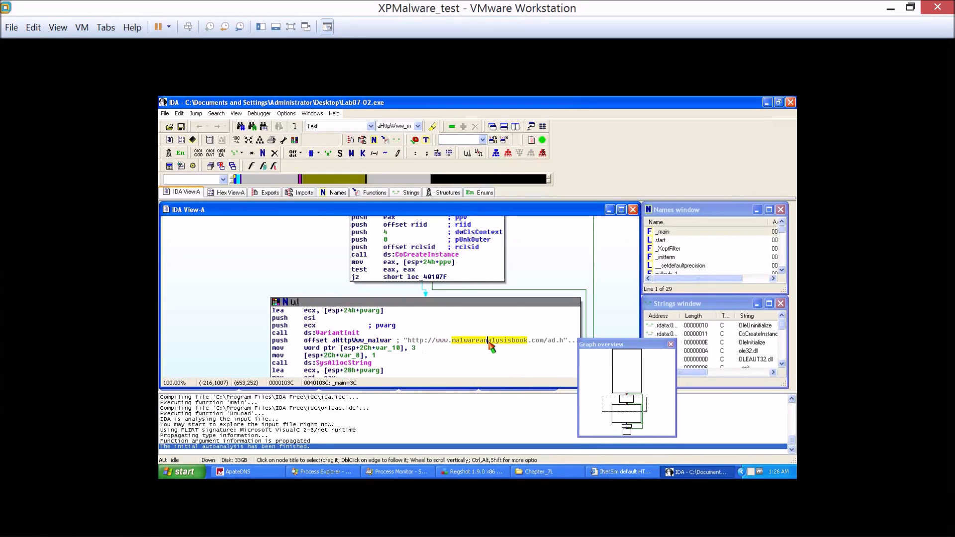
scroll(483, 346, "down", 1)
left_click(341, 293)
mouse_move(369, 304)
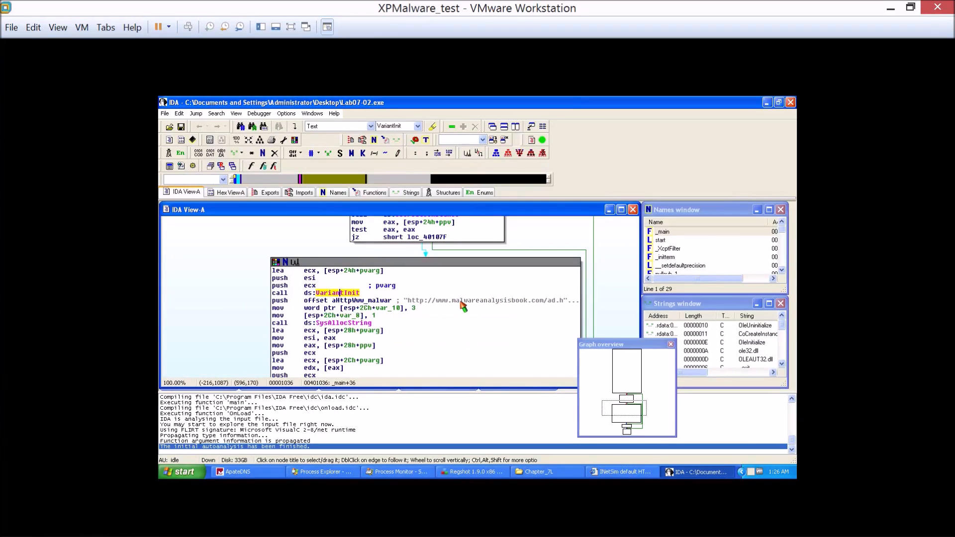
left_click(353, 324)
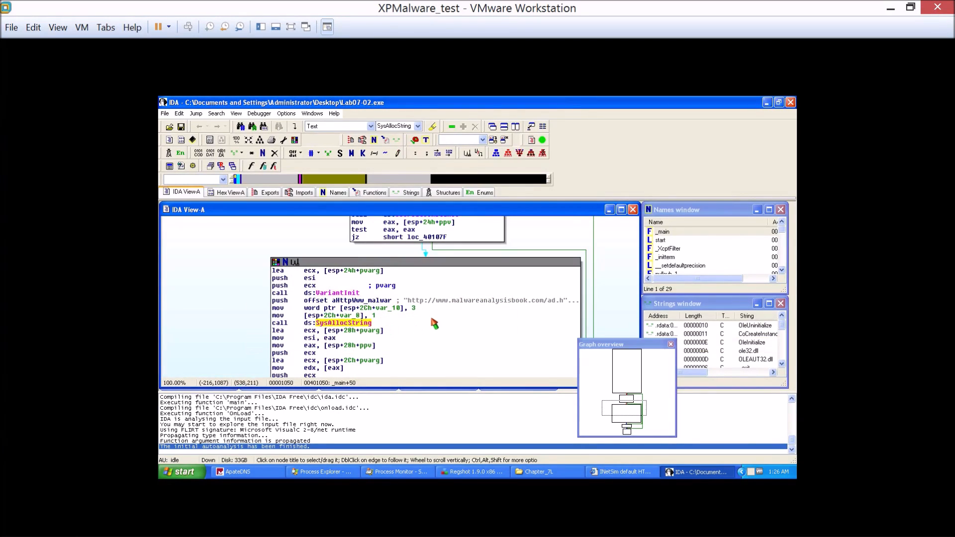
Examine the rest of main's graph down to its return, highlighting OleUninitialize, and go back to the CoCreateInstance block.
scroll(457, 337, "down", 2)
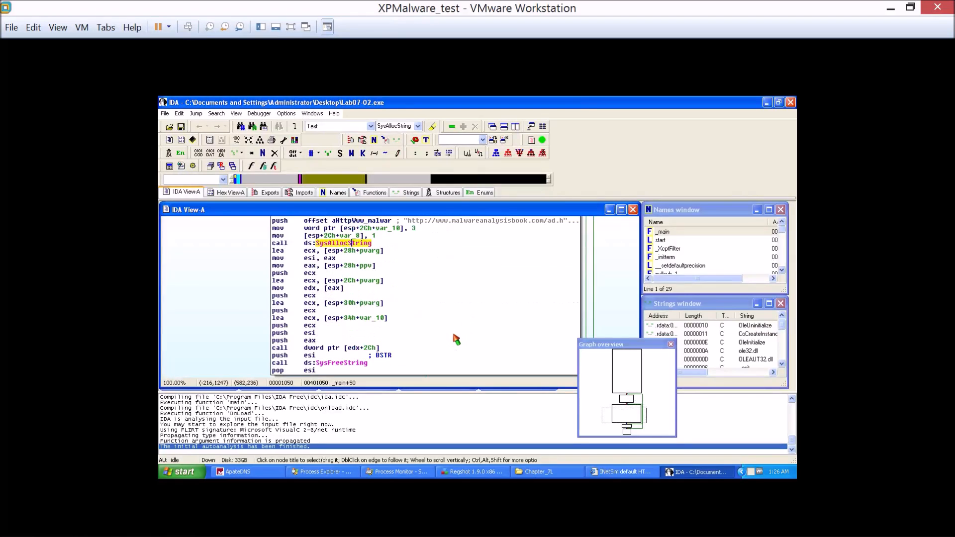
scroll(446, 337, "down", 1)
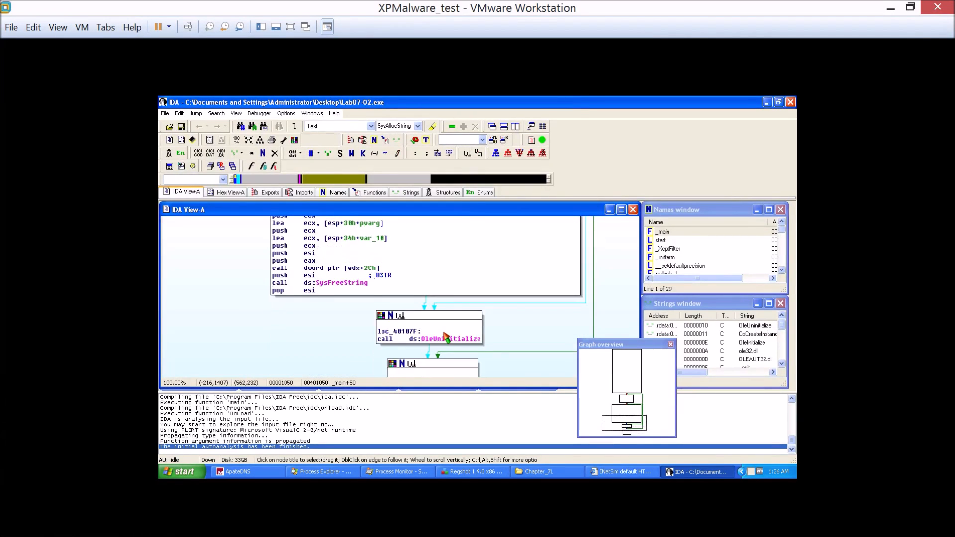
scroll(446, 337, "up", 2)
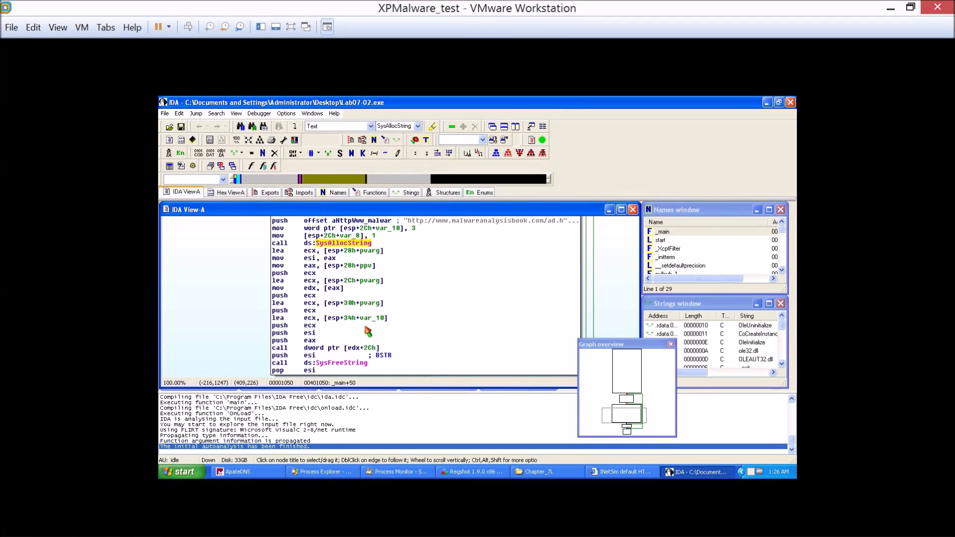
scroll(418, 309, "down", 2)
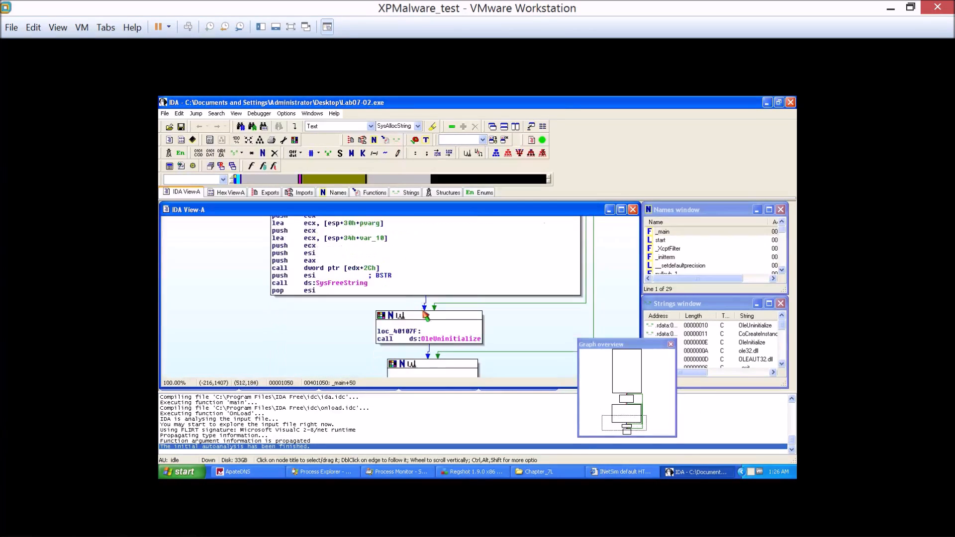
scroll(419, 309, "down", 2)
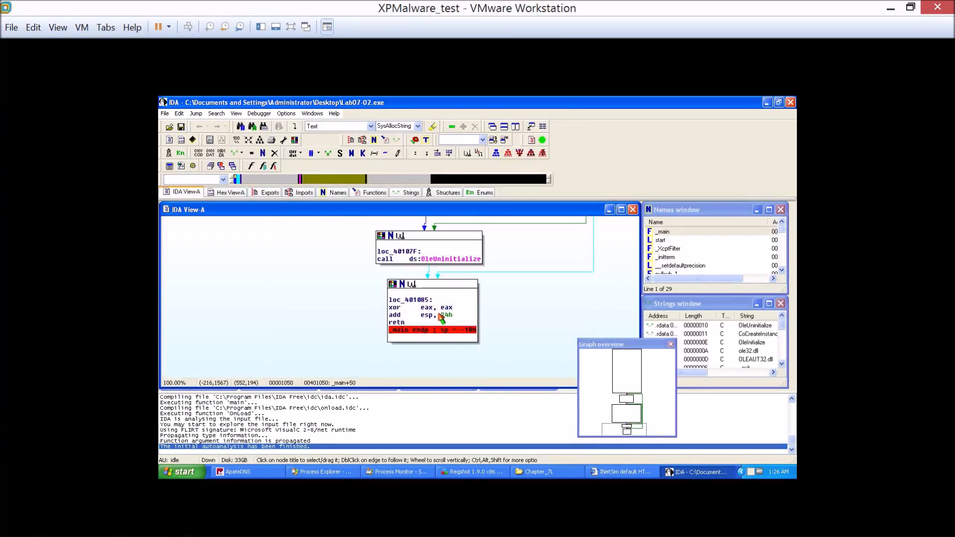
scroll(444, 326, "up", 1)
left_click(451, 301)
scroll(368, 334, "up", 3)
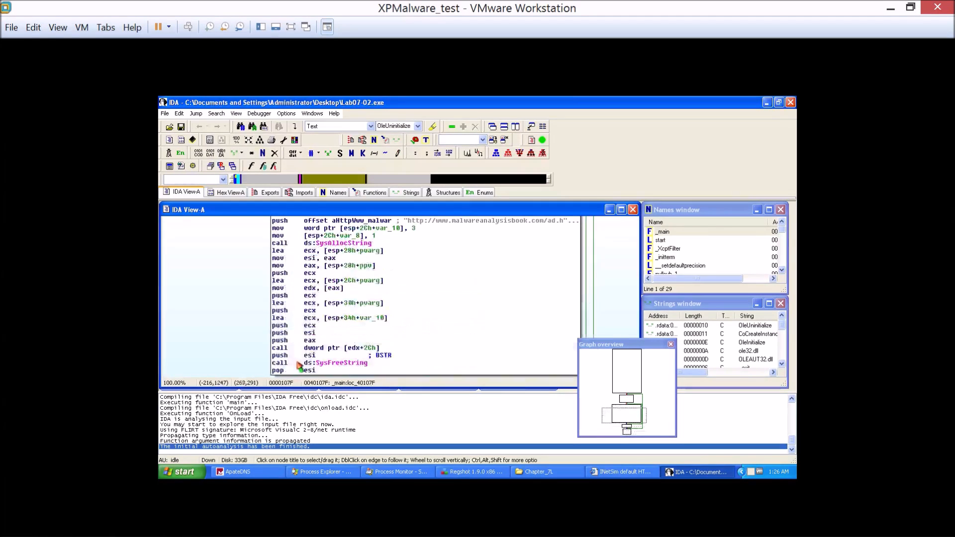
scroll(301, 355, "down", 2)
scroll(301, 345, "down", 2)
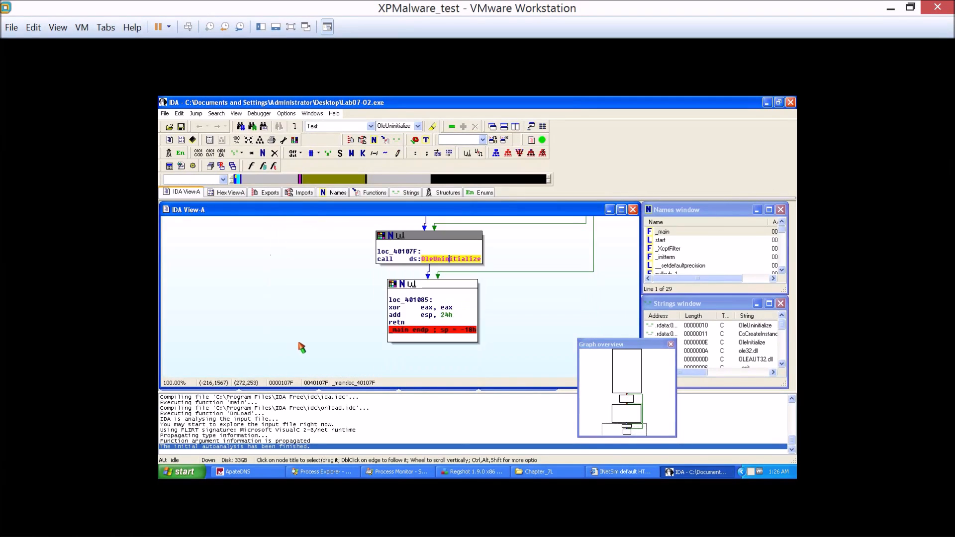
scroll(301, 346, "up", 9)
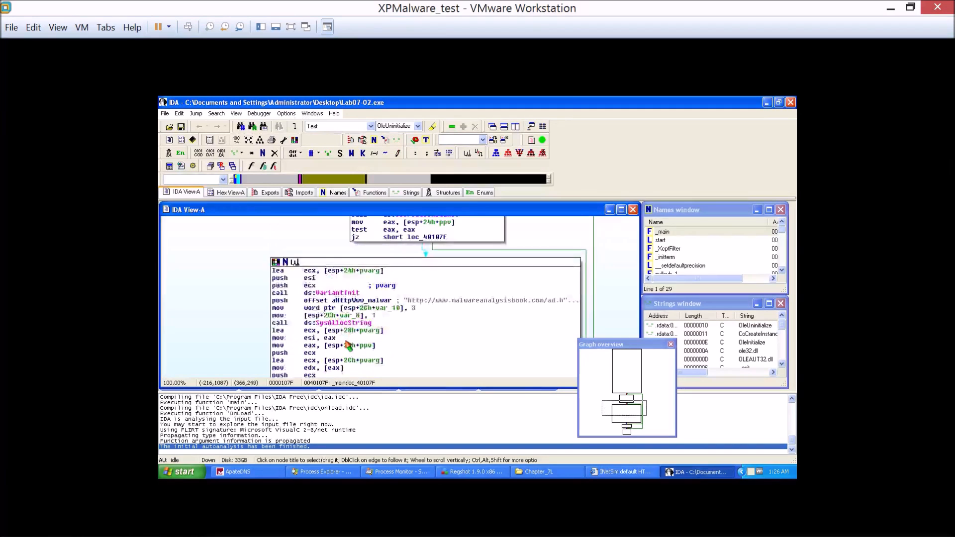
scroll(380, 336, "up", 4)
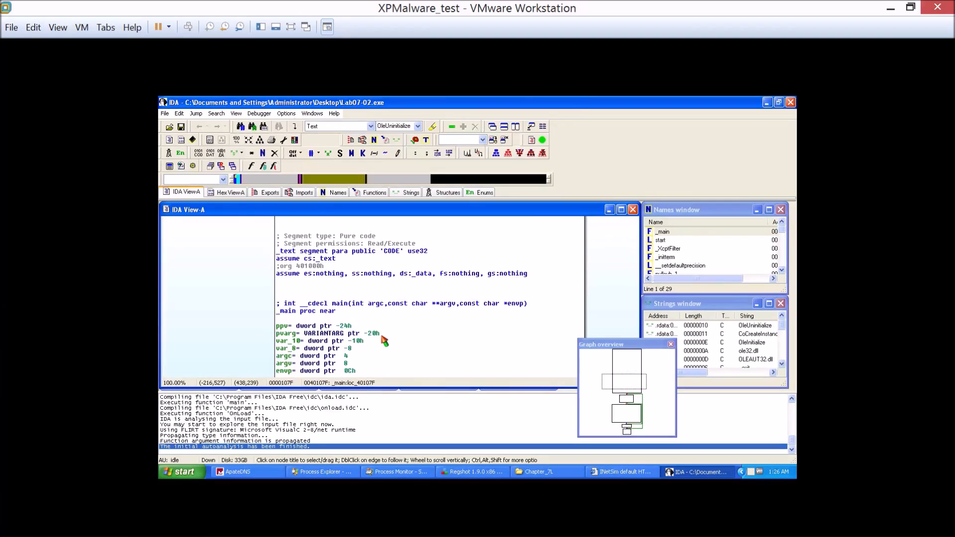
scroll(384, 341, "down", 4)
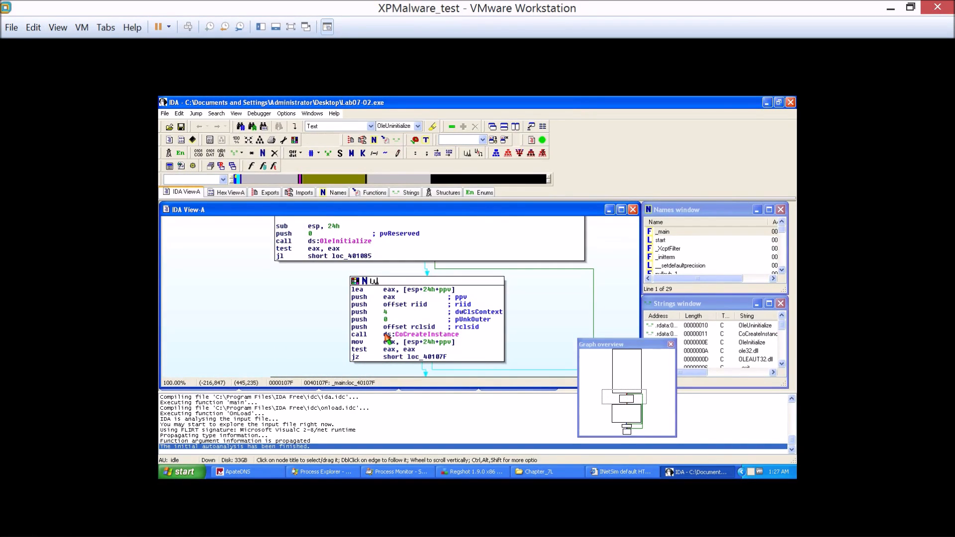
Switch the disassembly to the text listing and review the imports from MSVCRT.dll and OLEAUT32.dll in the .idata section.
key("space")
scroll(387, 336, "down", 6)
scroll(387, 330, "down", 7)
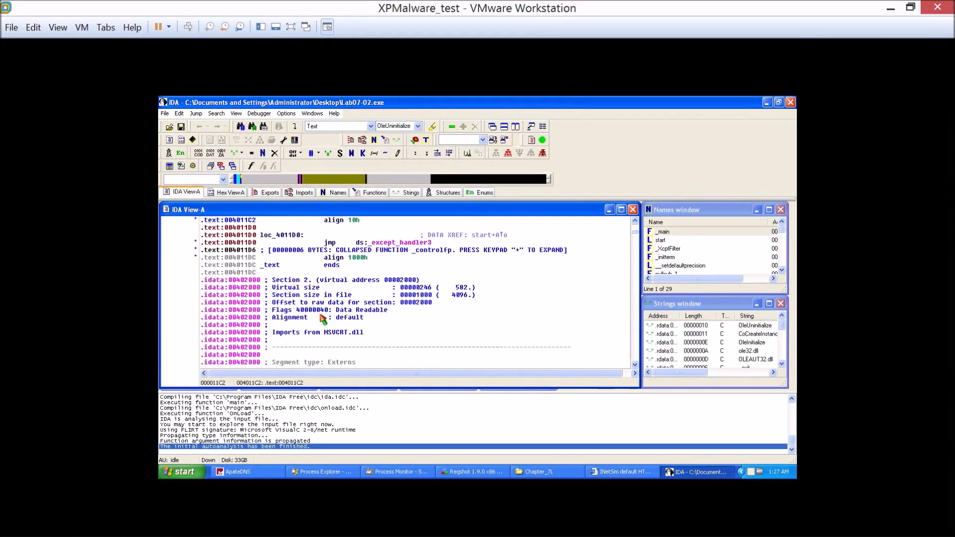
scroll(323, 318, "up", 1)
scroll(329, 318, "down", 8)
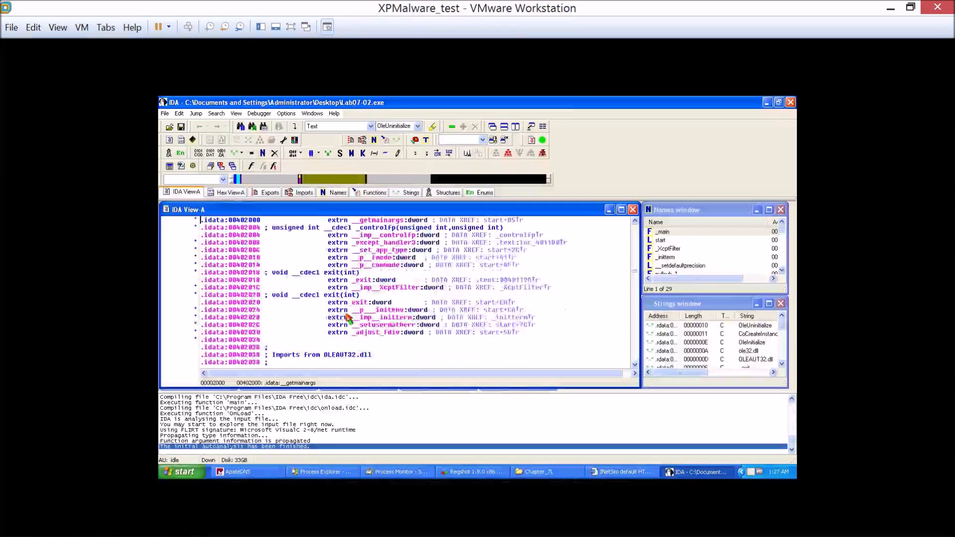
scroll(348, 318, "down", 4)
scroll(348, 319, "up", 2)
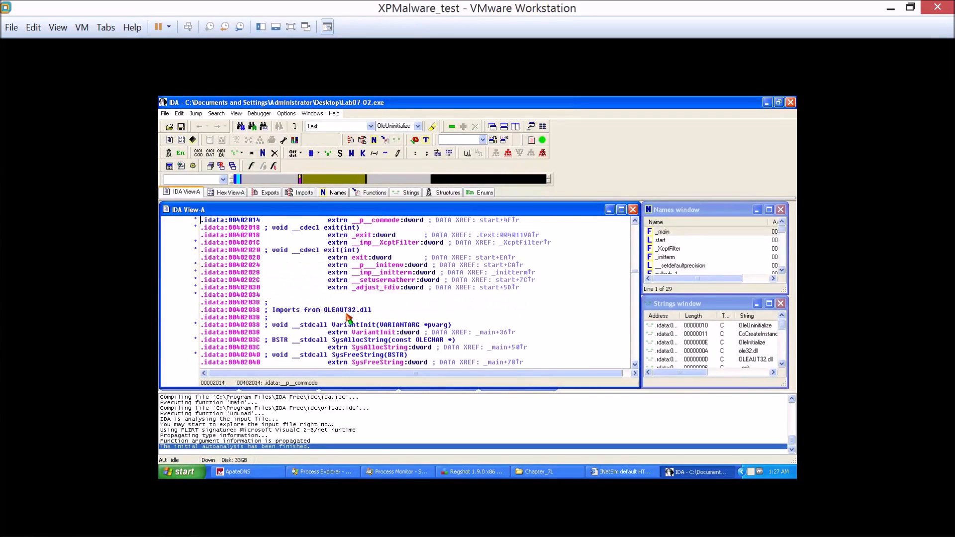
scroll(291, 288, "up", 7)
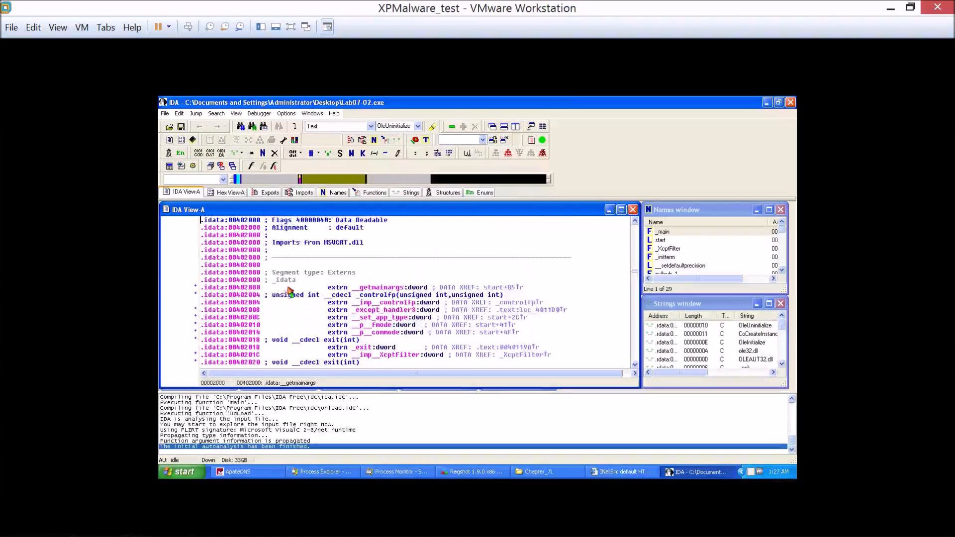
scroll(294, 277, "down", 4)
scroll(294, 277, "down", 3)
scroll(251, 271, "up", 10)
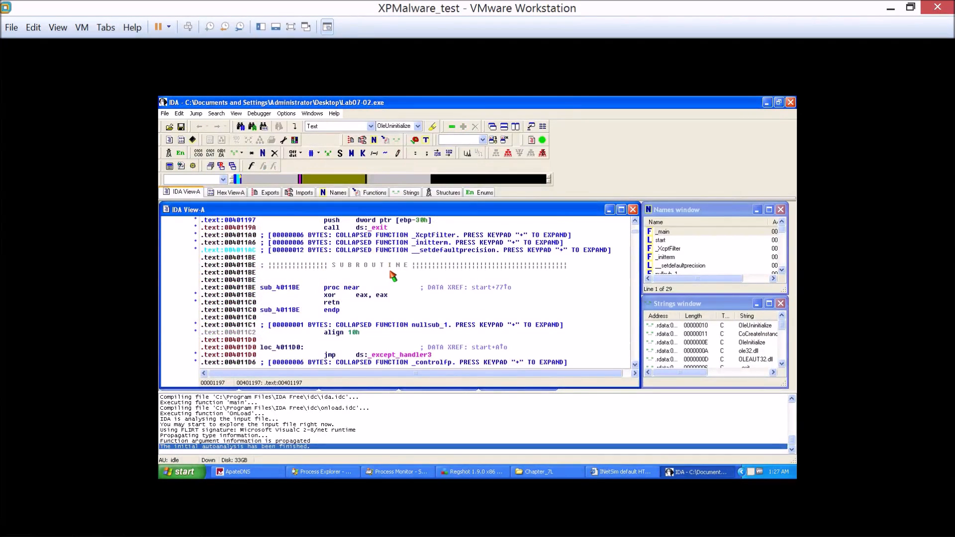
View the subroutine sub_4011BE as a graph and return to the text listing.
left_click(368, 267)
key("space")
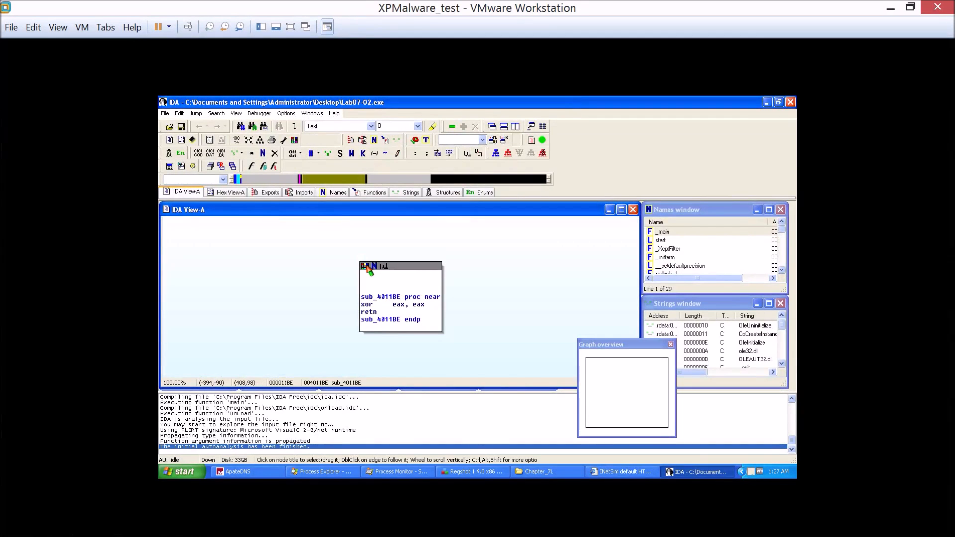
key("space")
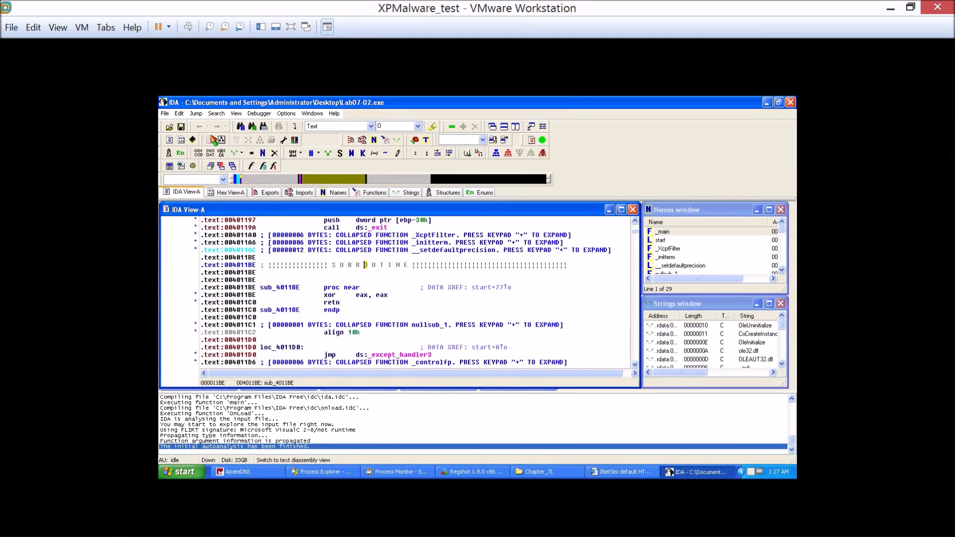
Return to the main function, show it as a graph, and review its variables and OleInitialize call.
scroll(361, 293, "up", 20)
key("space")
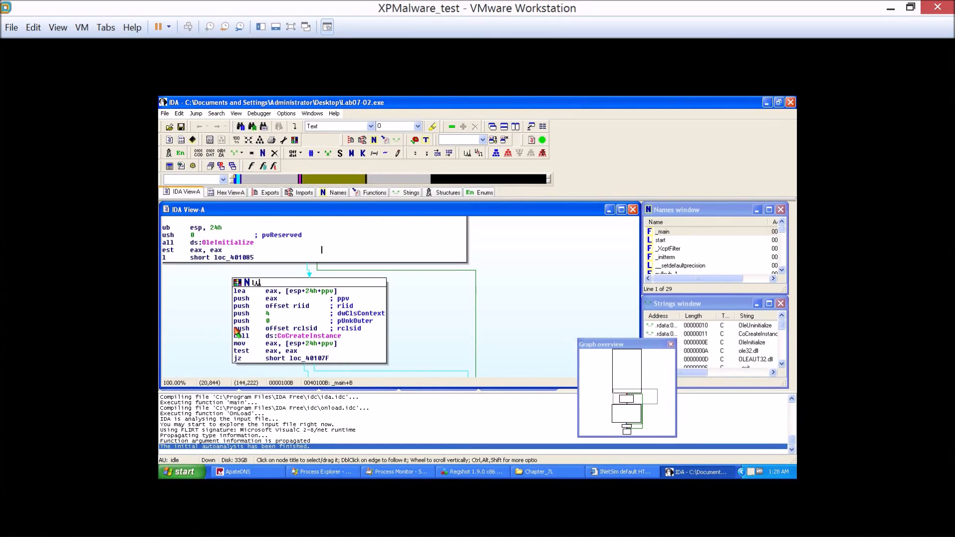
scroll(199, 318, "up", 2)
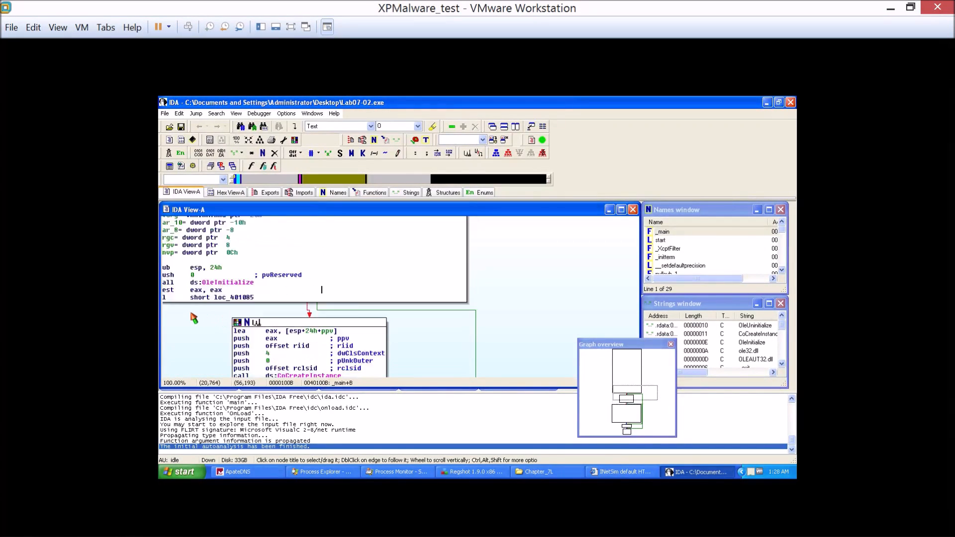
scroll(194, 318, "up", 2)
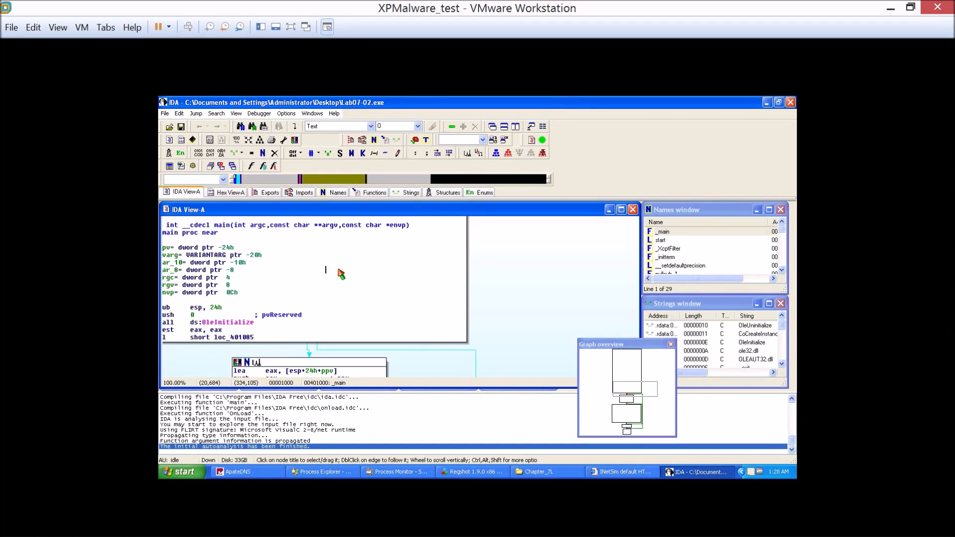
Review the CoCreateInstance block in main's graph and jump to the data definition of its rclsid argument.
scroll(338, 296, "down", 2)
scroll(311, 297, "down", 2)
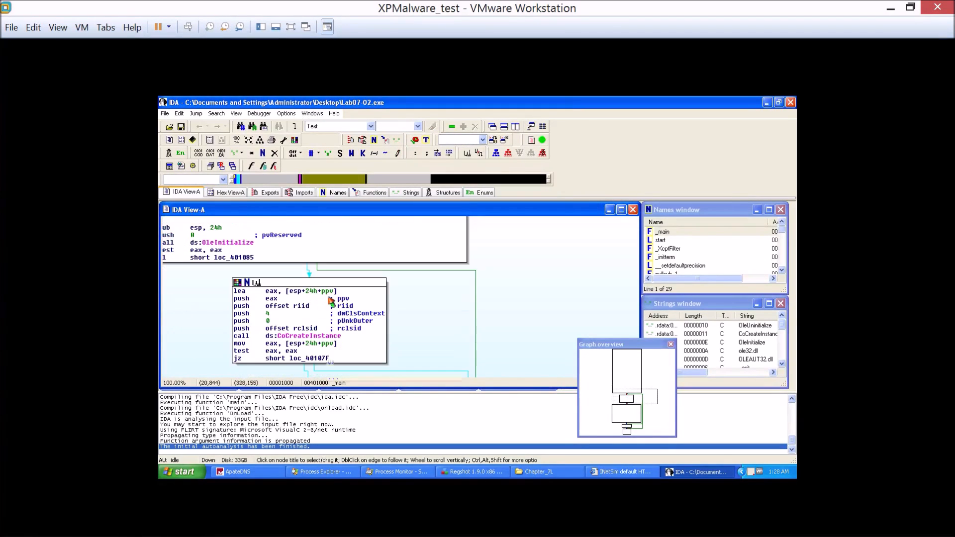
mouse_move(349, 307)
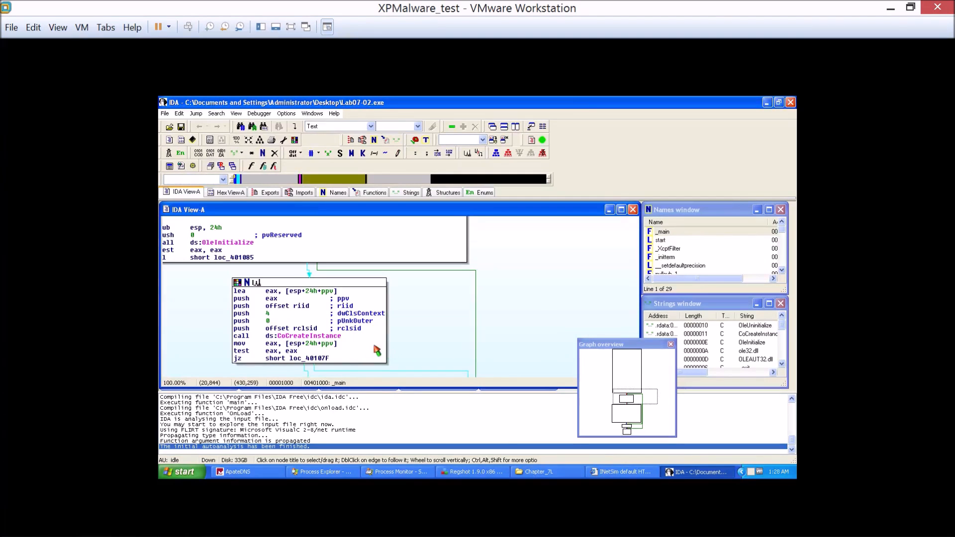
double_click(307, 329)
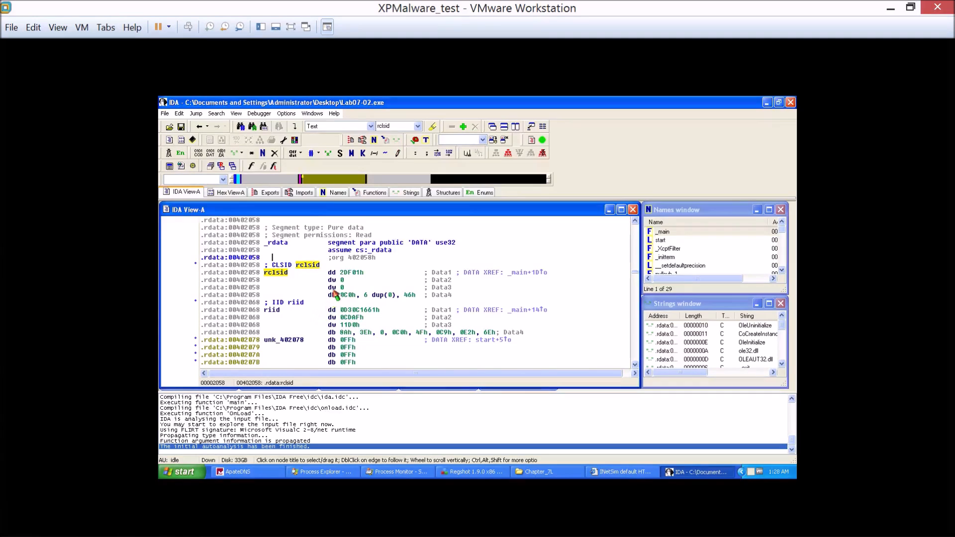
Inspect the rclsid structure in the .rdata section and highlight its first data value, 2DF01h.
right_click(284, 275)
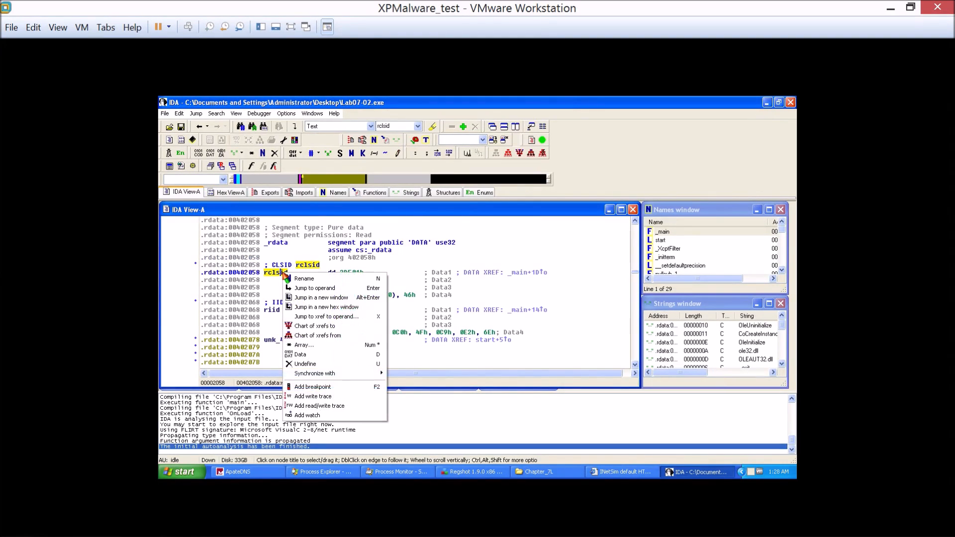
left_click(459, 272)
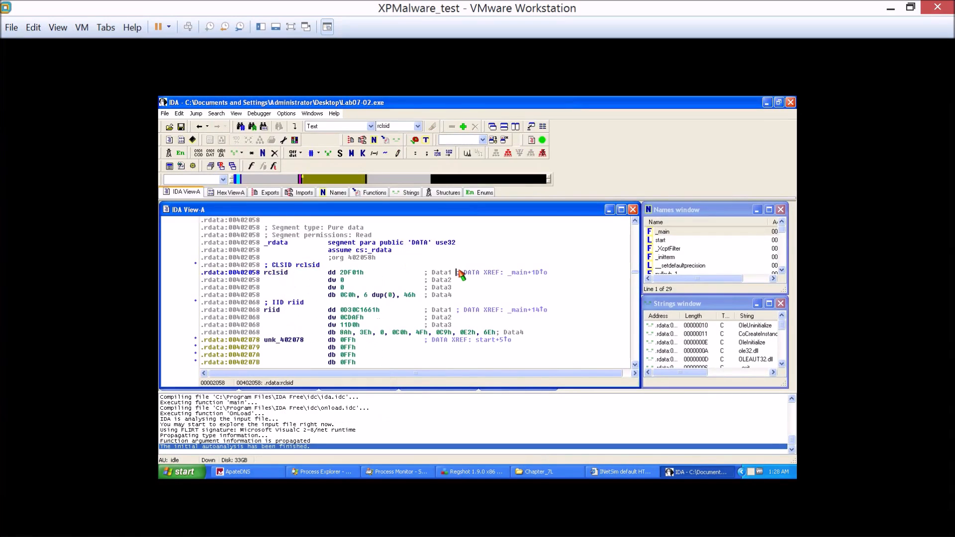
right_click(342, 250)
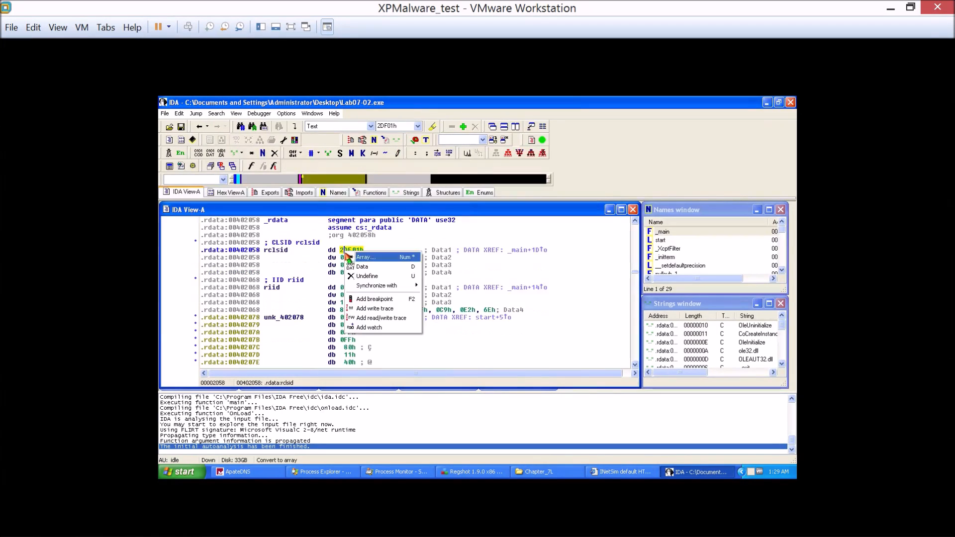
left_click(338, 251)
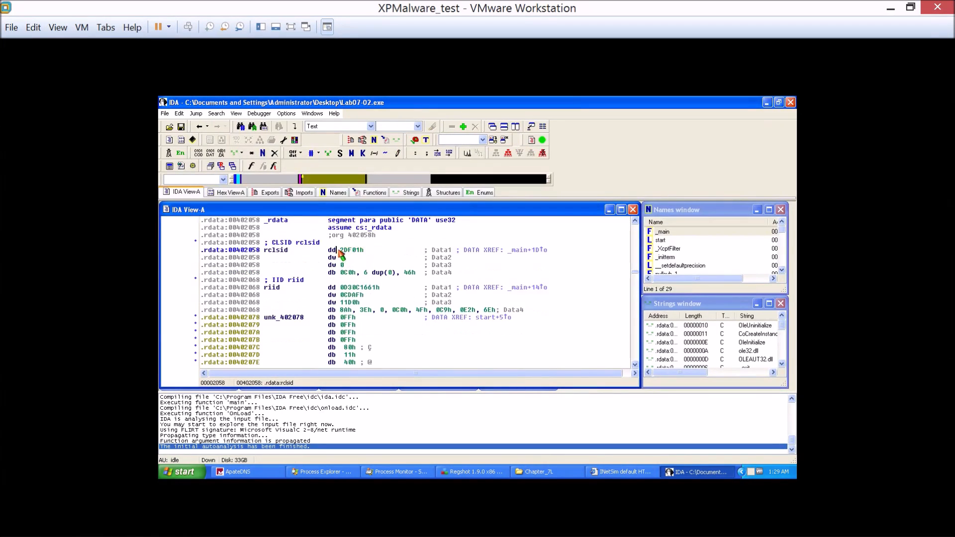
left_click(349, 250)
Switch to Internet Explorer on the host and search the web for "CLSID 2DF01H".
left_click(94, 526)
double_click(474, 8)
left_click_drag(475, 104, 657, 335)
left_click(547, 345)
type("CLSI")
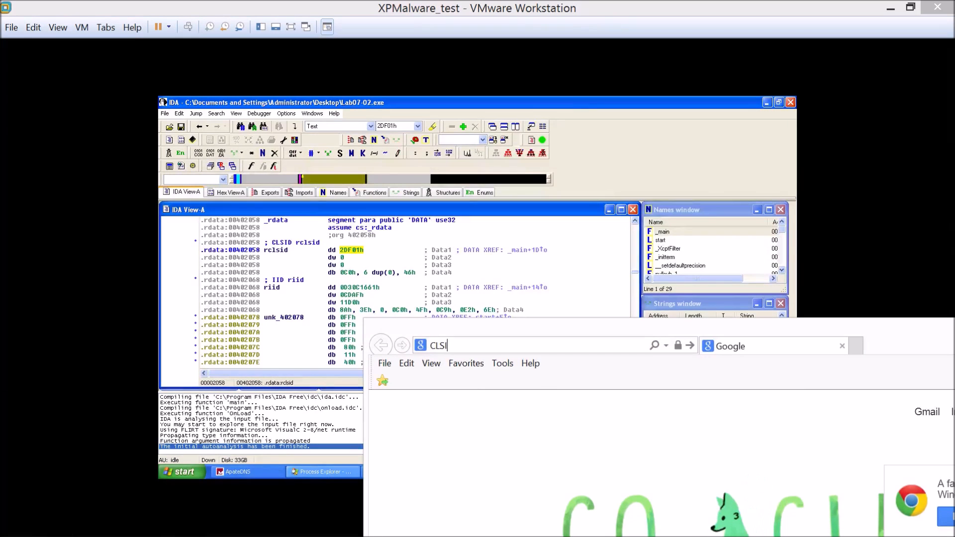
type("D 2DF01H")
key("Return")
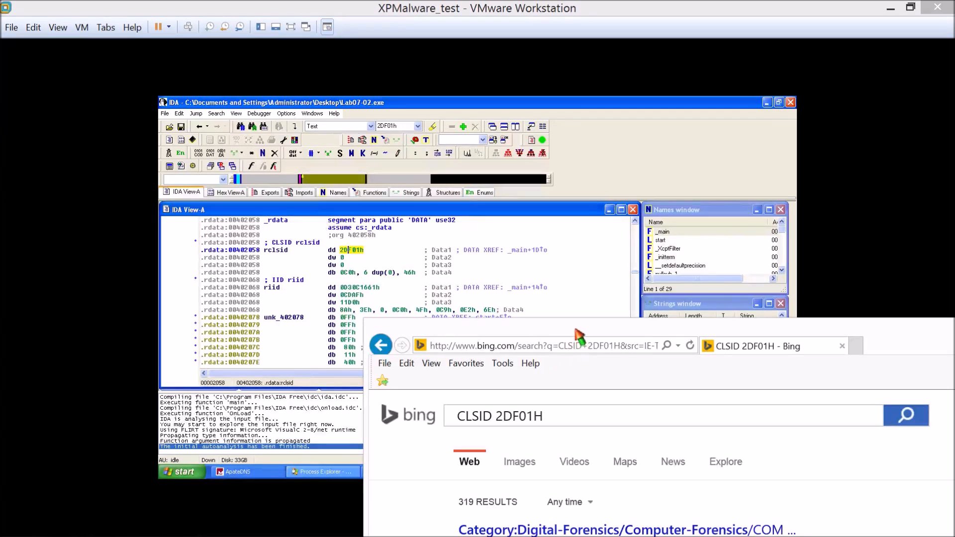
Open the aldeid wiki search result about the COM Component Object Model and maximize the browser window.
left_click_drag(577, 329, 507, 214)
double_click(469, 303)
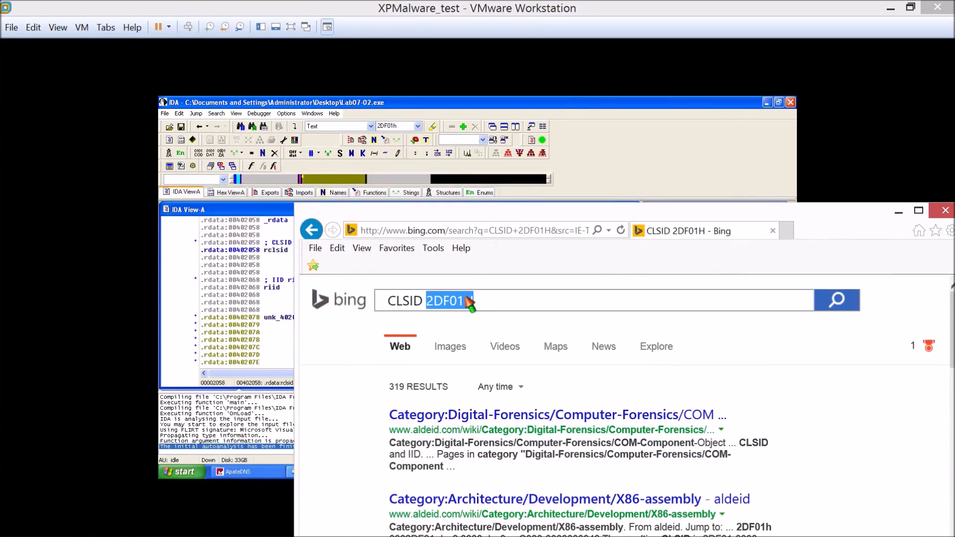
left_click(553, 422)
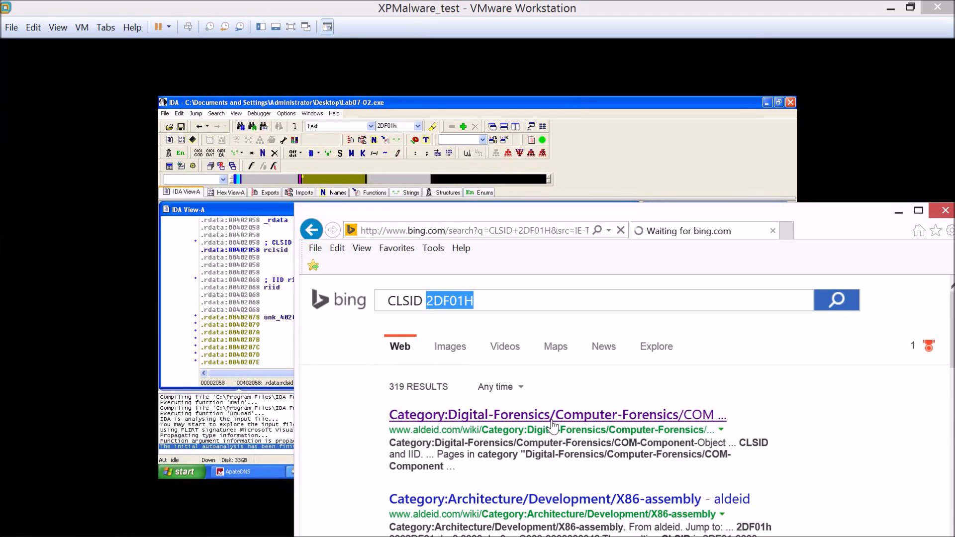
left_click_drag(572, 217, 417, 98)
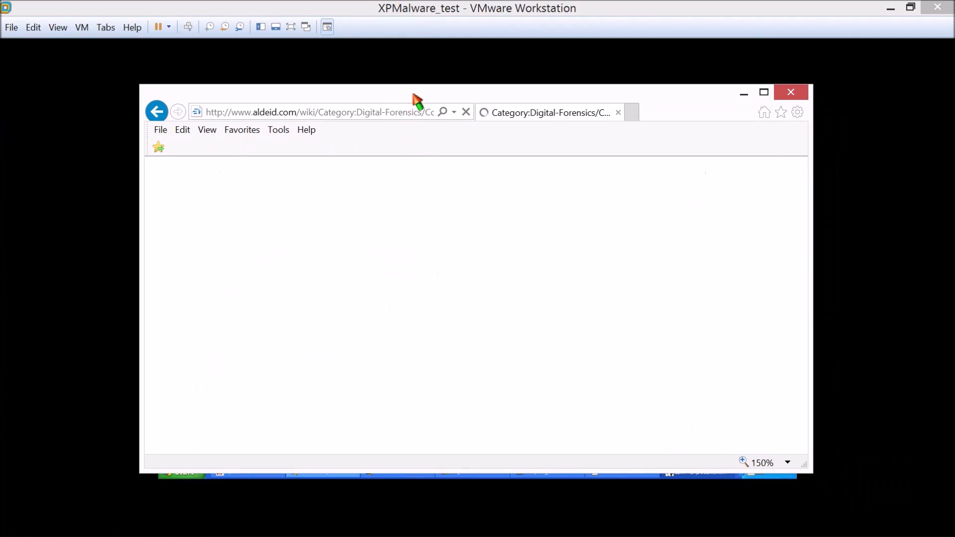
double_click(417, 98)
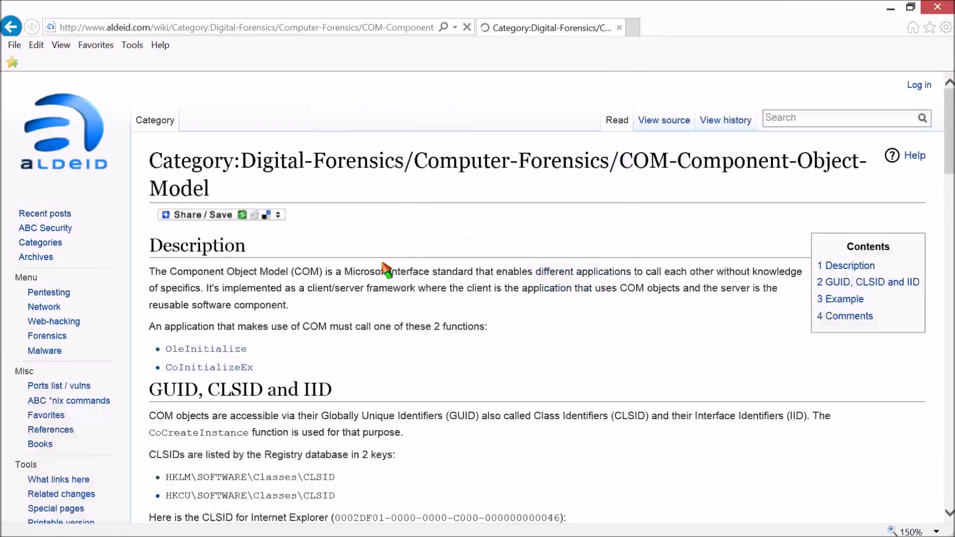
Read the page's description and its GUID, CLSID and IID section, including the Internet Explorer CLSID registry example.
scroll(382, 287, "down", 3)
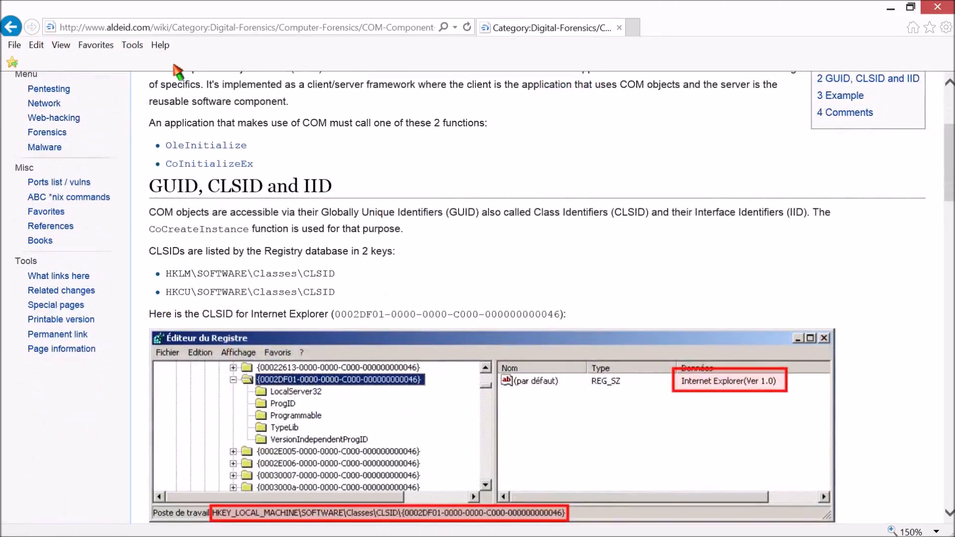
left_click(169, 28)
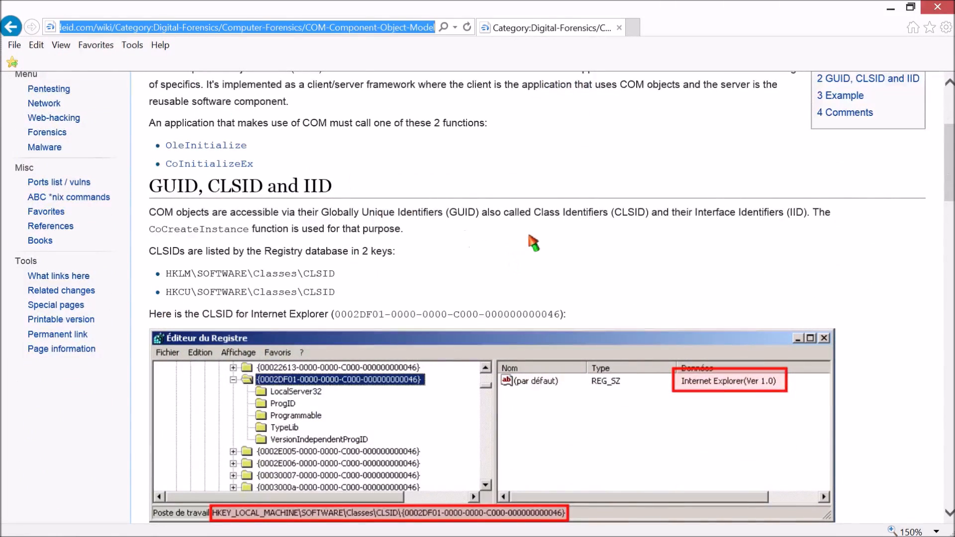
left_click(66, 434)
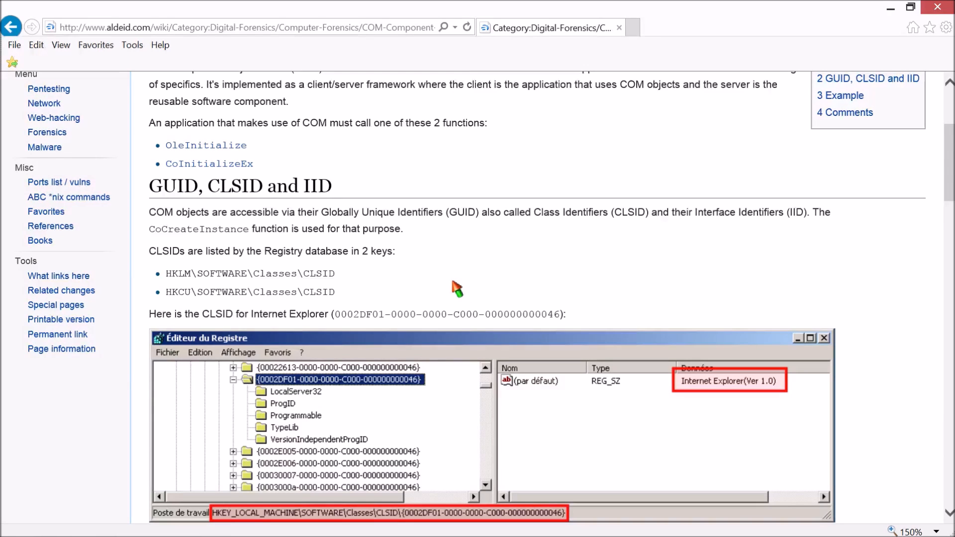
scroll(454, 289, "down", 4)
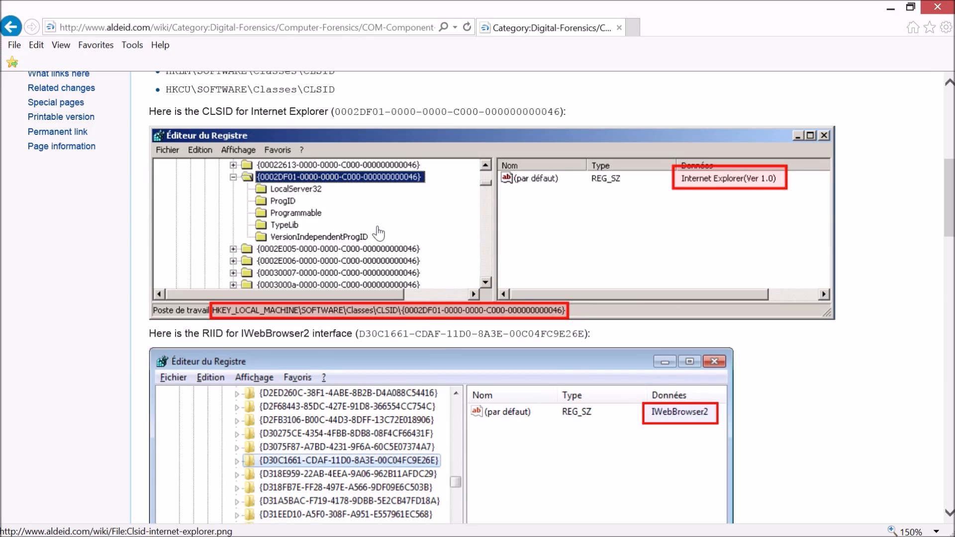
scroll(312, 289, "up", 3)
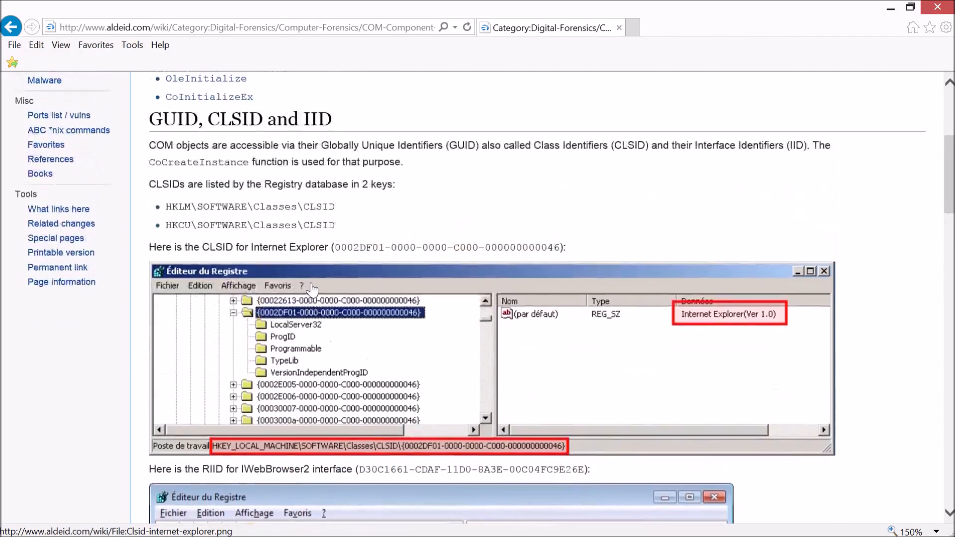
scroll(312, 289, "up", 6)
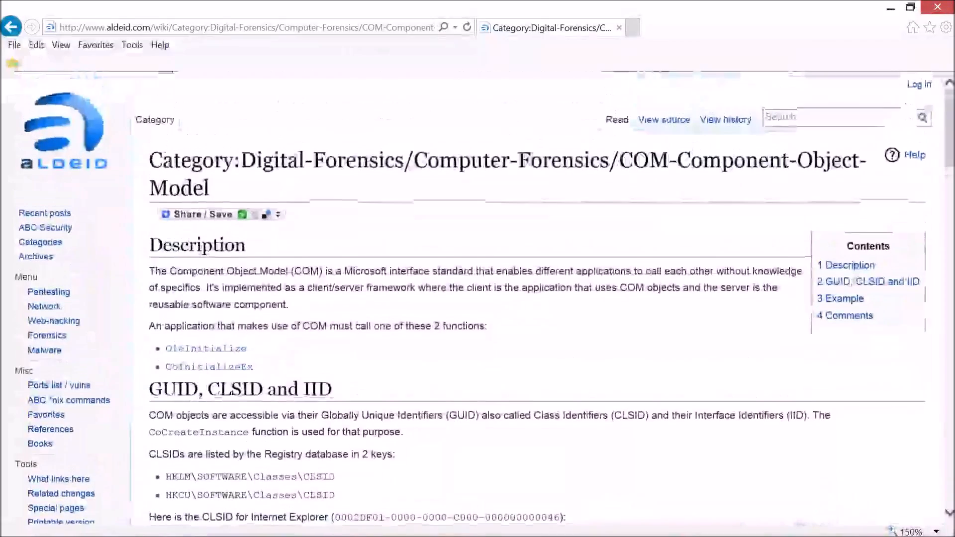
scroll(311, 288, "down", 5)
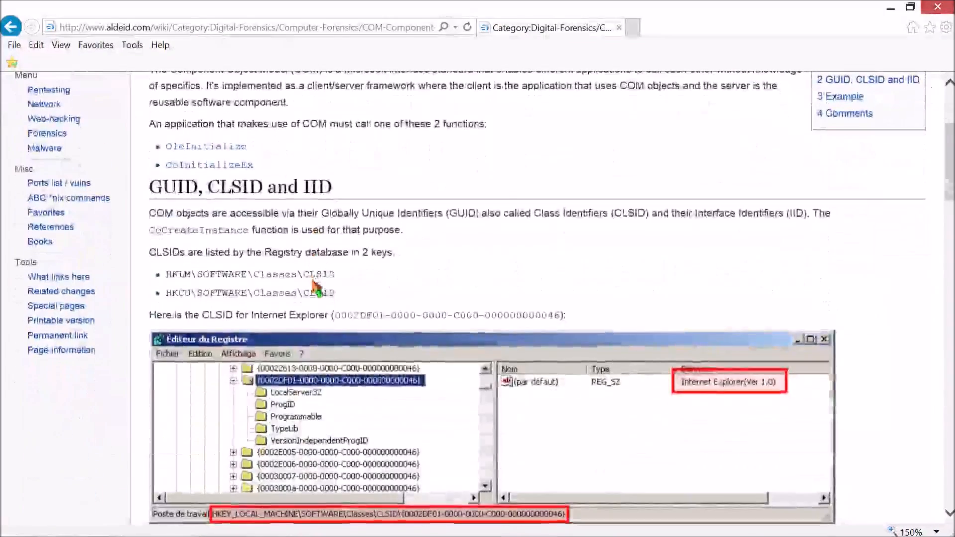
Highlight CoInitializeEx among the COM initialization functions and compare the CLSID and RIID registry examples.
scroll(297, 298, "up", 3)
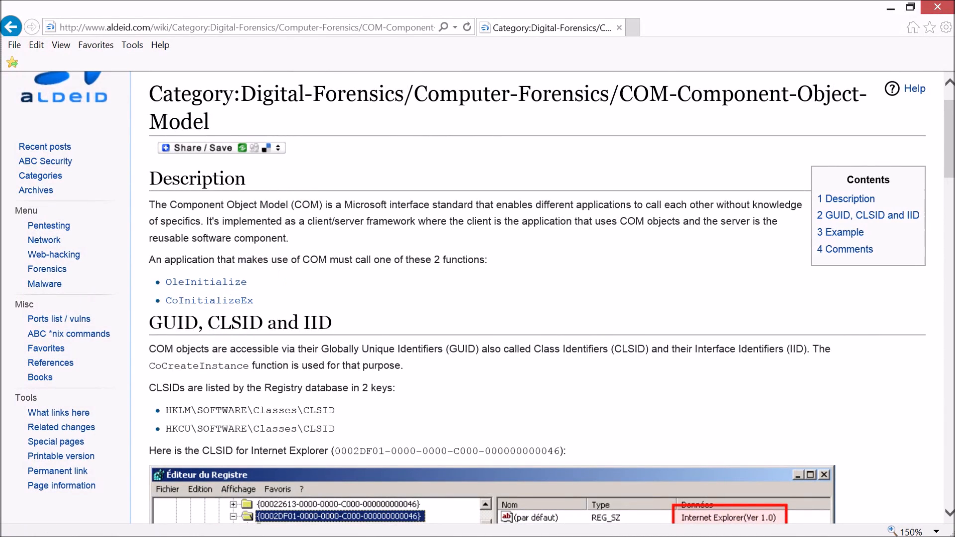
double_click(272, 300)
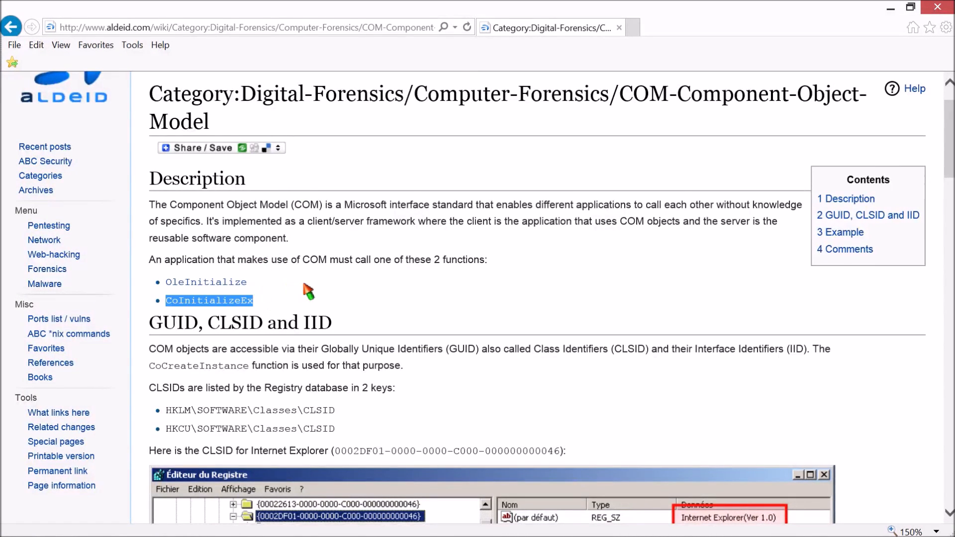
scroll(351, 292, "down", 3)
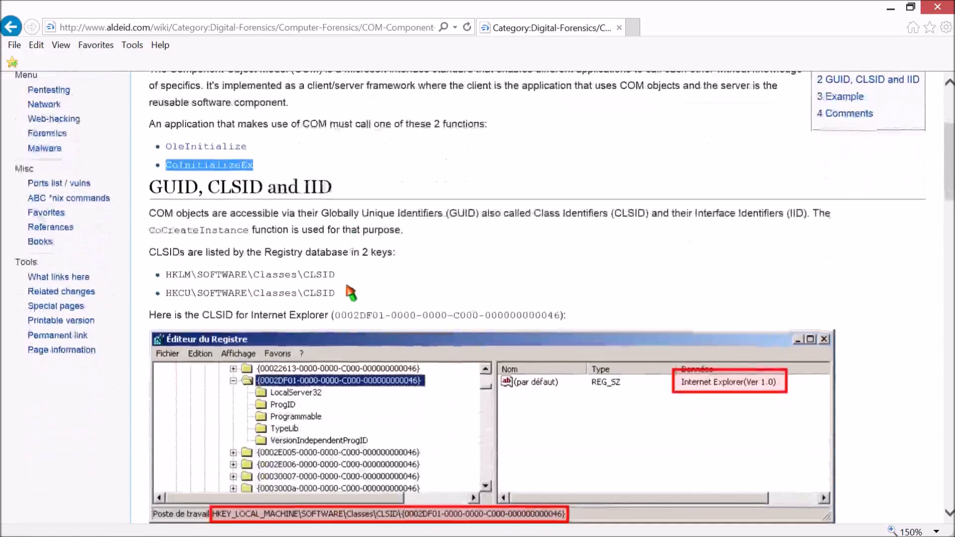
scroll(349, 290, "down", 3)
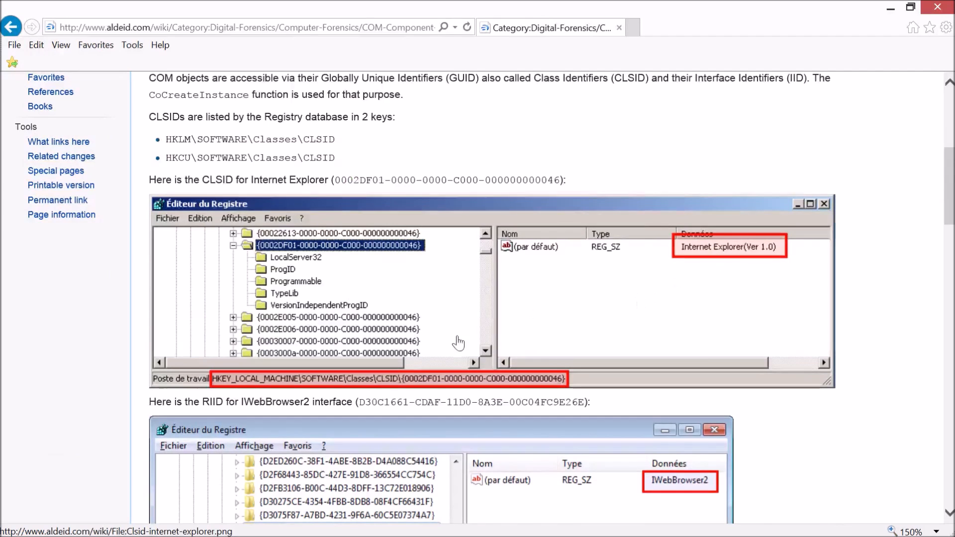
scroll(94, 319, "down", 4)
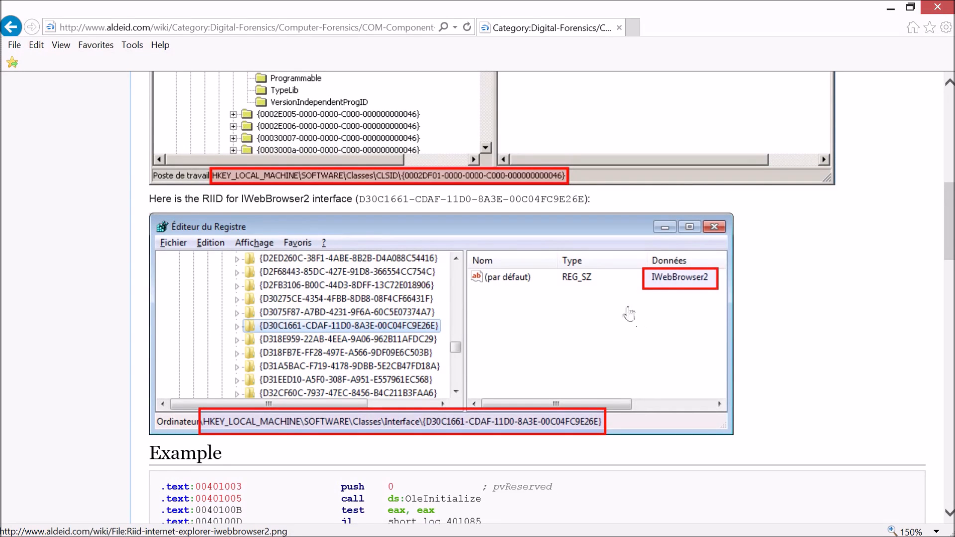
scroll(561, 307, "up", 3)
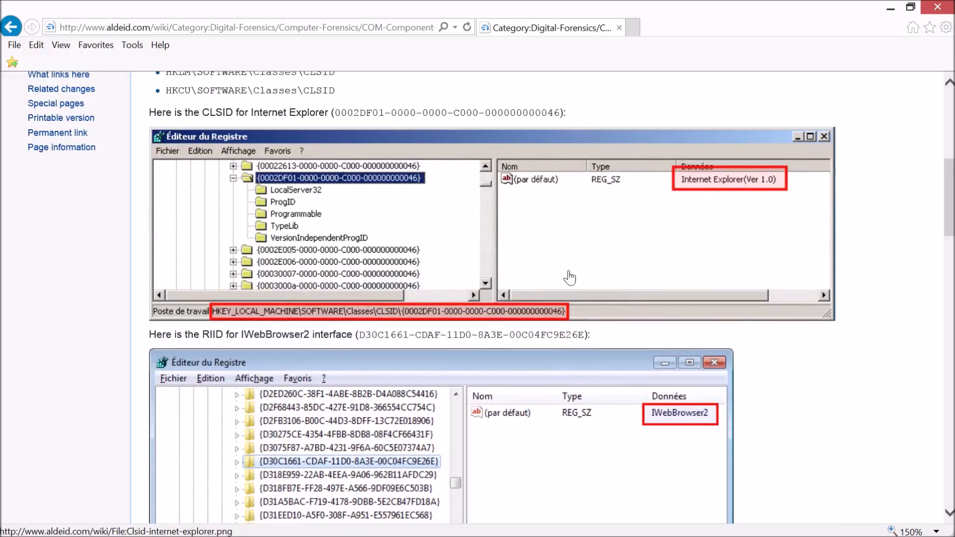
Read the page's disassembly example through its conclusions and check it against the rclsid and riid data in IDA.
scroll(136, 306, "down", 15)
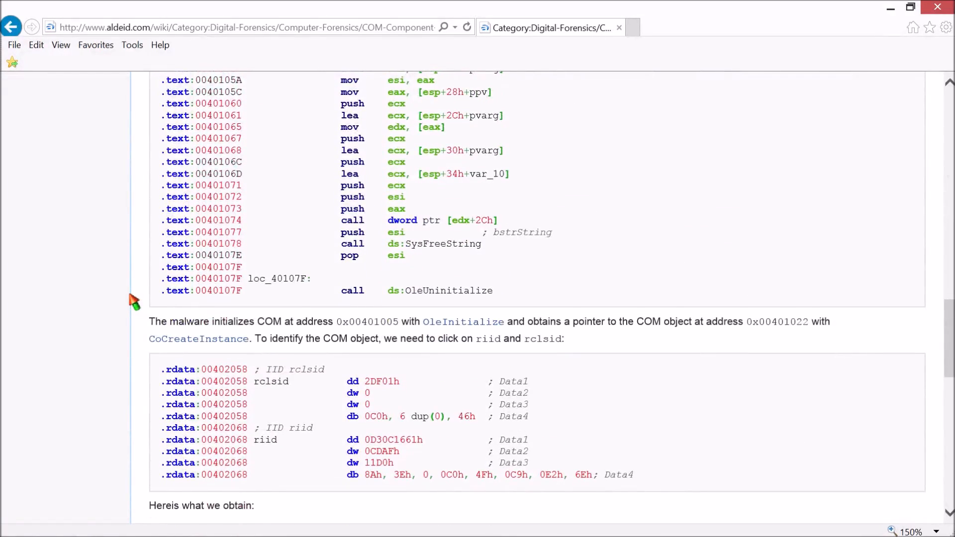
scroll(135, 301, "down", 6)
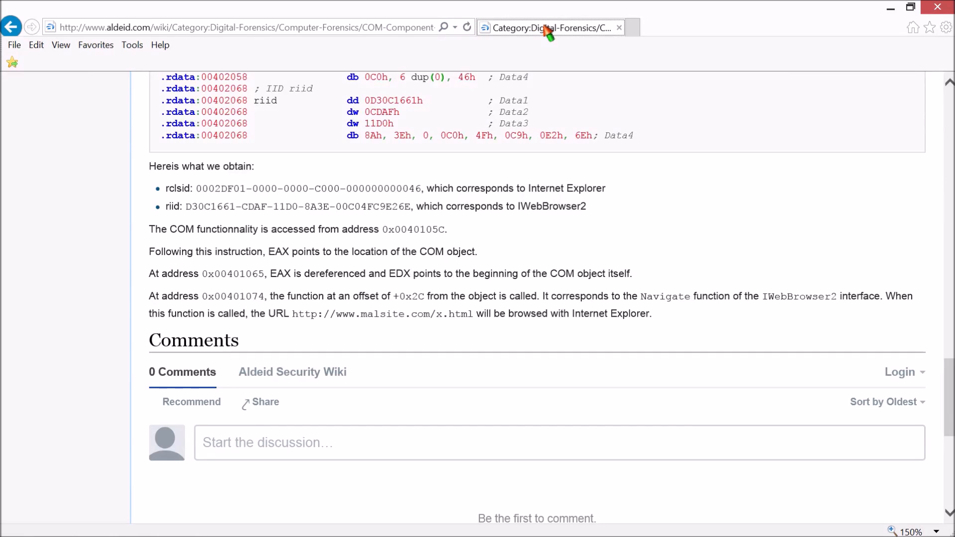
mouse_move(213, 516)
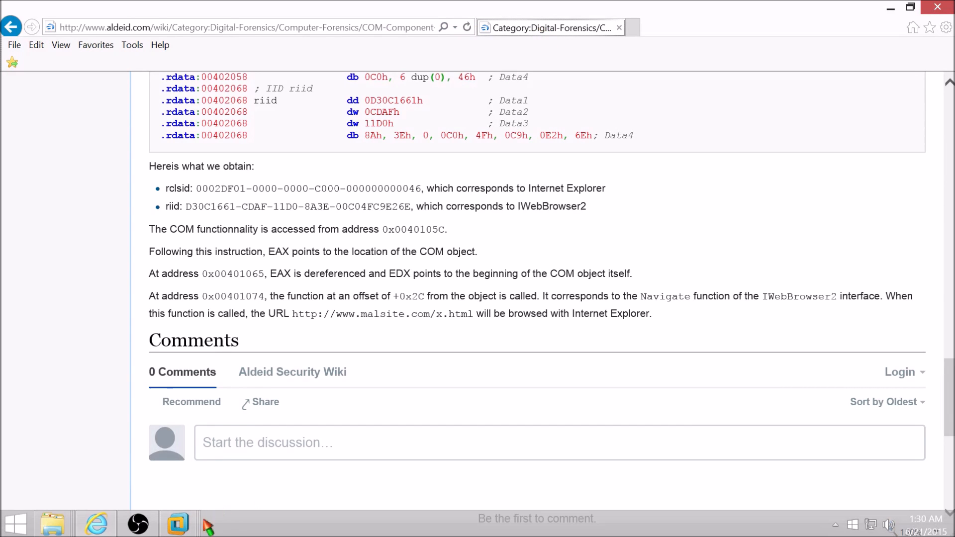
mouse_move(177, 525)
left_click(419, 453)
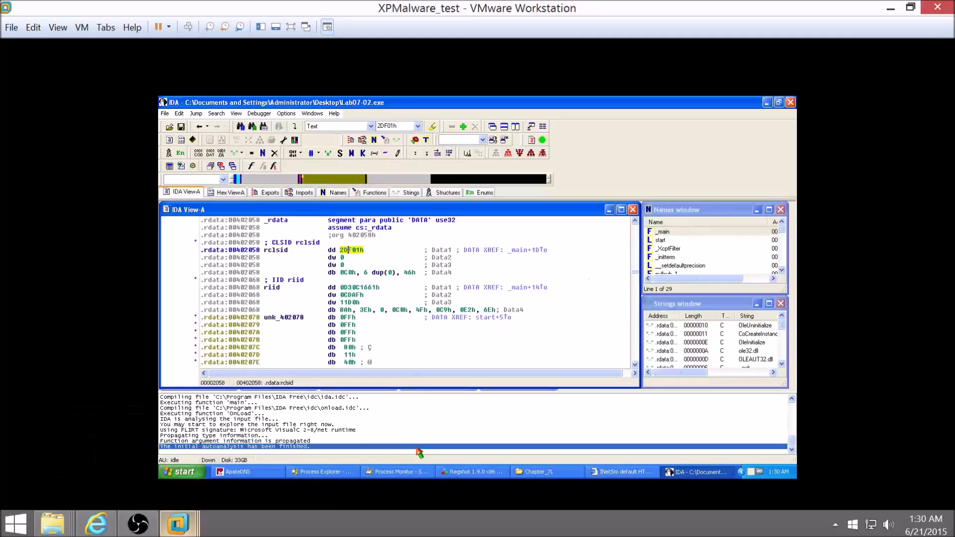
mouse_move(214, 534)
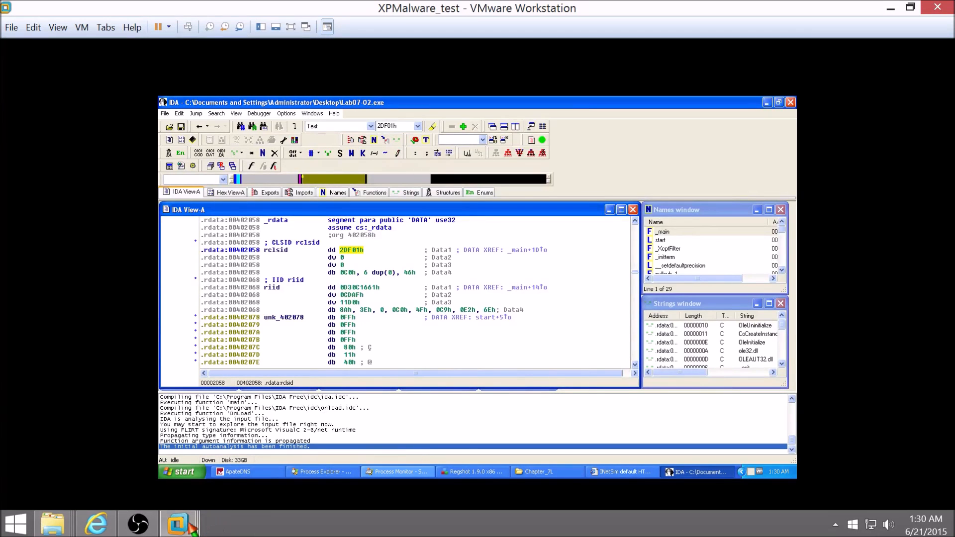
Return to the aldeid page and highlight 2DF01 in the rclsid, its Internet Explorer match, and D30C1661 in the riid.
left_click(110, 529)
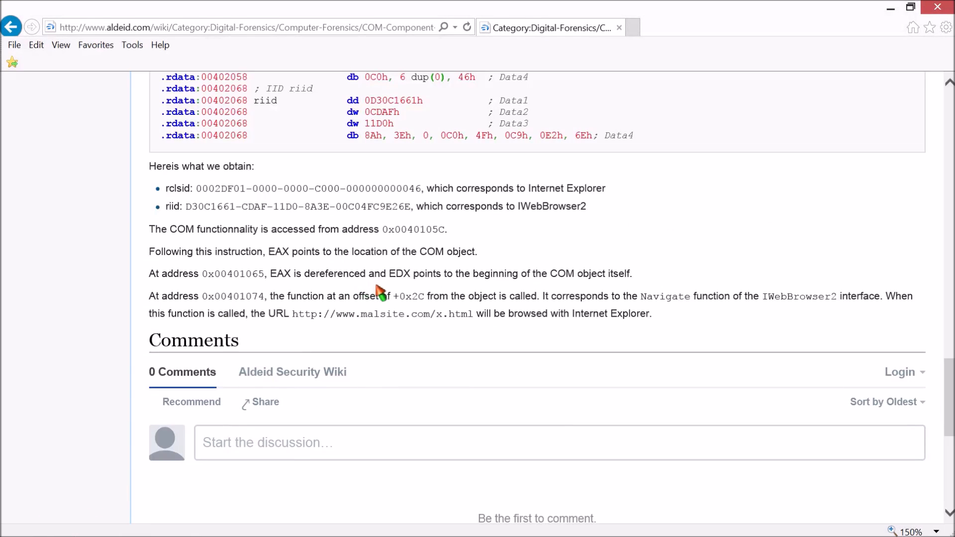
left_click_drag(214, 189, 246, 188)
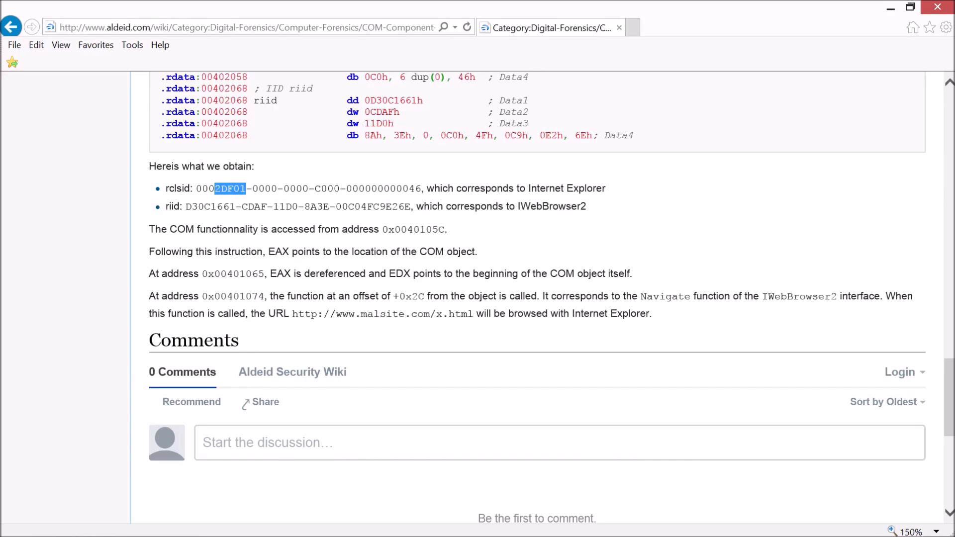
left_click_drag(528, 188, 606, 188)
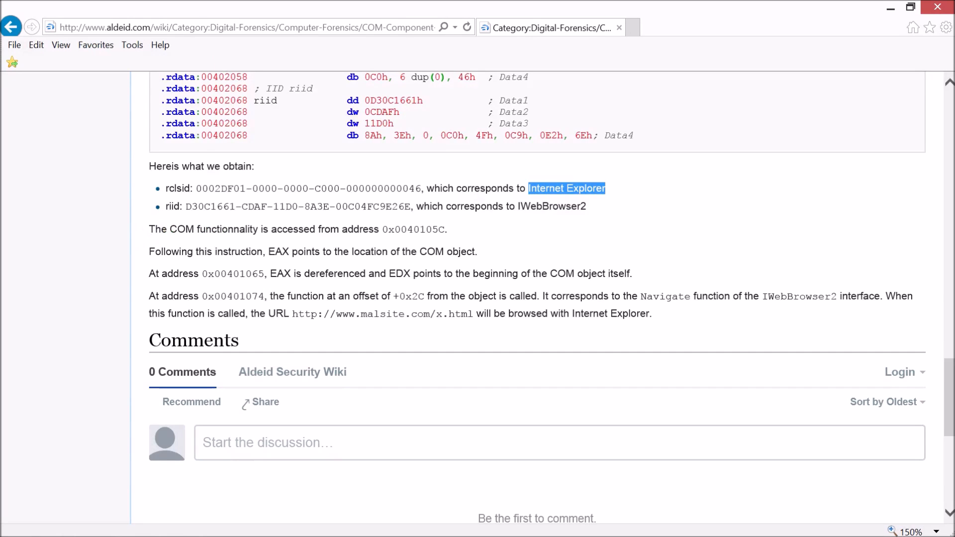
double_click(210, 206)
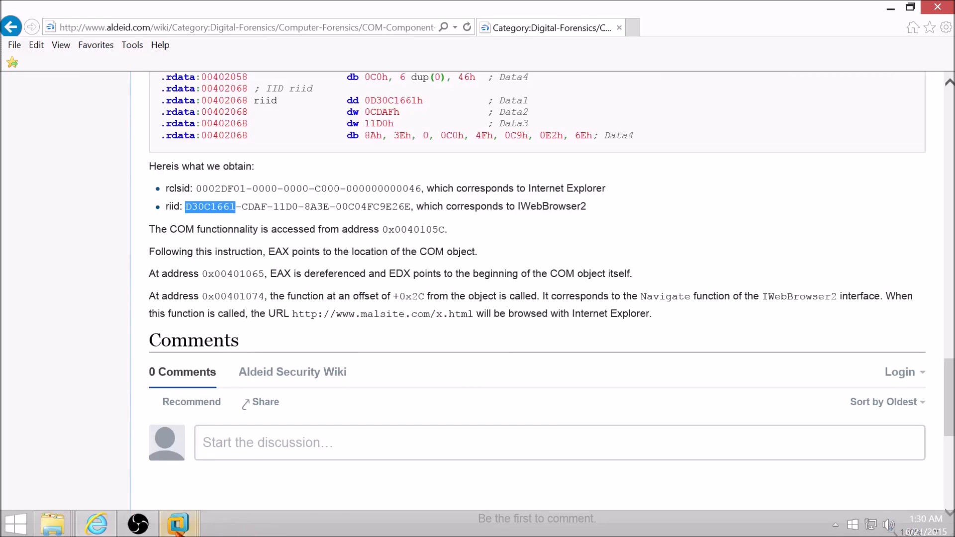
Switch to IDA in the XPMalware_test virtual machine and highlight the riid's first data value, 0D30C1661h.
left_click(178, 524)
mouse_move(266, 406)
left_click(417, 450)
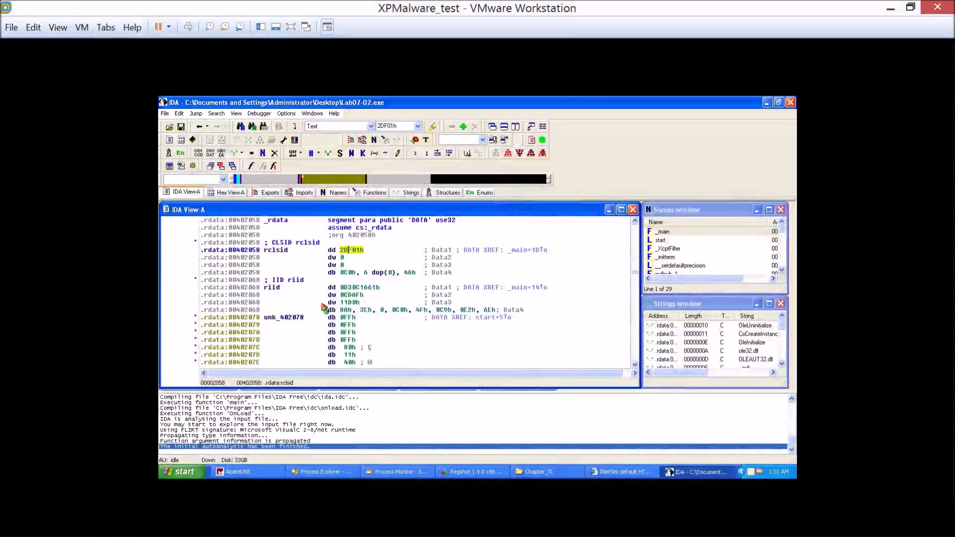
left_click(359, 287)
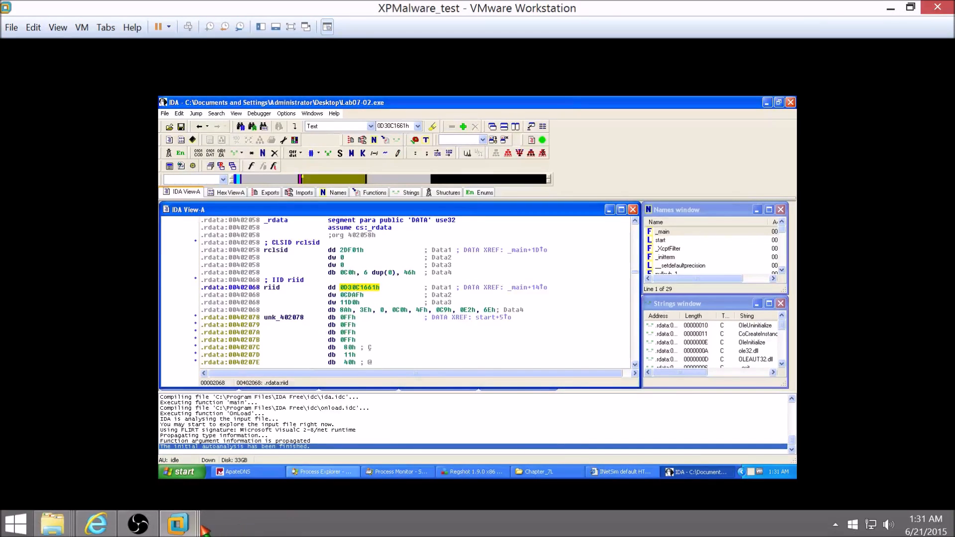
Return to the aldeid page in Internet Explorer and highlight IWebBrowser2 as the interface matching the riid.
left_click(102, 526)
left_click(106, 527)
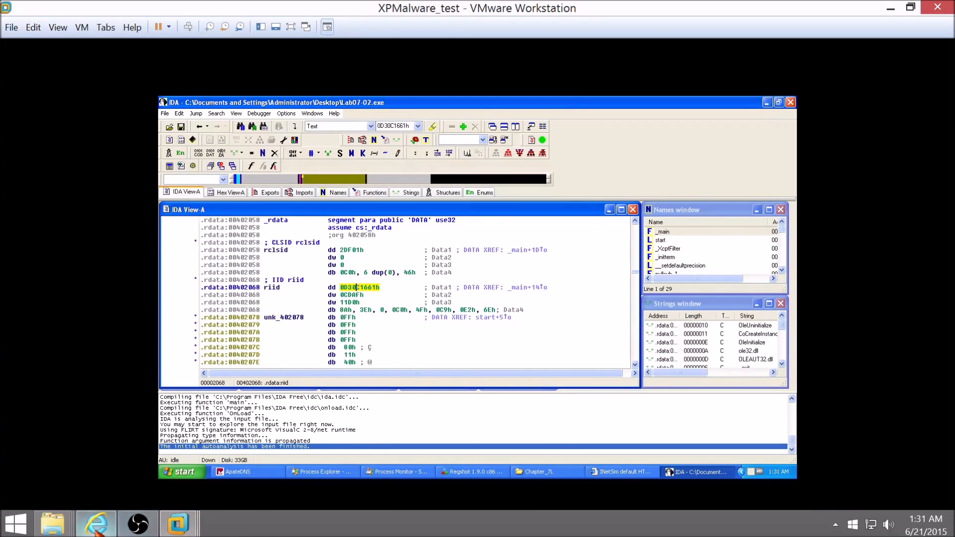
left_click(97, 526)
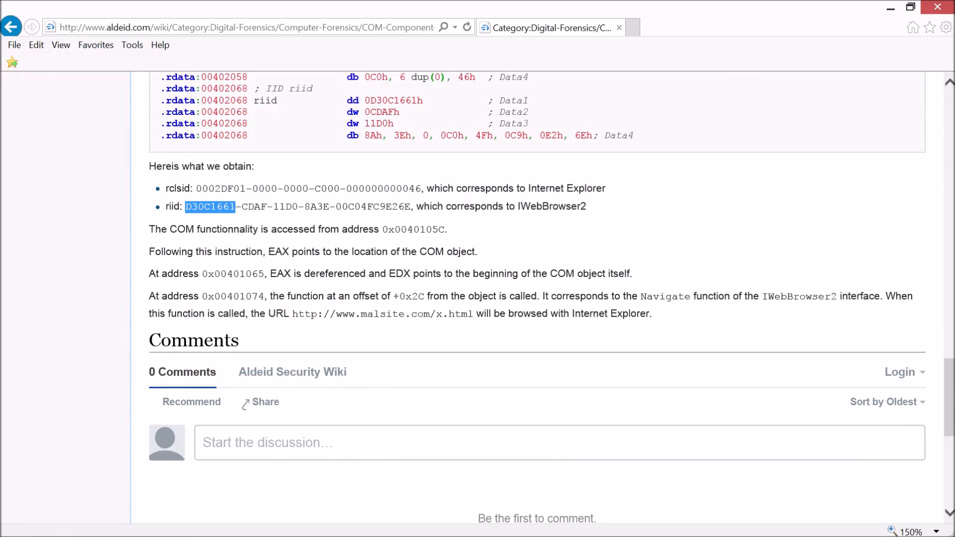
left_click_drag(640, 297, 689, 295)
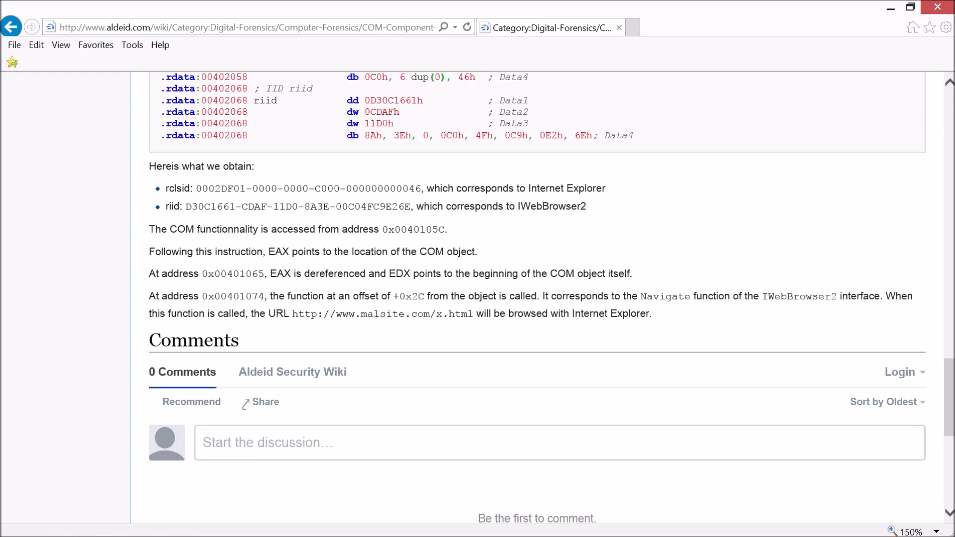
double_click(544, 207)
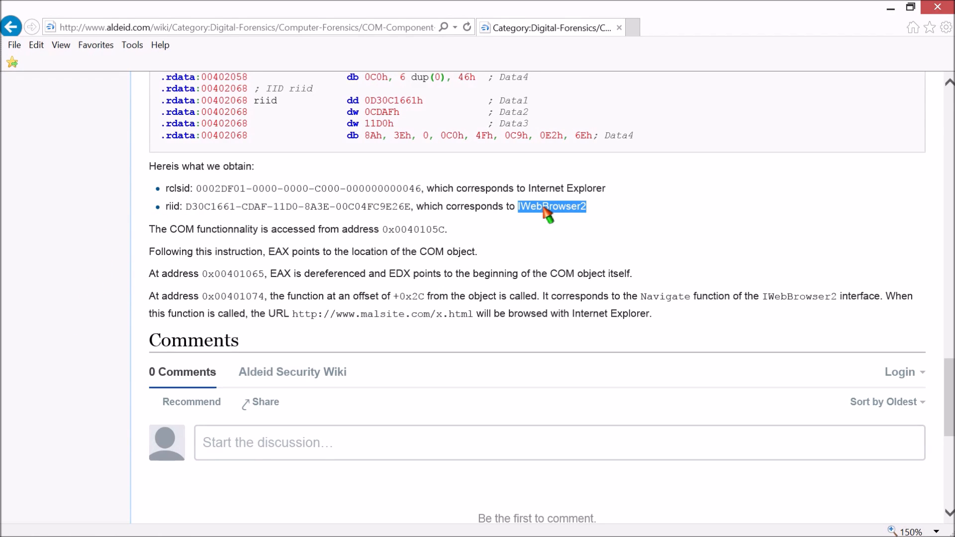
Minimize the browser, go back from the rclsid and riid data to the main function in IDA, and review its graph.
left_click(890, 8)
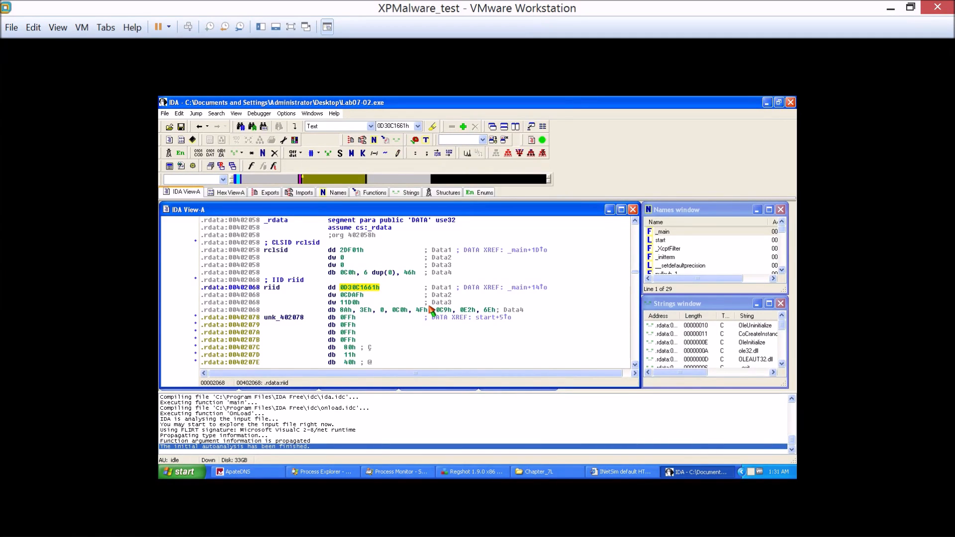
left_click(391, 280)
left_click(381, 243)
scroll(373, 254, "down", 4)
scroll(429, 258, "up", 15)
left_click(200, 126)
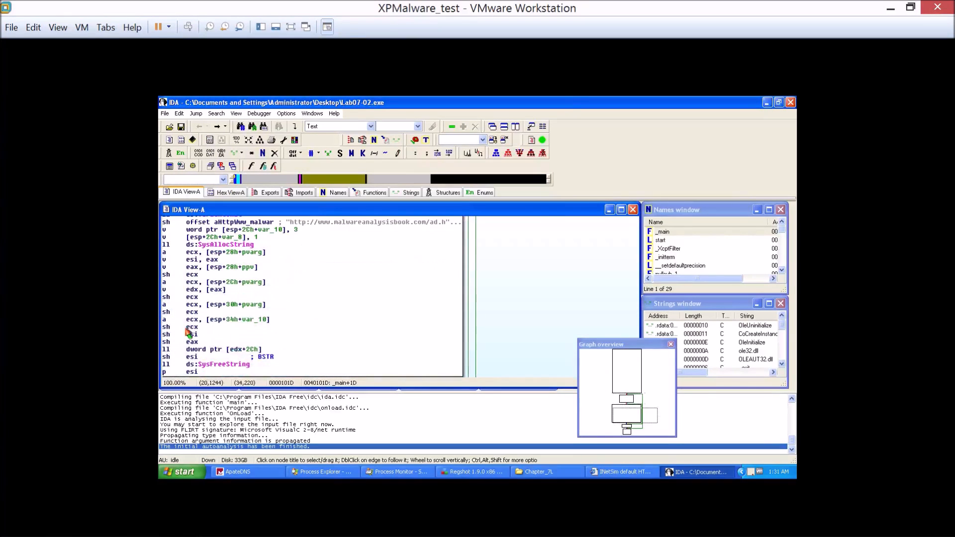
scroll(199, 355, "down", 4)
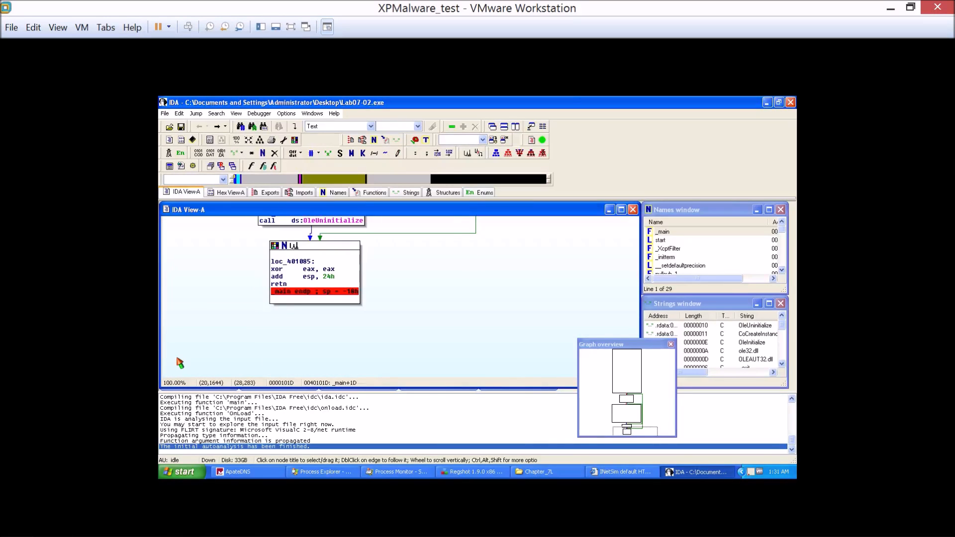
scroll(180, 363, "up", 10)
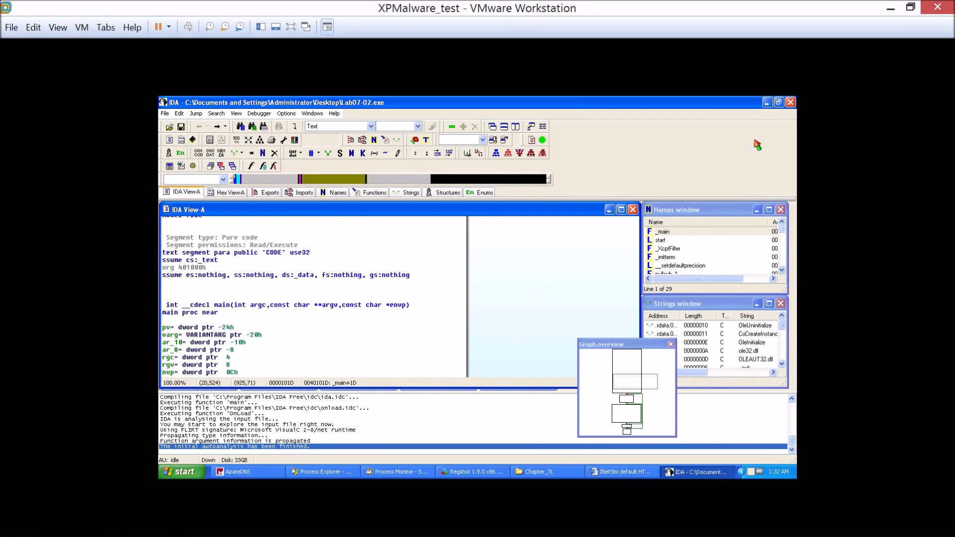
Minimize IDA and close the Internet Explorer window showing the INetSim default HTML page.
left_click(766, 103)
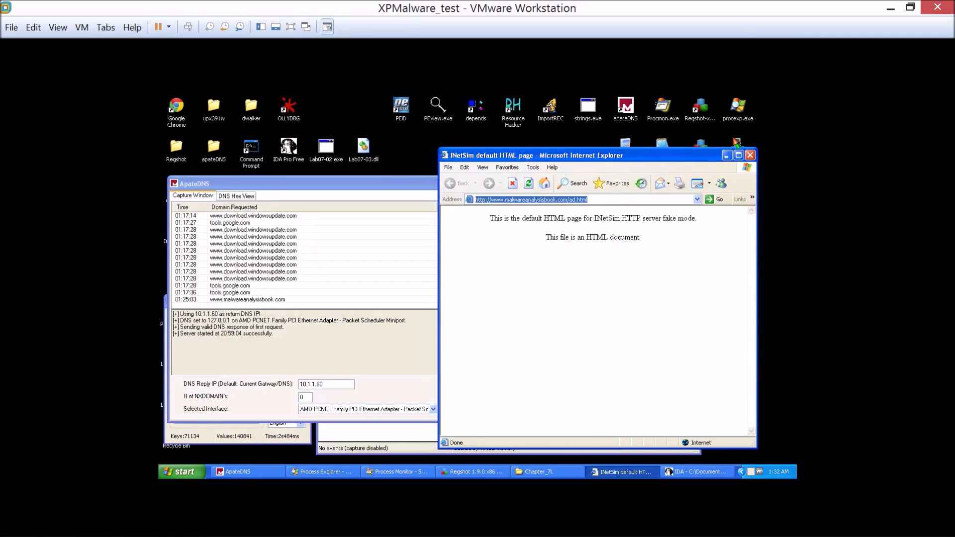
left_click(746, 150)
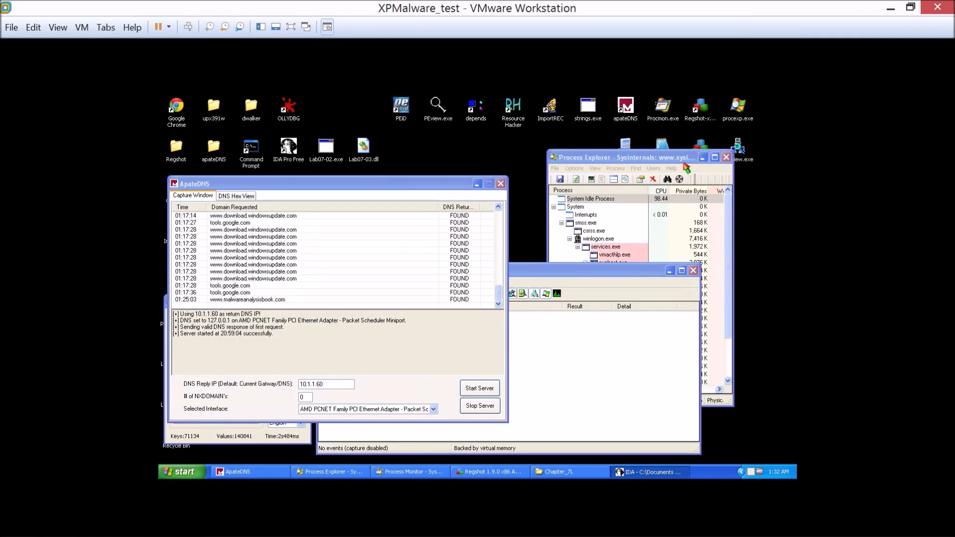
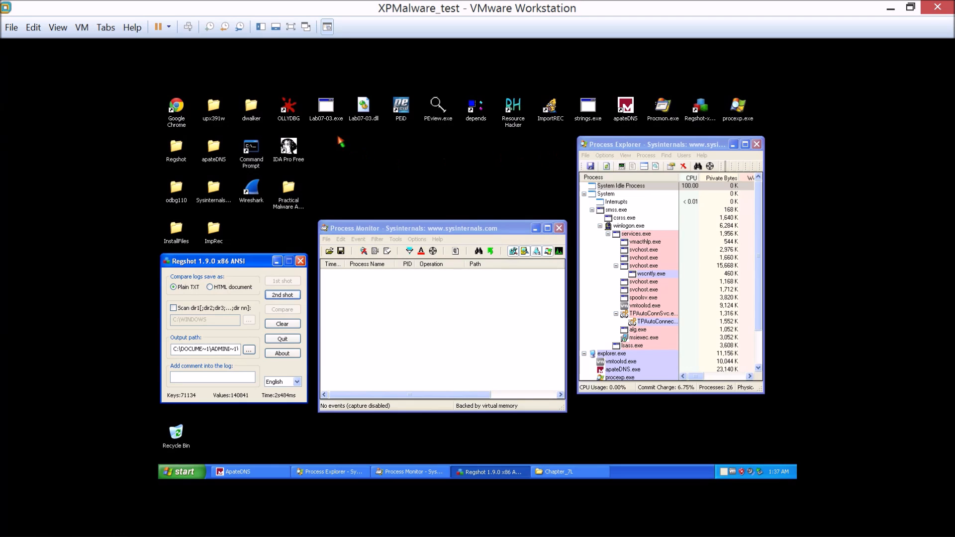
Open a Command Prompt and change to the desktop directory with "cd desktop".
left_click(327, 113)
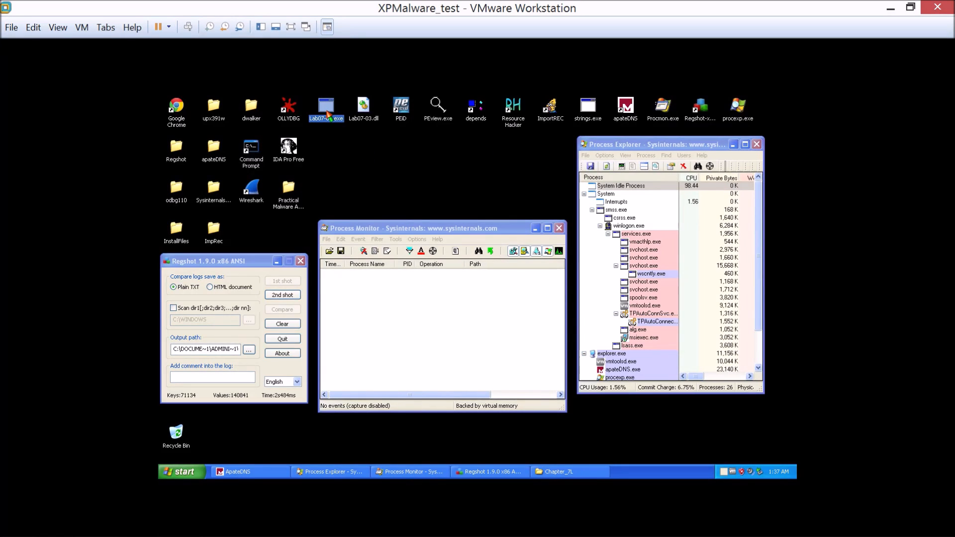
double_click(251, 155)
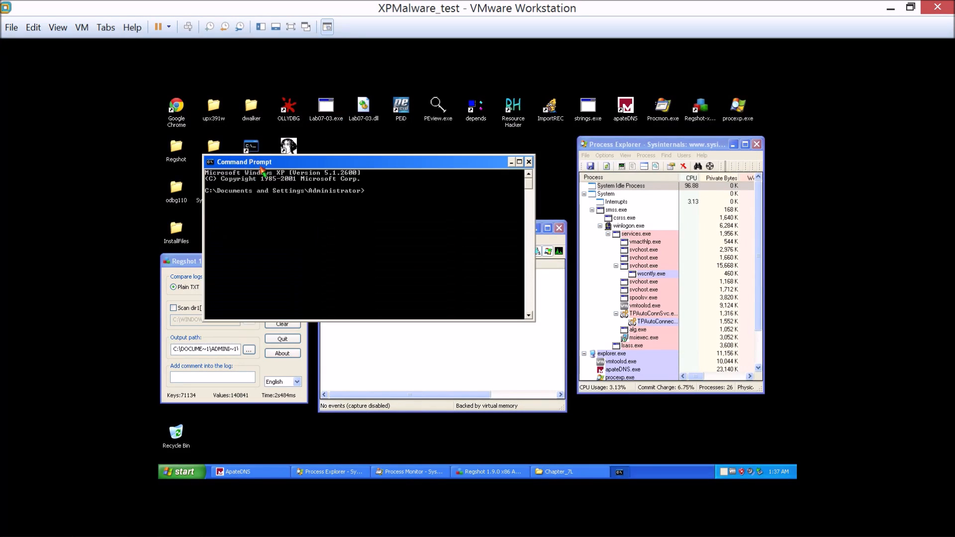
type("cd desktop")
key("Return")
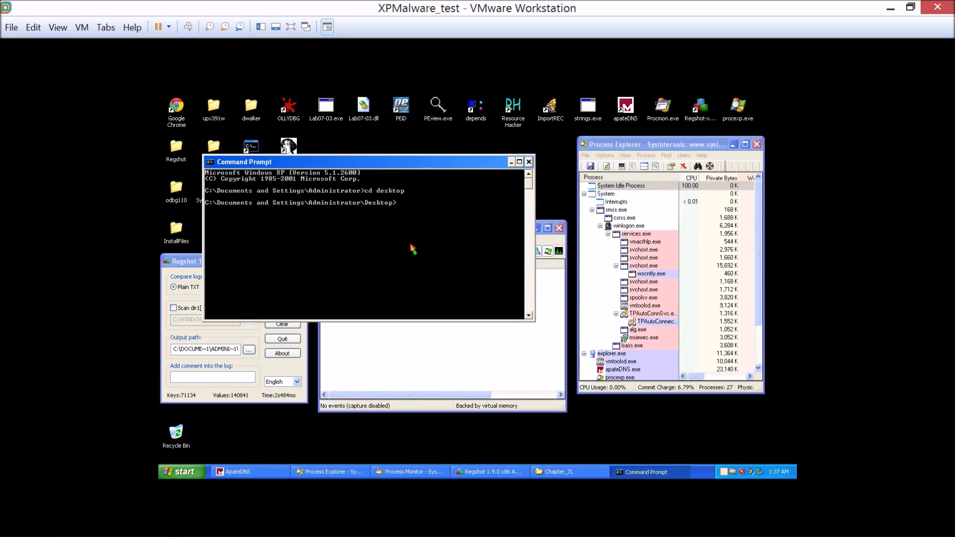
Run "strings lab07-03.exe" and review the imported functions and text strings in its output.
type("strings lab07-03.exe")
key("Return")
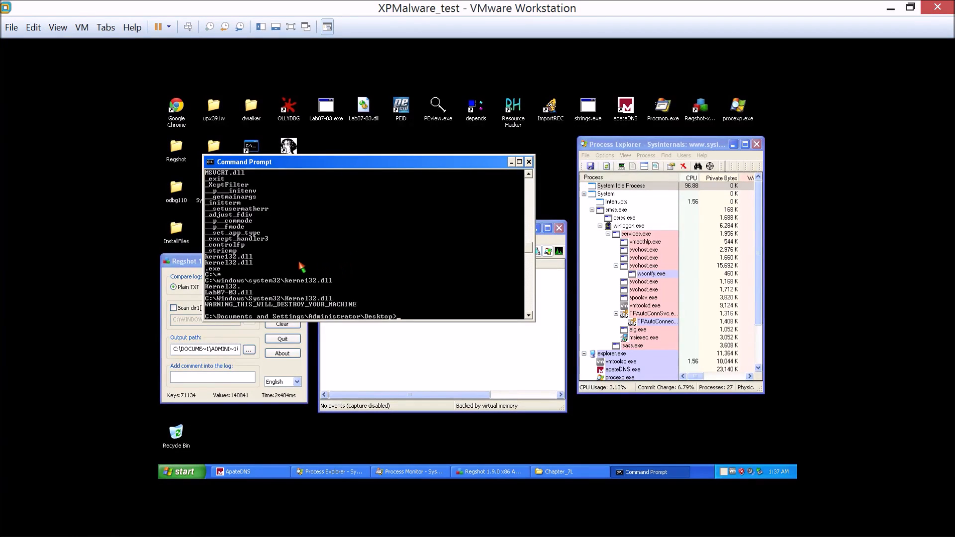
scroll(262, 276, "up", 19)
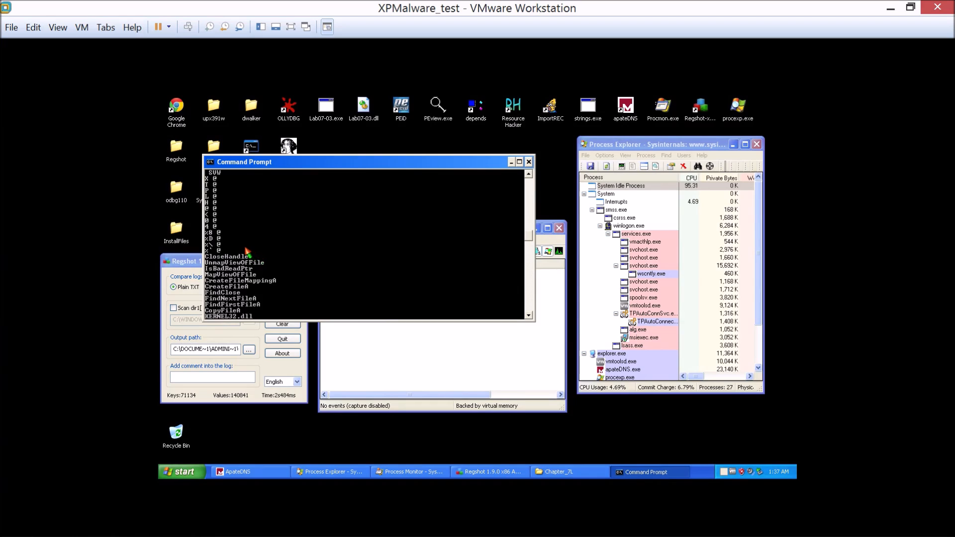
scroll(247, 253, "down", 15)
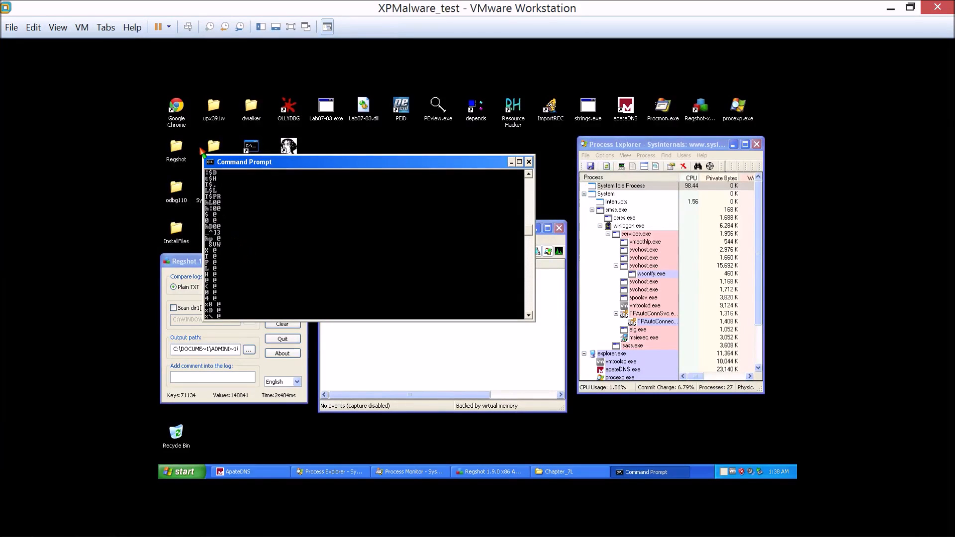
scroll(217, 208, "down", 3)
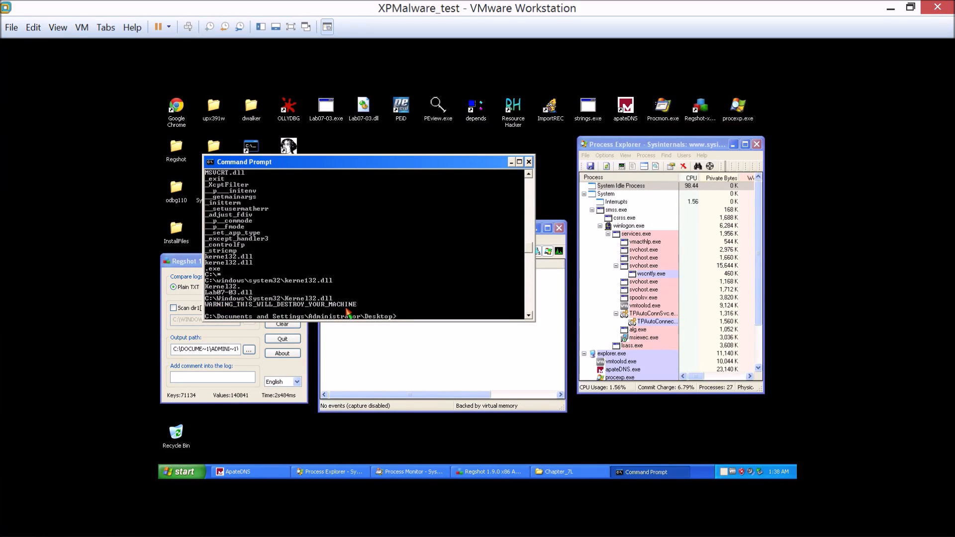
scroll(355, 316, "down", 1)
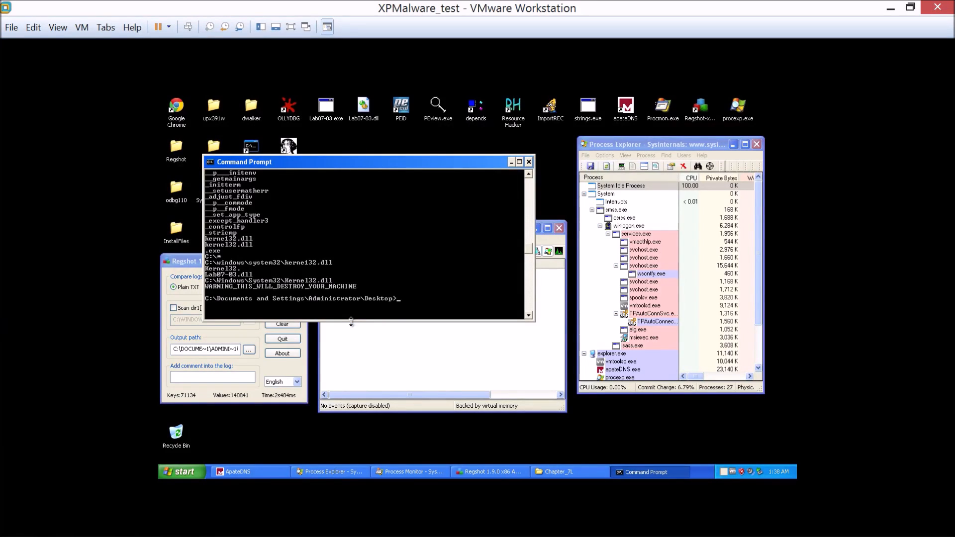
Run "strings lab07-03.dll" and review the imported functions and text strings in its output.
type("strings lab07-03.d")
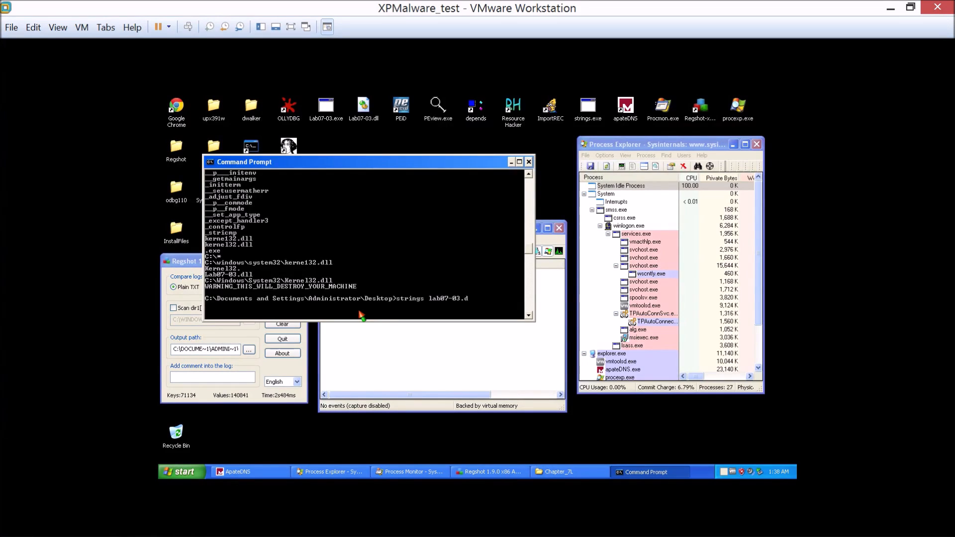
type("ll")
key("Return")
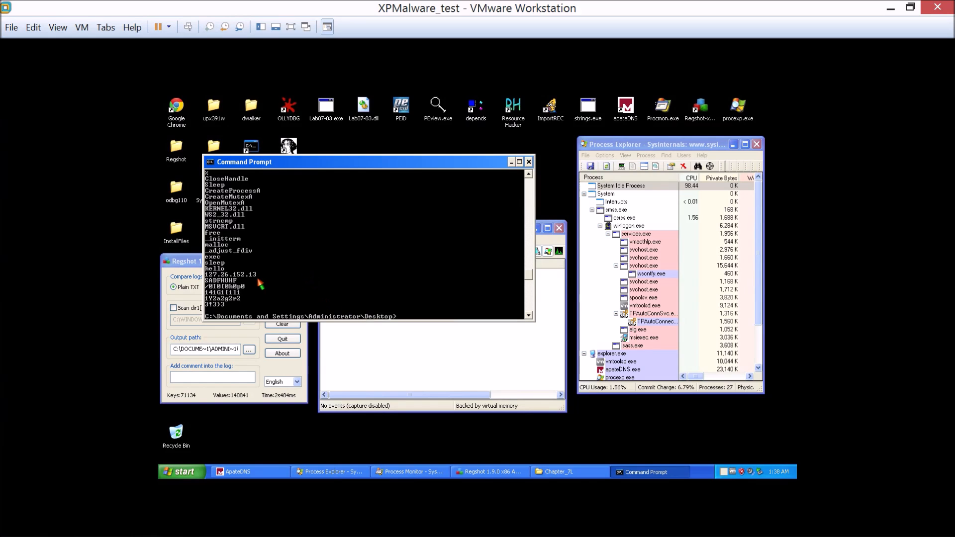
scroll(267, 279, "up", 3)
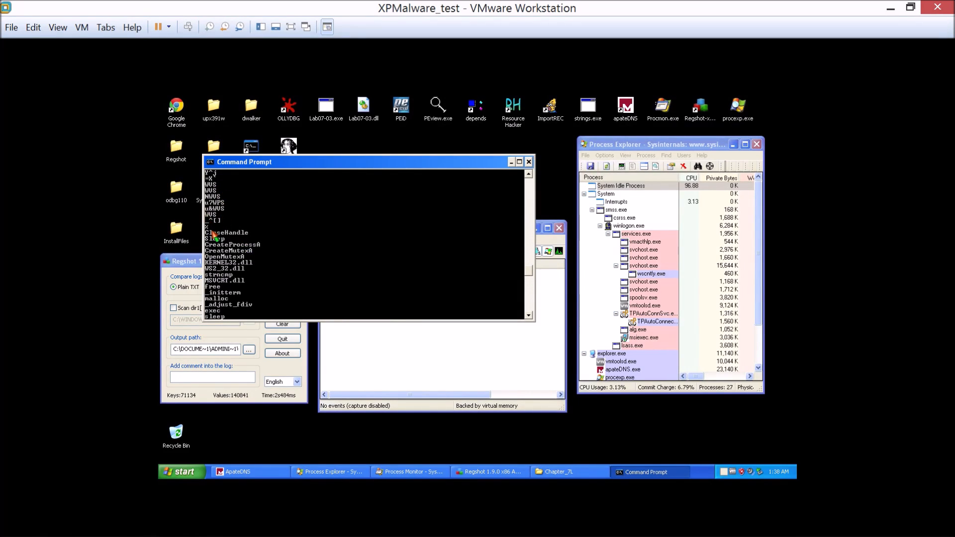
scroll(229, 252, "down", 3)
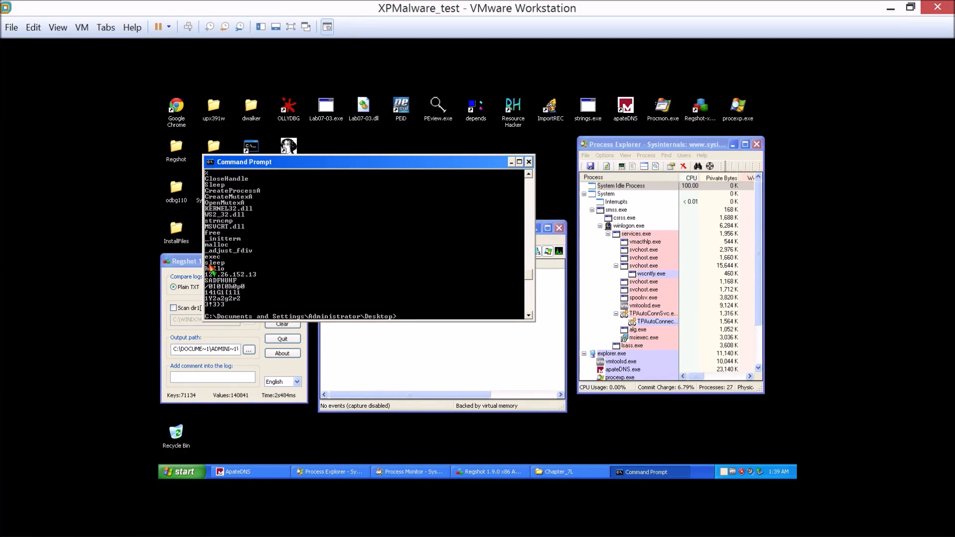
scroll(211, 268, "up", 2)
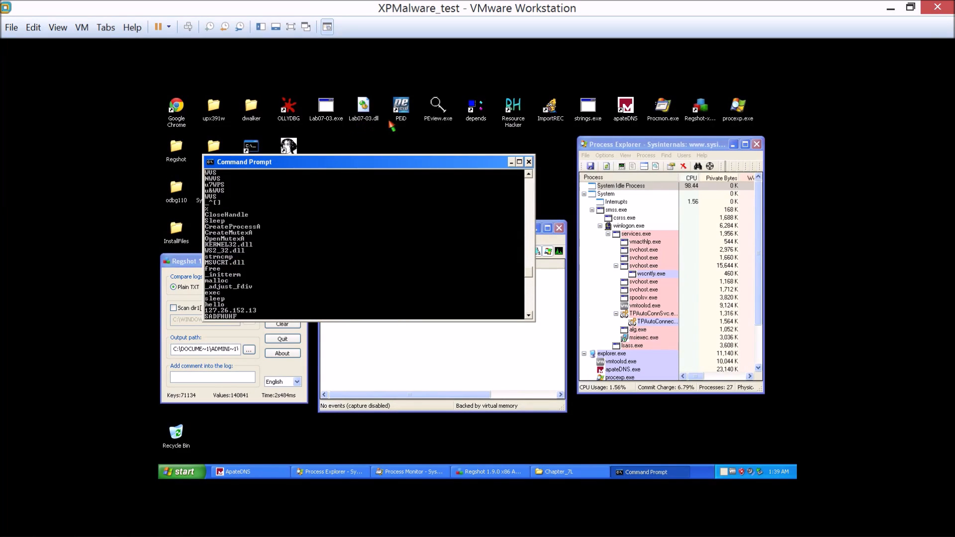
Switch to Dependency Walker and load Lab07-03.exe from the desktop.
double_click(481, 121)
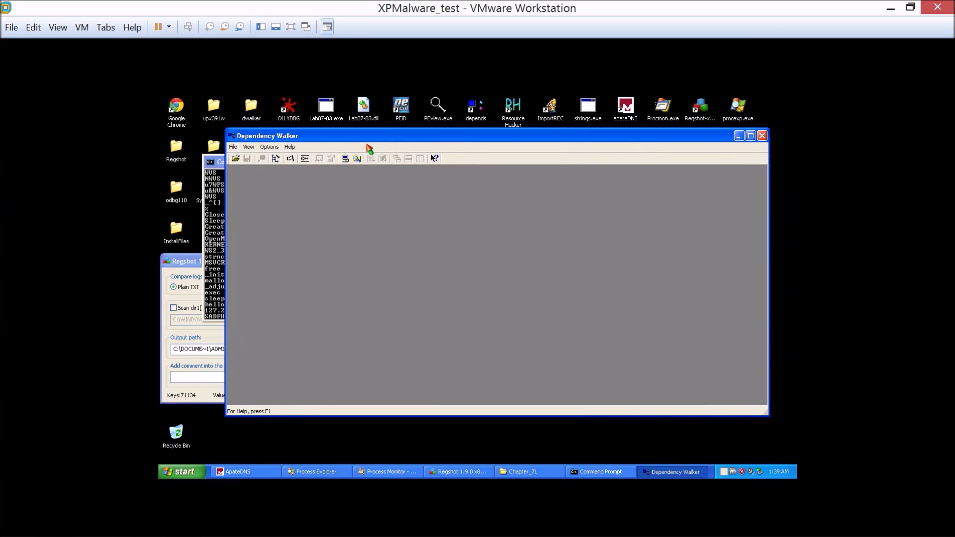
left_click(233, 147)
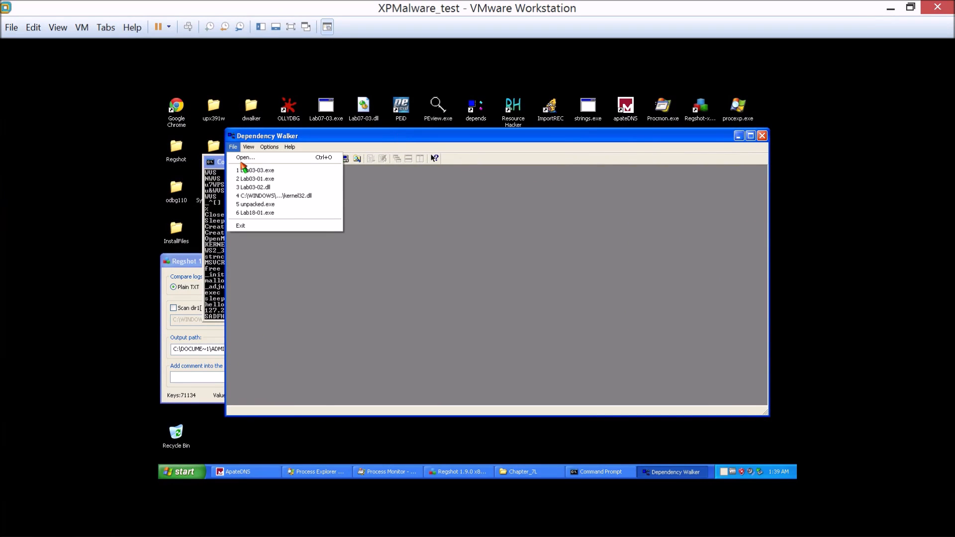
left_click(245, 157)
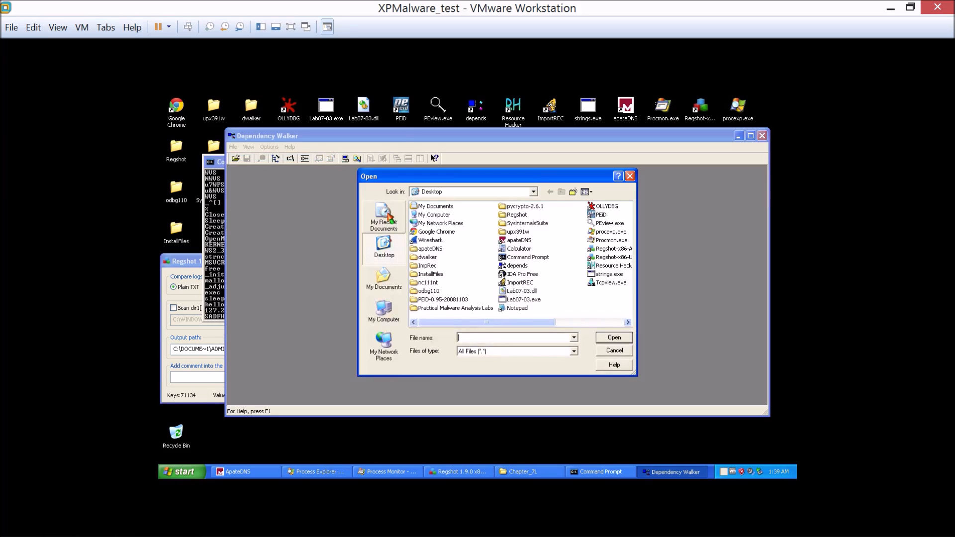
double_click(526, 300)
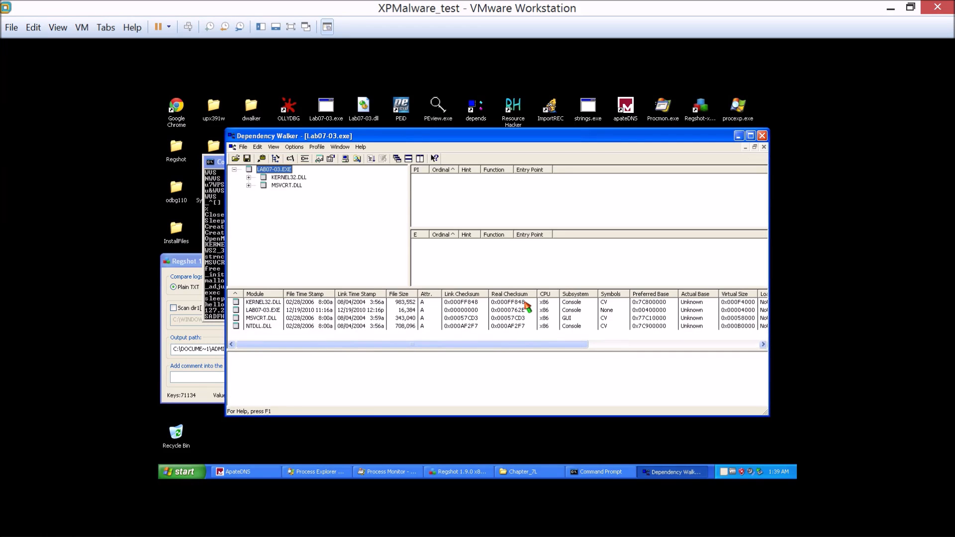
Enlarge the import list for KERNEL32.DLL and examine functions such as CreateFileMappingA, UnmapViewOfFile, FindFirstFileA and FindNextFileA.
left_click(280, 178)
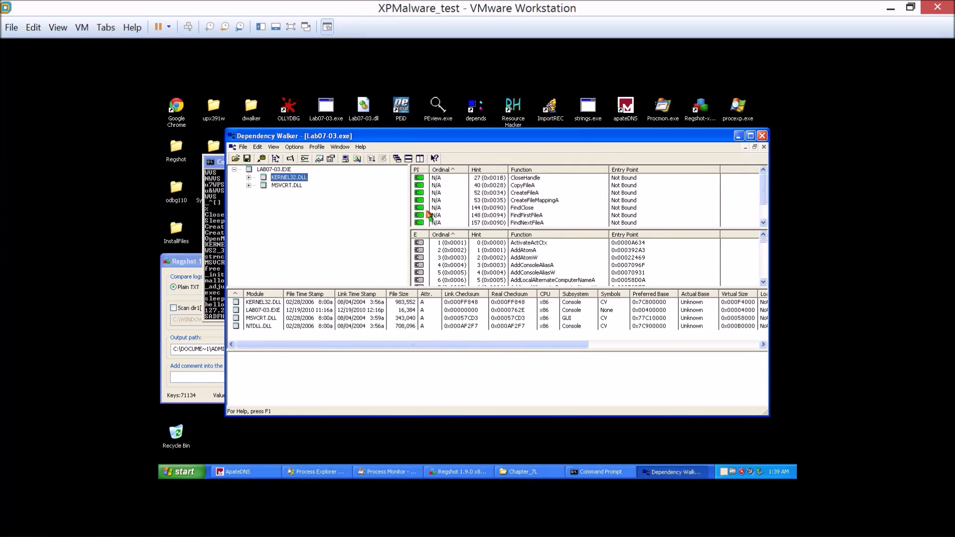
left_click_drag(408, 239, 326, 239)
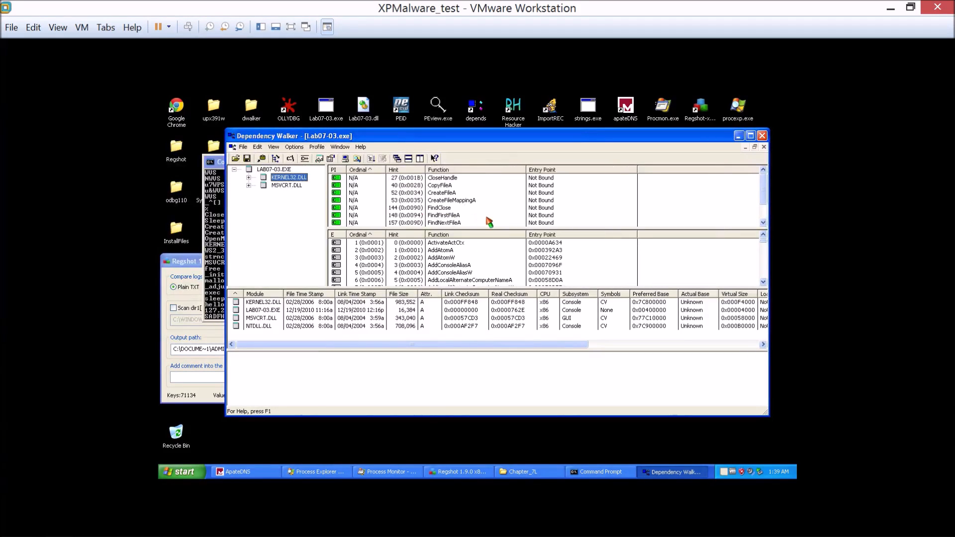
left_click_drag(462, 309, 461, 306)
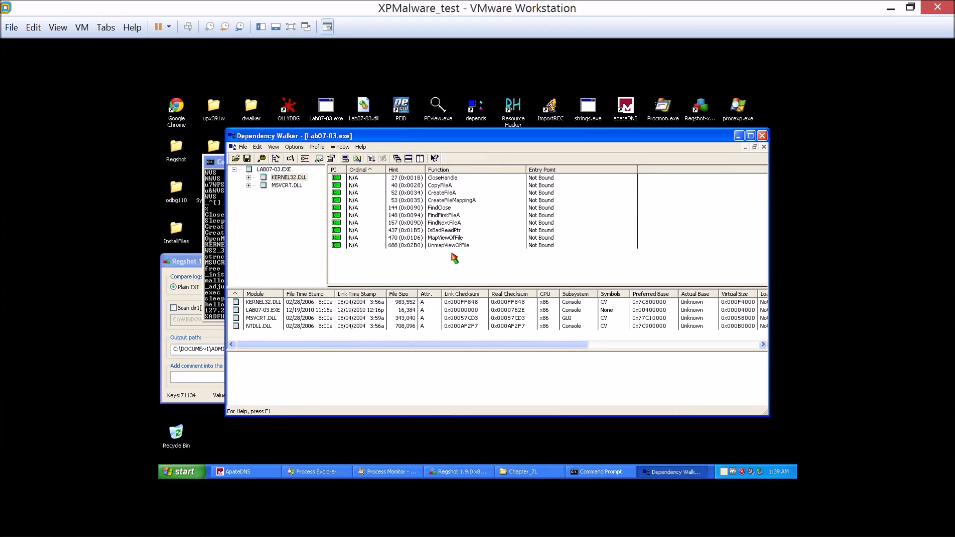
left_click(461, 179)
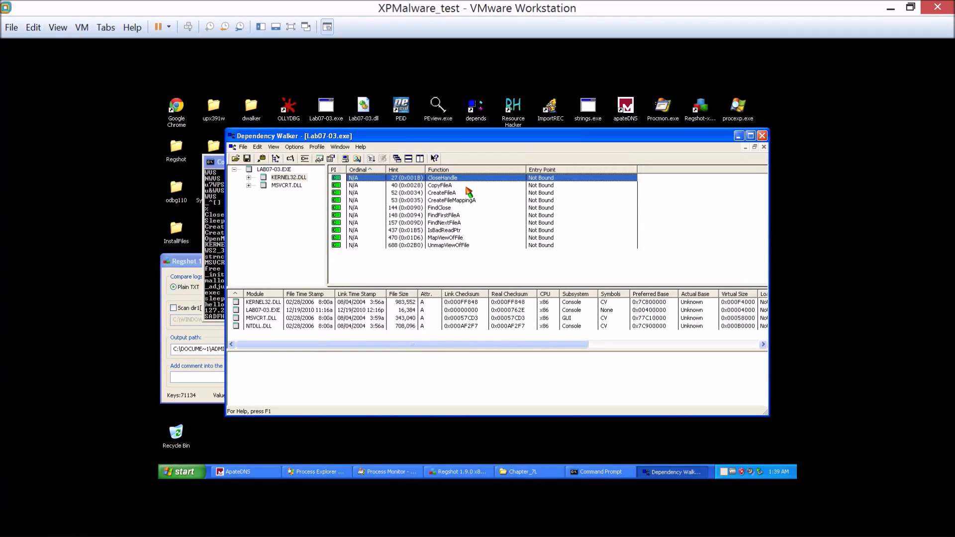
left_click(470, 201)
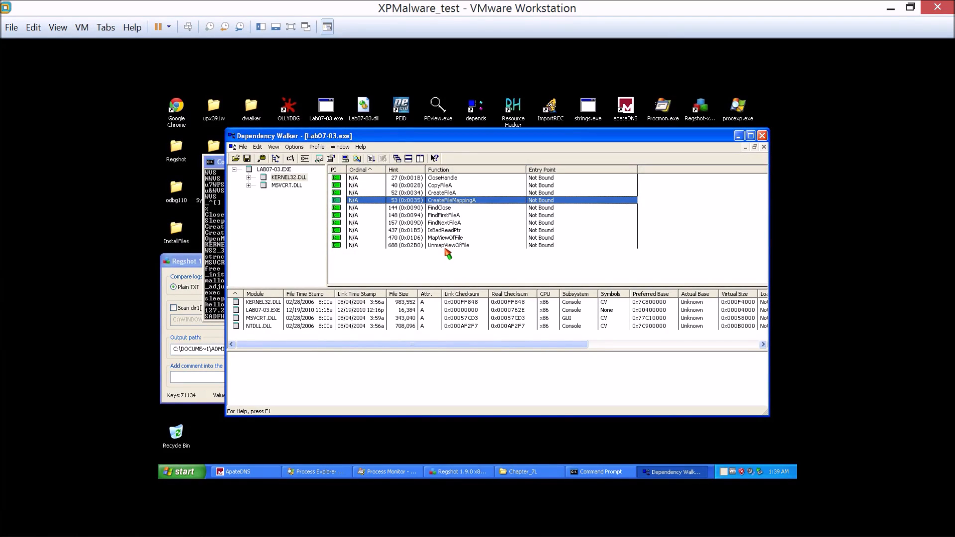
left_click(447, 245)
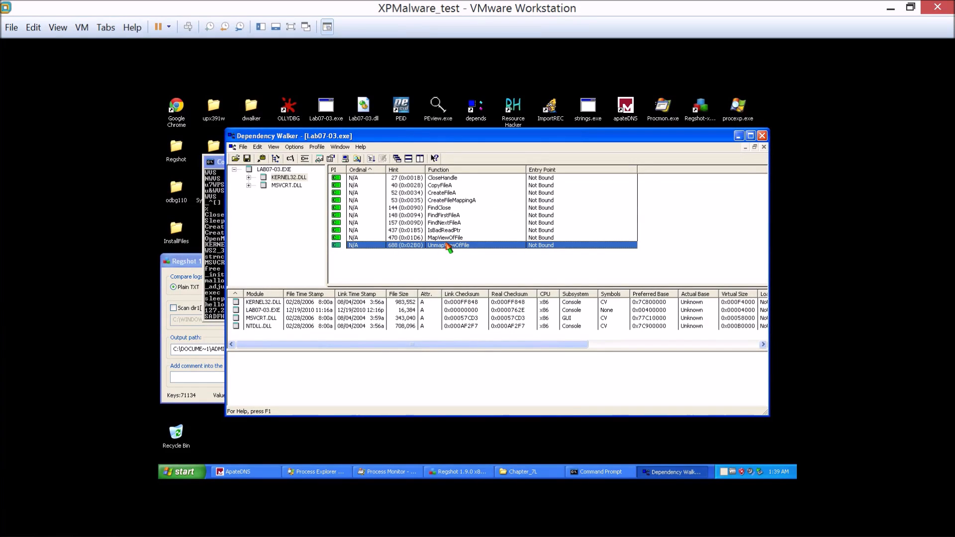
left_click(466, 216)
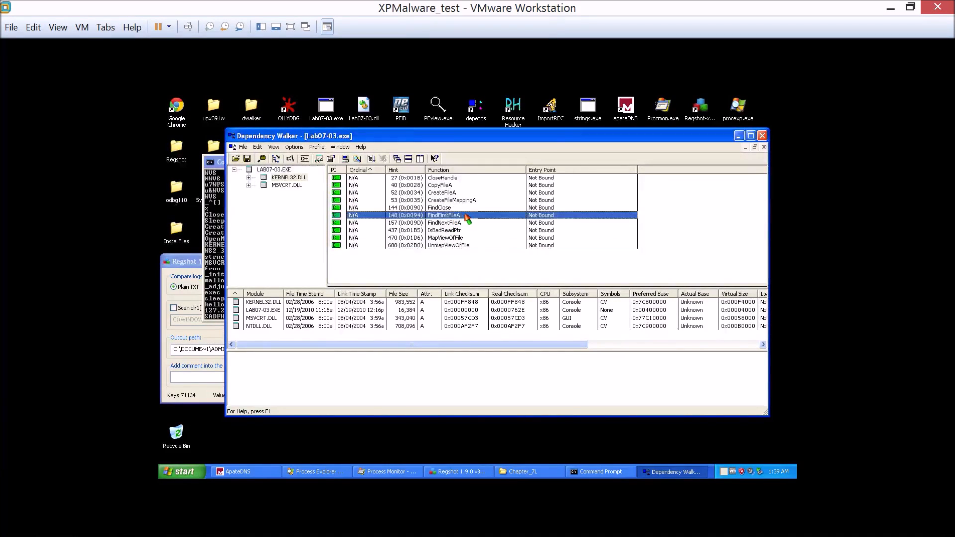
left_click(463, 222)
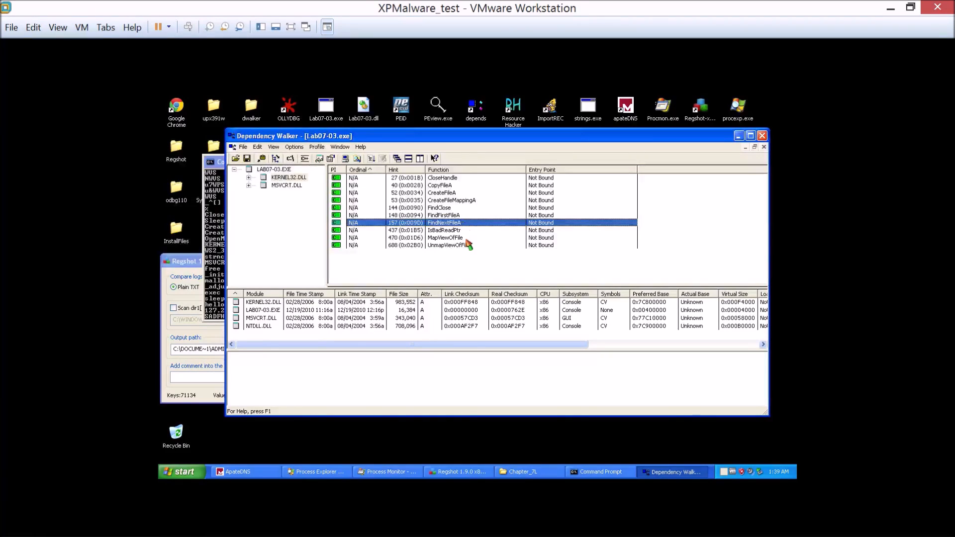
Examine the functions that Lab07-03.exe imports from MSVCRT.DLL.
left_click(287, 186)
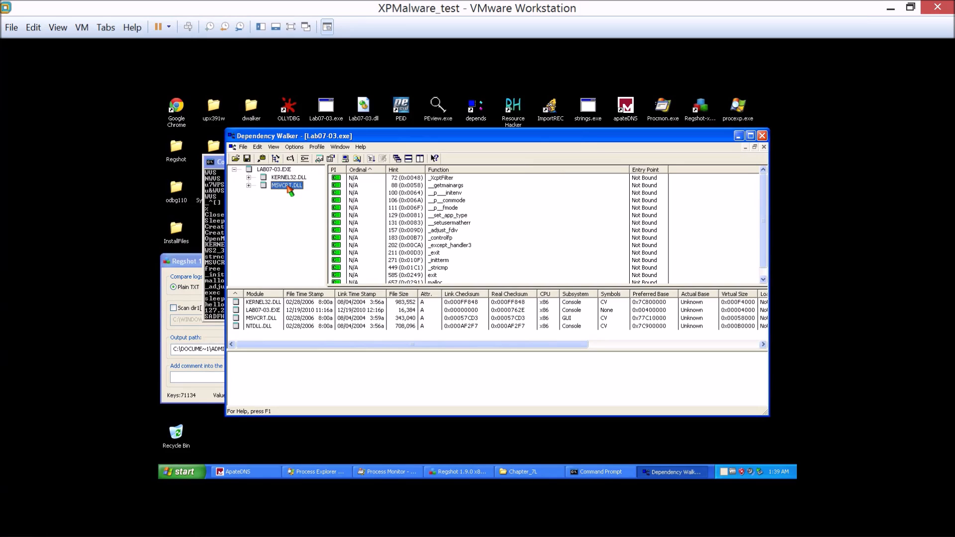
left_click(422, 239)
left_click(280, 186)
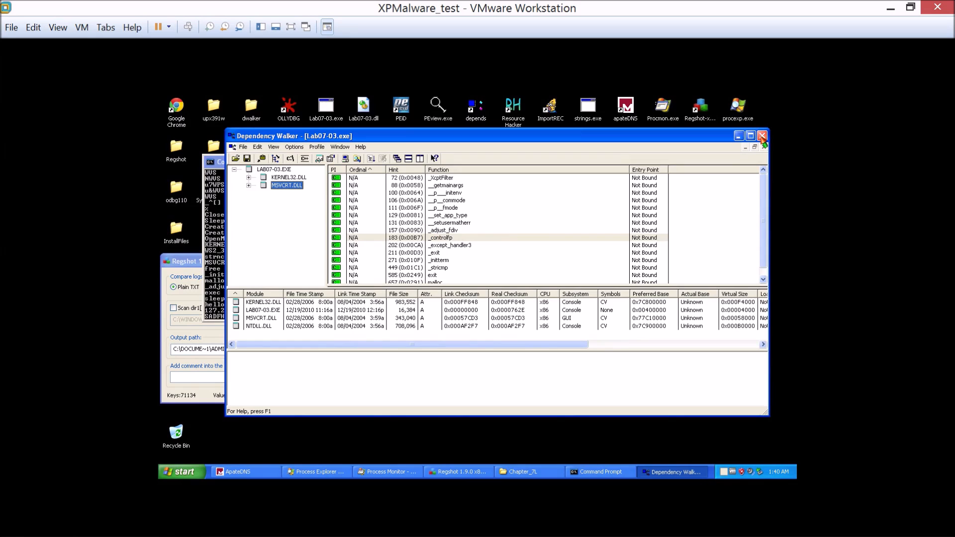
Load Lab07-03.dll from the desktop into Dependency Walker.
left_click_drag(243, 139, 246, 144)
left_click(245, 151)
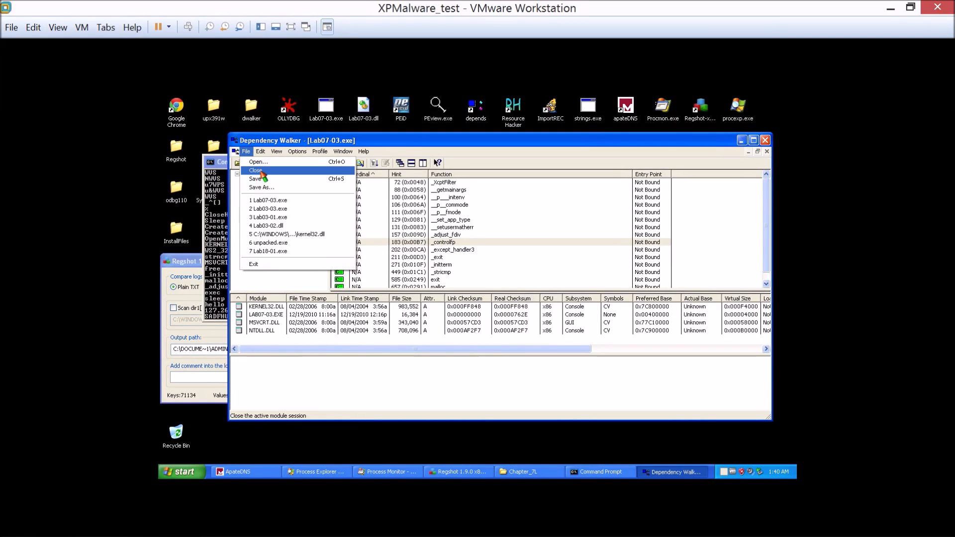
left_click(258, 162)
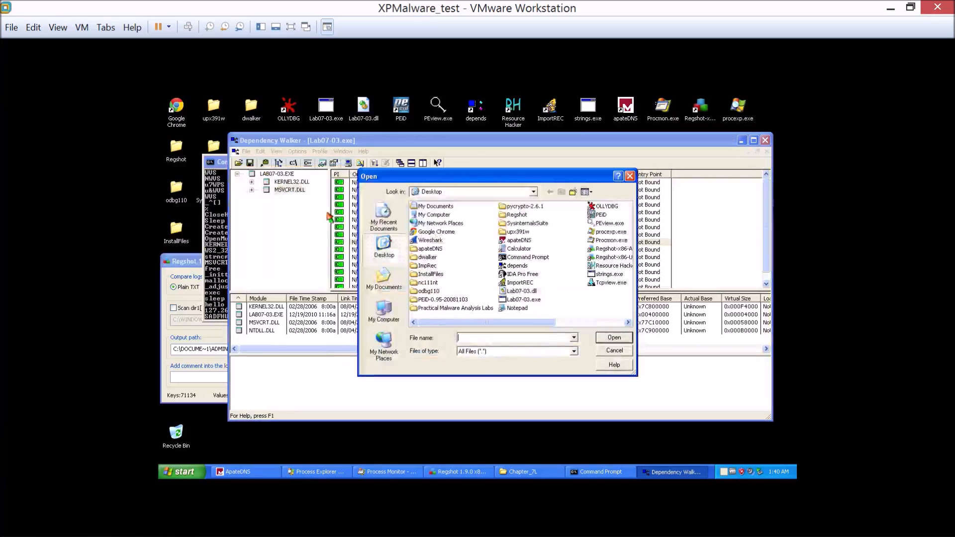
double_click(532, 292)
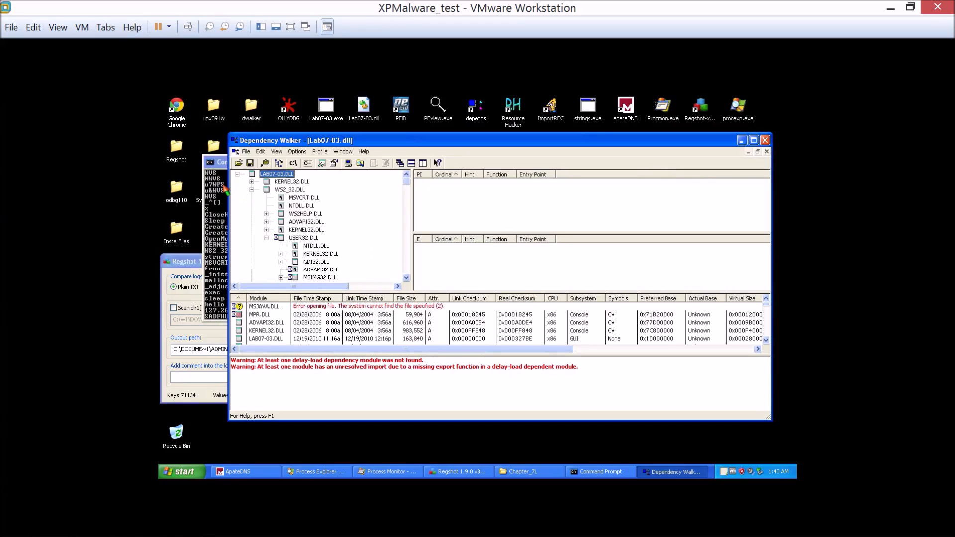
Collapse WS2_32.DLL in the dependency tree and examine the KERNEL32.DLL imports CreateProcessA, CreateMutexA, OpenMutexA and Sleep.
left_click(252, 189)
left_click(286, 182)
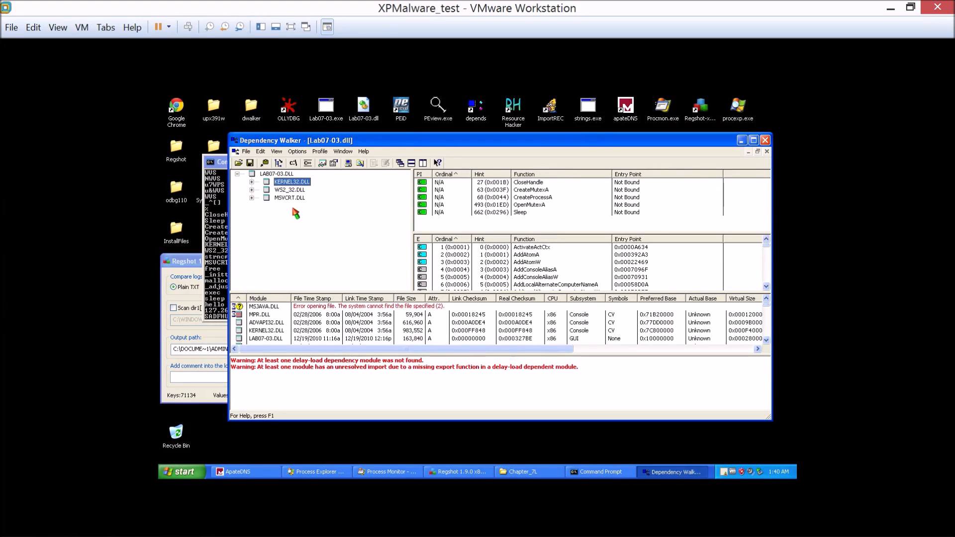
left_click(539, 197)
left_click(537, 191)
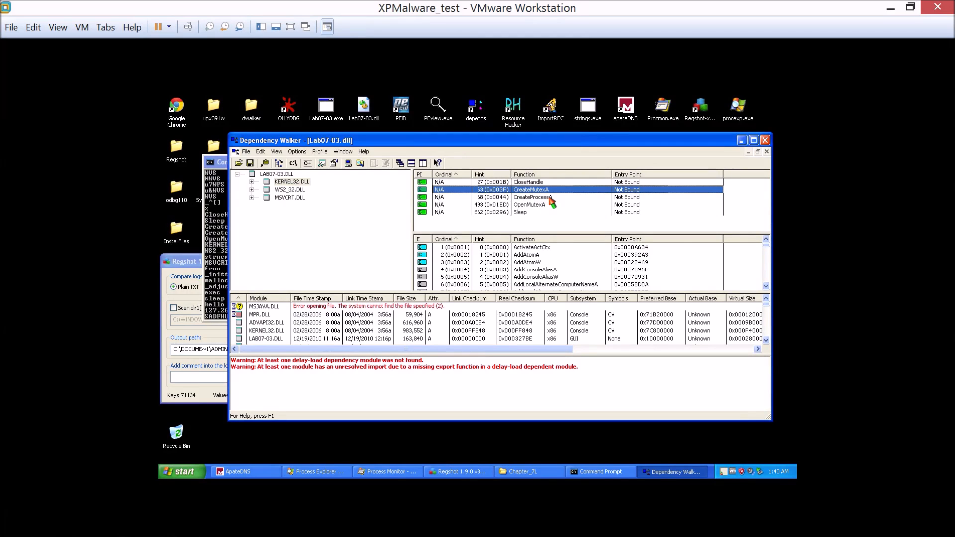
left_click(550, 205)
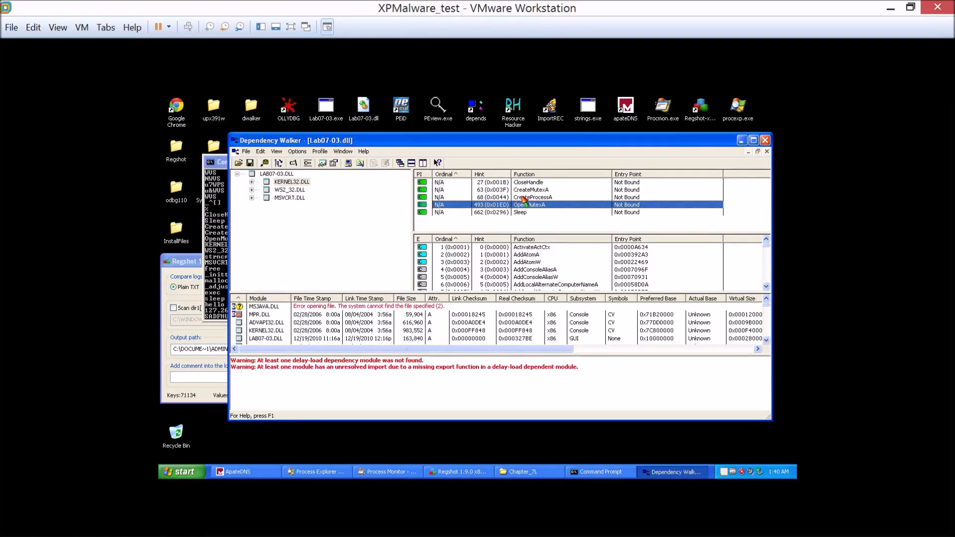
left_click_drag(499, 146, 464, 145)
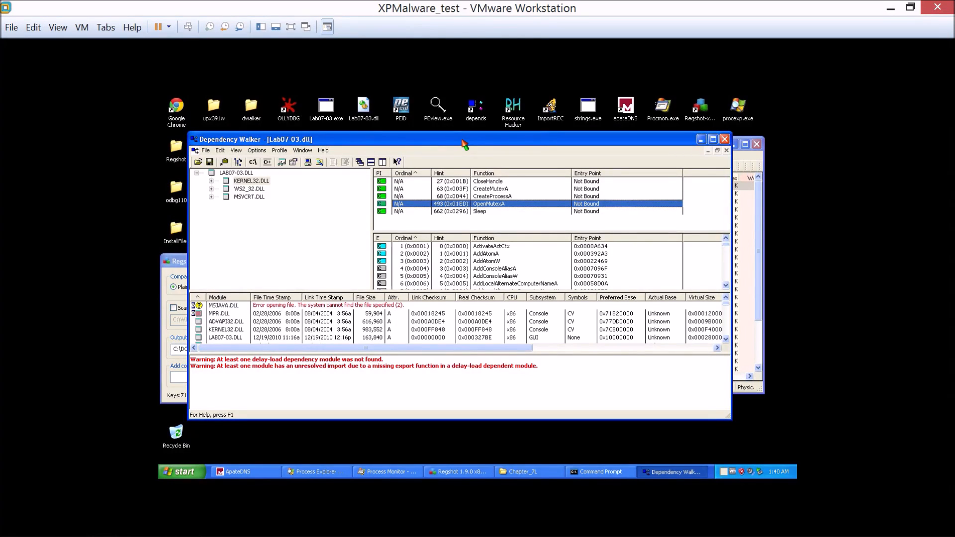
left_click(477, 212)
Examine the functions Lab07-03.dll imports from WS2_32.DLL and MSVCRT.DLL, and close Dependency Walker.
left_click(250, 189)
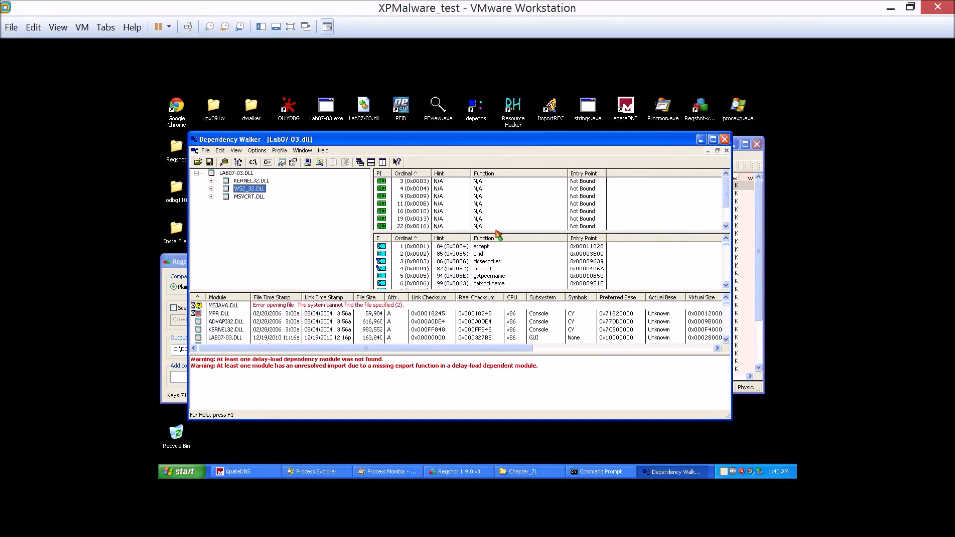
left_click(497, 261)
scroll(497, 269, "down", 1)
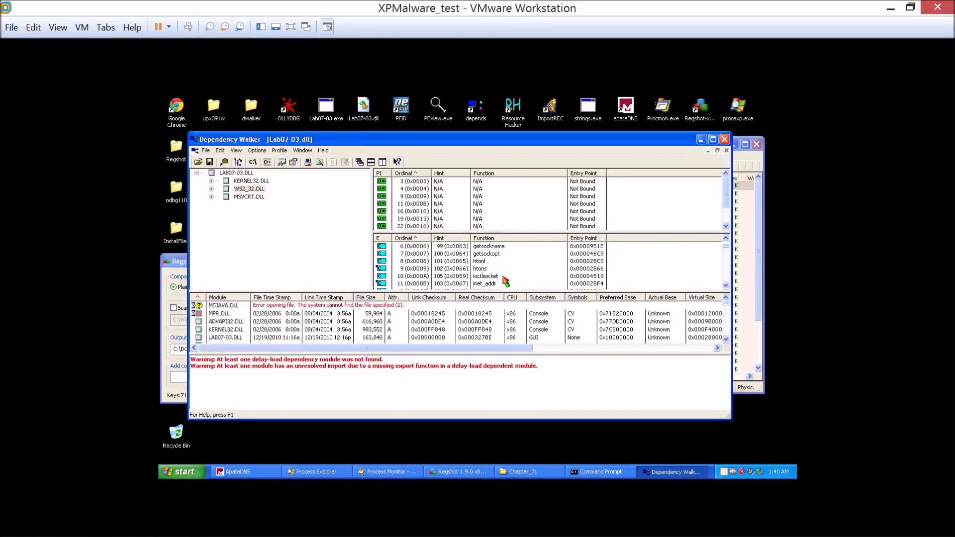
left_click(249, 197)
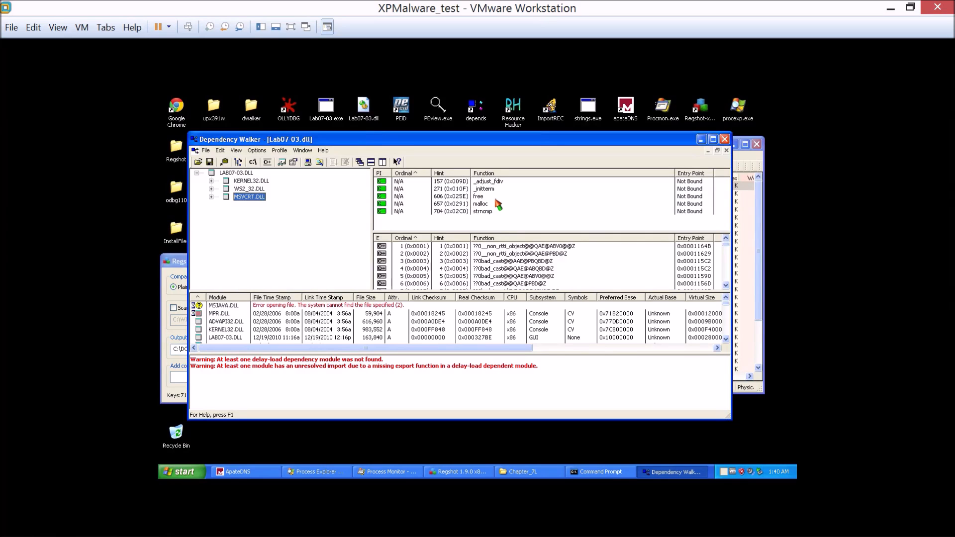
left_click(724, 139)
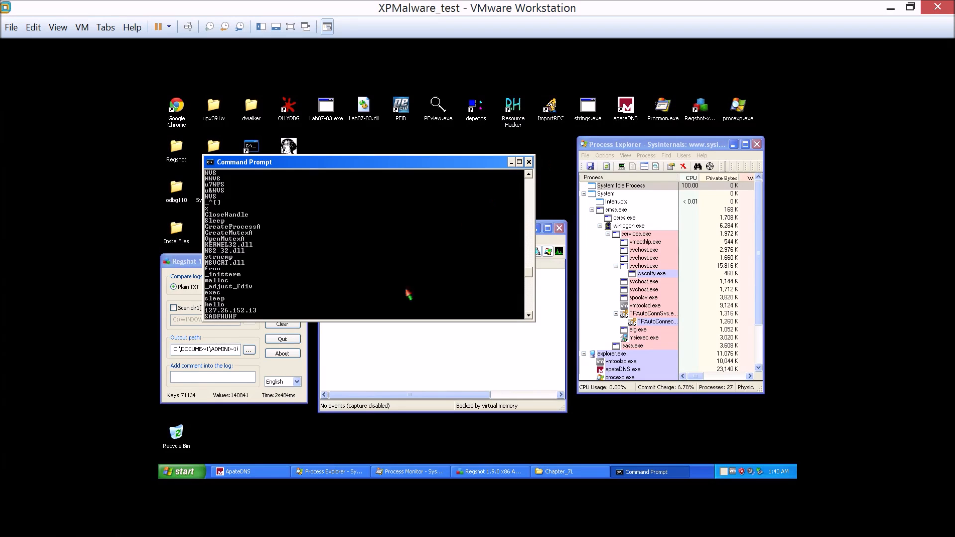
Move the Command Prompt window clear of the desktop icons and launch IDA Pro Free, dismissing its About notice.
left_click_drag(407, 164, 537, 172)
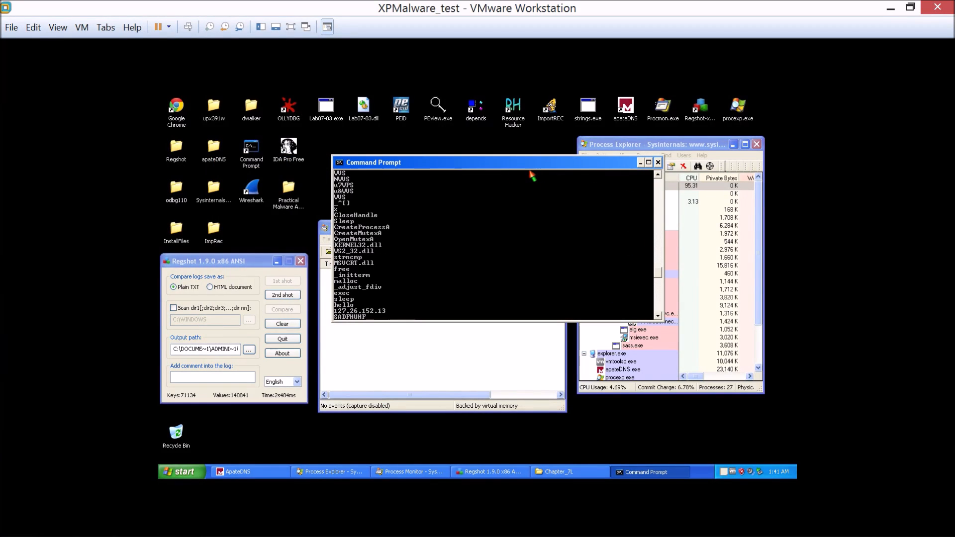
left_click_drag(503, 165, 488, 158)
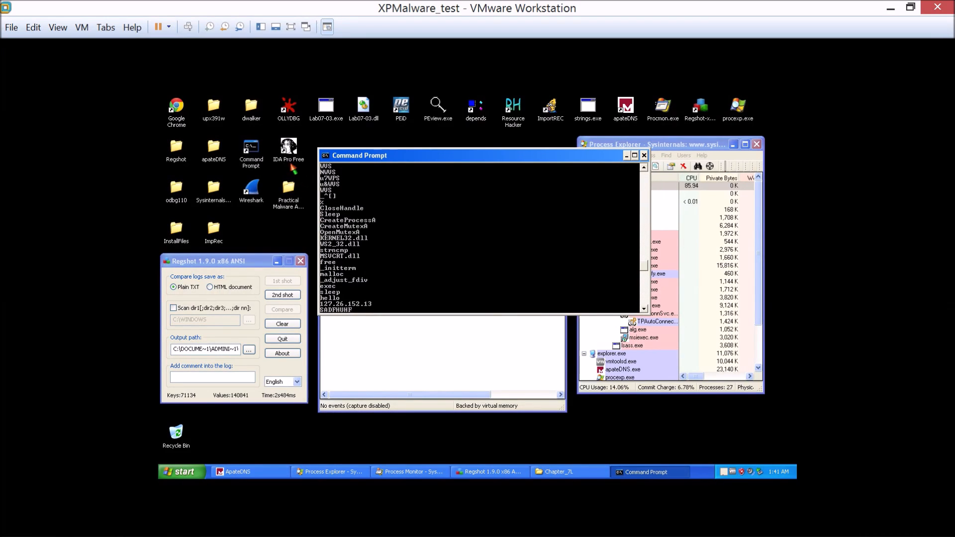
left_click(285, 158)
double_click(285, 158)
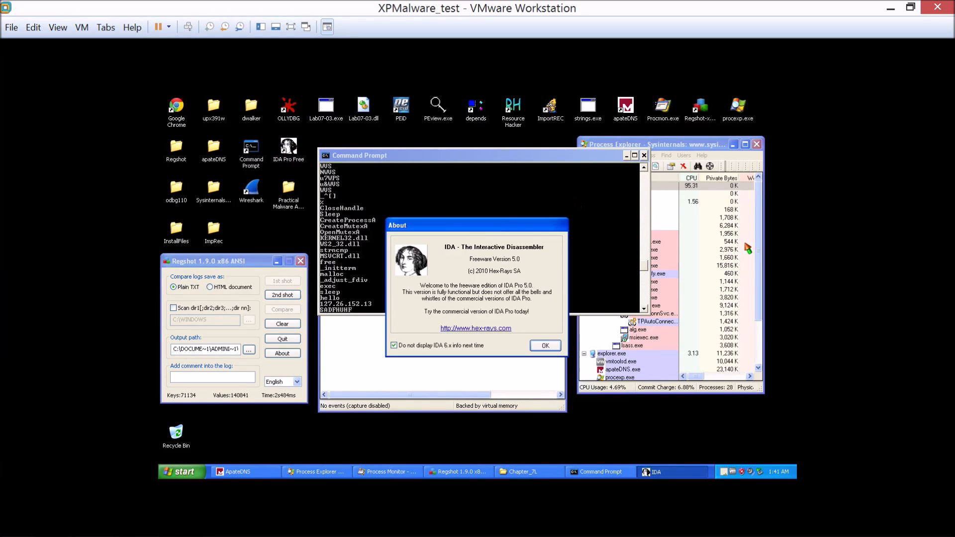
left_click(680, 146)
scroll(696, 232, "down", 3)
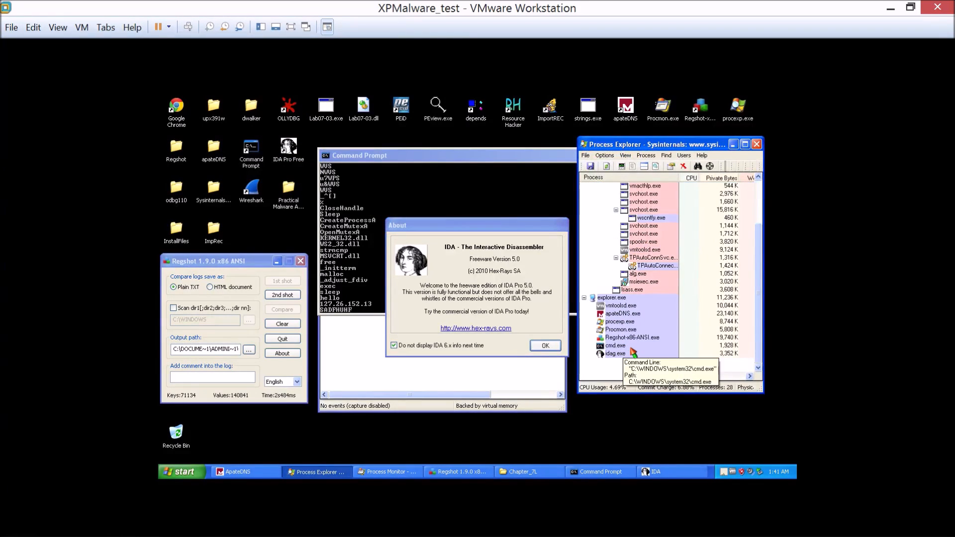
left_click(547, 347)
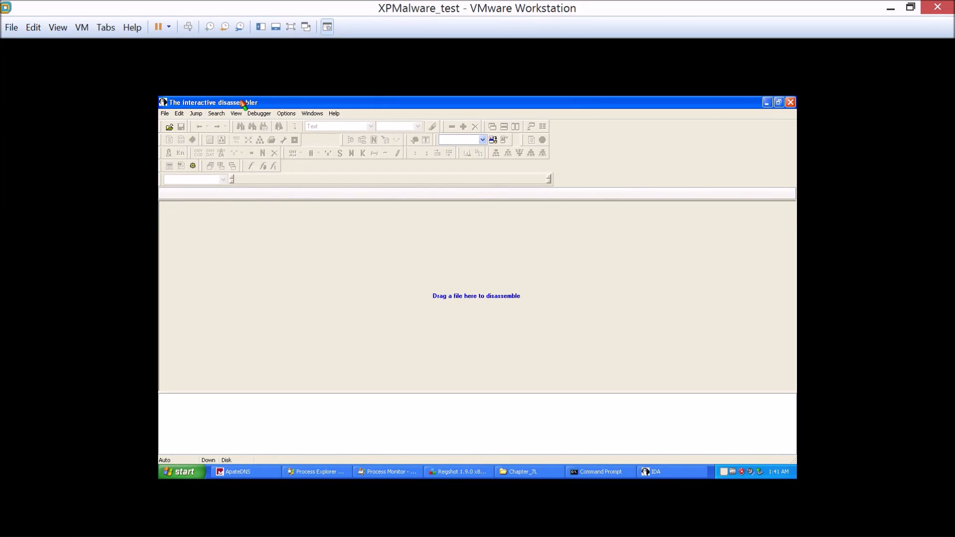
Load Lab07-03.exe from the desktop into IDA for disassembly.
left_click(165, 113)
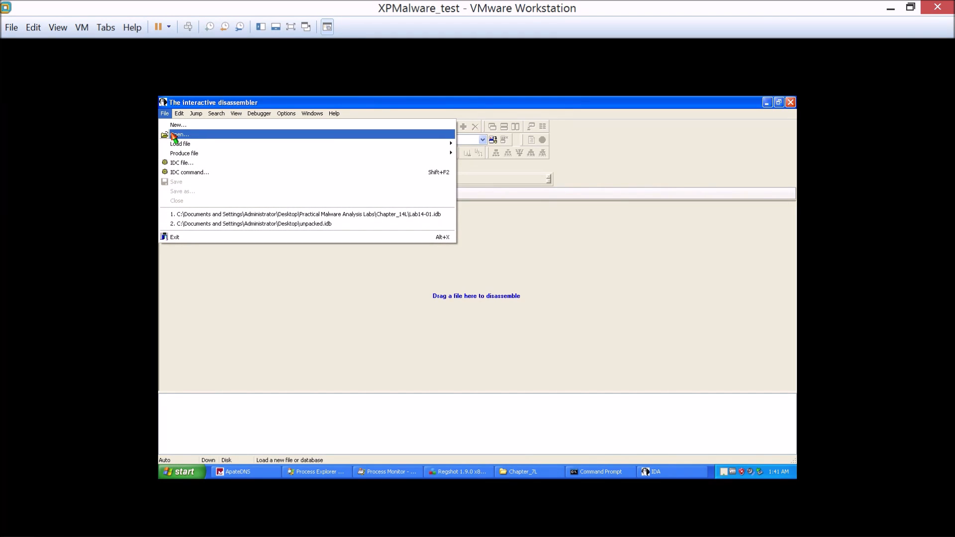
left_click(175, 134)
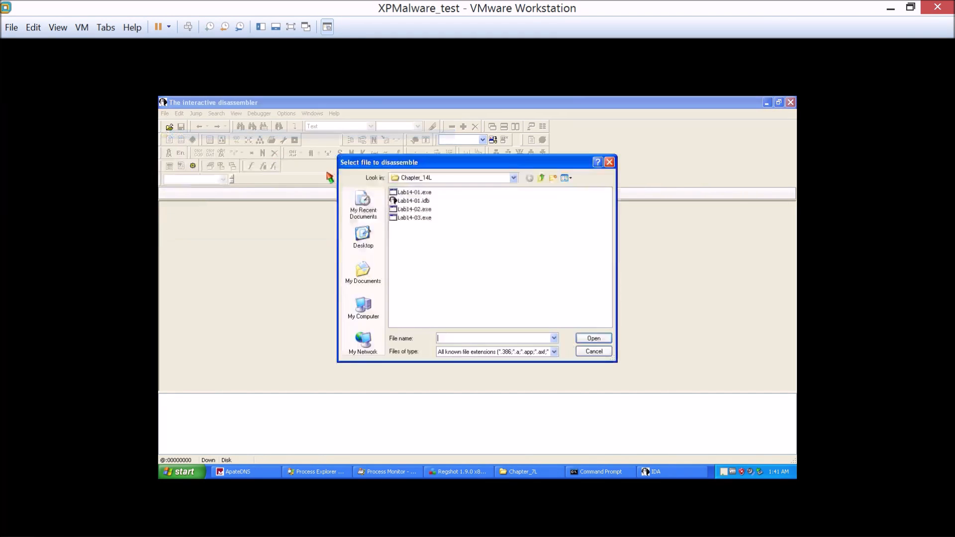
left_click(362, 238)
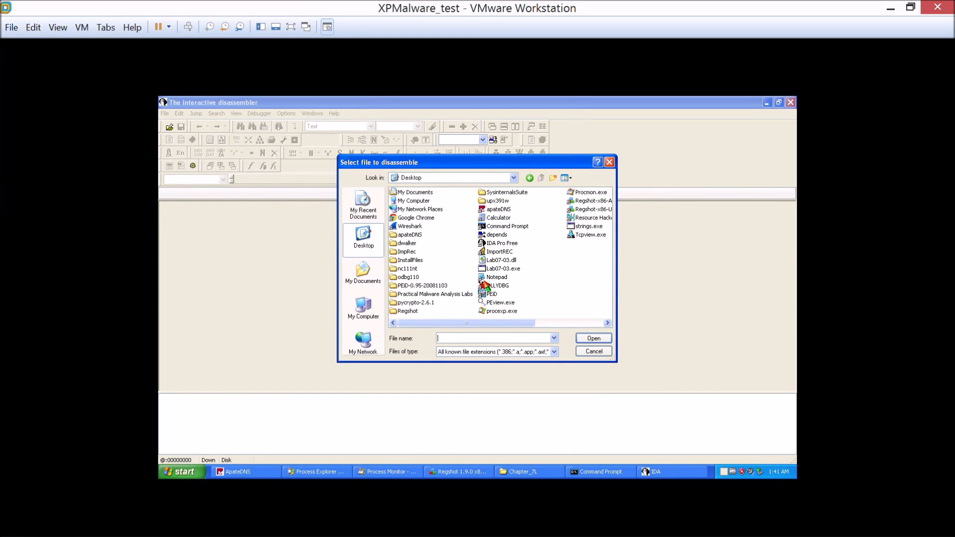
left_click_drag(399, 165, 375, 179)
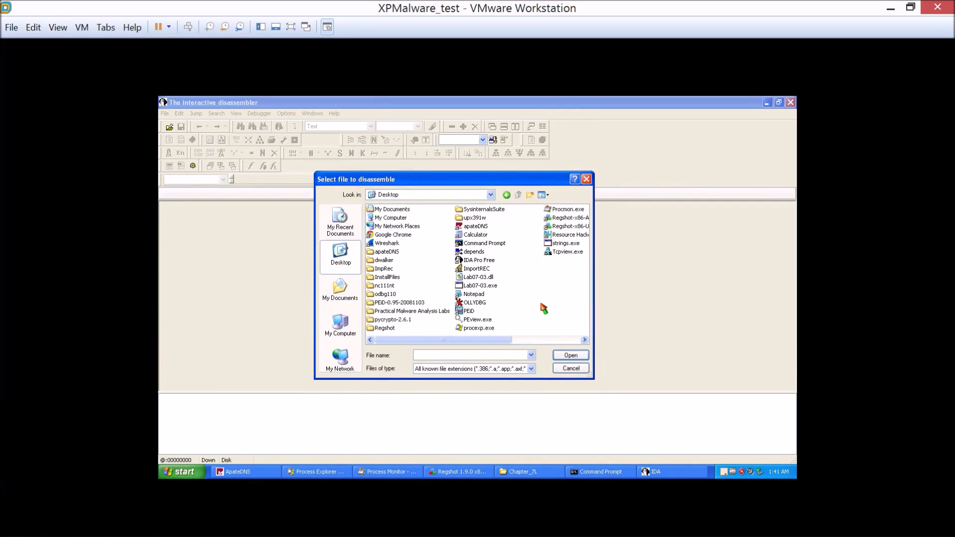
left_click_drag(591, 379, 599, 408)
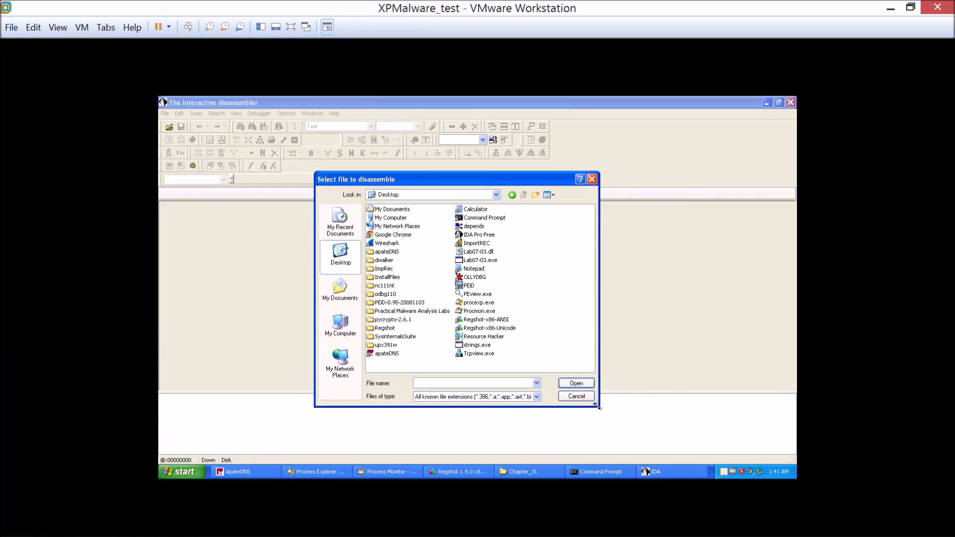
left_click(478, 329)
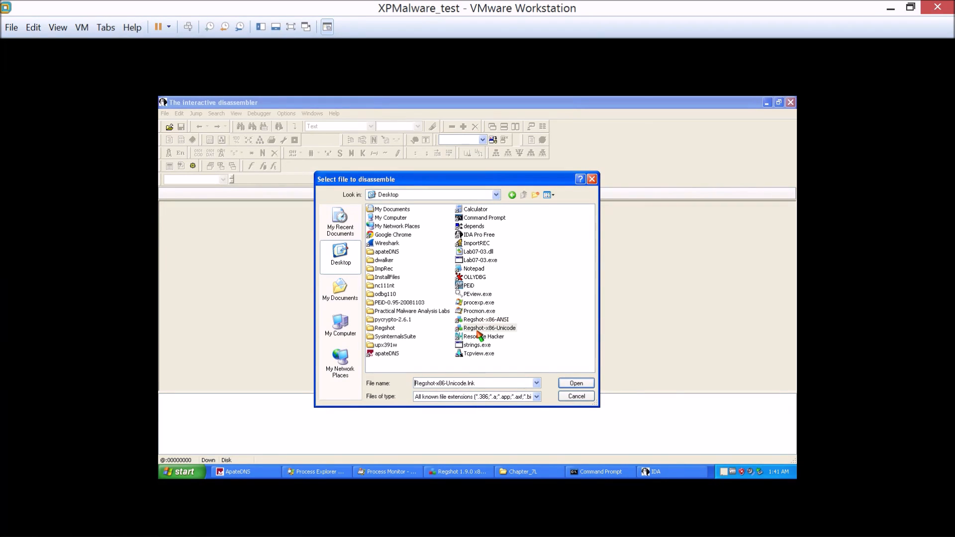
left_click(475, 303)
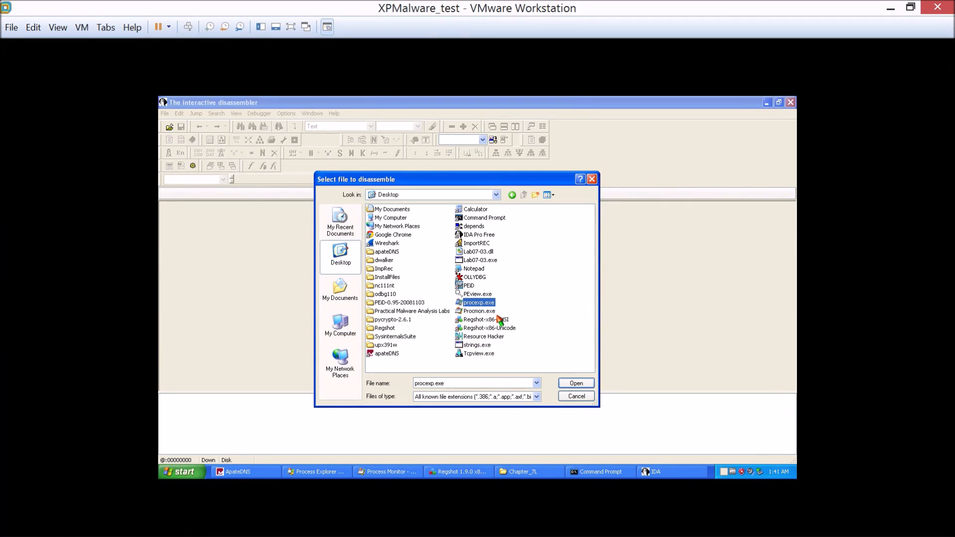
left_click(481, 261)
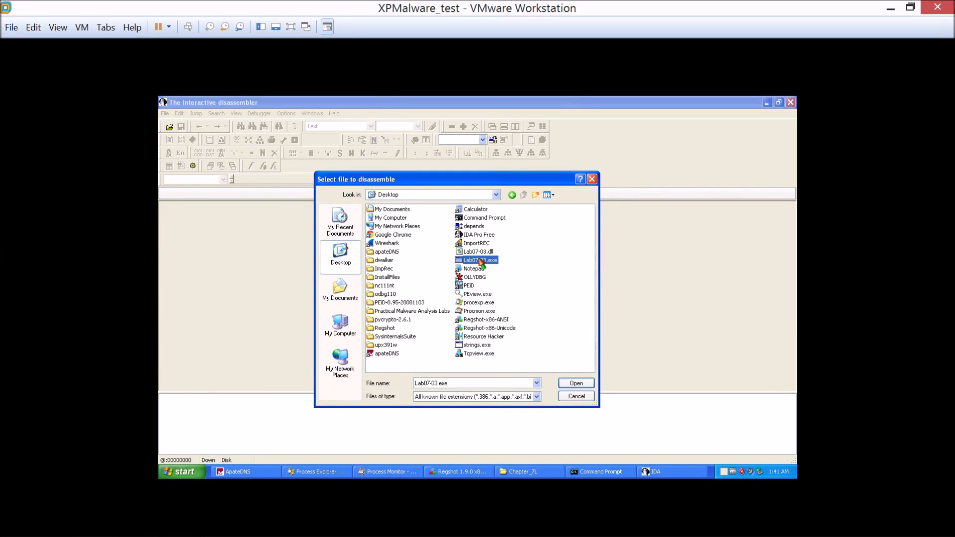
double_click(480, 261)
left_click(428, 381)
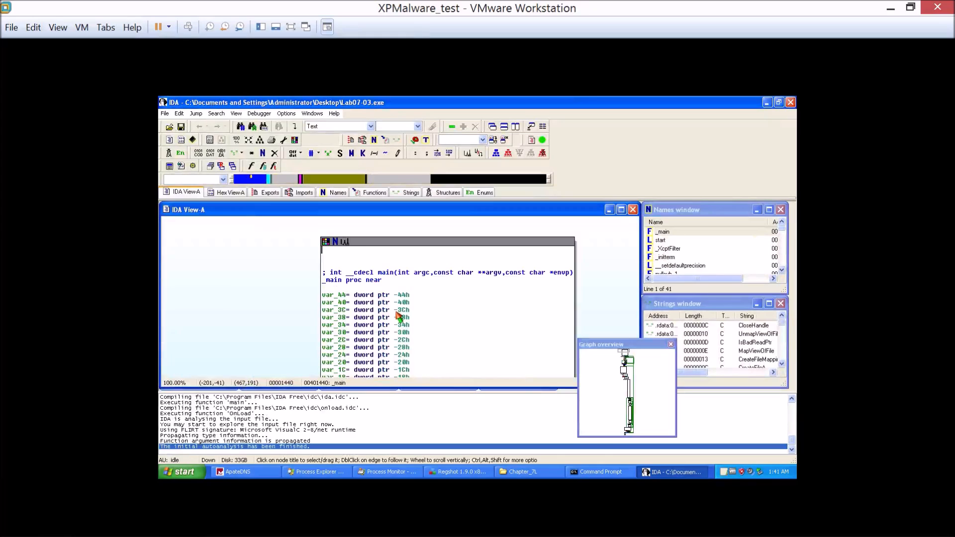
Examine how main loads the WARNING_THIS_WILL_DESTROY_YOUR_MACHINE string into esi and uses it in the block at loc_401460.
scroll(440, 311, "down", 5)
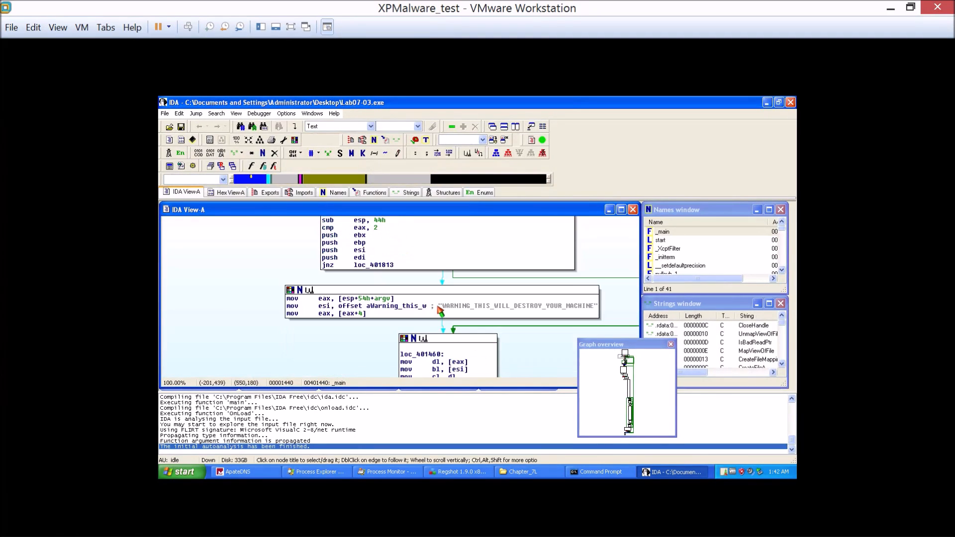
left_click(449, 306)
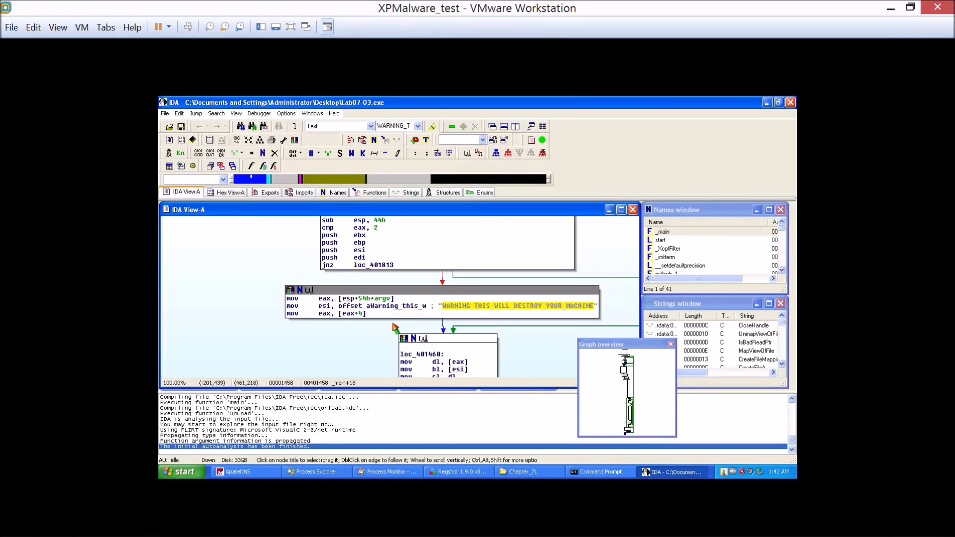
scroll(343, 312, "down", 1)
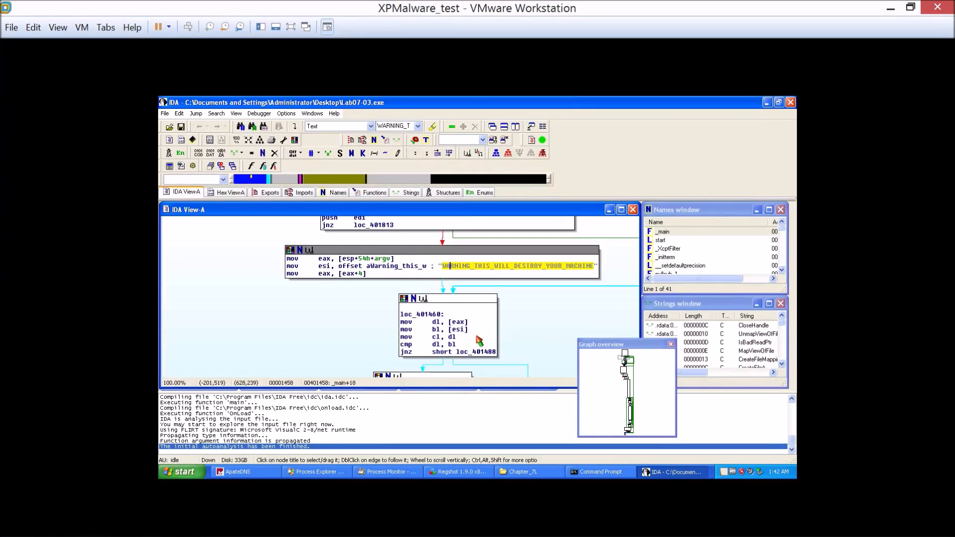
left_click(388, 268)
left_click(356, 267)
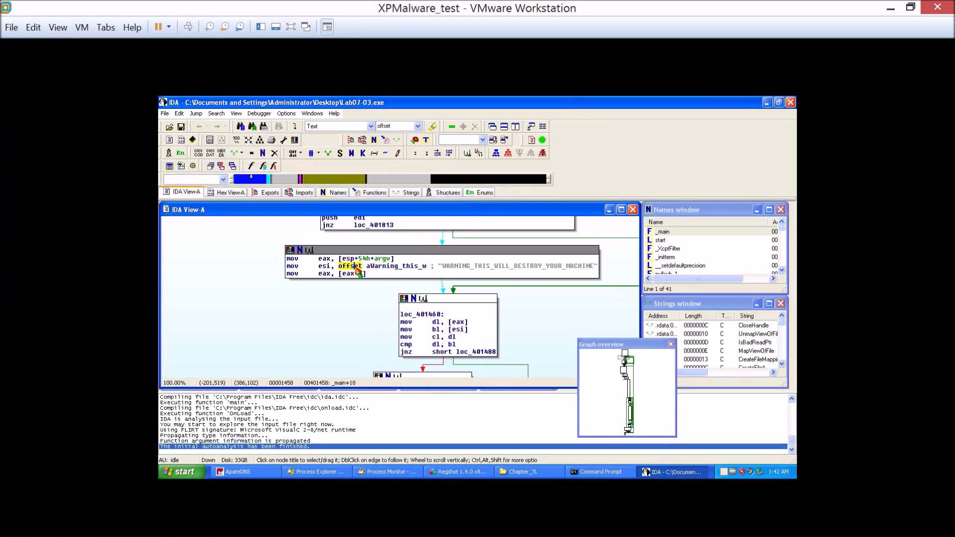
left_click(324, 267)
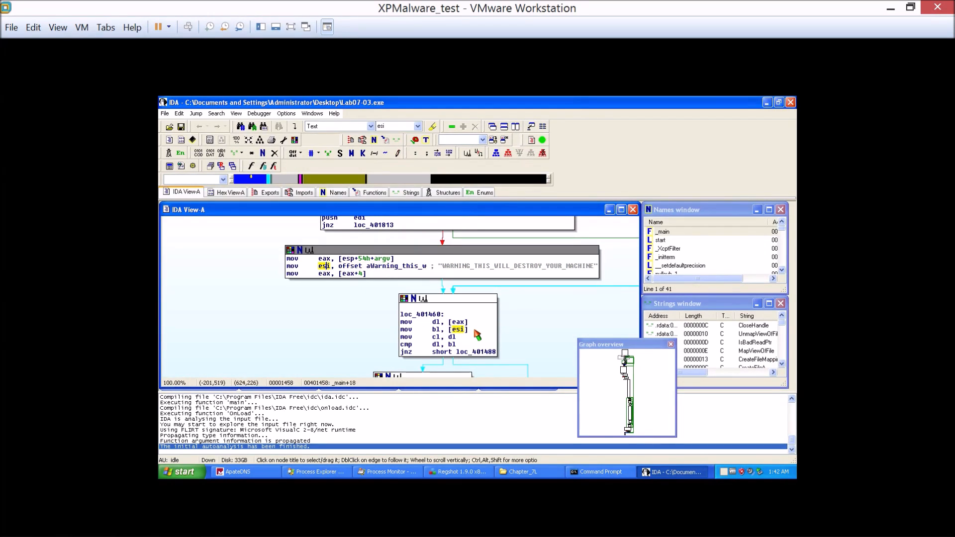
left_click(439, 333)
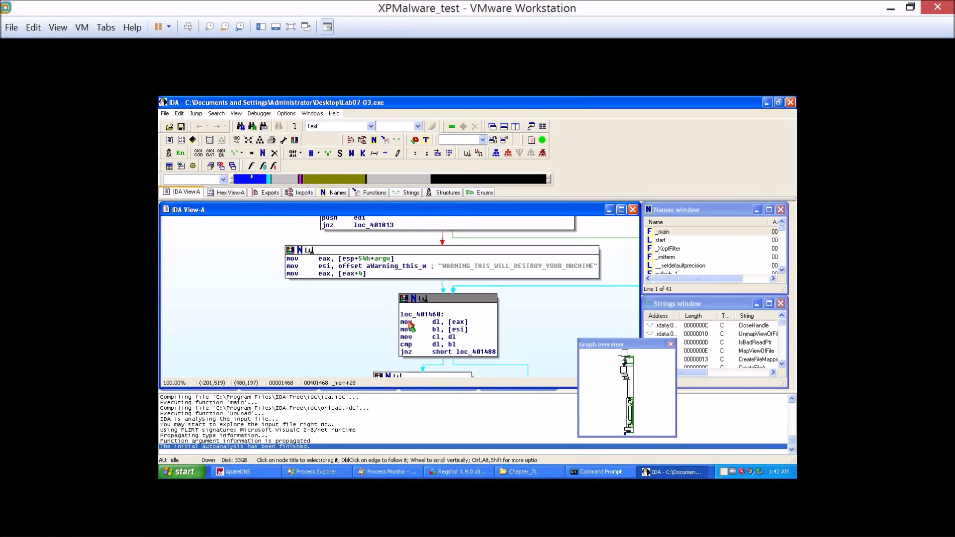
Follow main's graph past the comparison blocks to the code block that calls CreateFileA and highlight that function name.
scroll(466, 238, "down", 3)
scroll(485, 293, "down", 6)
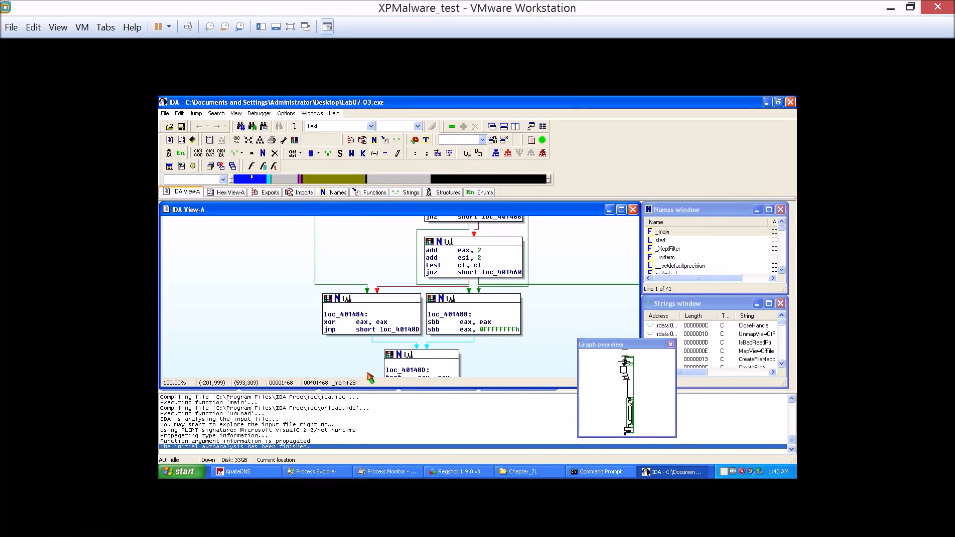
scroll(481, 336, "down", 3)
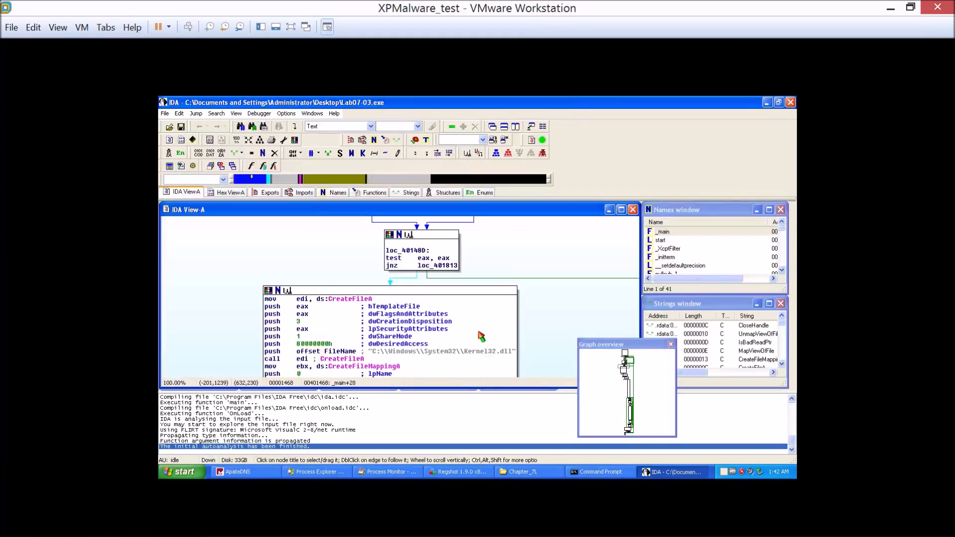
left_click(332, 300)
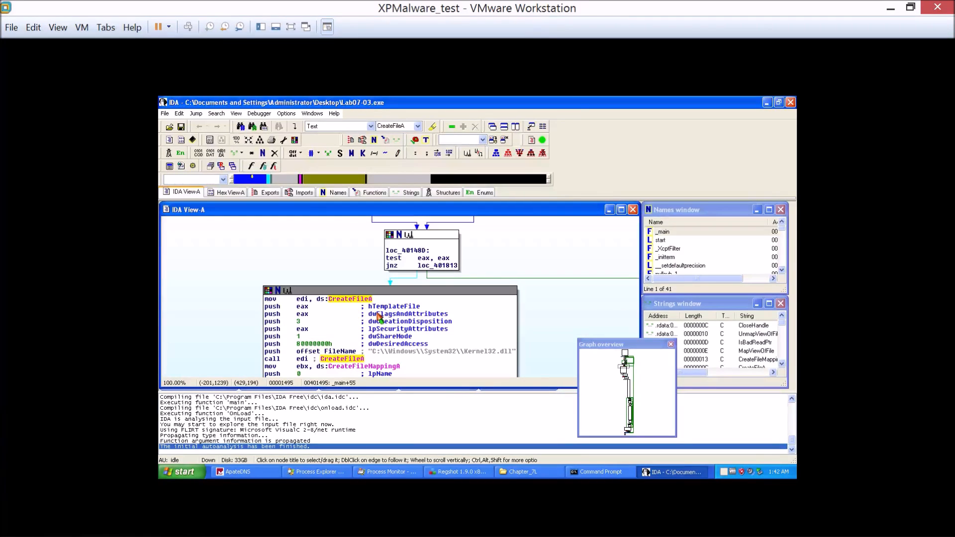
Return to the block at loc_401460 and inspect its conditional jump and the preview of the target loc_401488.
scroll(389, 323, "up", 10)
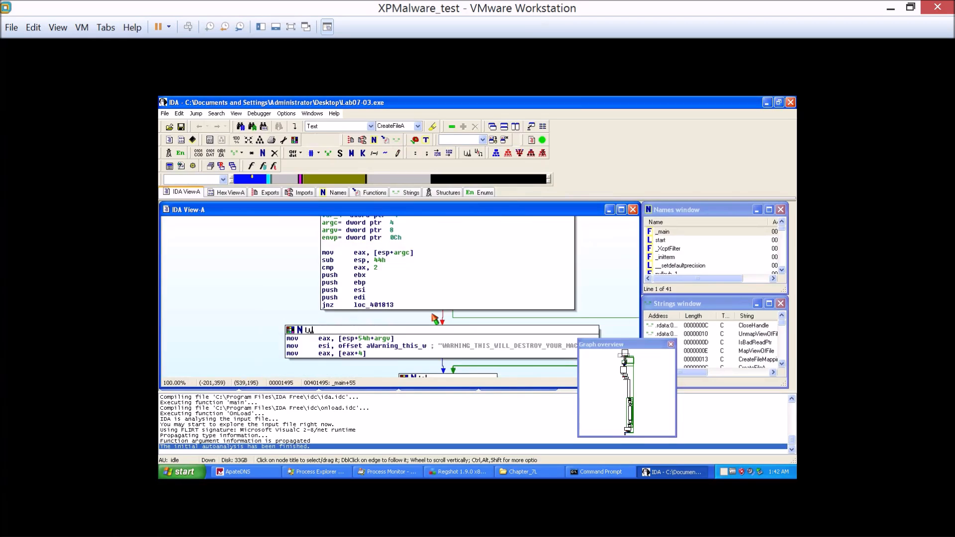
scroll(434, 318, "down", 2)
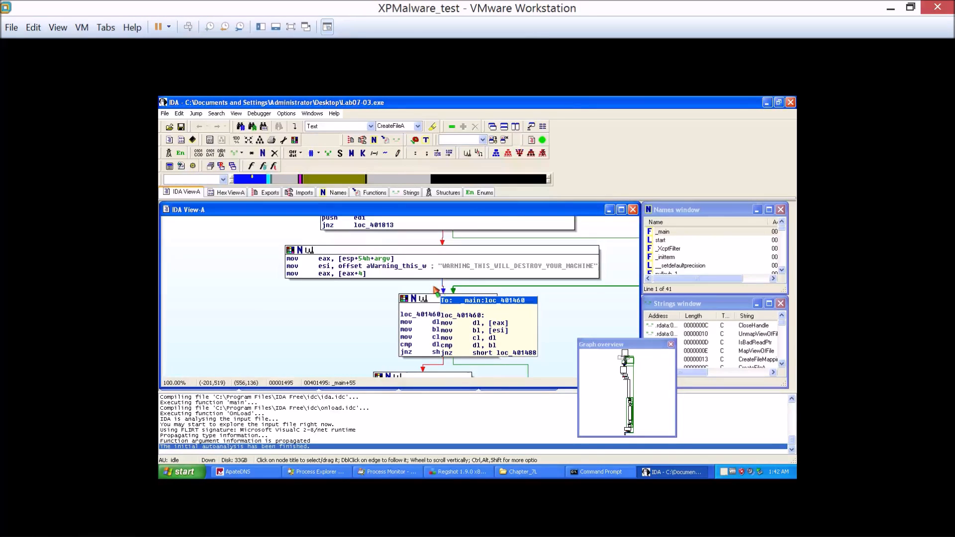
left_click(444, 352)
left_click(485, 352)
mouse_move(488, 354)
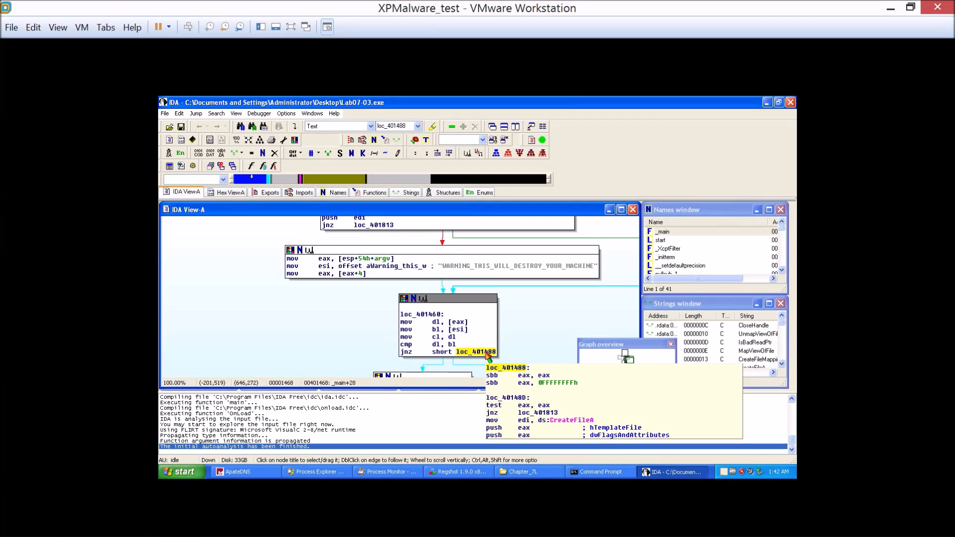
left_click(445, 353)
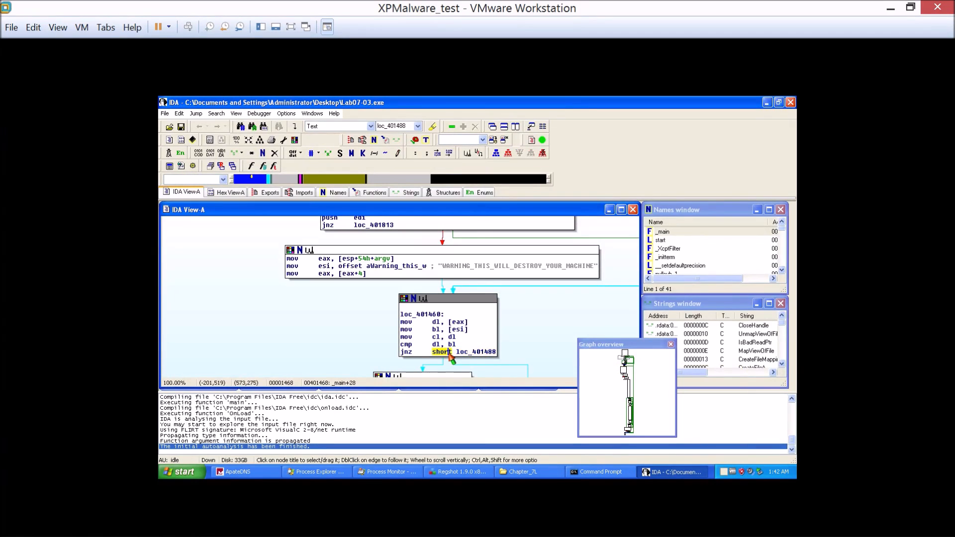
left_click(406, 352)
Trace the branches between the string comparison at loc_401460 and the CreateFileA block, returning to the warning string.
scroll(298, 325, "down", 5)
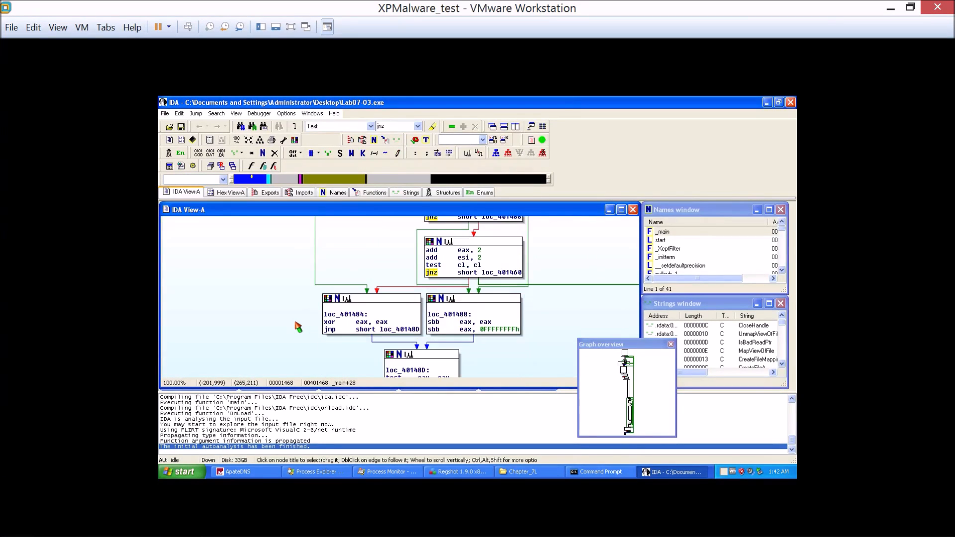
scroll(298, 327, "down", 4)
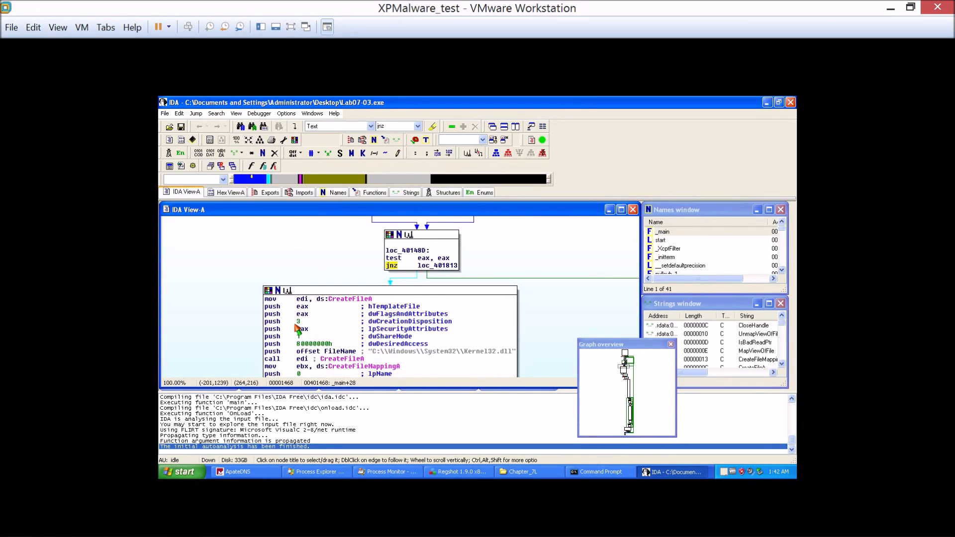
scroll(296, 328, "up", 3)
scroll(297, 330, "down", 1)
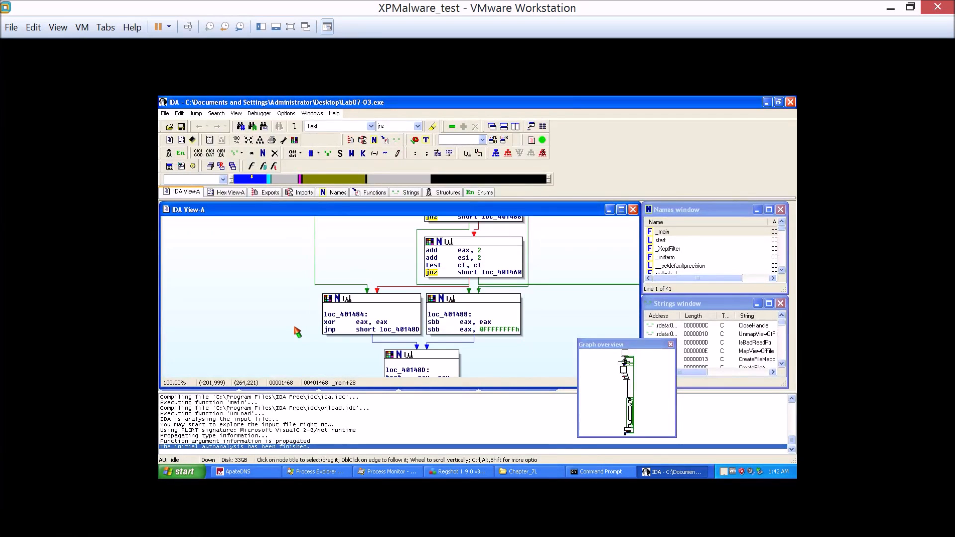
scroll(296, 328, "up", 7)
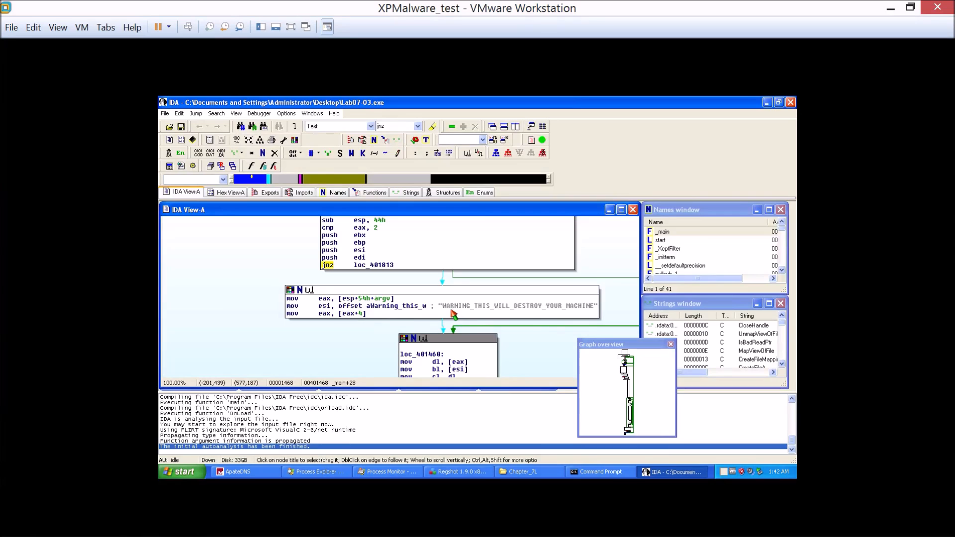
Highlight the WARNING_THIS_WILL_DESTROY_YOUR_MACHINE string and inspect the preview of the jump target loc_401813.
left_click(451, 307)
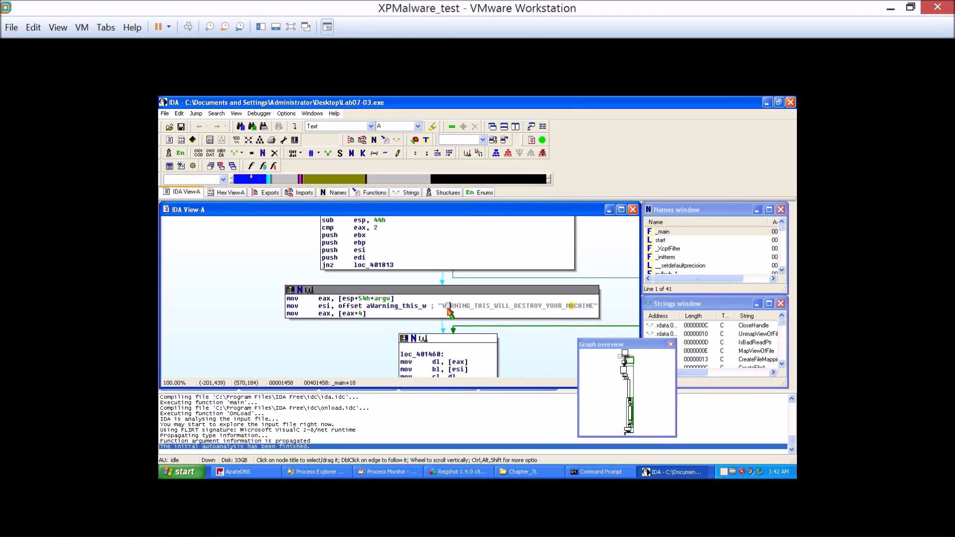
left_click(447, 307)
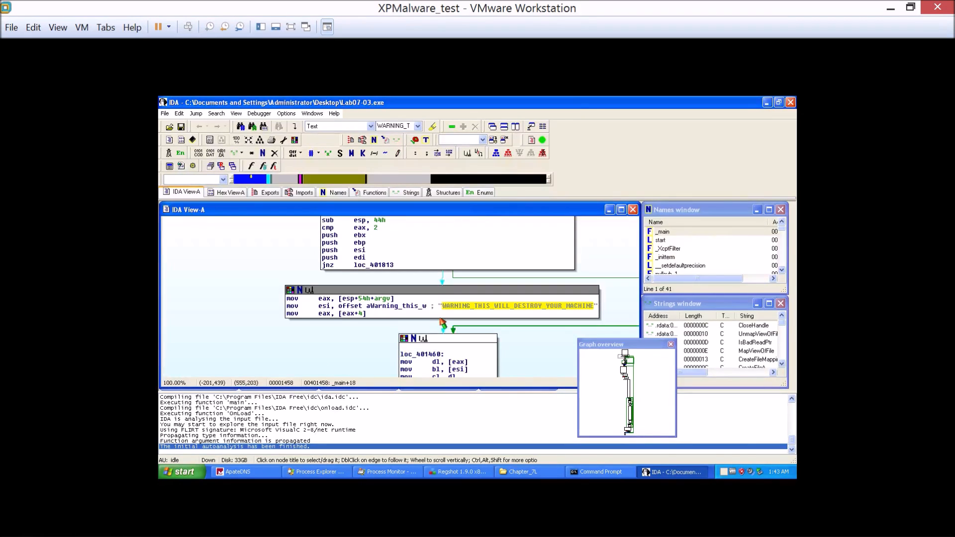
mouse_move(374, 267)
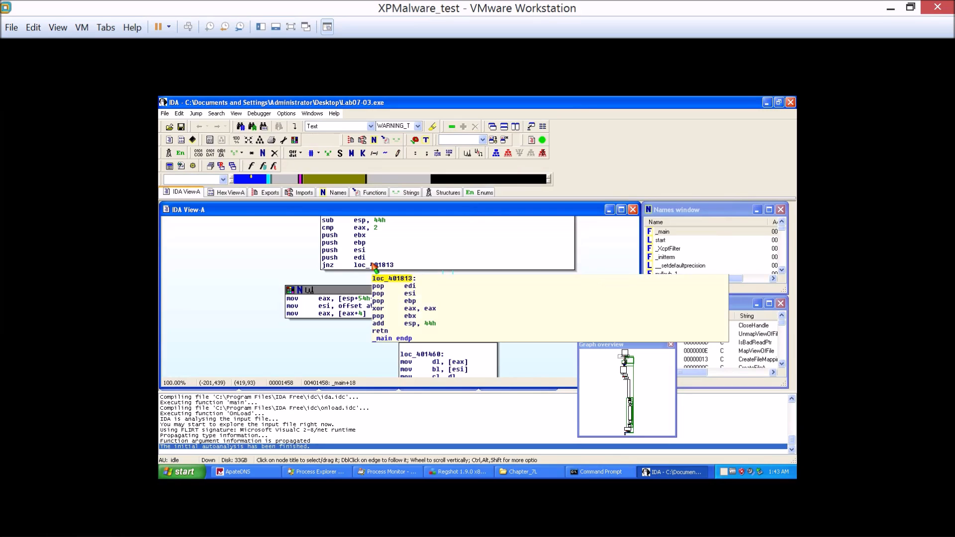
Save the current database with the Pack database (Store) option and load Lab07-03.dll from the Desktop as a Portable executable for 80386.
left_click(165, 114)
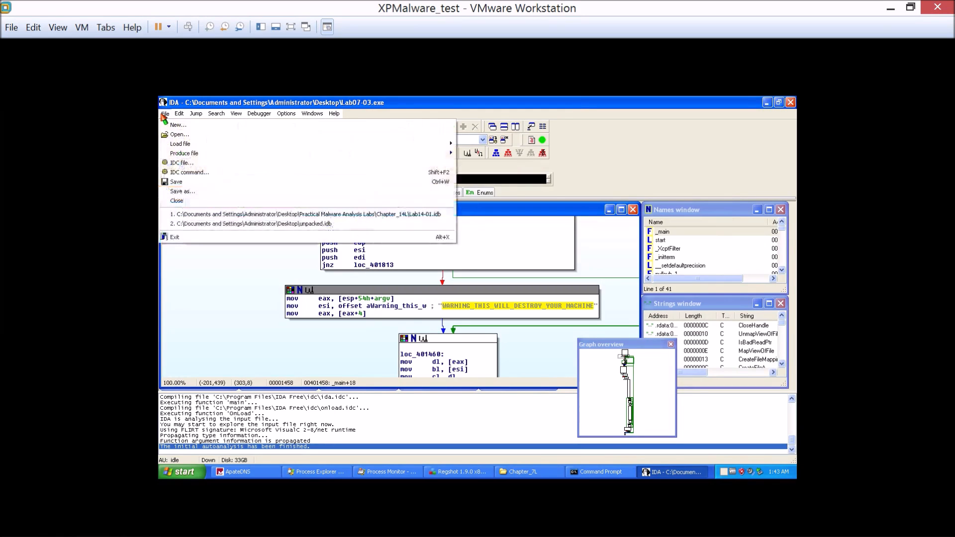
left_click(177, 135)
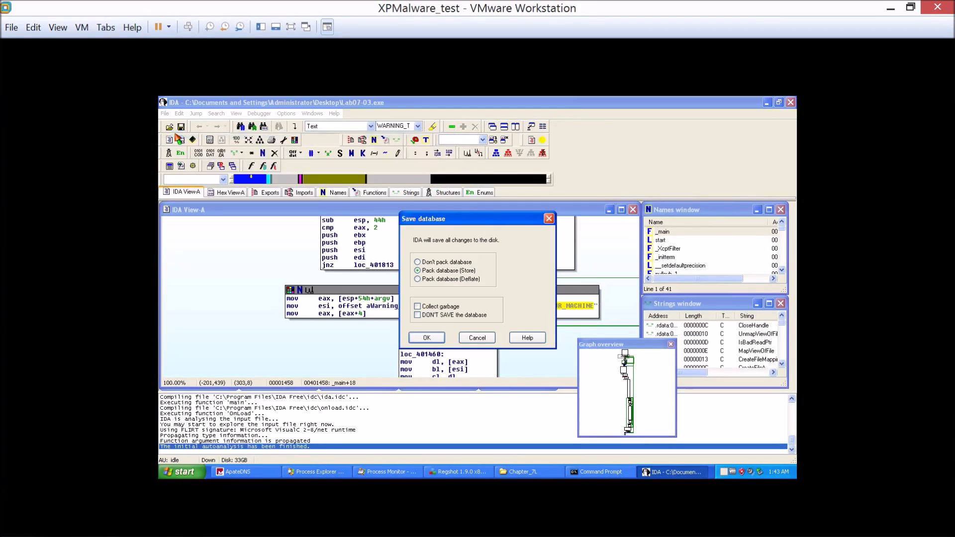
left_click(423, 338)
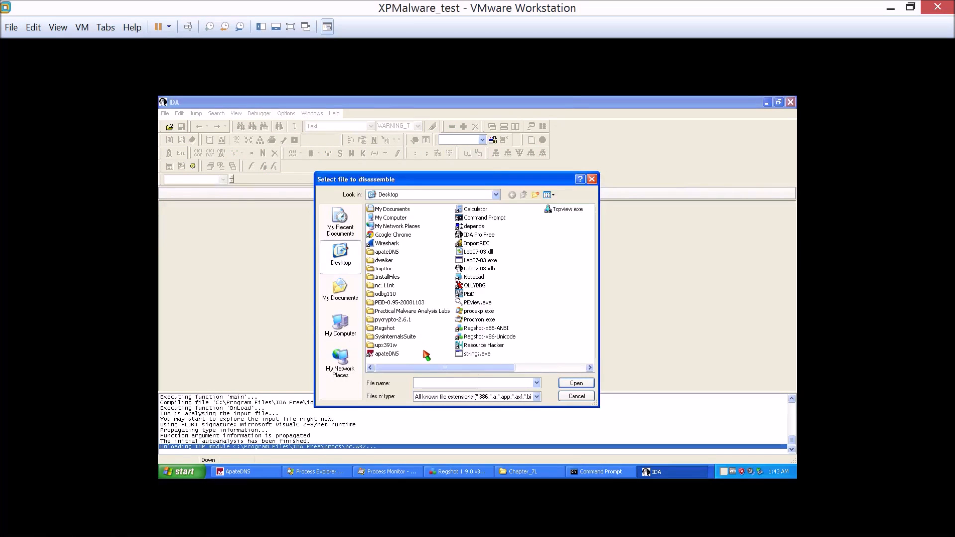
double_click(473, 252)
left_click(432, 297)
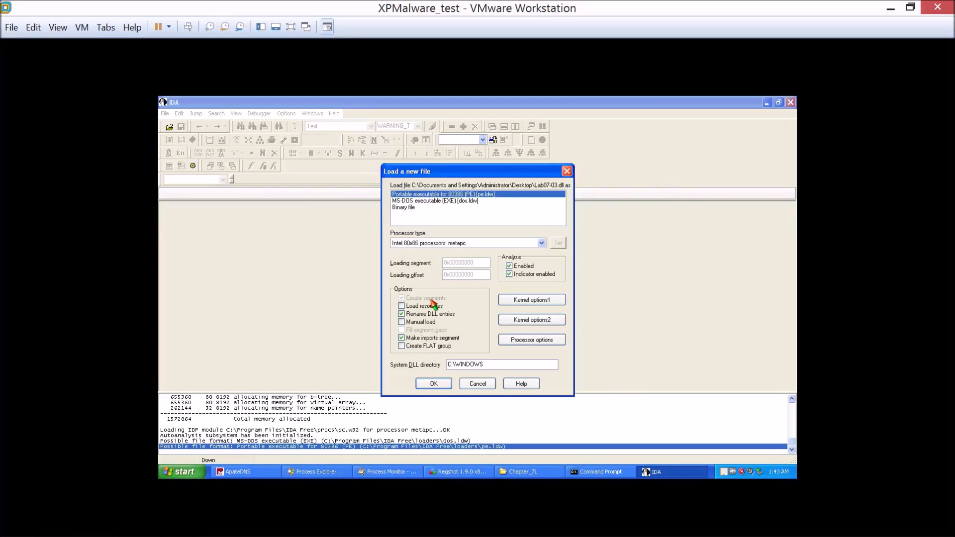
left_click(433, 384)
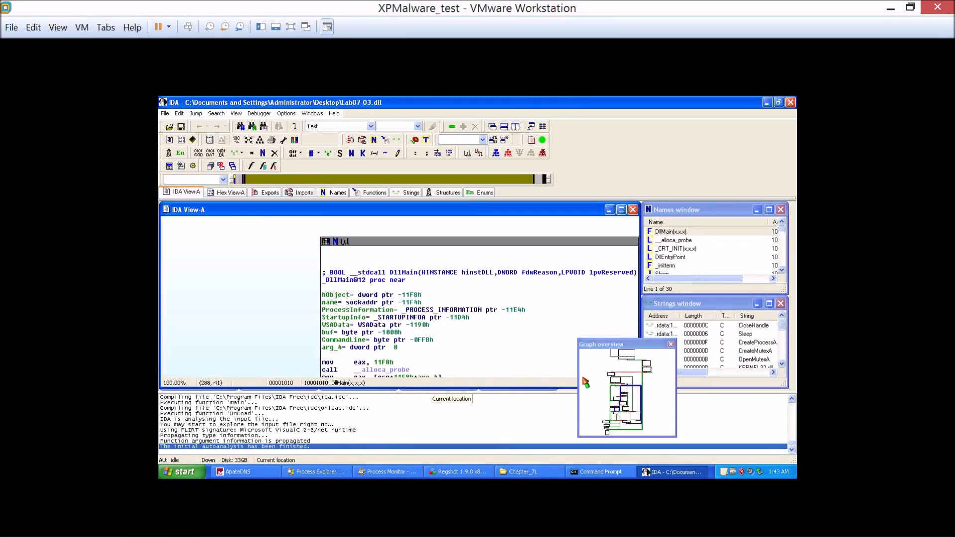
Follow DllMain's graph to the blocks calling OpenMutexA and CreateMutexA and highlight the WSAStartup call.
left_click(633, 365)
mouse_move(634, 365)
left_mouse_down()
mouse_move(643, 370)
mouse_move(640, 438)
mouse_move(619, 417)
mouse_move(642, 378)
left_mouse_up()
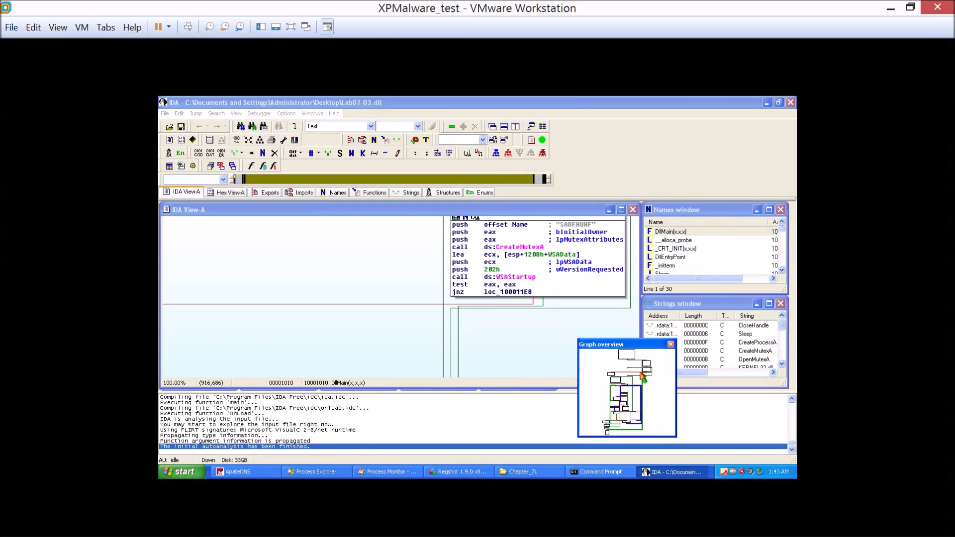
scroll(520, 352, "up", 2)
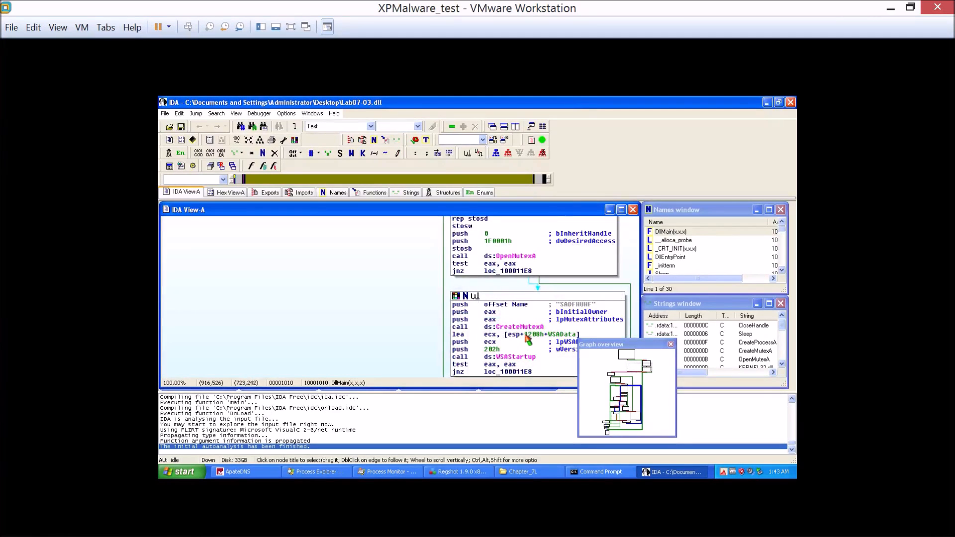
left_click(497, 358)
scroll(520, 348, "down", 3)
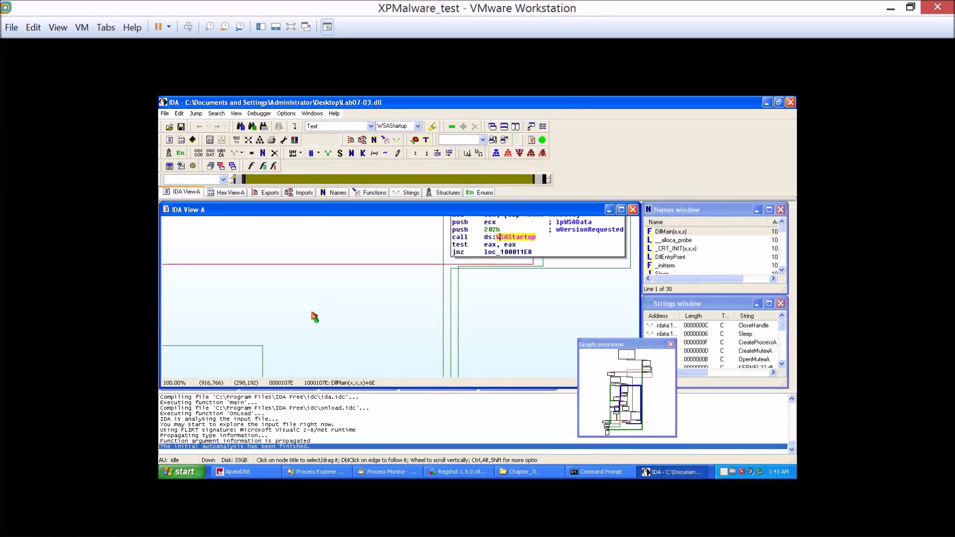
Inspect the jnz to loc_100011E8 after the WSAStartup call and highlight both the jump and the function name.
left_click_drag(274, 321, 575, 287)
left_click_drag(319, 282, 431, 318)
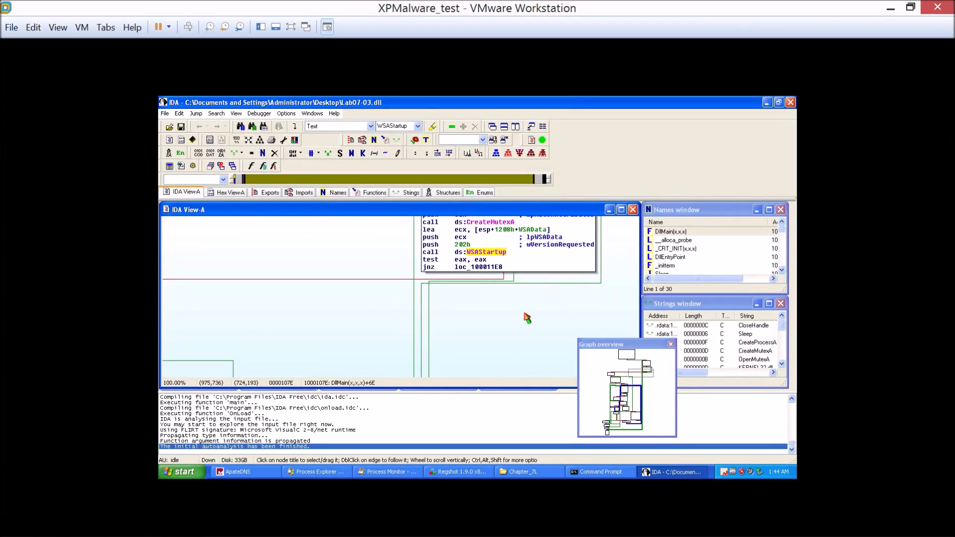
left_click(427, 267)
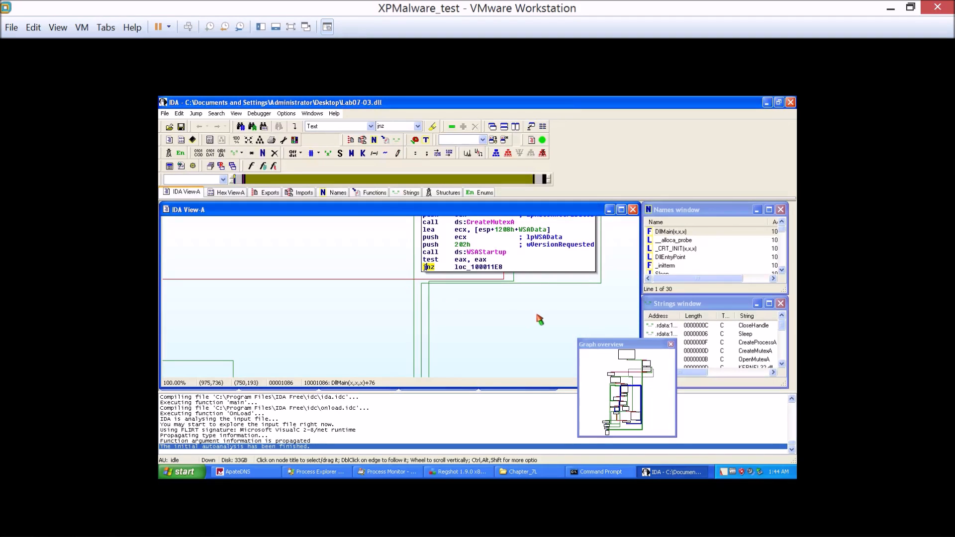
left_click(486, 252)
Trace the branch from WSAStartup to the block that uses 127.26.152.13 and calls connect, and examine its exit branches.
left_click_drag(317, 348, 445, 304)
left_click_drag(350, 293, 492, 231)
left_click_drag(312, 325, 303, 294)
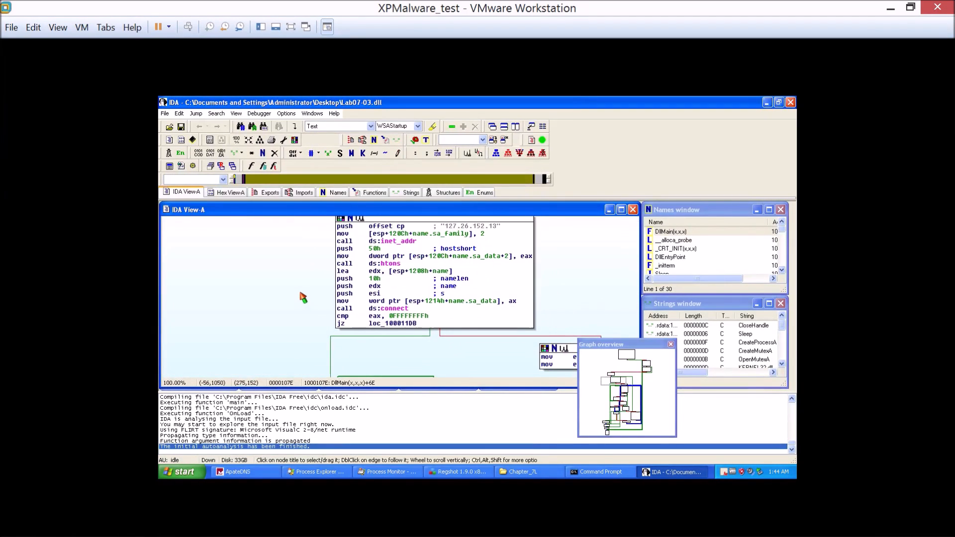
left_click_drag(319, 330, 250, 367)
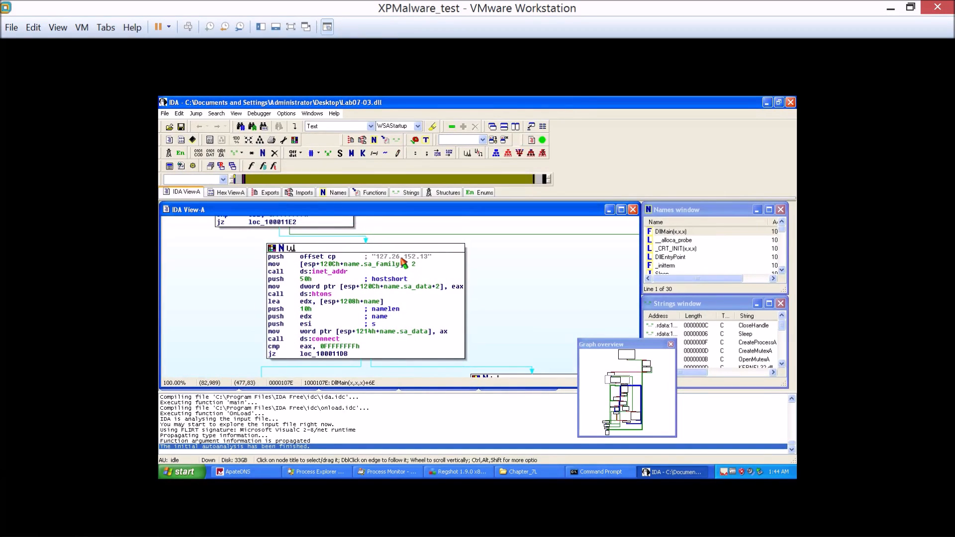
left_click_drag(224, 357, 224, 273)
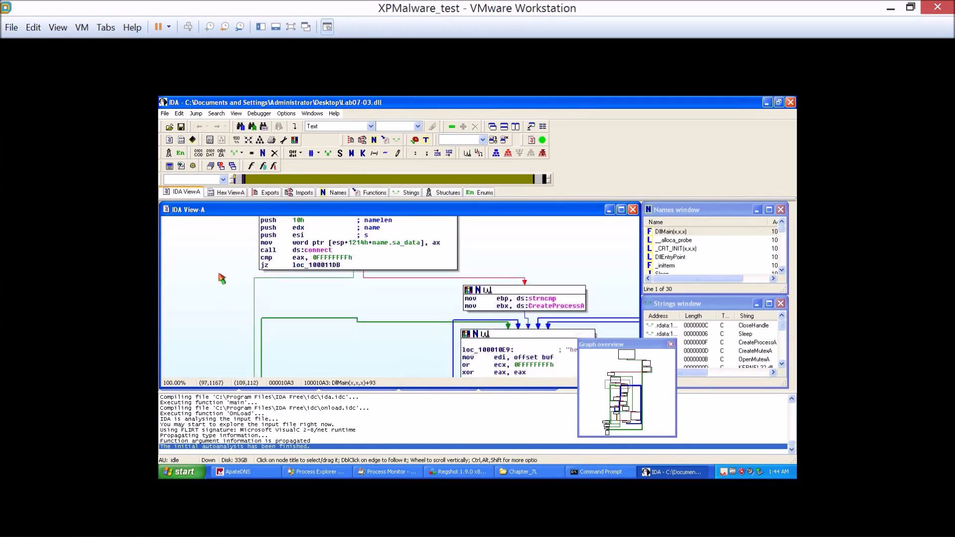
mouse_move(413, 368)
left_mouse_down()
mouse_move(371, 338)
mouse_move(403, 368)
left_mouse_up()
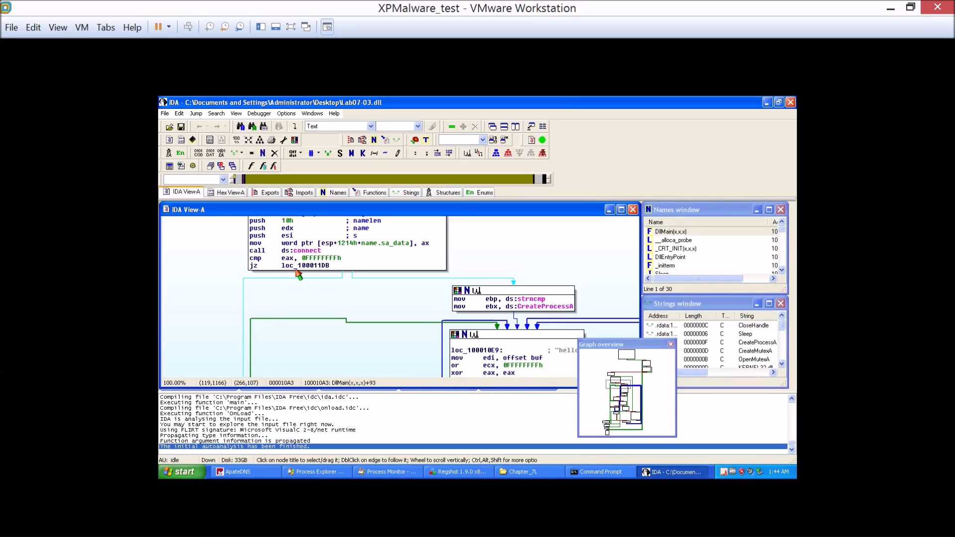
Trace connect's failure path down to the closesocket and WSACleanup blocks, and return to the connect block.
scroll(202, 367, "down", 10)
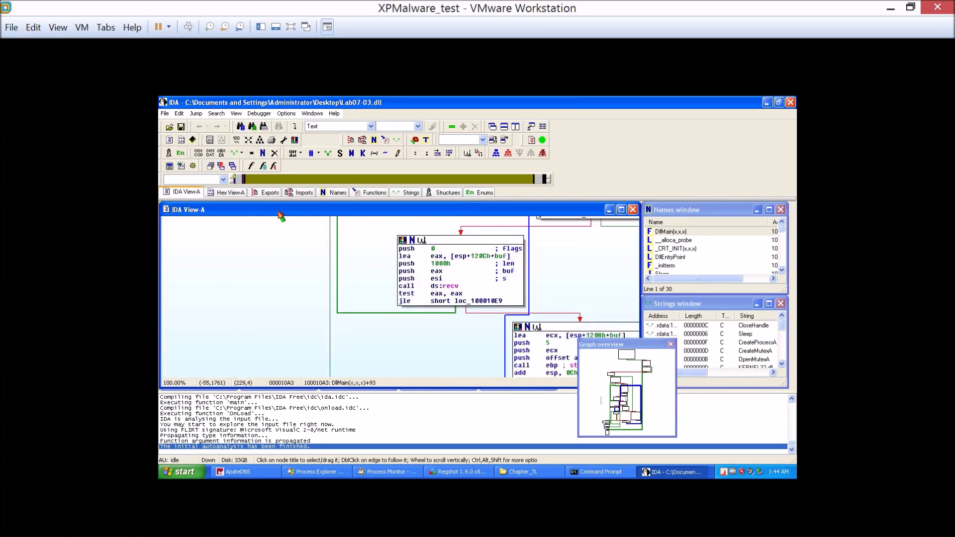
scroll(257, 350, "down", 7)
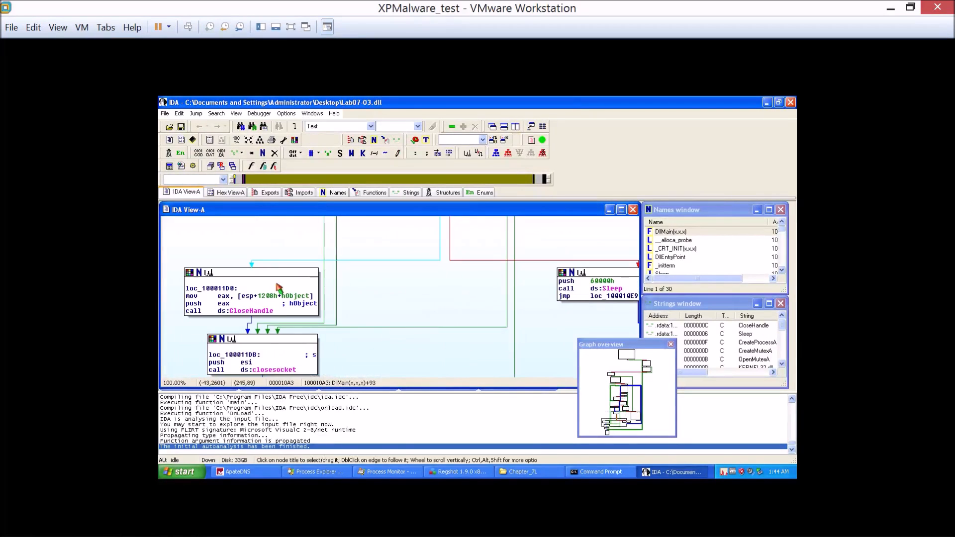
scroll(397, 332, "up", 5)
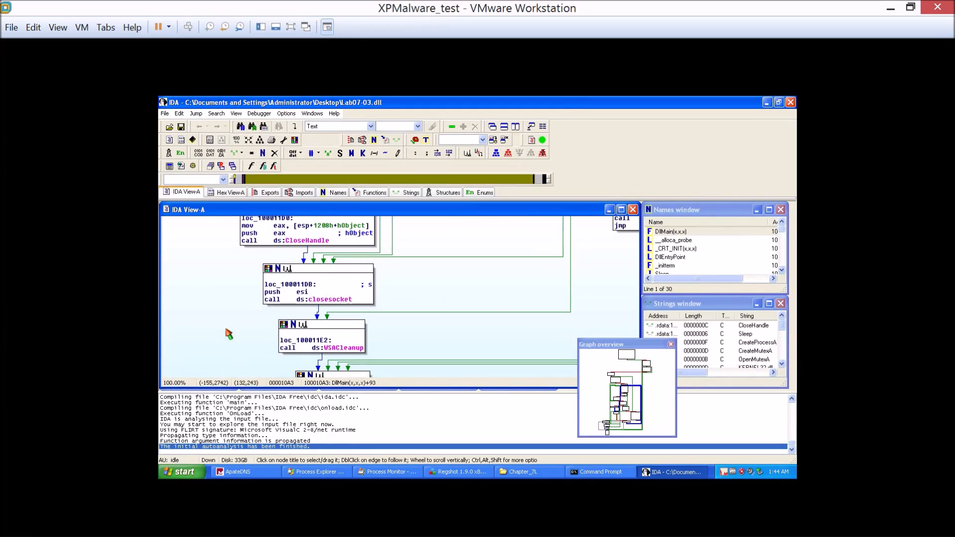
scroll(230, 353, "up", 13)
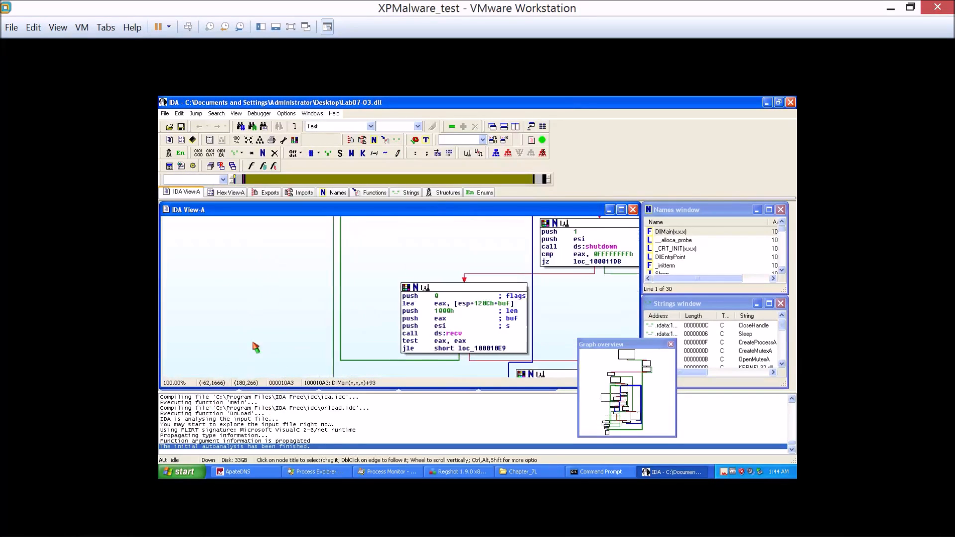
left_click_drag(248, 282, 209, 312)
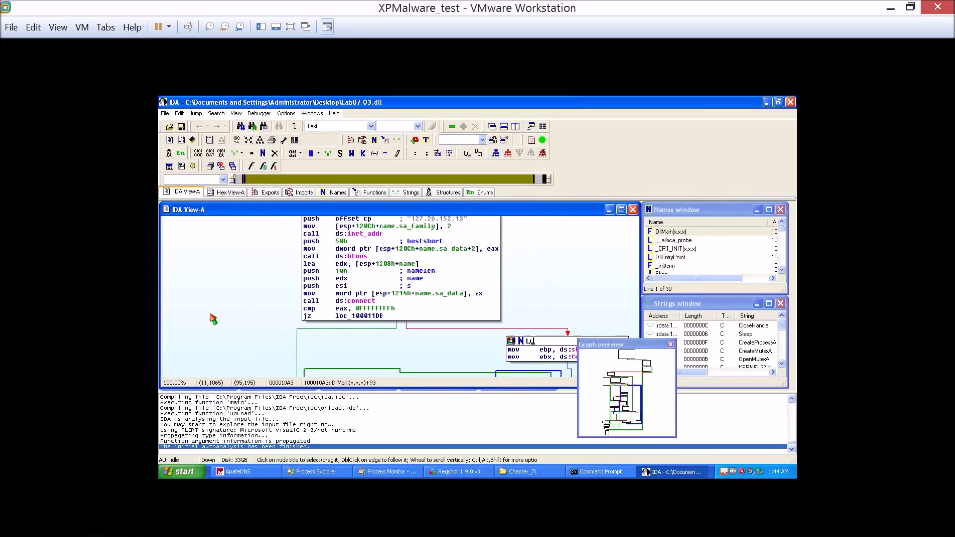
Follow the success branch from connect to the block at loc_100010E9 and highlight the "hello" string.
left_click_drag(593, 267, 496, 207)
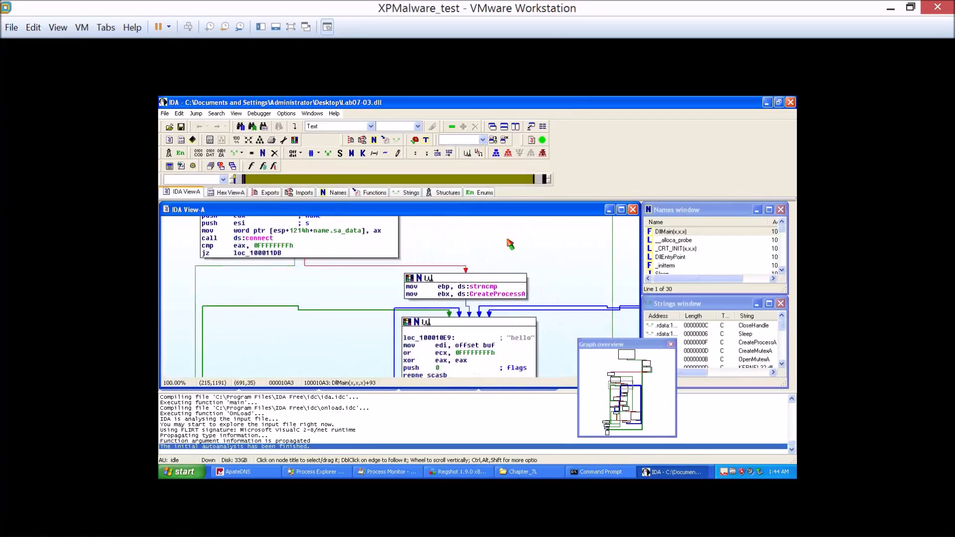
left_click_drag(566, 281, 494, 246)
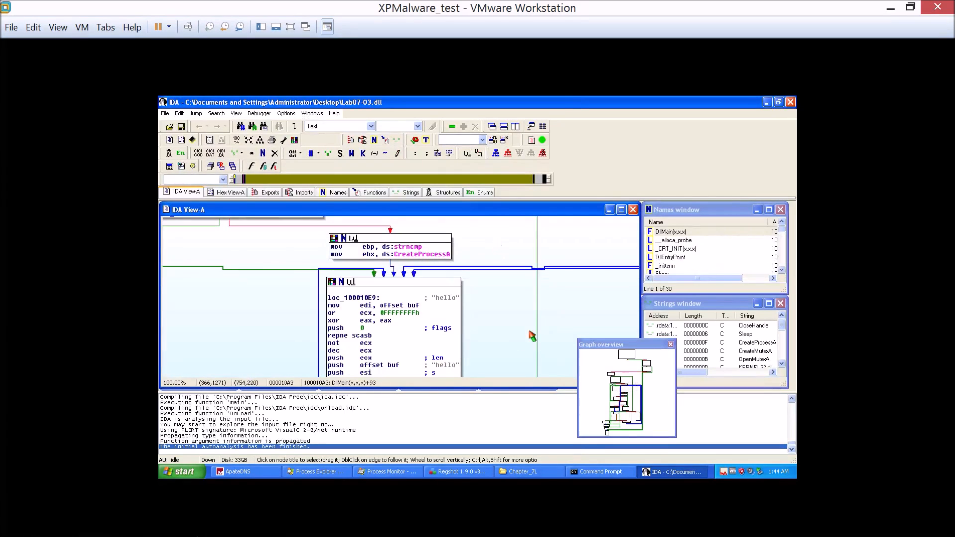
left_click_drag(499, 355, 499, 302)
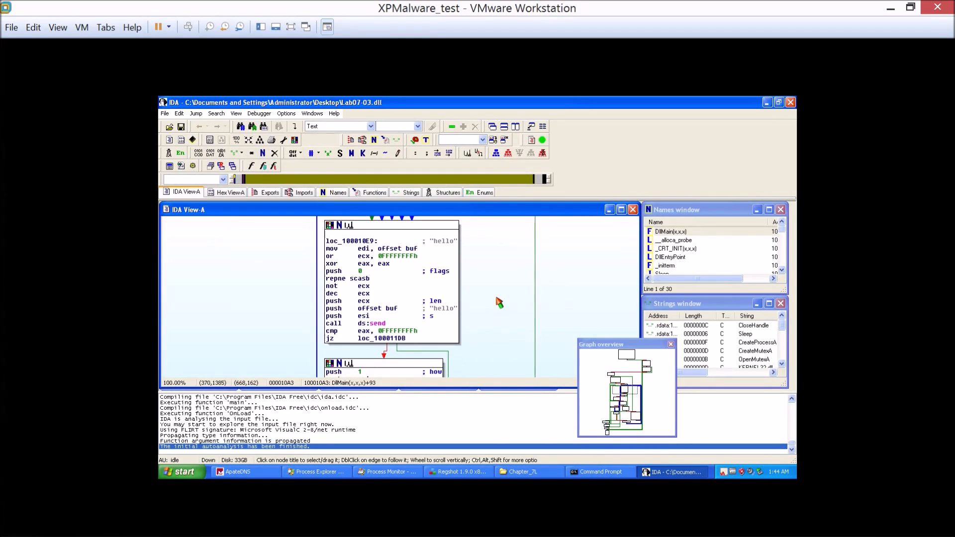
left_click(442, 242)
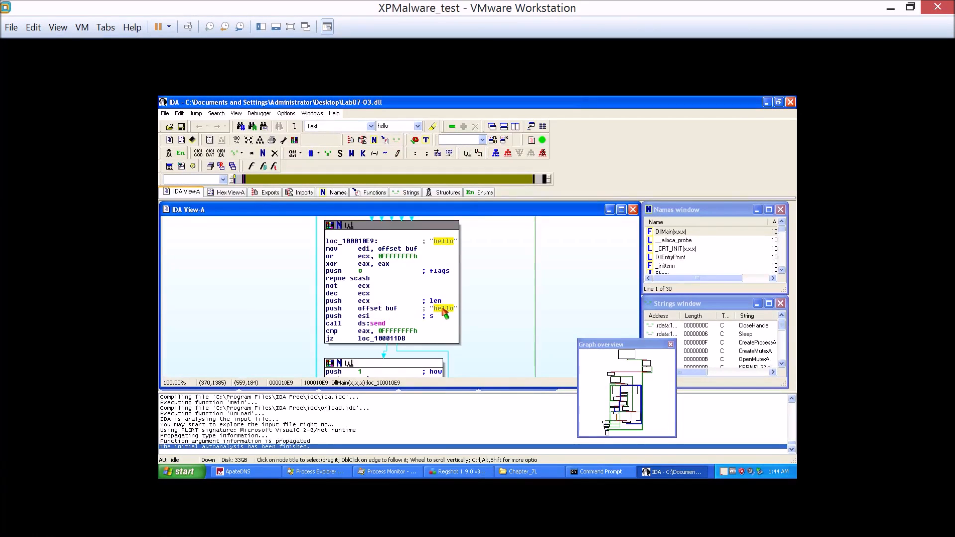
Highlight the send call in the loc_100010E9 block and the shutdown call in the block below it.
left_click_drag(254, 371, 263, 285)
left_click(371, 242)
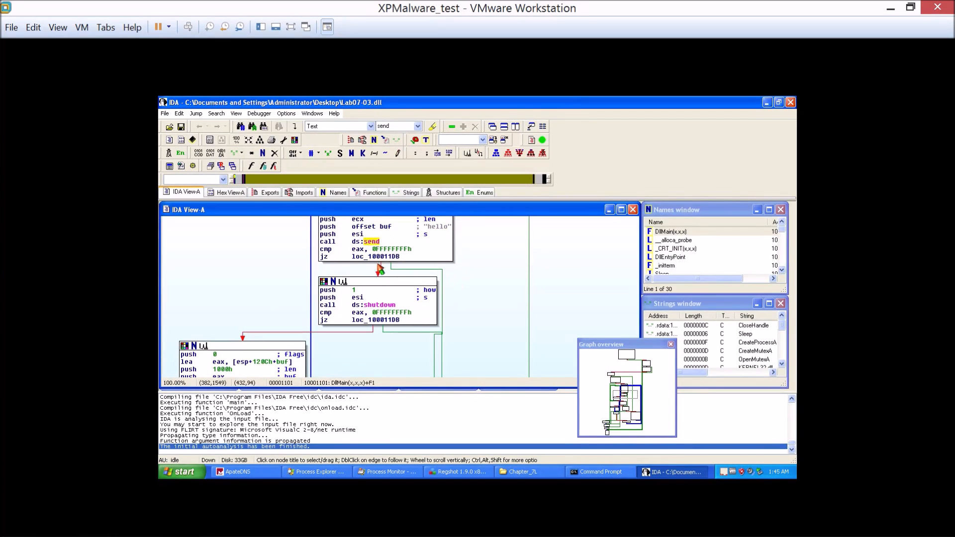
left_click(375, 305)
left_click_drag(236, 316, 213, 295)
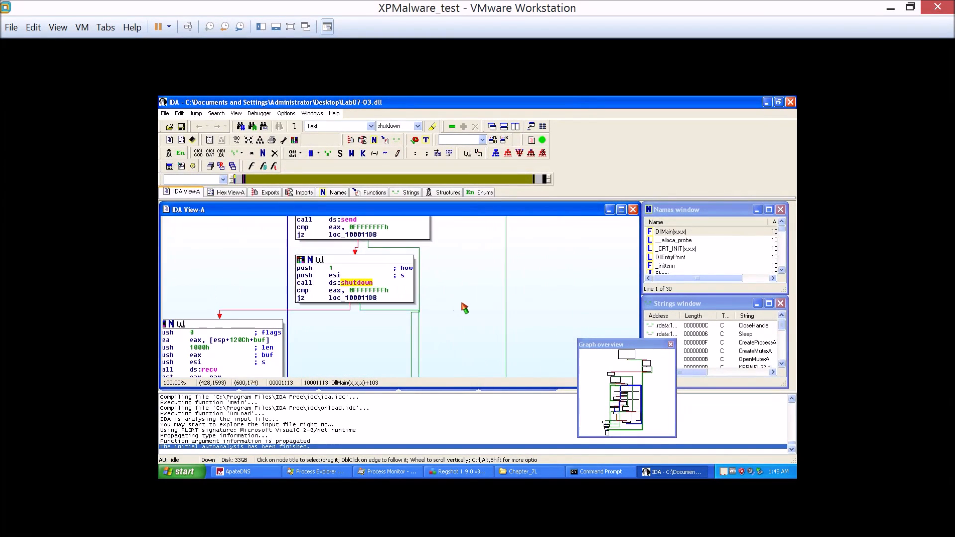
Highlight loc_100011DB to compare the jumps after send and shutdown, and highlight the shutdown call again.
left_click(373, 234)
left_click_drag(452, 319, 460, 205)
left_click_drag(458, 346, 490, 370)
left_click_drag(358, 290, 374, 382)
mouse_move(402, 300)
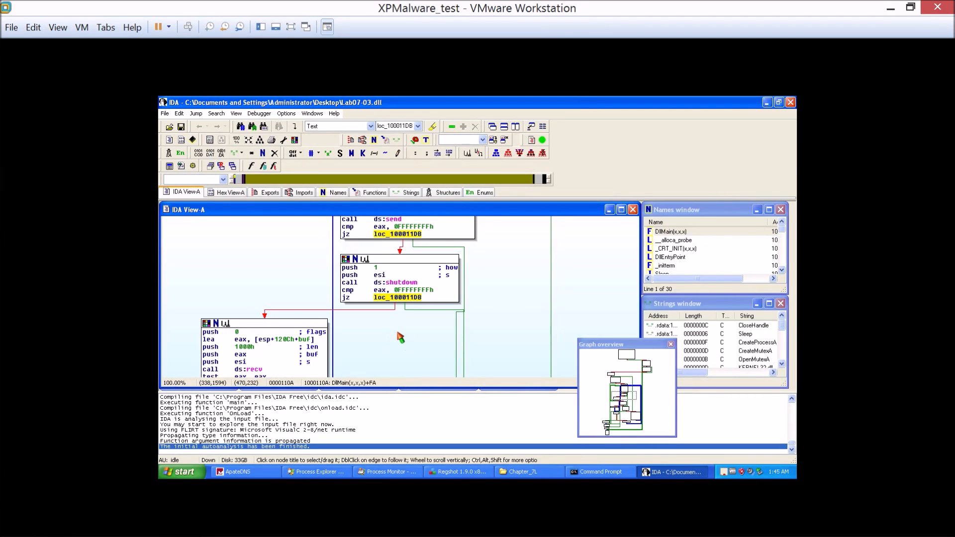
left_click_drag(401, 349, 409, 372)
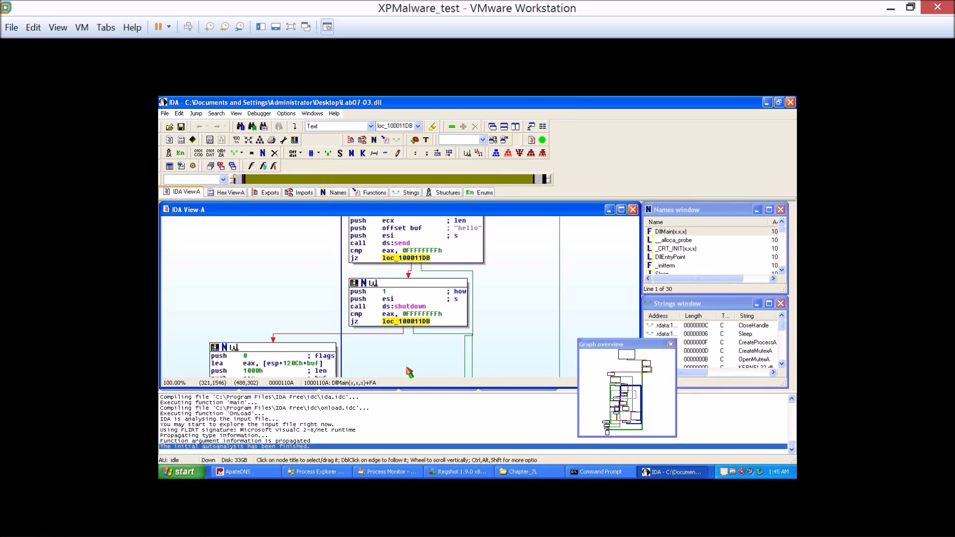
left_click(408, 306)
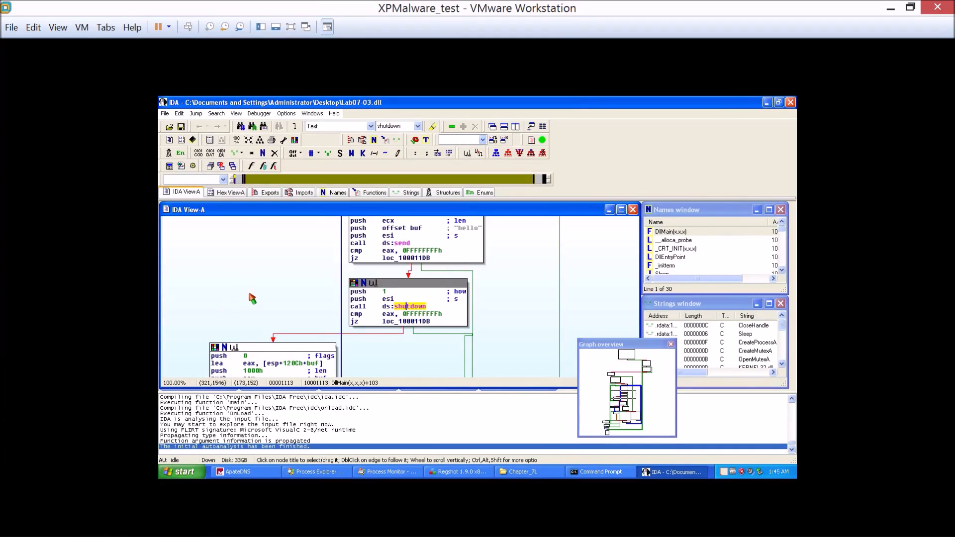
mouse_move(245, 304)
left_mouse_down()
mouse_move(264, 254)
mouse_move(247, 318)
left_mouse_up()
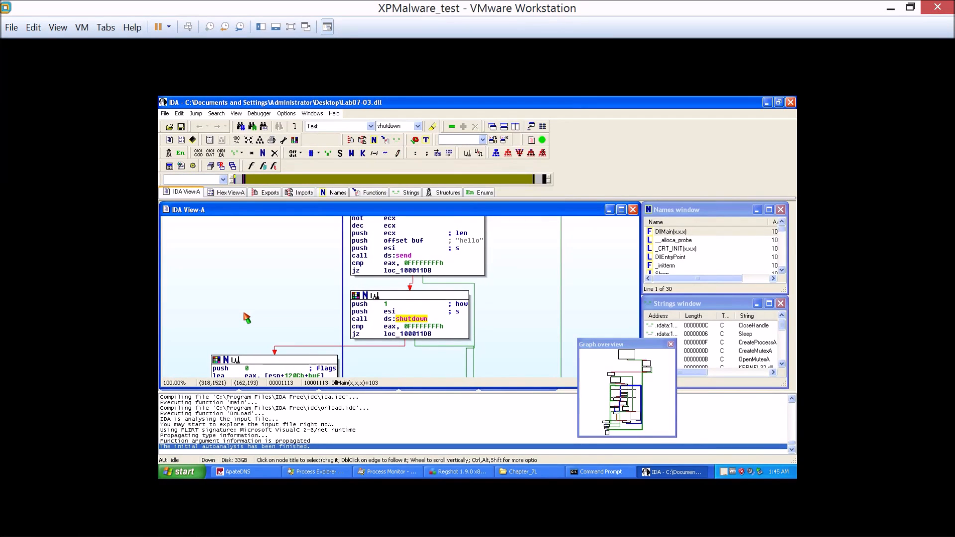
Follow the branch from shutdown to highlight the recv call and view the "sleep" strncmp block, and return to the "hello" send block.
mouse_move(406, 257)
left_click_drag(229, 313, 266, 220)
left_click_drag(283, 368, 325, 405)
left_click(282, 267)
left_click_drag(274, 282, 211, 176)
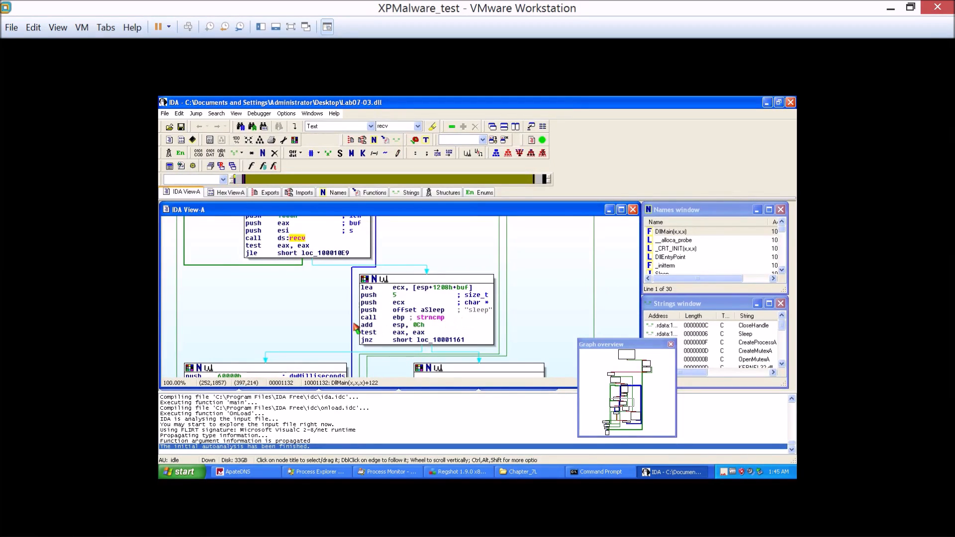
scroll(288, 314, "up", 5)
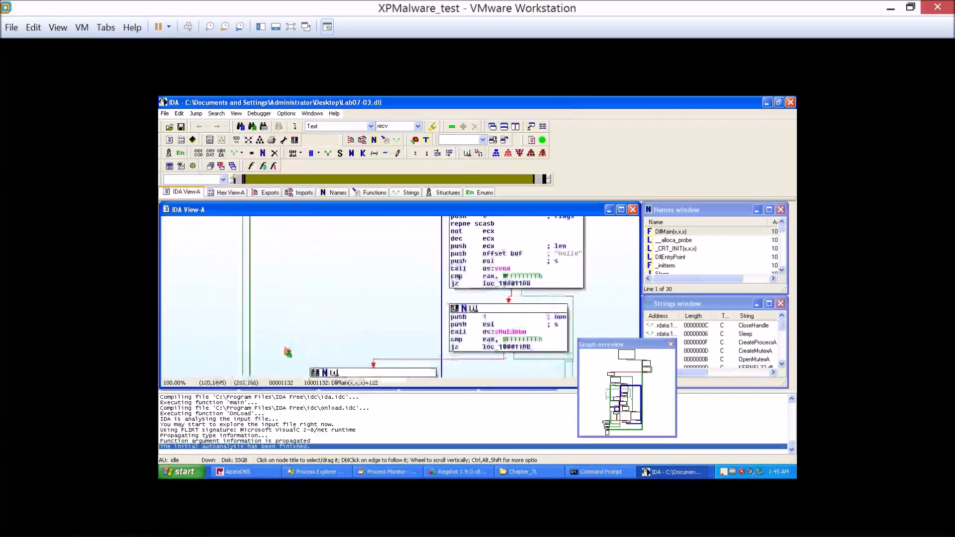
left_click_drag(403, 295, 276, 236)
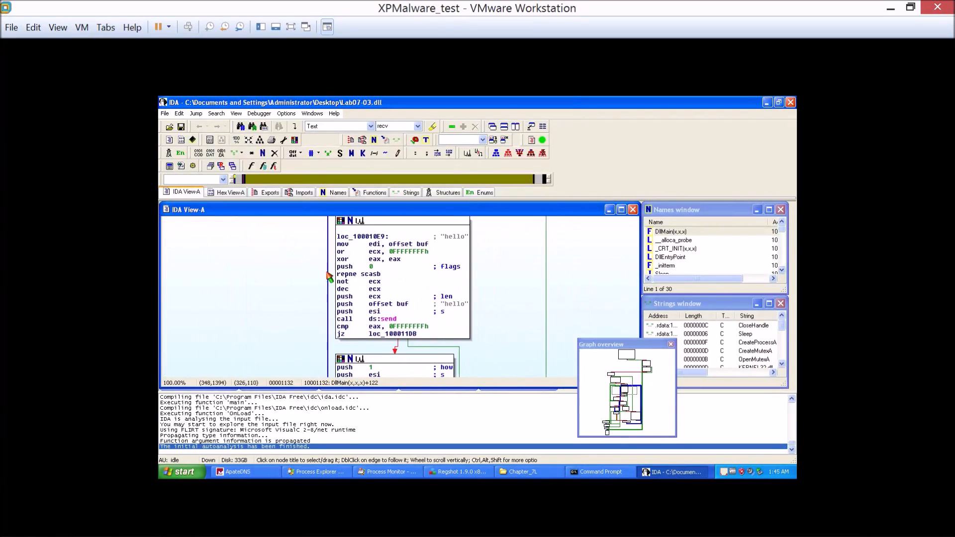
Follow the branch from the "hello" block to recv, highlight its loc_100010E9 jump target, and view the "sleep" comparison and its Sleep branch.
left_click_drag(270, 321, 307, 167)
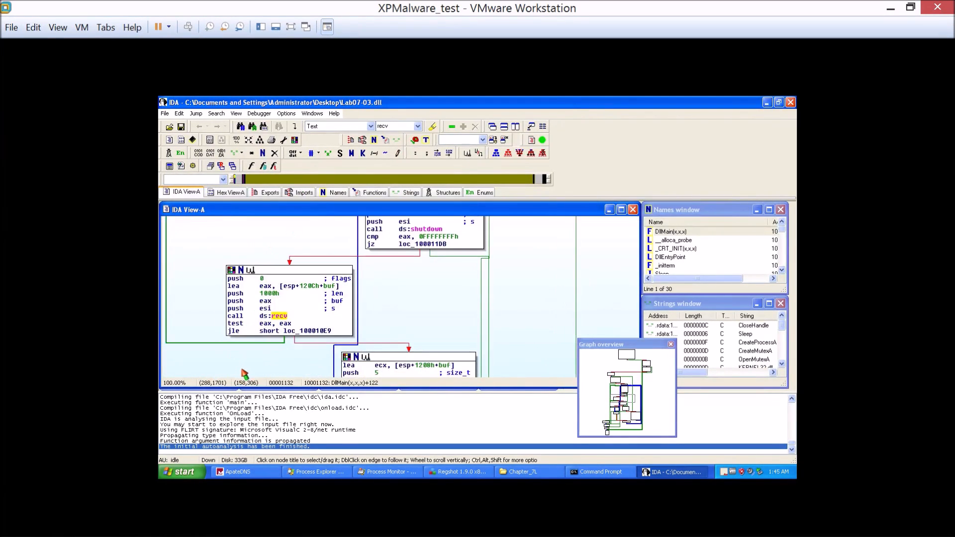
left_click_drag(244, 373, 271, 313)
left_click(323, 274)
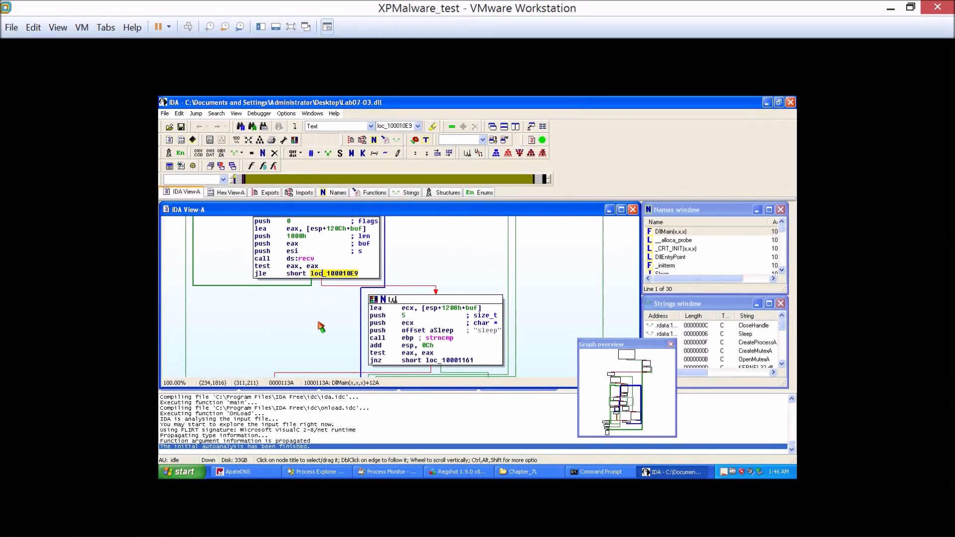
left_click_drag(308, 341, 284, 291)
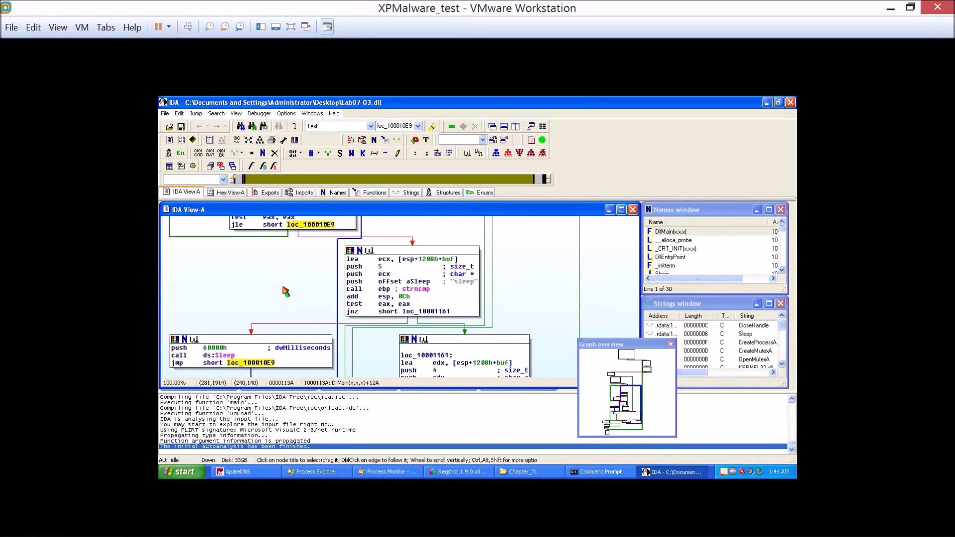
left_click_drag(282, 287, 293, 305)
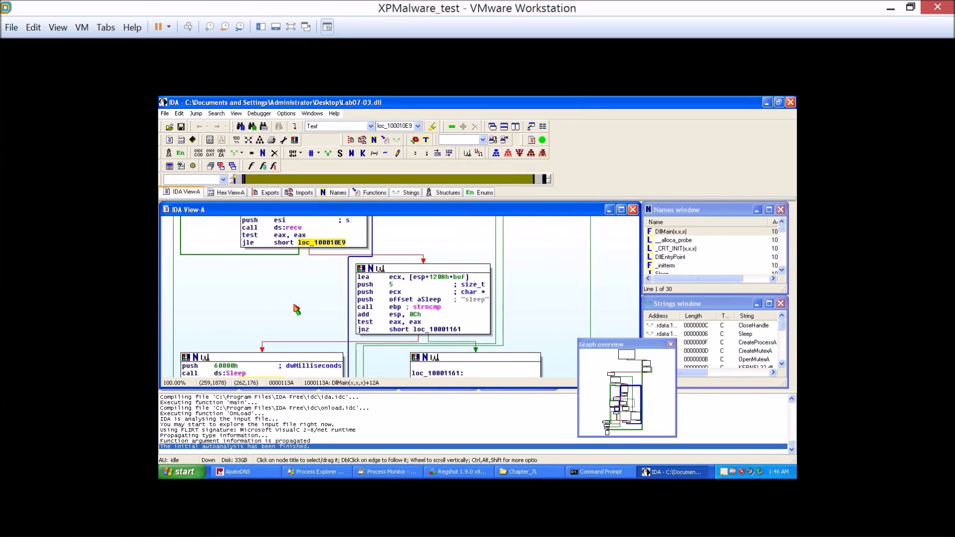
left_click_drag(297, 309, 284, 262)
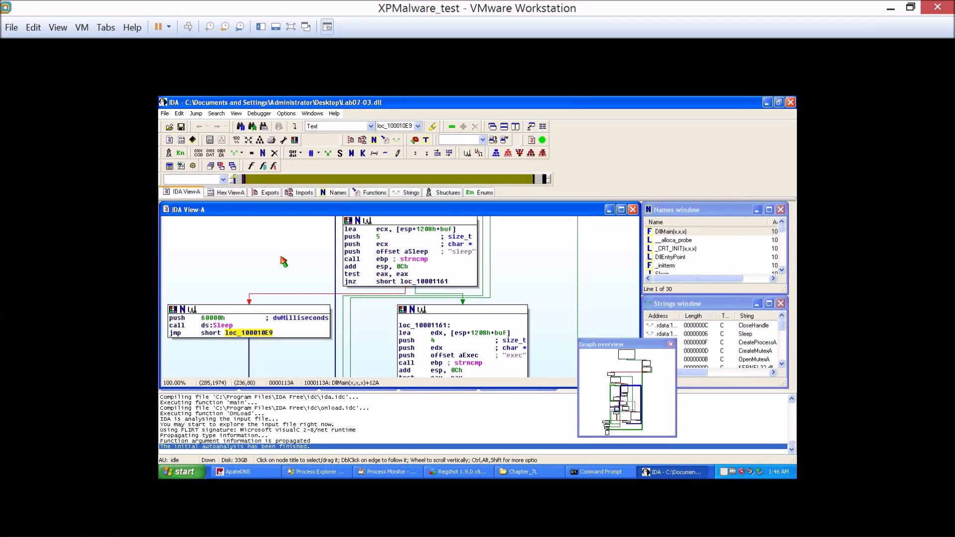
left_click_drag(283, 261, 308, 302)
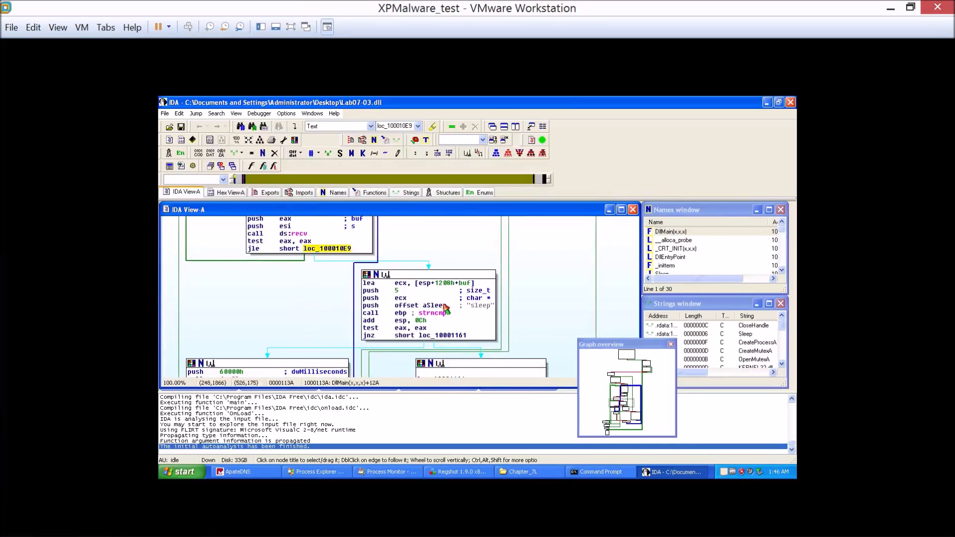
Highlight the "sleep" string and aSleep in the strncmp block, and the Sleep call and its 60000h argument in the branch below.
left_click(477, 306)
left_click(427, 305)
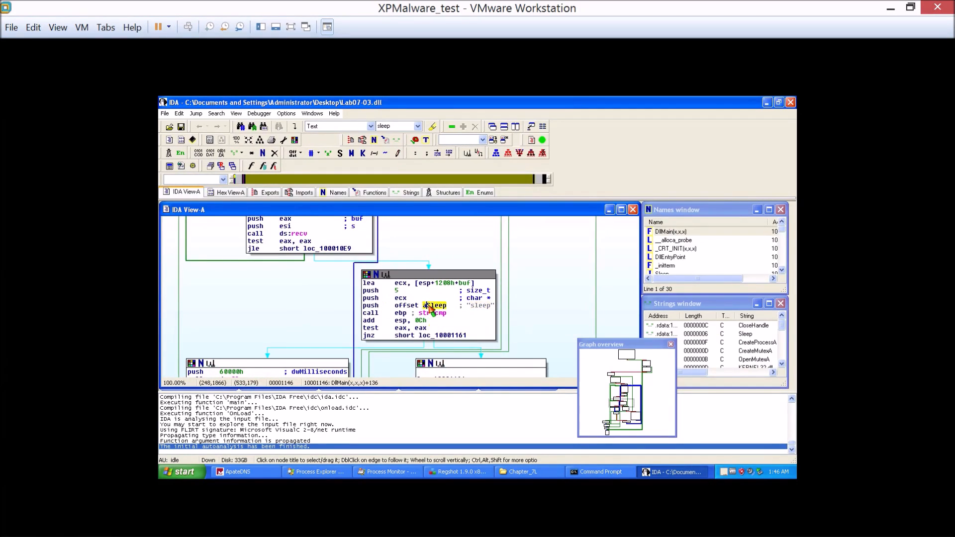
mouse_move(438, 316)
left_click_drag(275, 326, 291, 283)
mouse_move(277, 343)
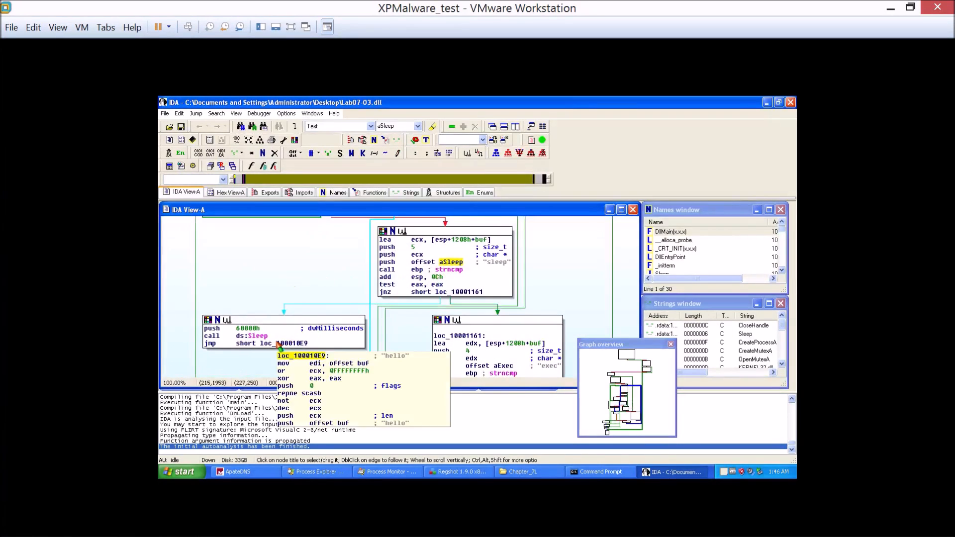
mouse_move(454, 272)
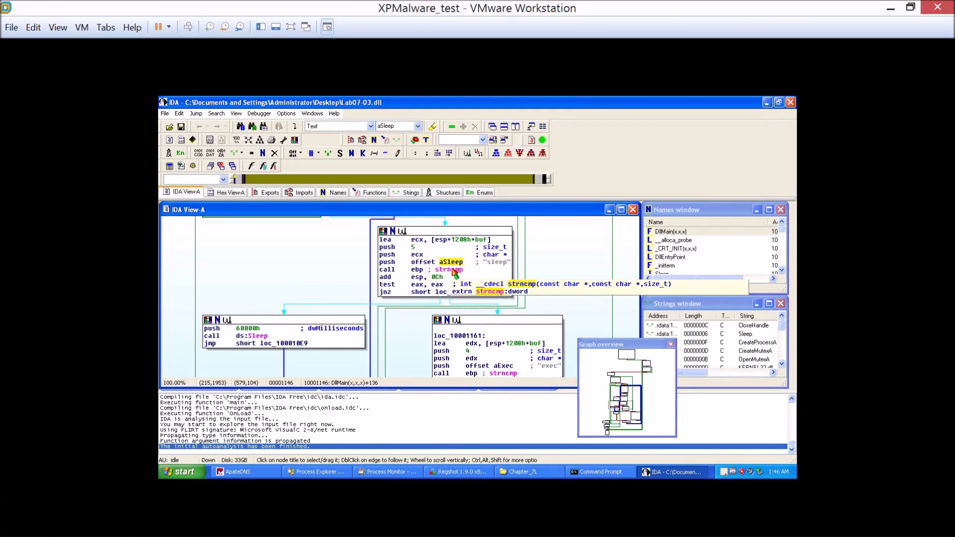
left_click(502, 262)
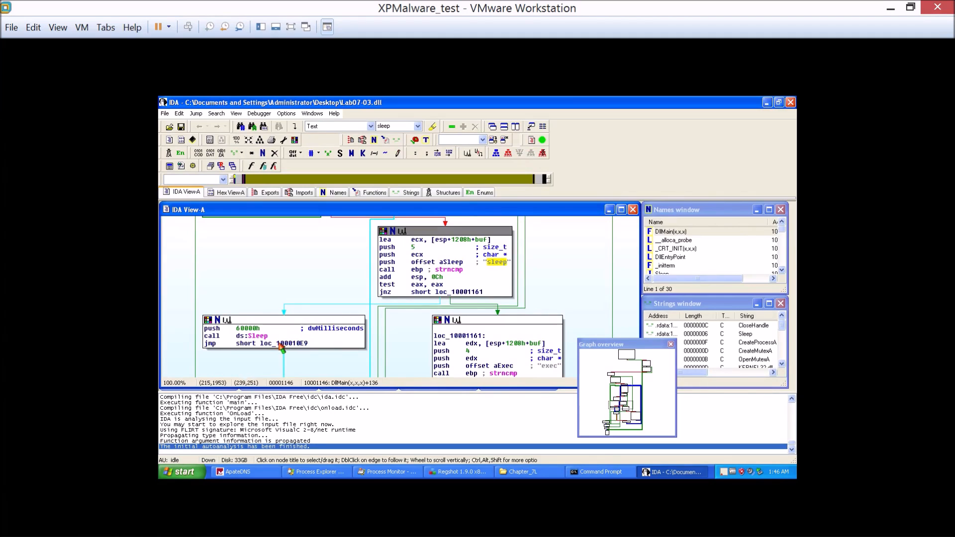
left_click(251, 336)
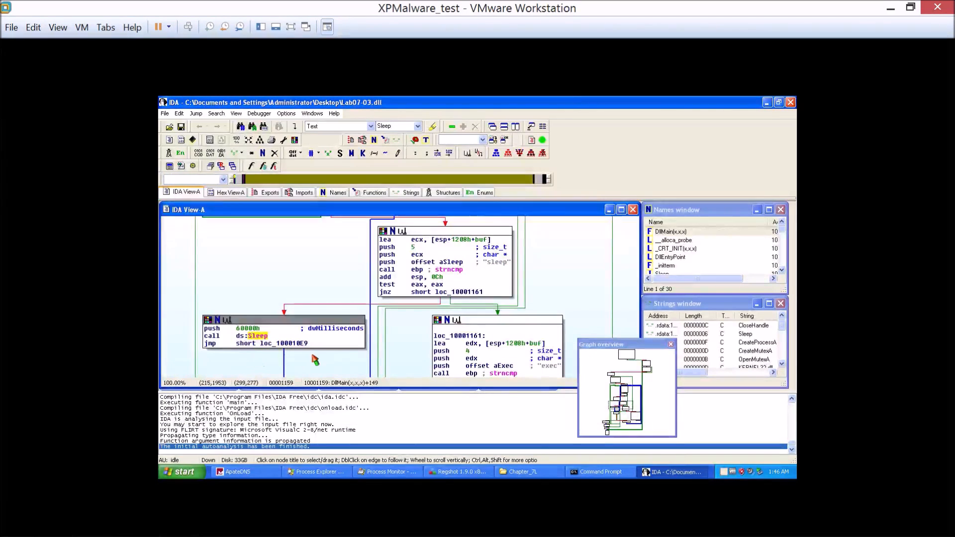
left_click(238, 329)
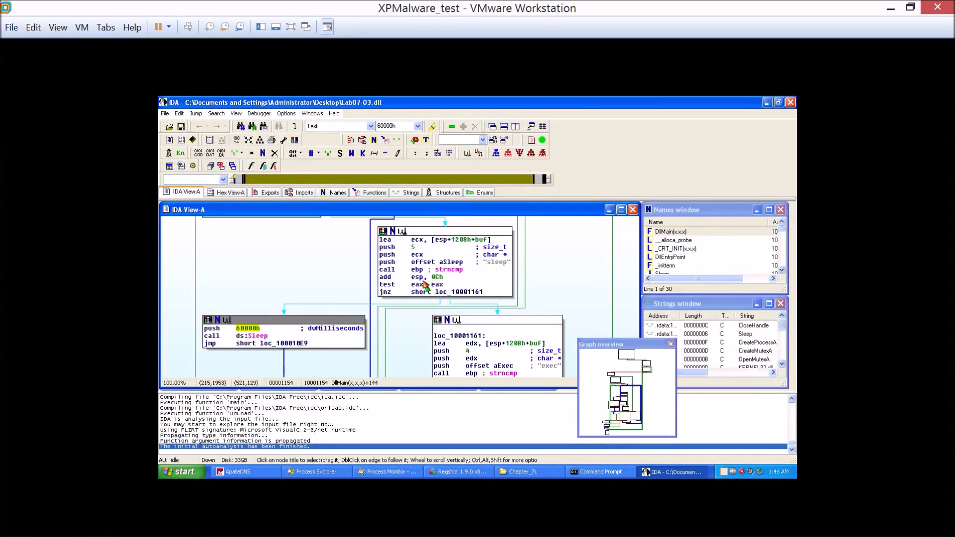
Follow the other branch to the block at loc_10001161 and highlight the "exec" string passed to strncmp.
left_click(589, 311)
left_click_drag(587, 307, 558, 221)
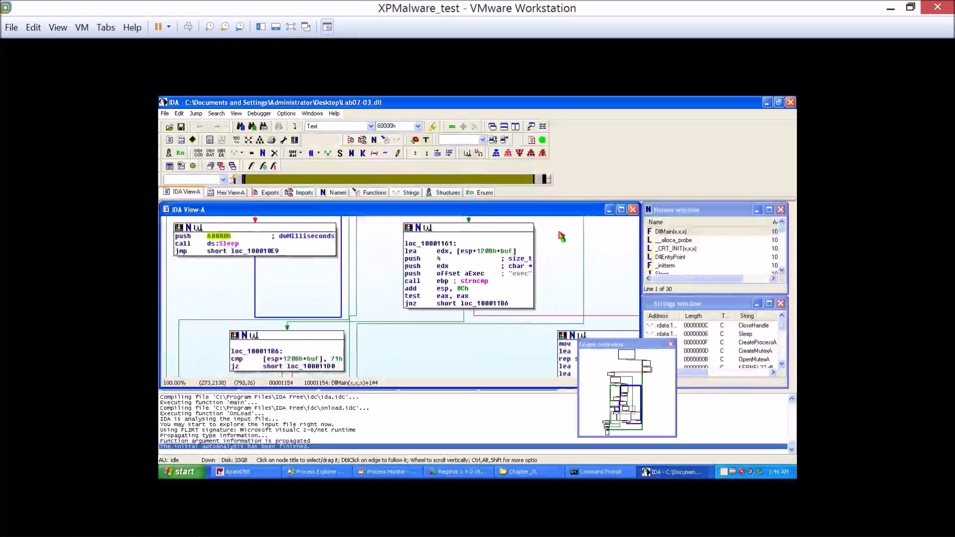
left_click_drag(547, 276, 478, 262)
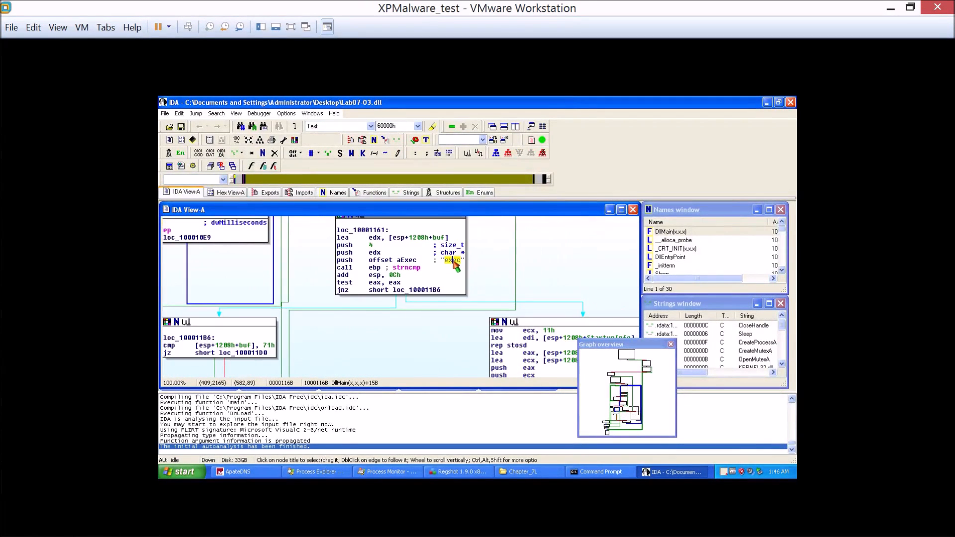
left_click_drag(387, 340, 270, 339)
left_click(333, 259)
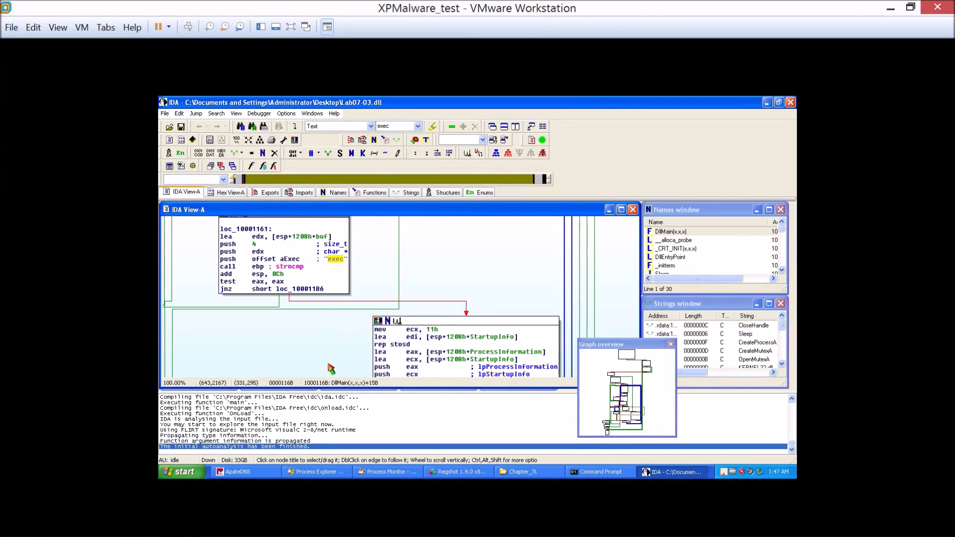
View the block at loc_100011B6 and highlight esp in the comparison of buf with 71h.
scroll(324, 293, "down", 3)
left_click_drag(314, 316, 485, 317)
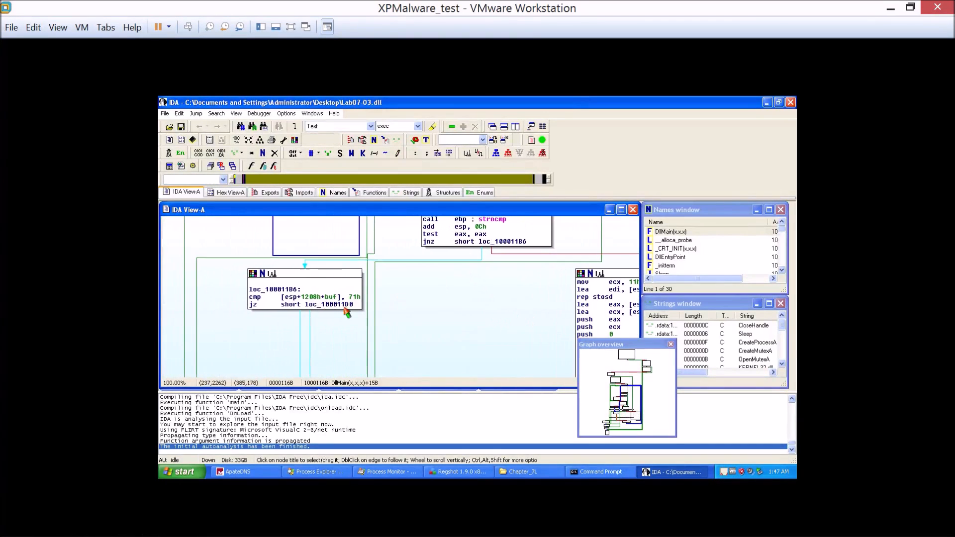
left_click(290, 297)
left_click_drag(275, 360, 304, 344)
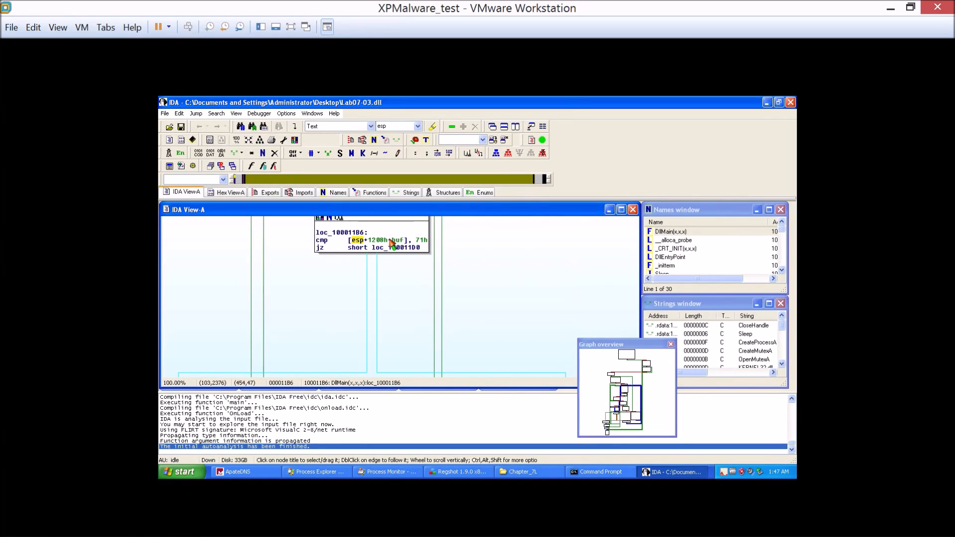
Examine the CreateProcessA block on the "exec" branch and highlight its CommandLine variable.
left_click_drag(555, 292, 254, 305)
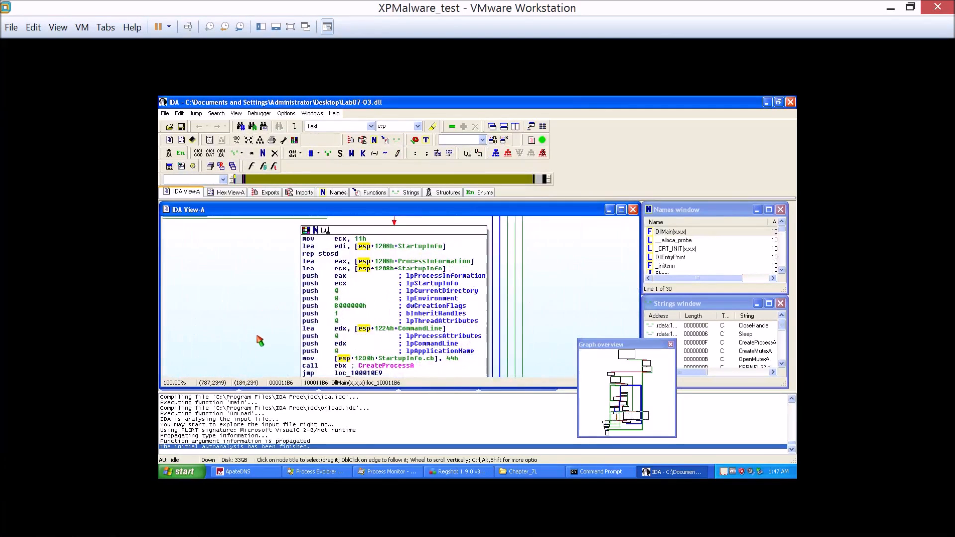
scroll(257, 323, "down", 3)
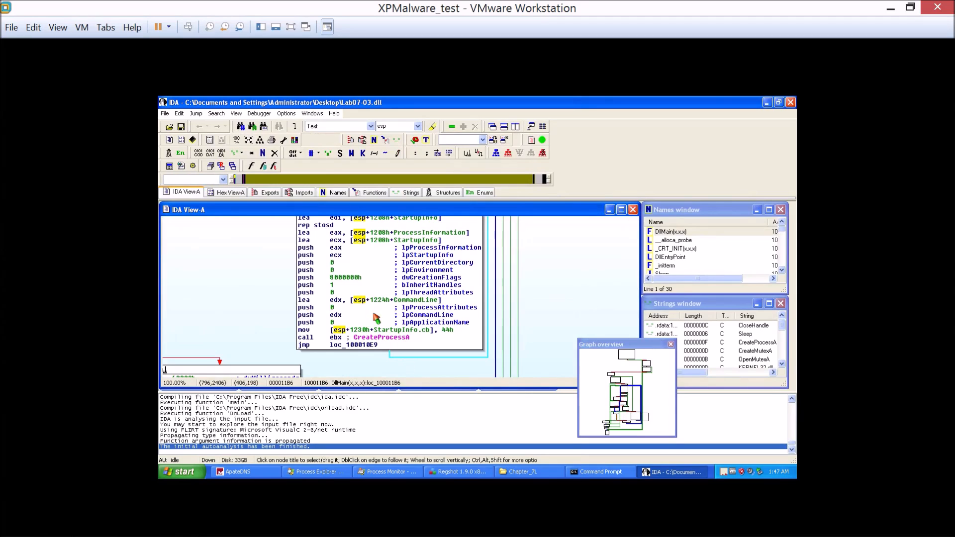
left_click(417, 300)
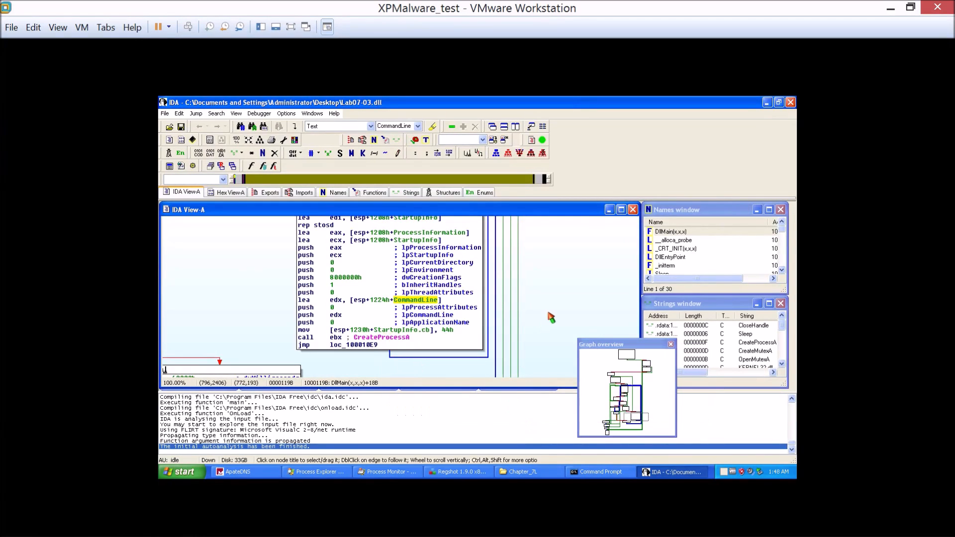
Trace back from the CreateProcessA block through the "exec" comparison to the "sleep" comparison above it.
left_click_drag(485, 349, 500, 269)
left_click_drag(408, 309, 417, 397)
left_click_drag(246, 276, 266, 332)
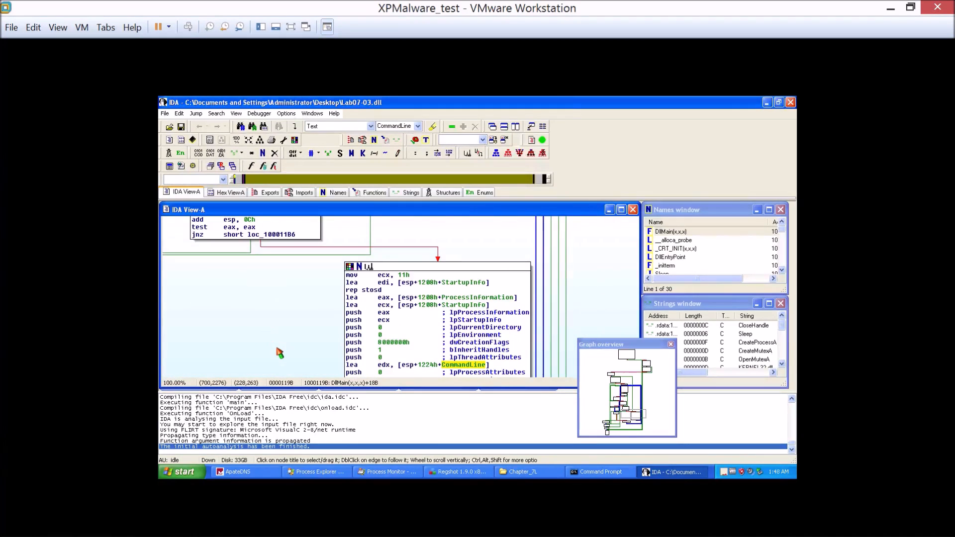
left_click_drag(256, 329, 389, 358)
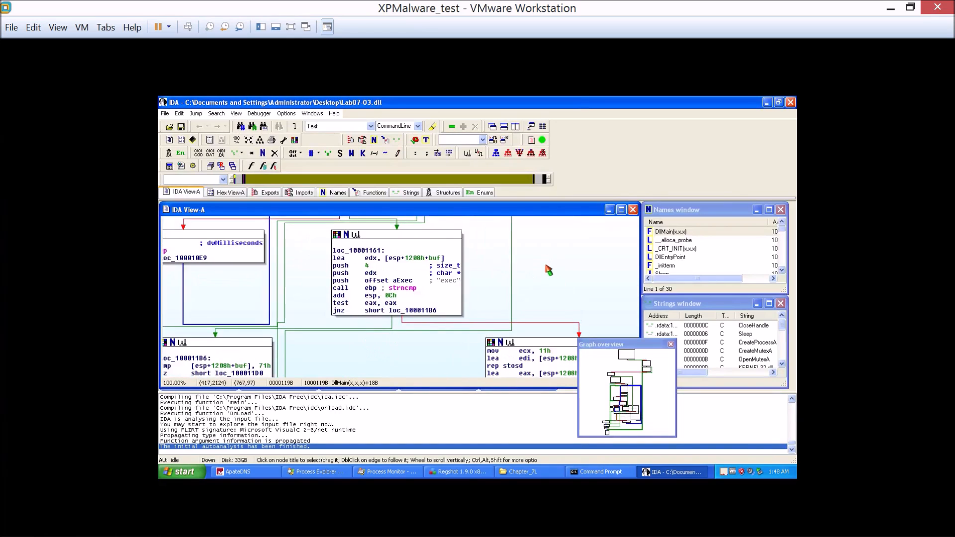
left_click_drag(548, 270, 572, 310)
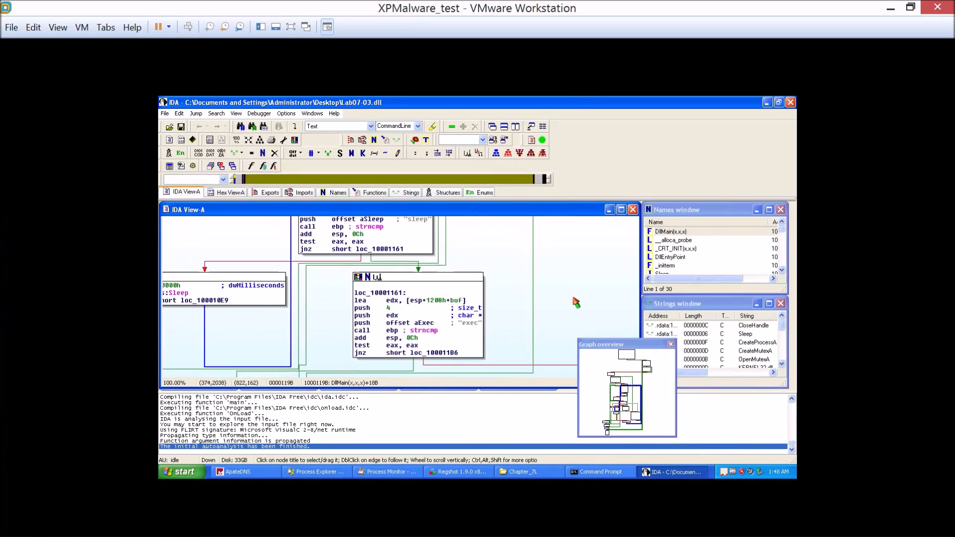
View the DLL's list of imported functions and close it.
left_click(299, 193)
mouse_move(601, 278)
left_mouse_down()
mouse_move(604, 296)
mouse_move(603, 268)
left_mouse_up()
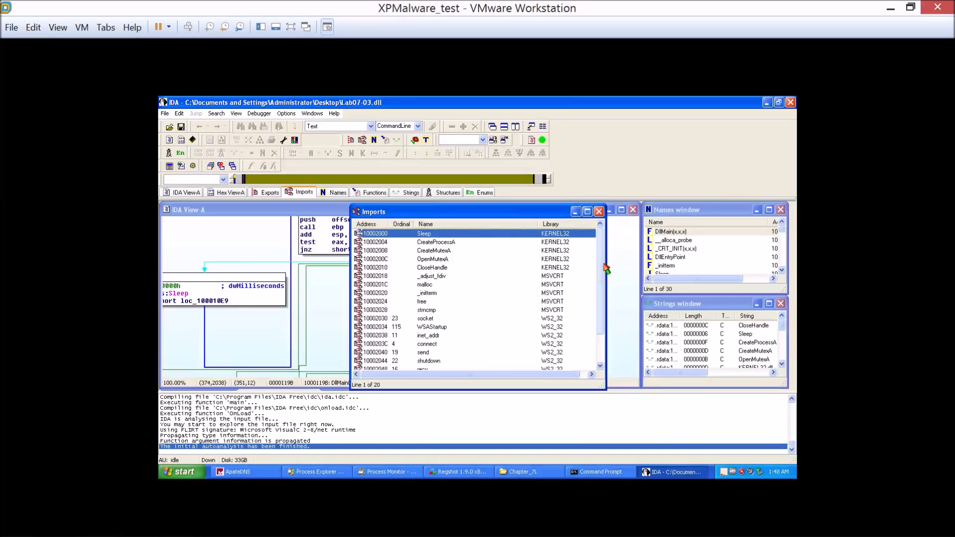
left_click(599, 213)
Open the DllEntryPoint export's disassembly from the DLL's export list and view the start of its graph.
left_click(259, 194)
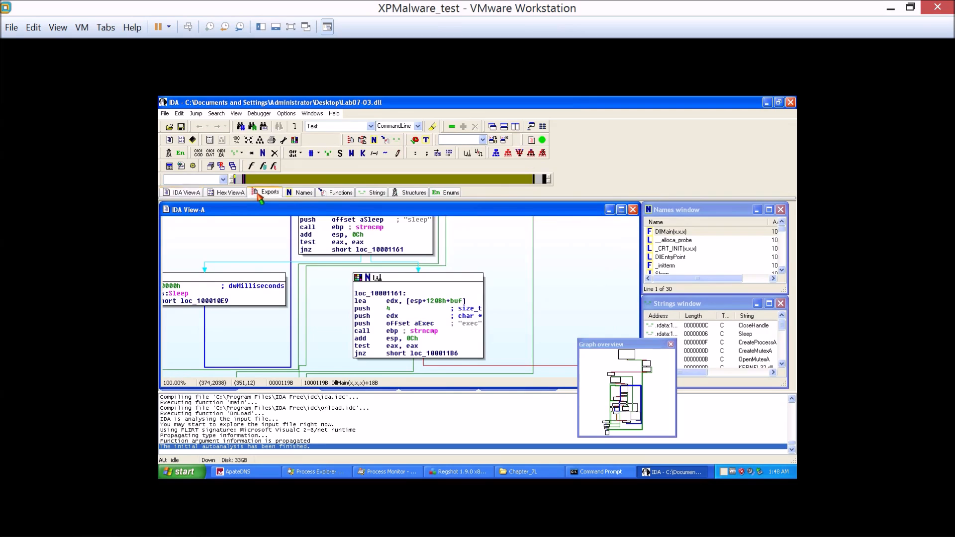
left_click(412, 267)
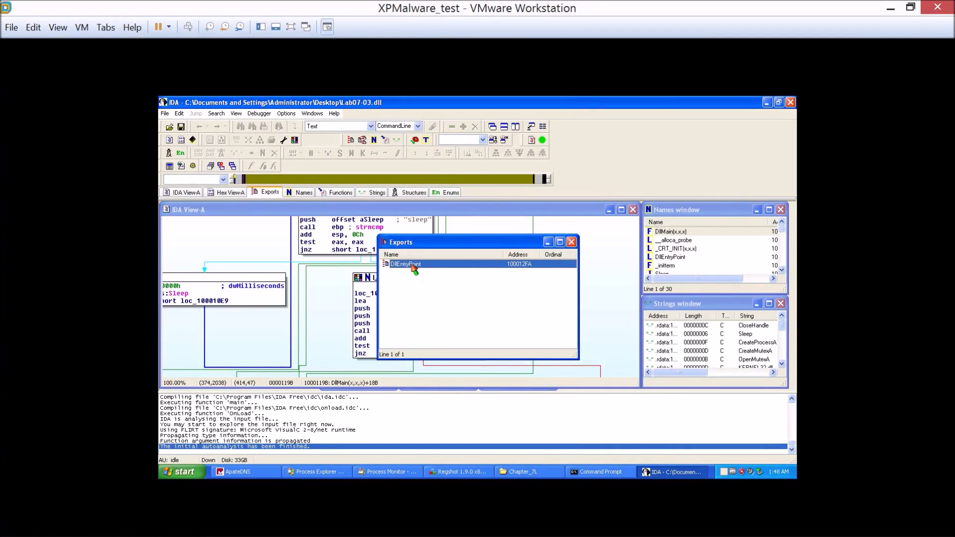
double_click(406, 264)
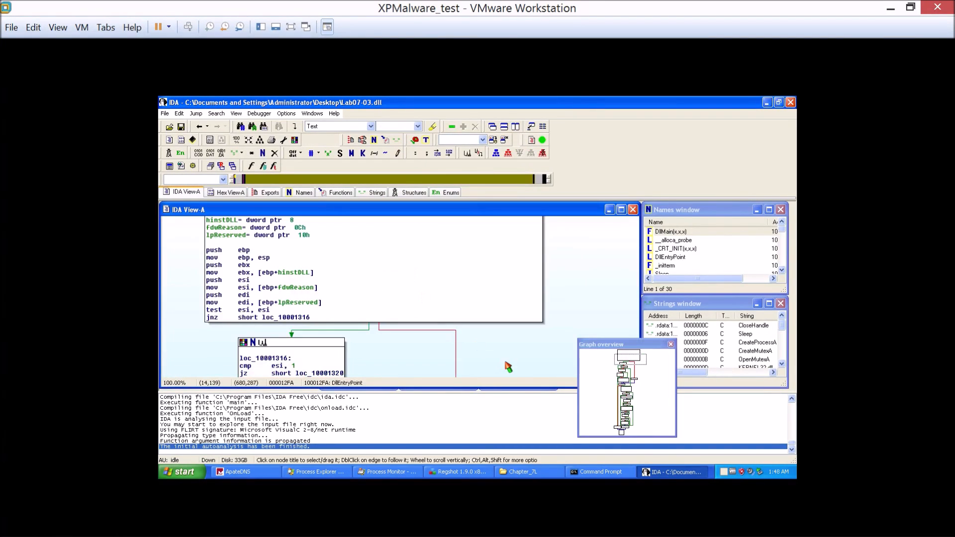
left_click_drag(514, 374, 264, 309)
scroll(222, 310, "up", 5)
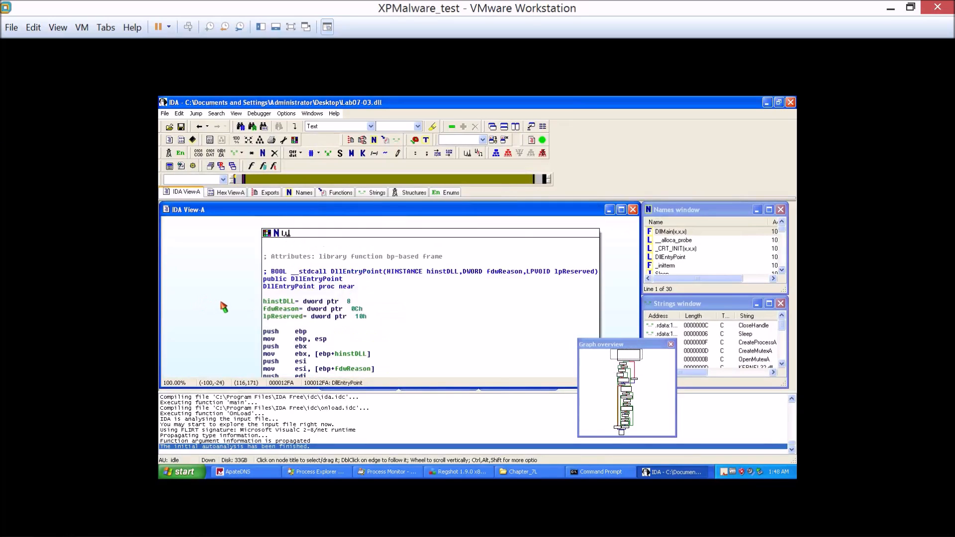
Switch the disassembly to text view, highlight DllEntryPoint at its proc line, and look through the code down to loc_10001332.
scroll(224, 306, "down", 1)
key("space")
scroll(259, 305, "up", 5)
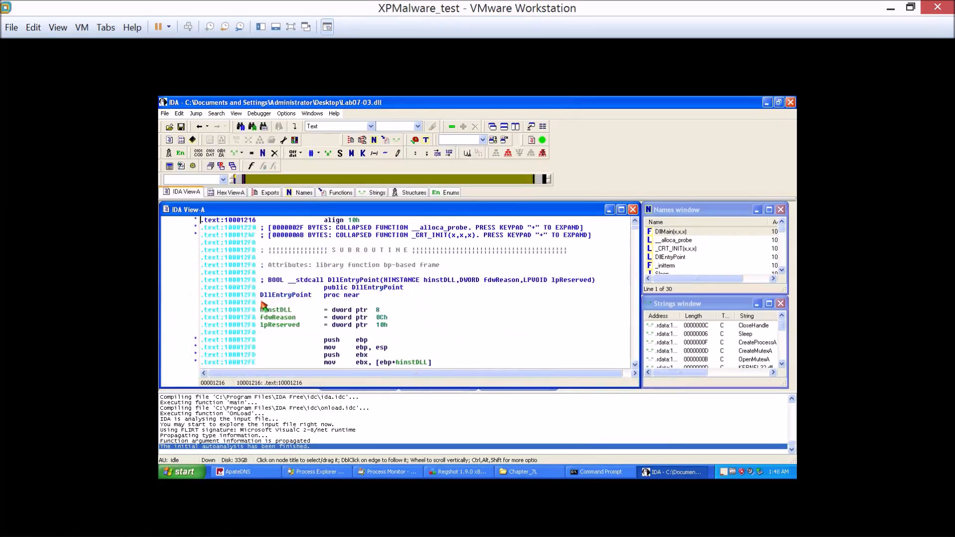
left_click(293, 302)
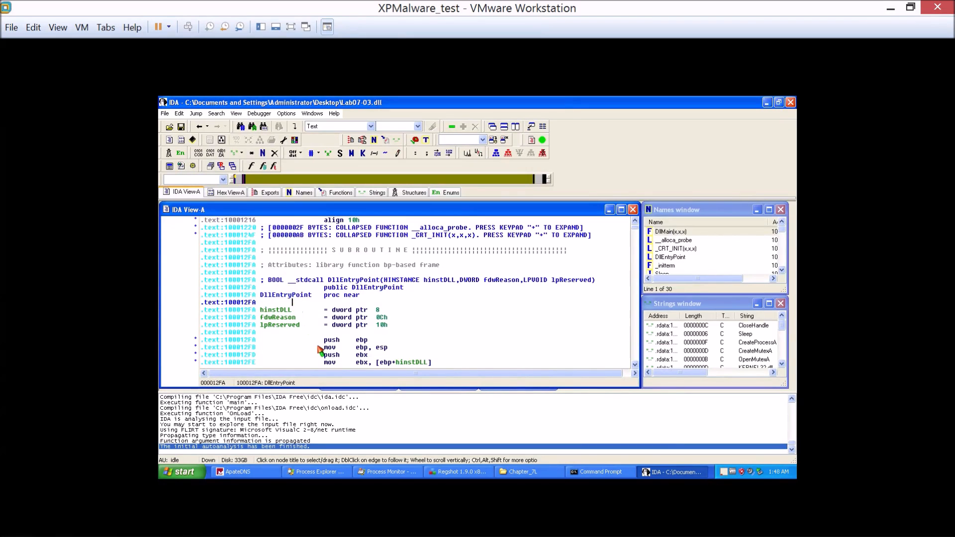
left_click(298, 295)
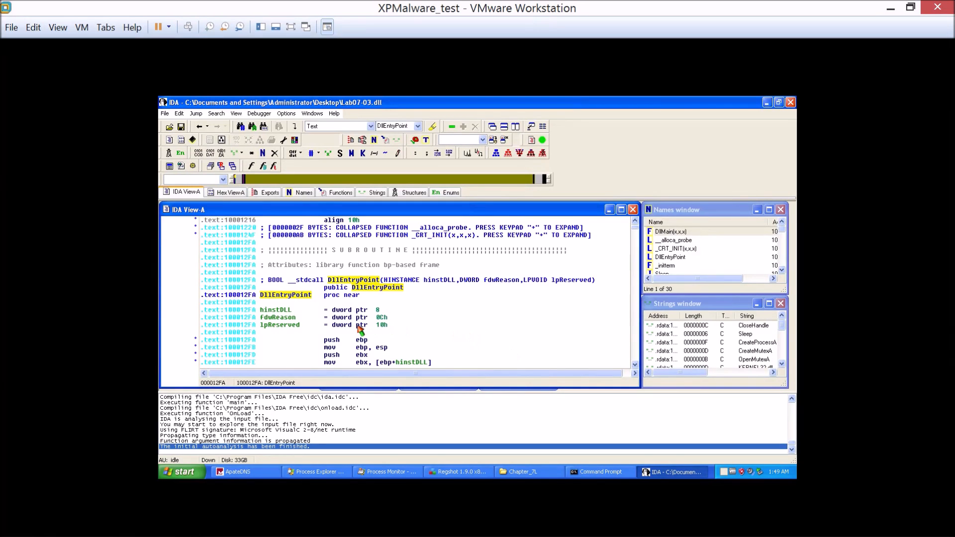
scroll(356, 329, "down", 8)
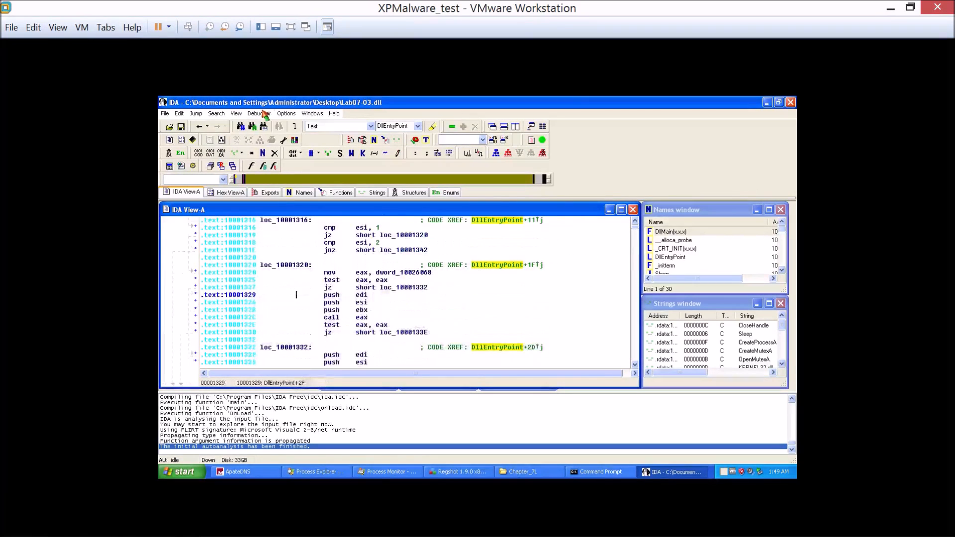
Close the DLL's database and open Lab07-03.exe from the Desktop for disassembly.
left_click(164, 114)
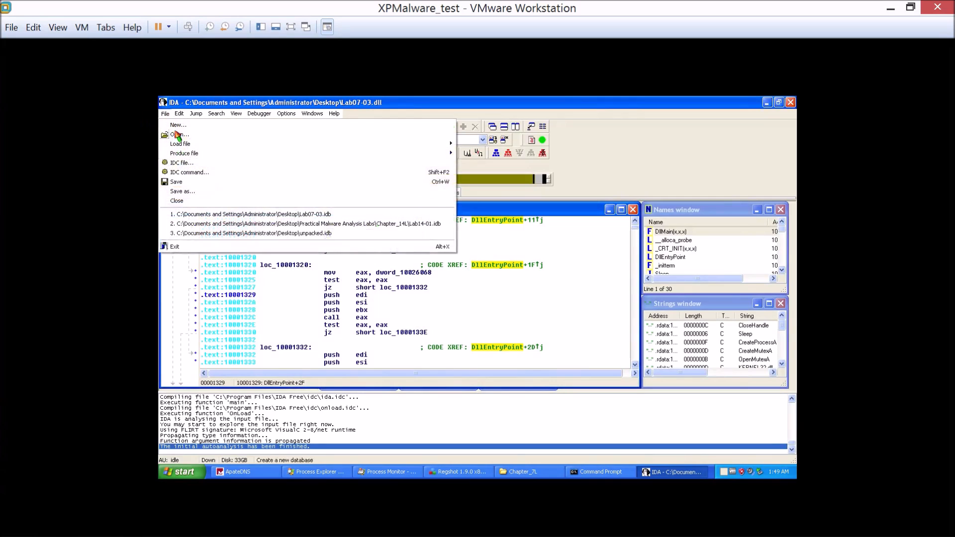
left_click(178, 136)
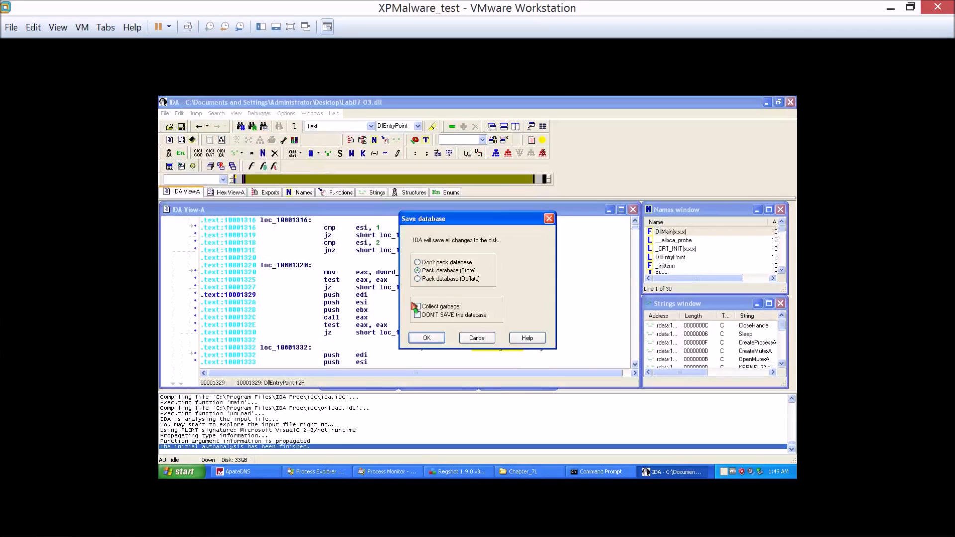
left_click(436, 338)
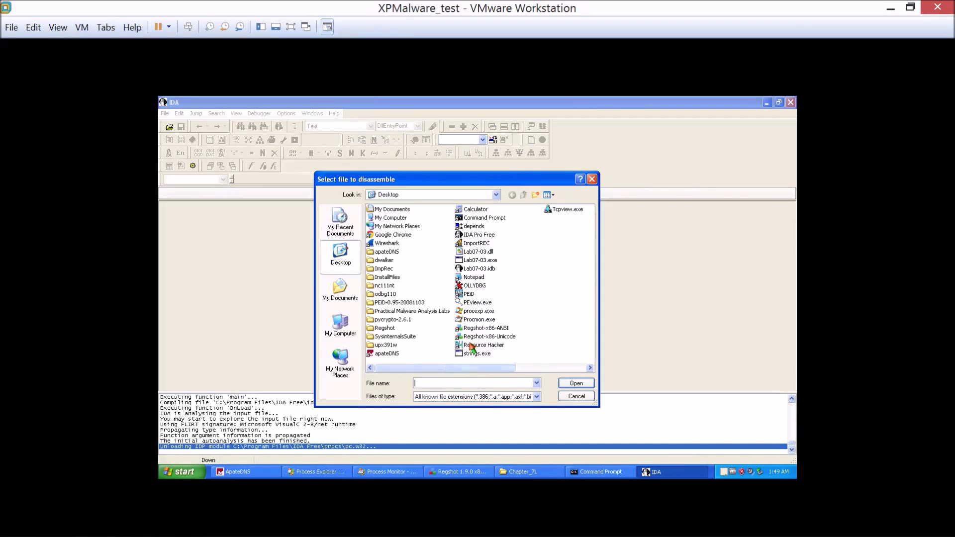
double_click(480, 260)
left_click(439, 299)
left_click(433, 383)
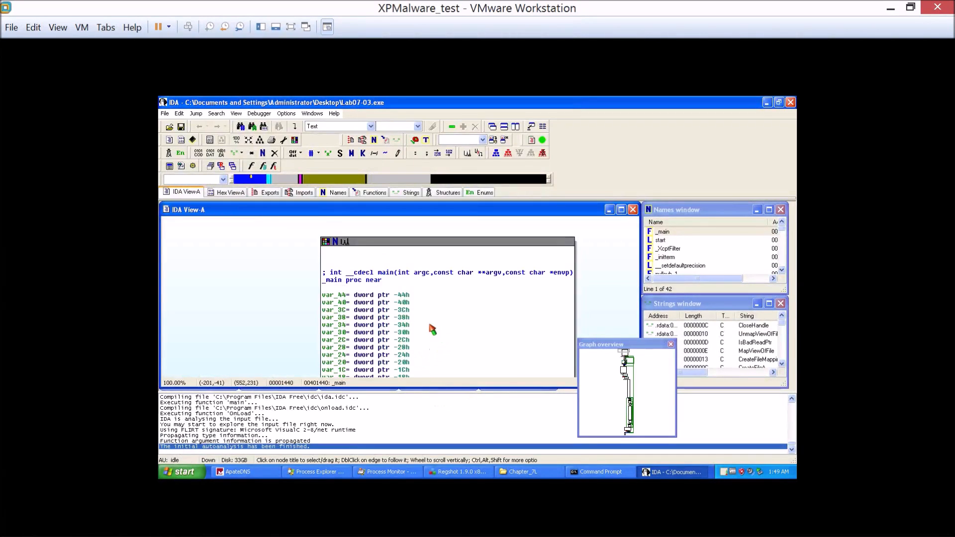
Look through the start of main, from the argument-count check past the "WARNING_THIS_WILL_DESTROY_YOUR_MACHINE" string to the byte comparisons at loc_401460.
scroll(428, 321, "down", 6)
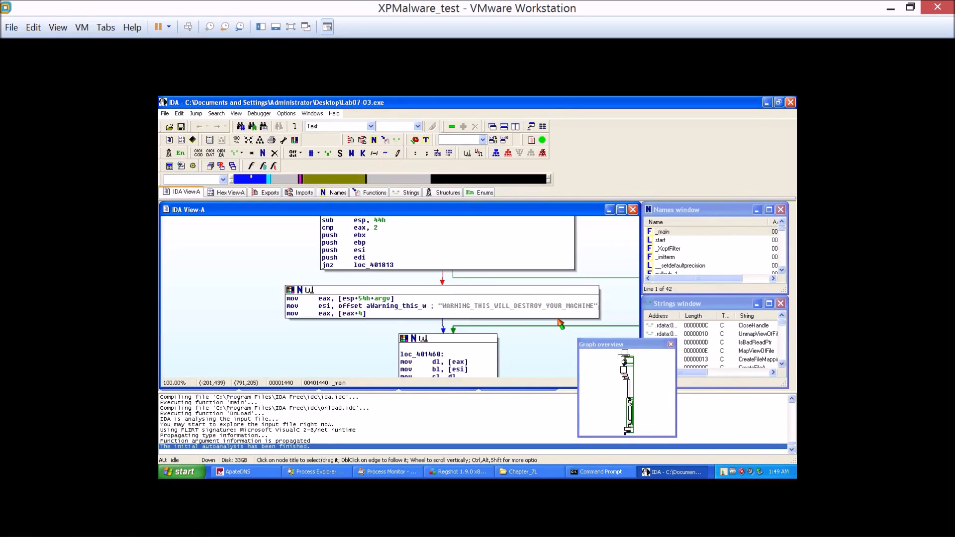
scroll(558, 320, "down", 2)
left_click_drag(572, 298, 503, 323)
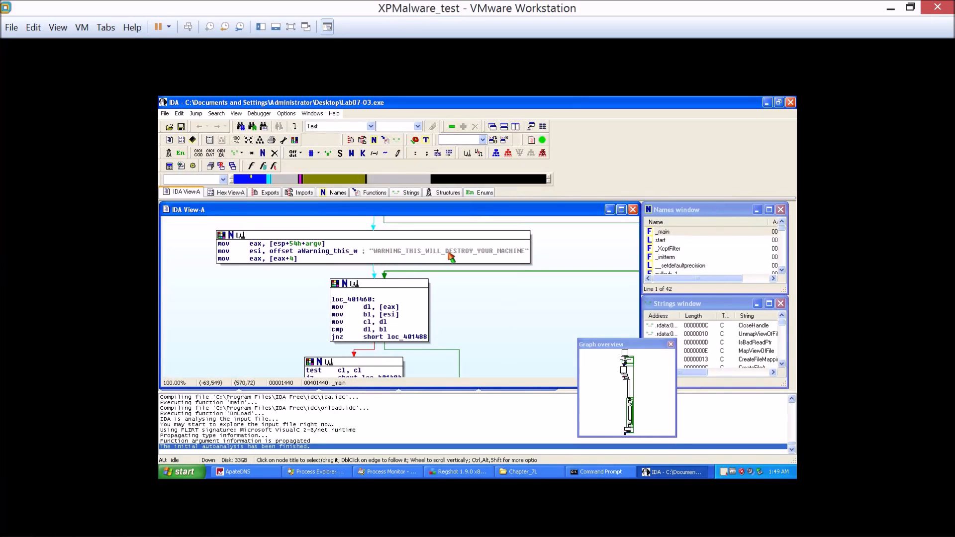
left_click_drag(520, 323, 519, 256)
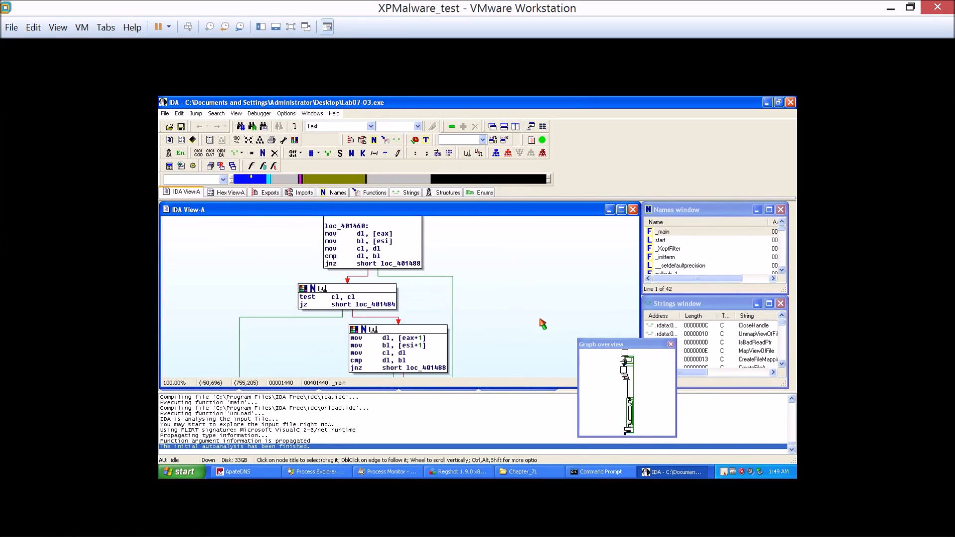
scroll(542, 325, "up", 4)
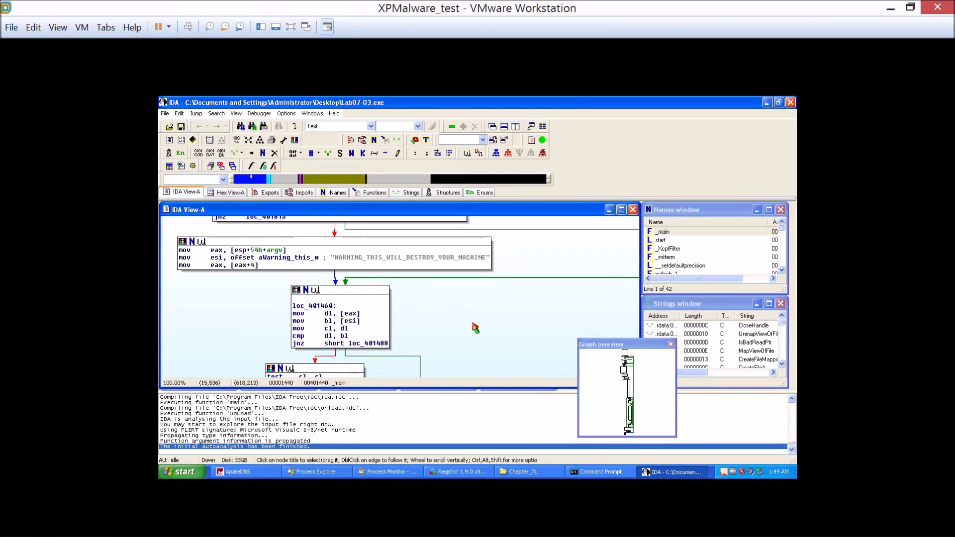
left_click_drag(489, 329, 494, 373)
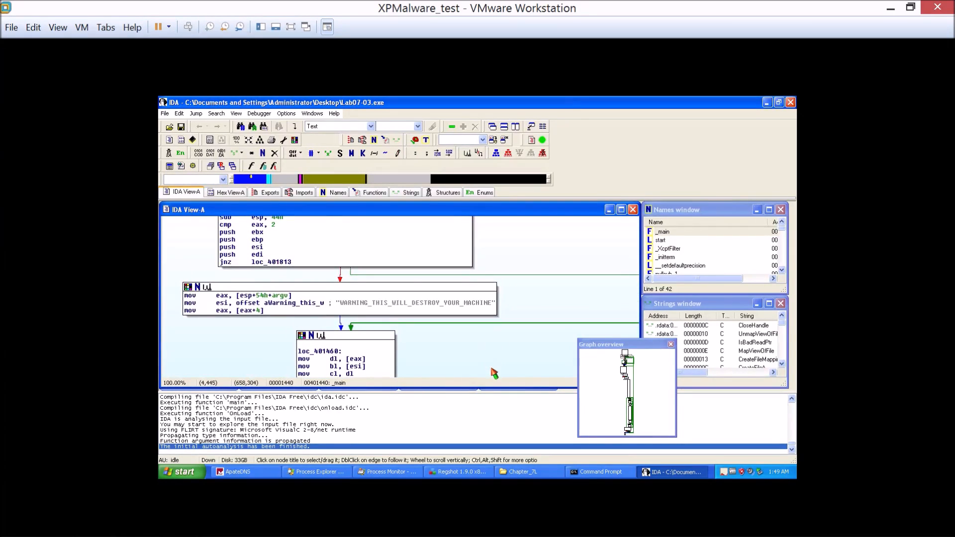
mouse_move(539, 243)
left_mouse_down()
mouse_move(547, 317)
mouse_move(538, 239)
left_mouse_up()
left_click_drag(525, 349, 511, 234)
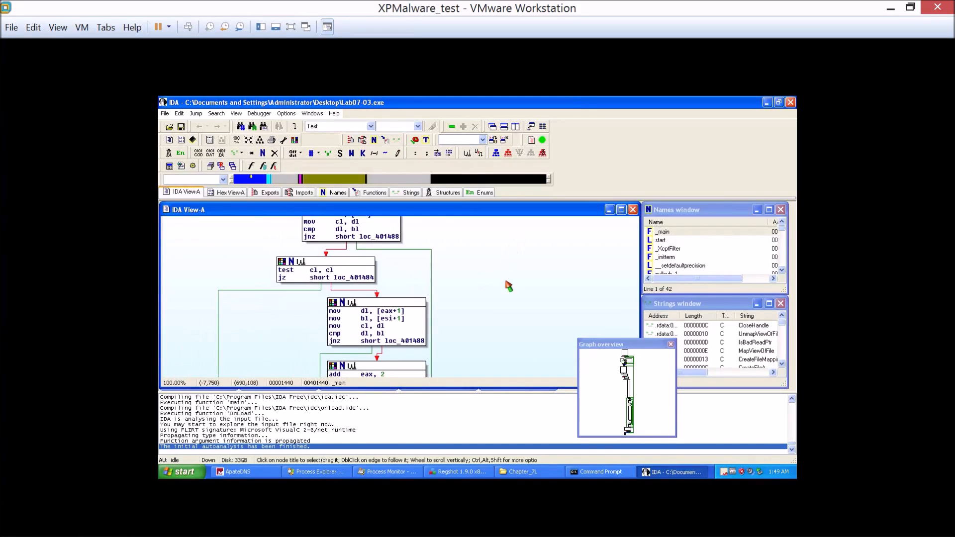
left_click_drag(505, 281, 511, 249)
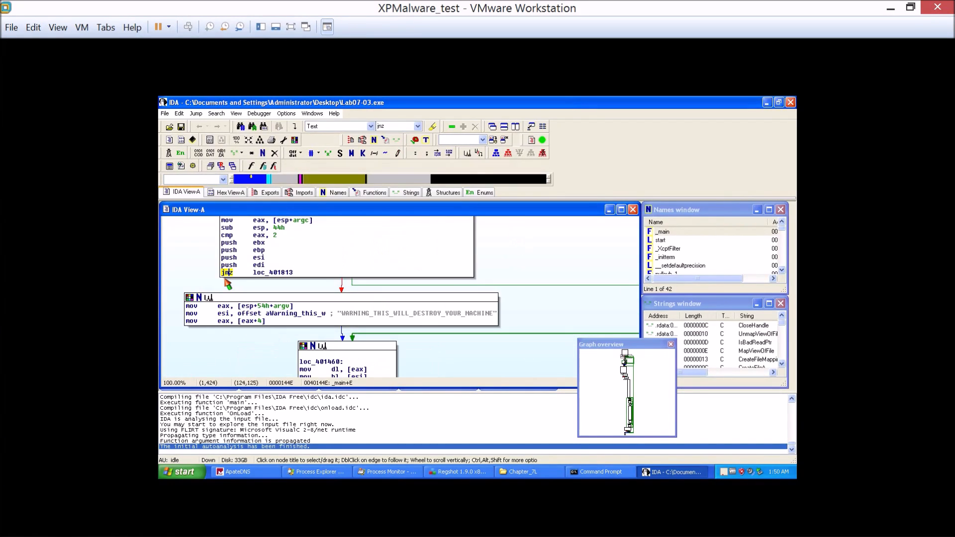
Preview the code at loc_401813, the jnz target after the argument-count check, and mark the warning string line below it.
left_click(269, 272)
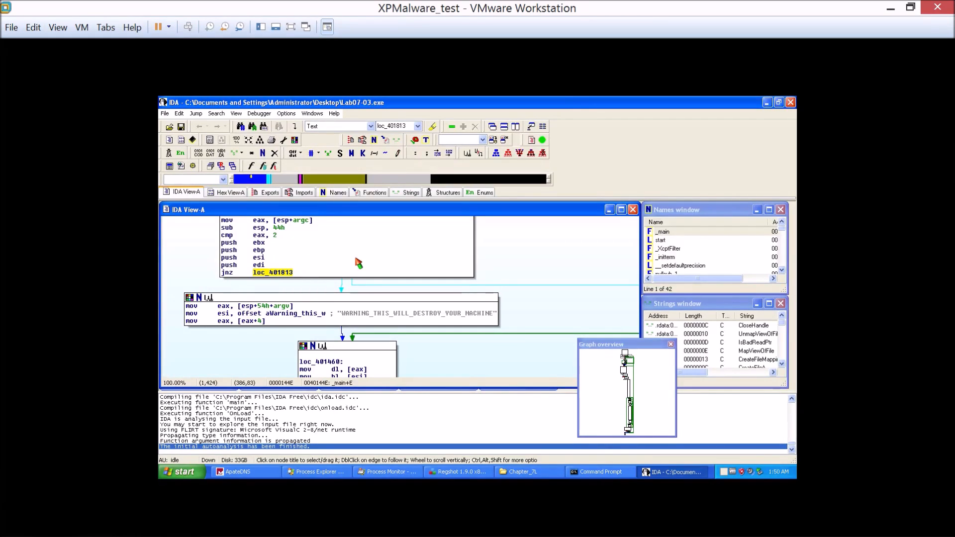
left_click(258, 265)
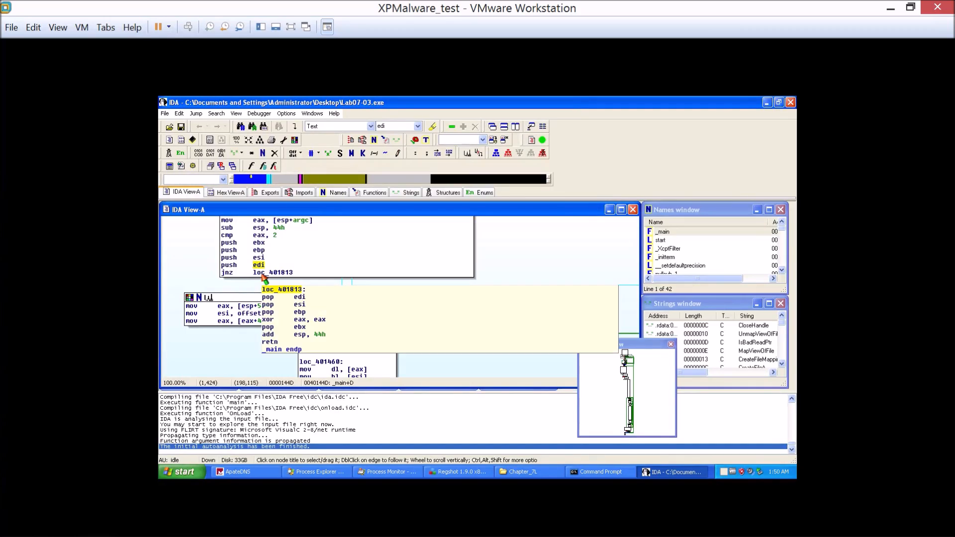
left_click(260, 273)
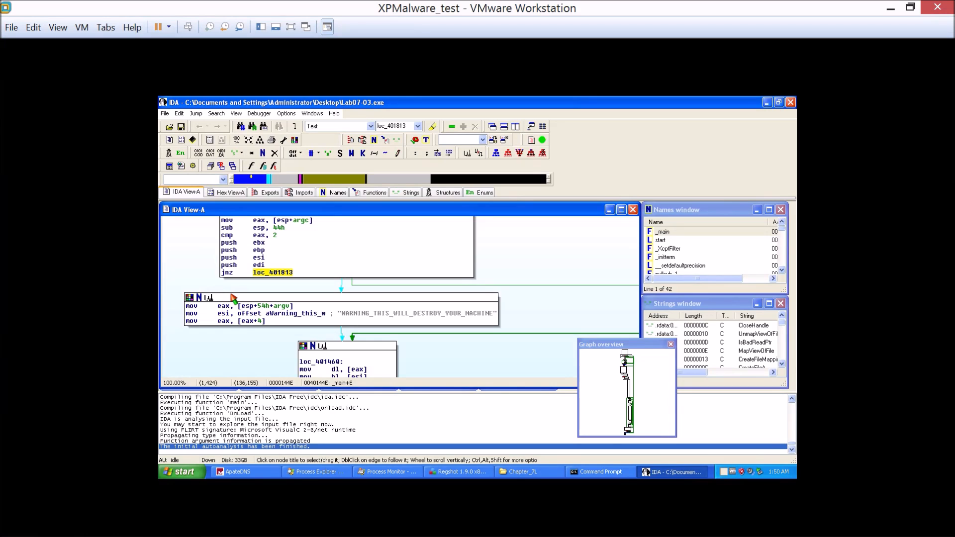
left_click(230, 312)
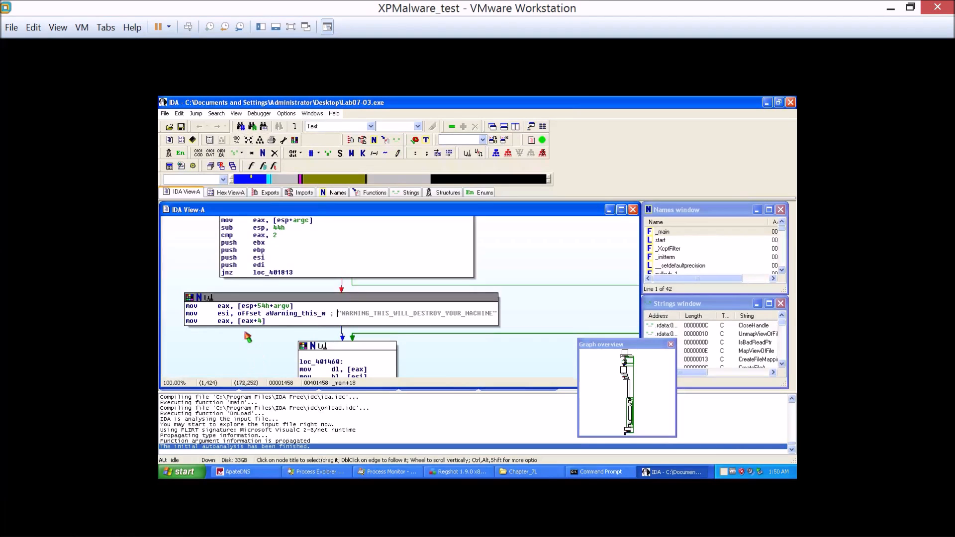
Follow the string comparison from loc_401460 through loc_401484 and loc_401488 to the test at loc_40148D and the CreateFileA block.
scroll(251, 321, "down", 1)
scroll(251, 320, "down", 1)
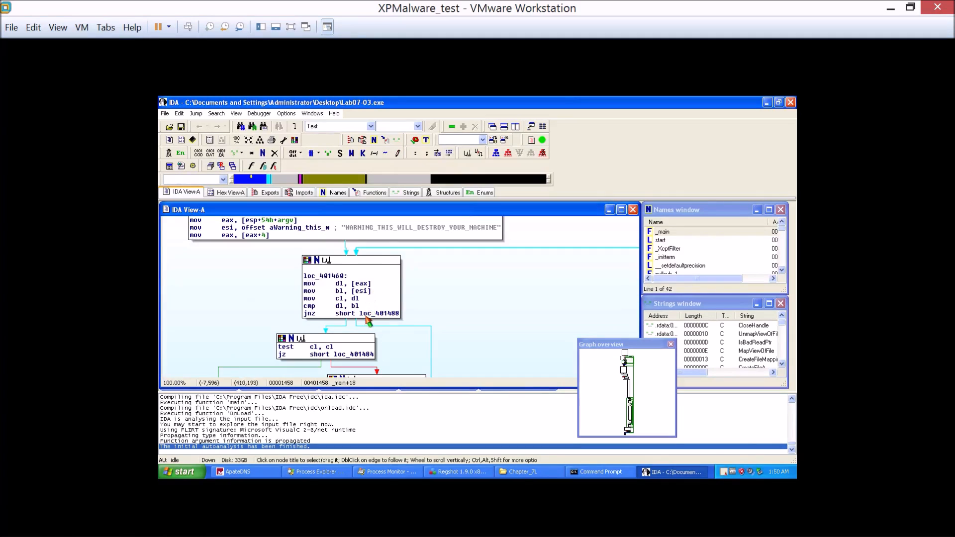
left_click_drag(219, 358, 199, 249)
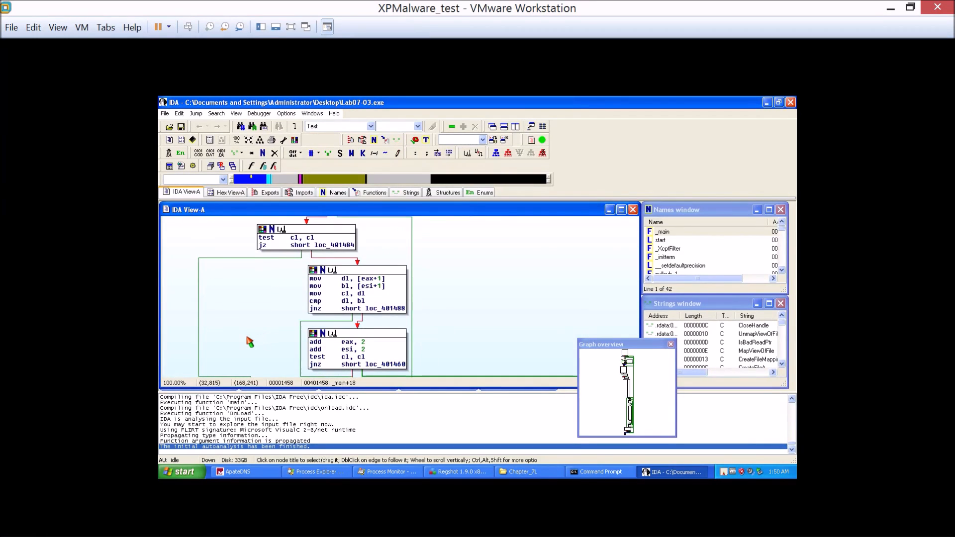
scroll(256, 273, "down", 1)
scroll(255, 269, "down", 1)
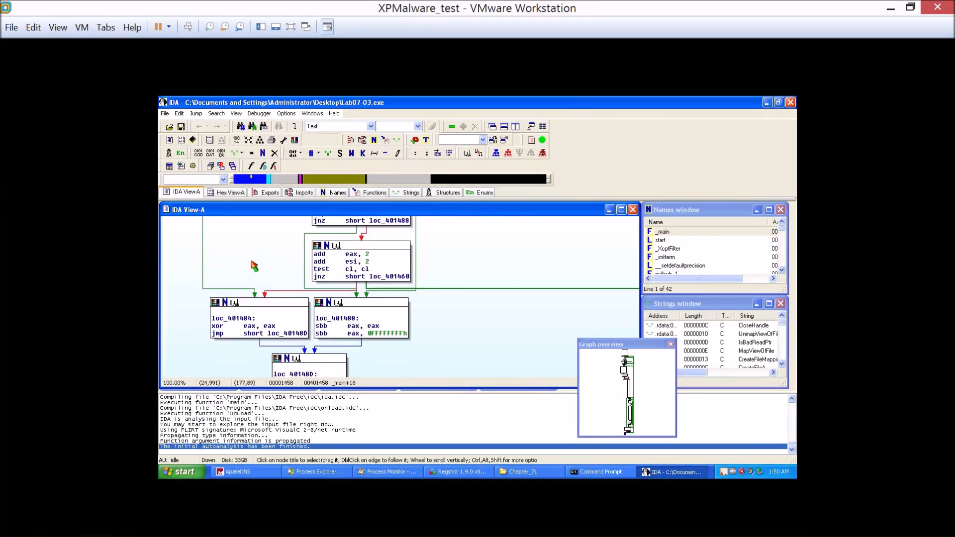
left_click_drag(253, 273, 249, 230)
left_click_drag(533, 314, 564, 271)
left_click_drag(504, 268, 546, 298)
scroll(547, 299, "down", 4)
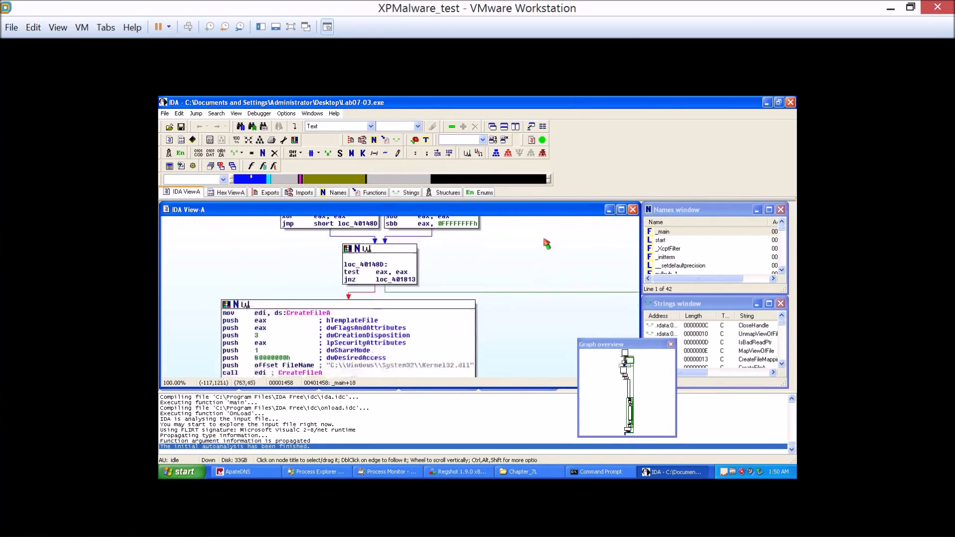
Highlight CreateFileA below loc_40148D, preview its prototype, and examine the Kernel32.dll path passed as its file name.
left_click_drag(519, 321, 522, 315)
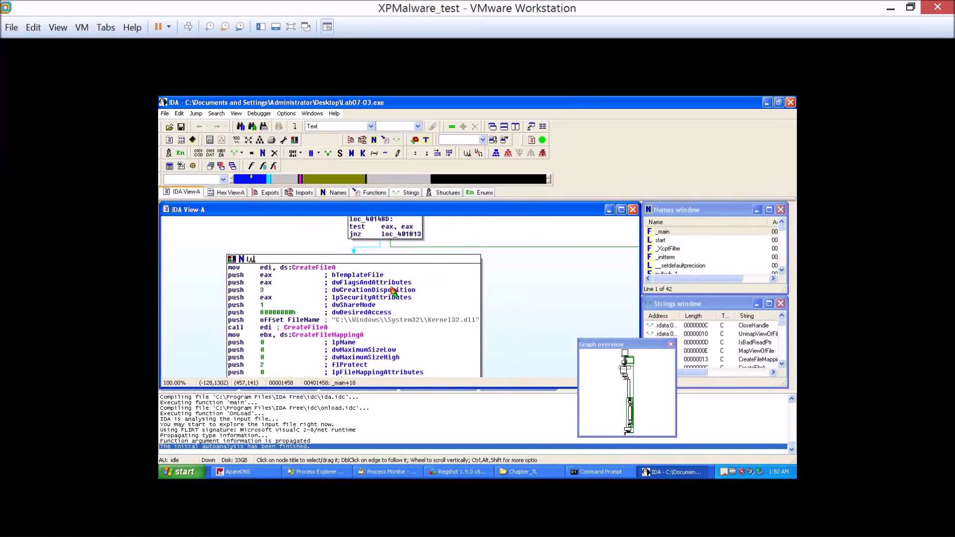
left_click(311, 269)
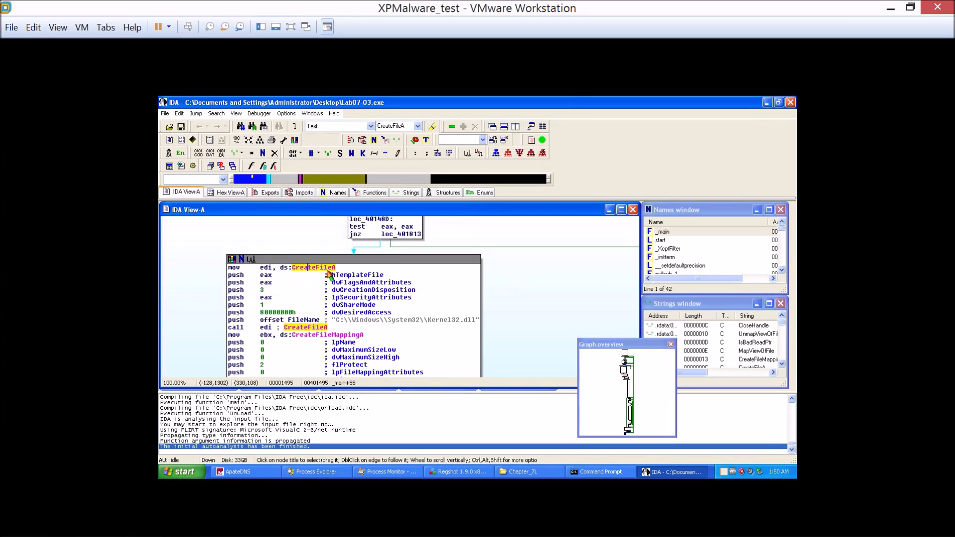
mouse_move(307, 271)
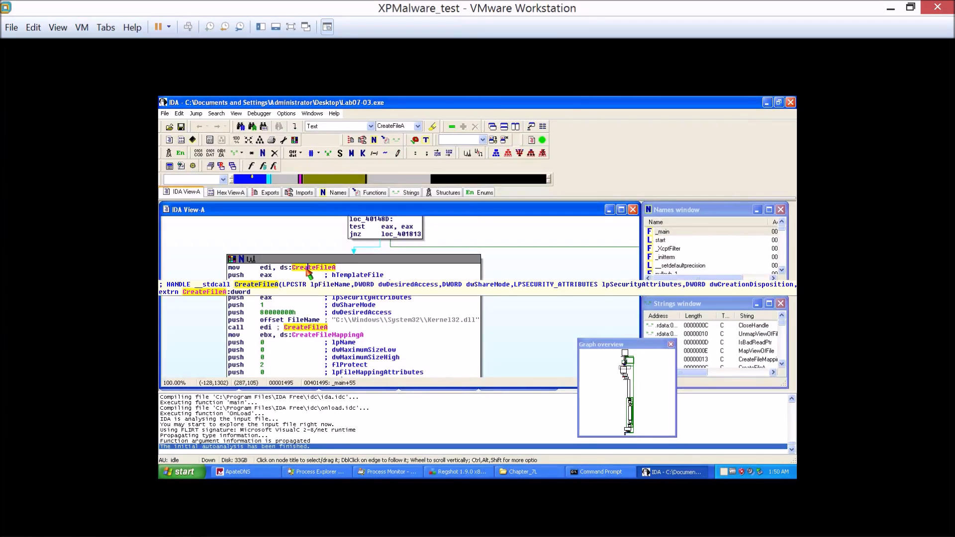
left_click(363, 320)
left_click(468, 320)
Examine the CreateFileMappingA and MapViewOfFile calls, and highlight the second CreateFileA call and its Lab07-03.dll file name.
scroll(520, 313, "down", 4)
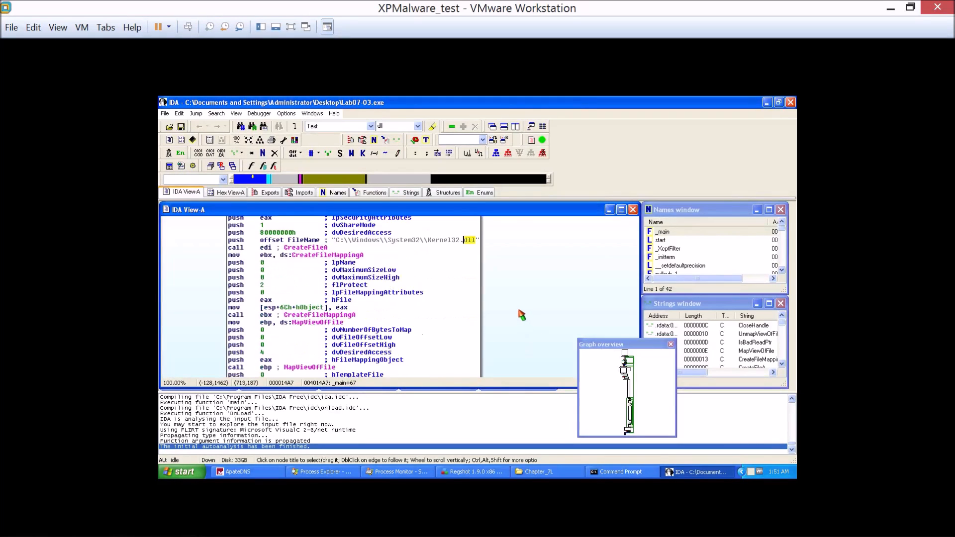
scroll(520, 313, "down", 4)
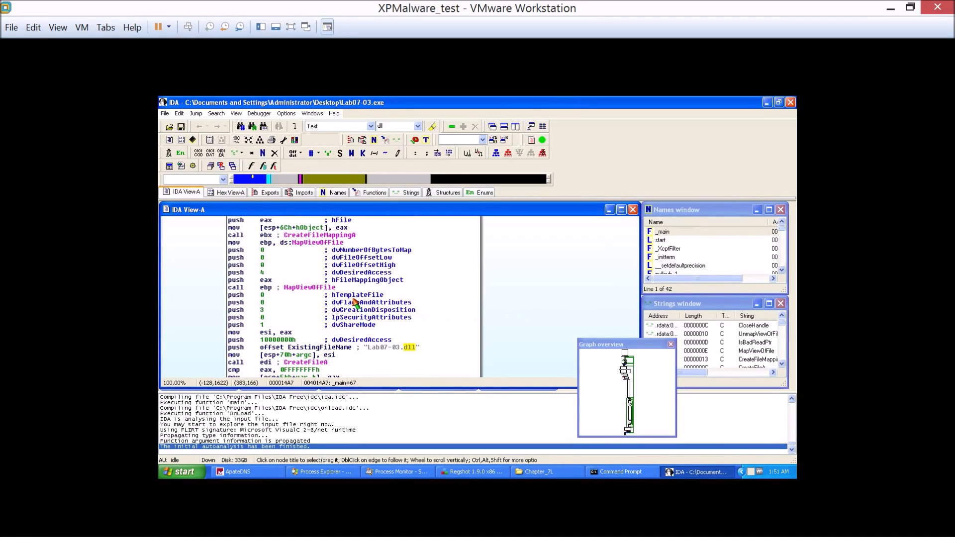
scroll(318, 288, "down", 4)
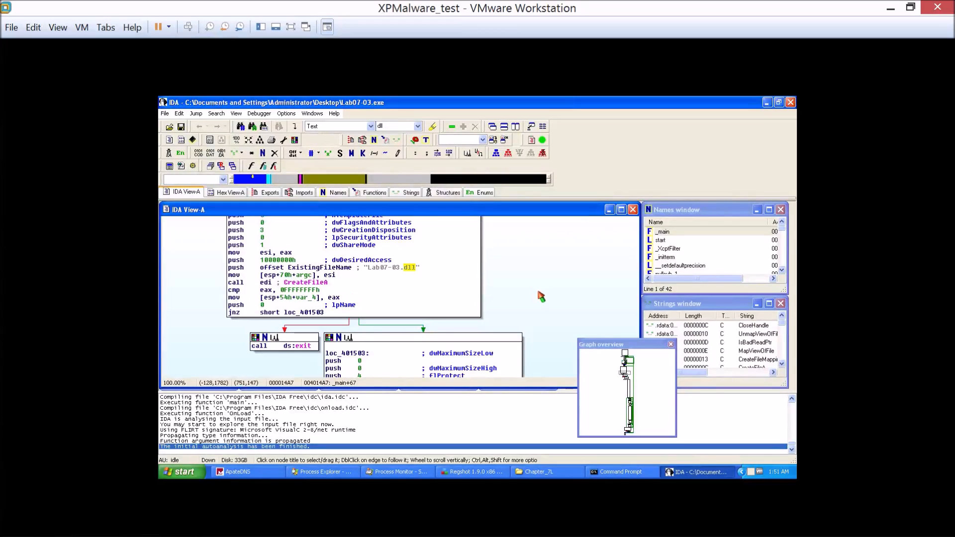
scroll(520, 254, "down", 3)
left_click_drag(517, 249, 538, 293)
left_click(289, 269)
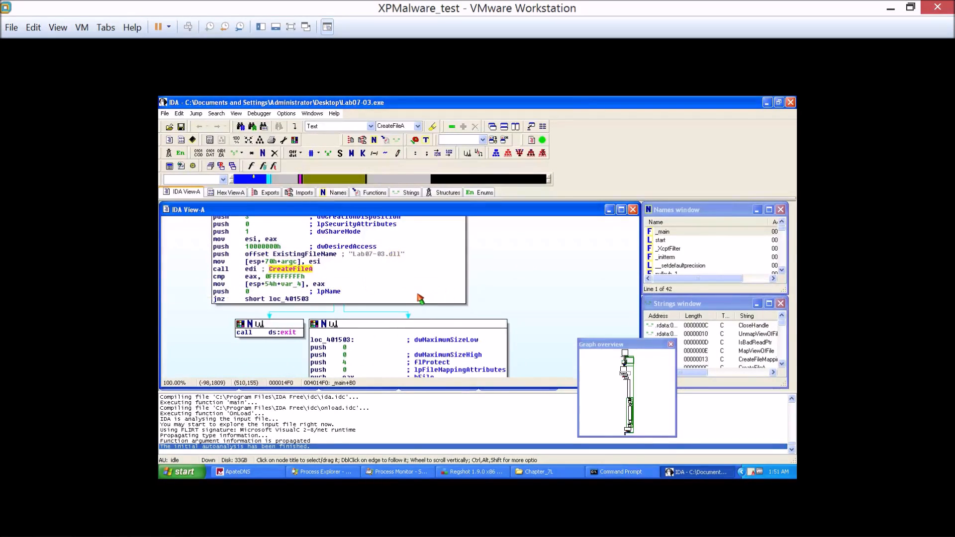
left_click(355, 255)
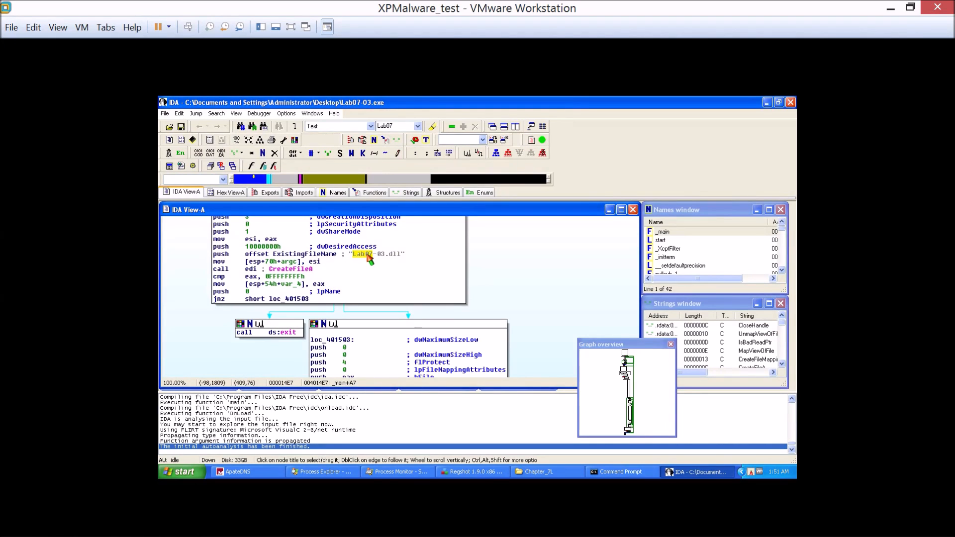
left_click(299, 269)
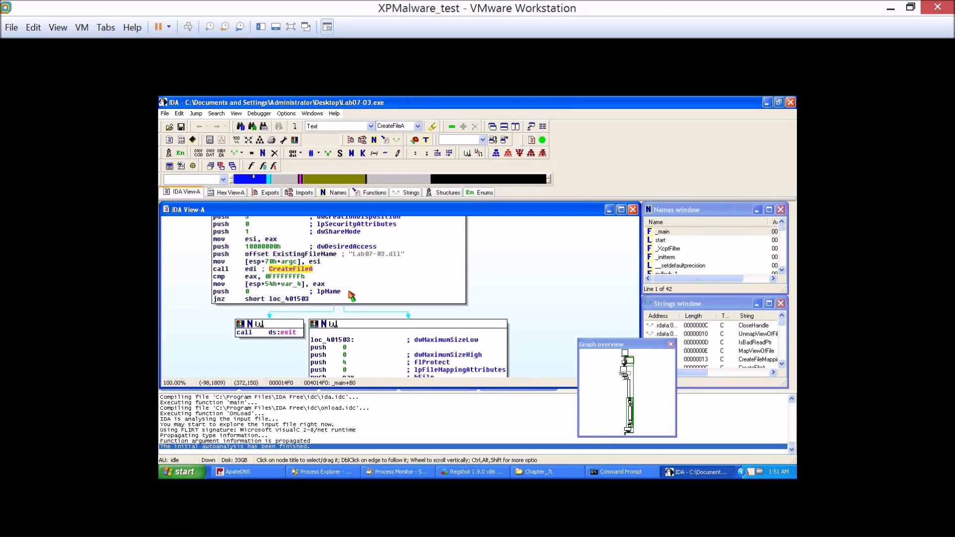
Examine the CreateFileMappingA call at loc_401503 and the MapViewOfFile call at loc_40151B, which map Lab07-03.dll.
scroll(571, 330, "down", 3)
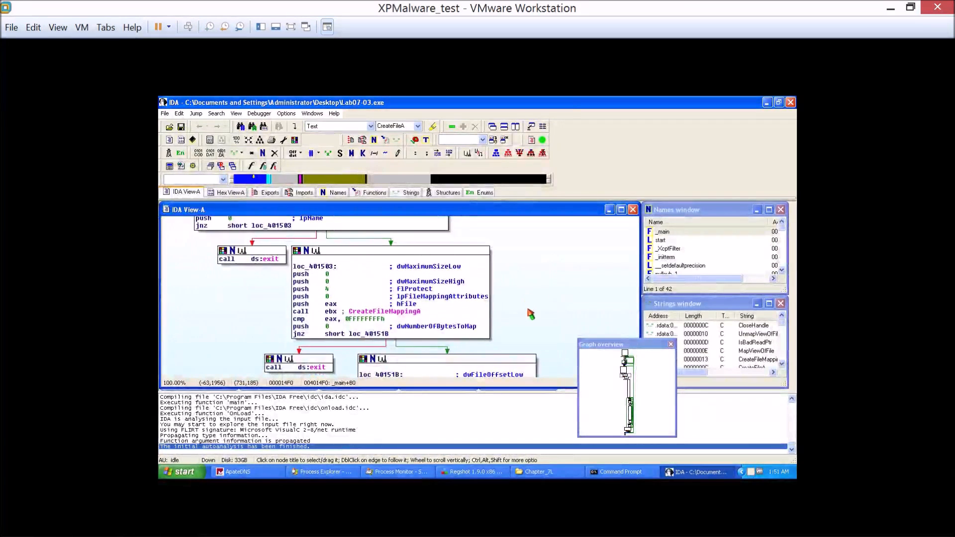
left_click_drag(527, 315, 529, 256)
left_click_drag(581, 314, 553, 230)
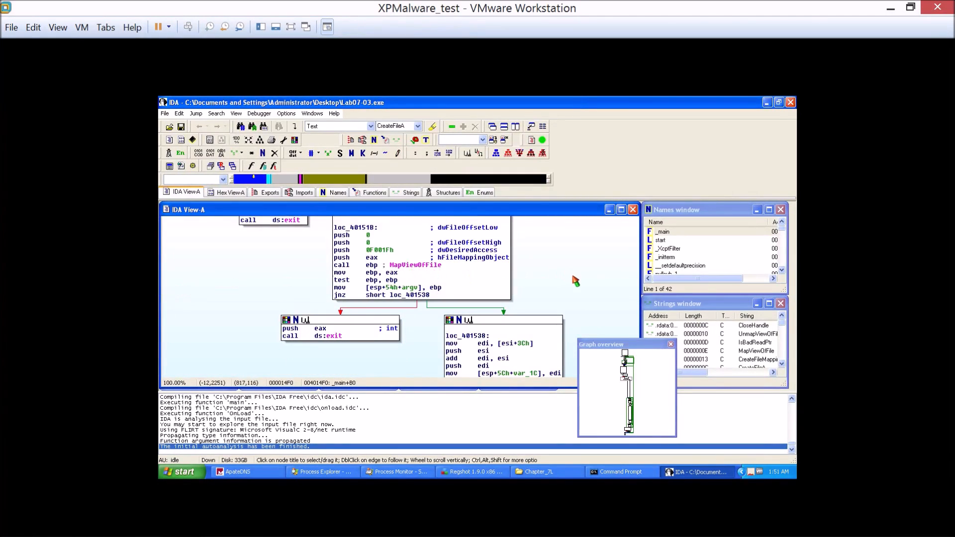
Follow main through the sub_401040 calls and the blocks at loc_401653 and loc_40169F to loc_4017B9.
scroll(571, 284, "down", 10)
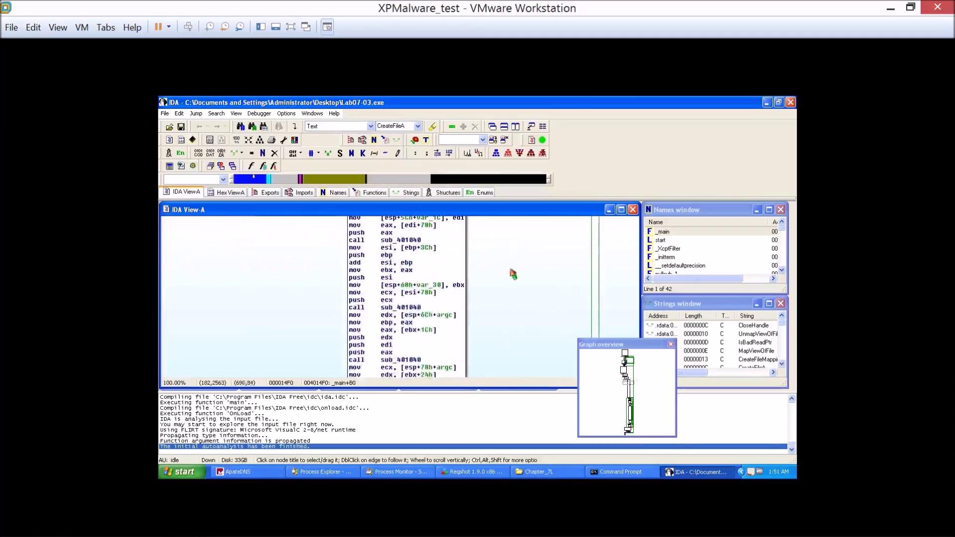
scroll(490, 237, "down", 10)
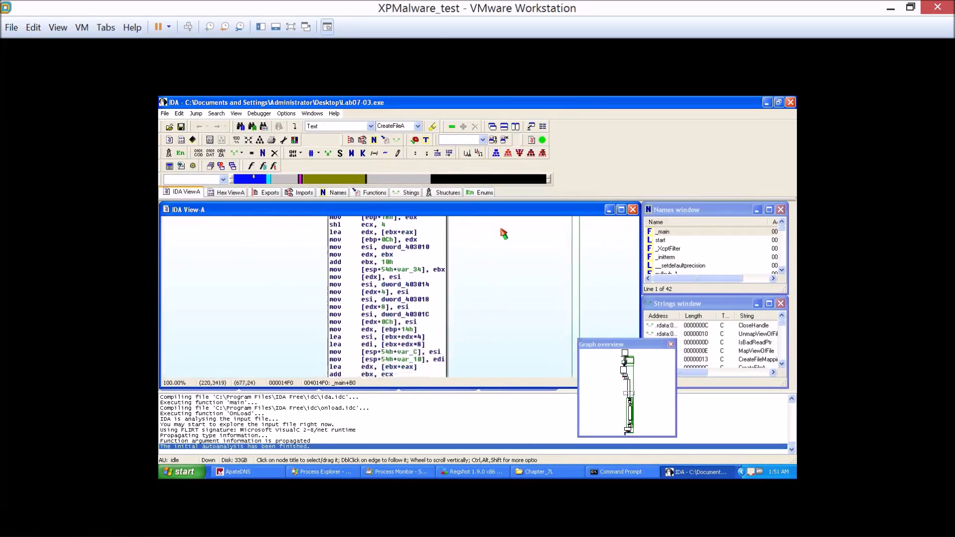
scroll(493, 278, "down", 2)
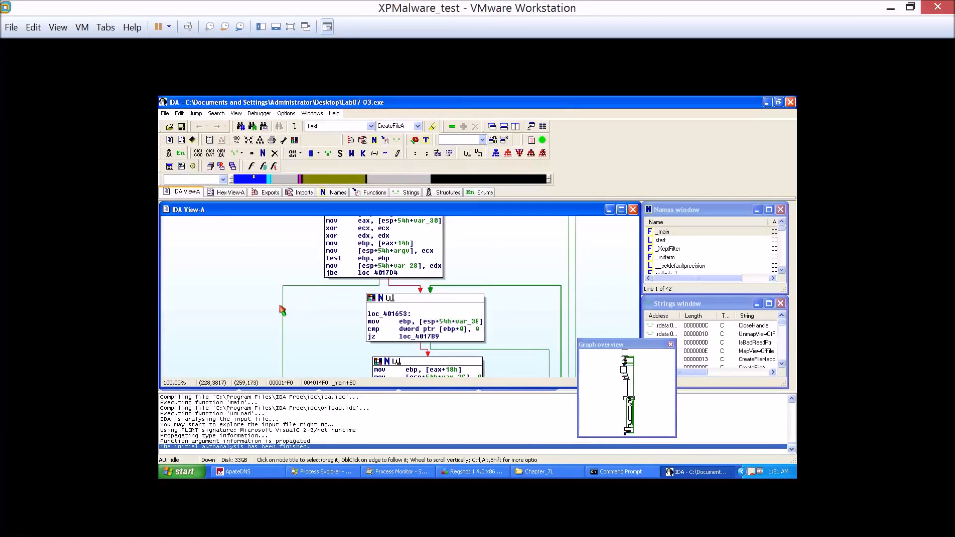
scroll(248, 328, "down", 2)
scroll(261, 341, "down", 11)
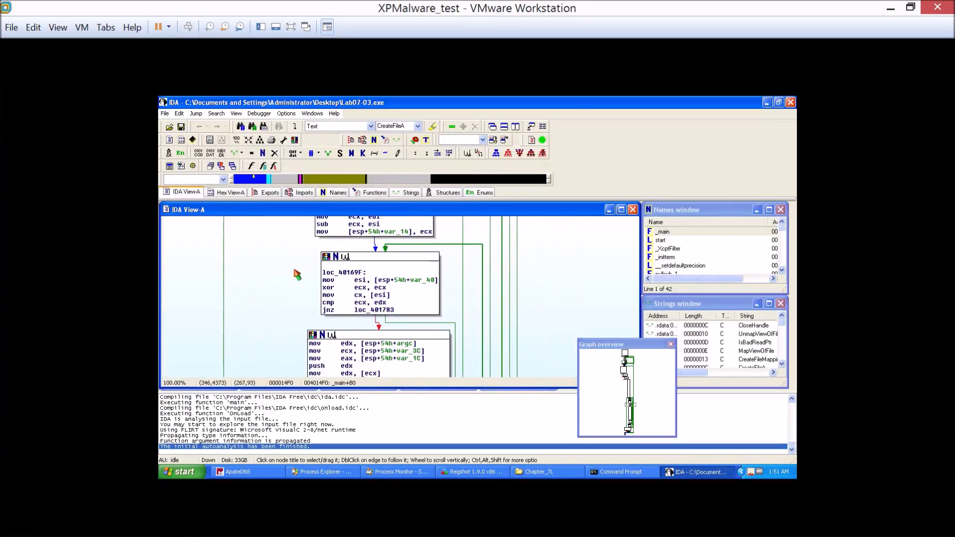
scroll(304, 274, "down", 3)
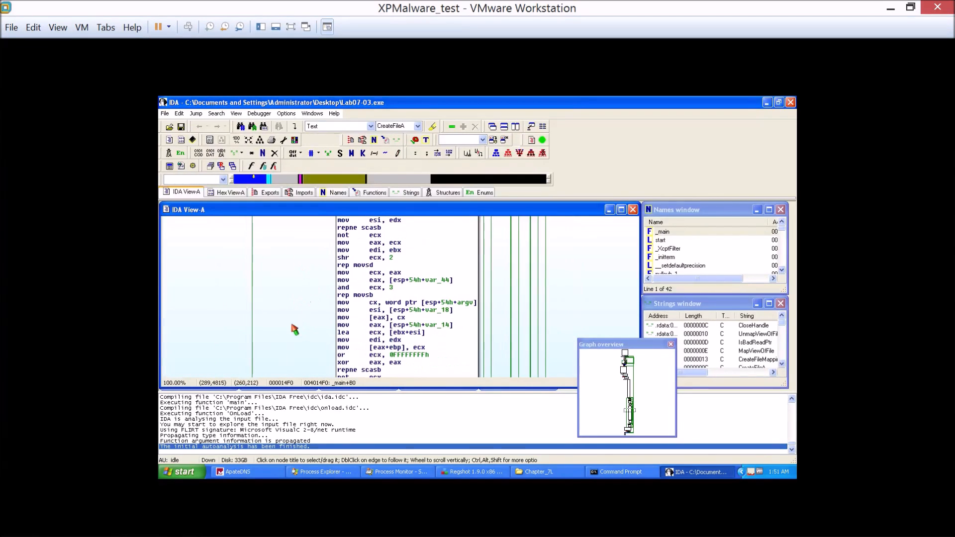
scroll(294, 345, "down", 2)
scroll(307, 341, "down", 12)
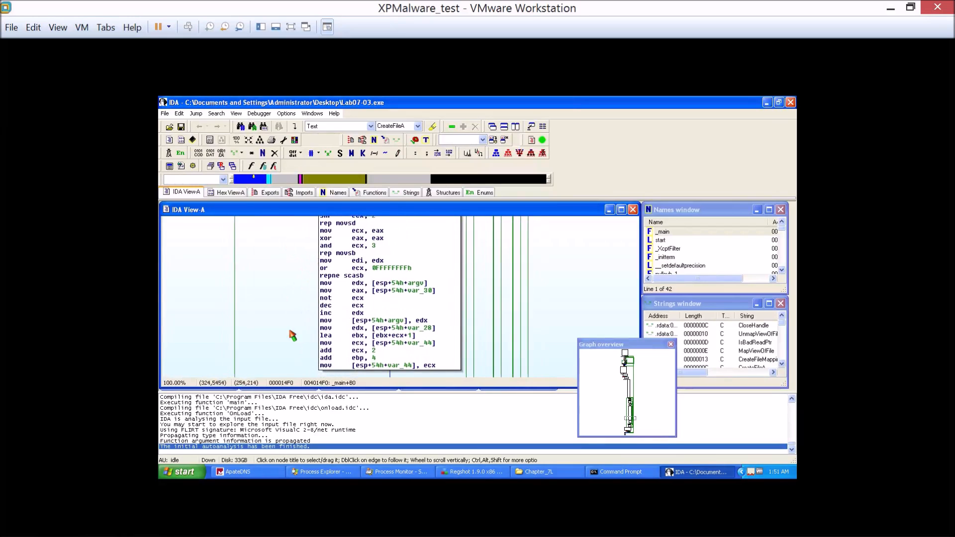
scroll(307, 357, "down", 7)
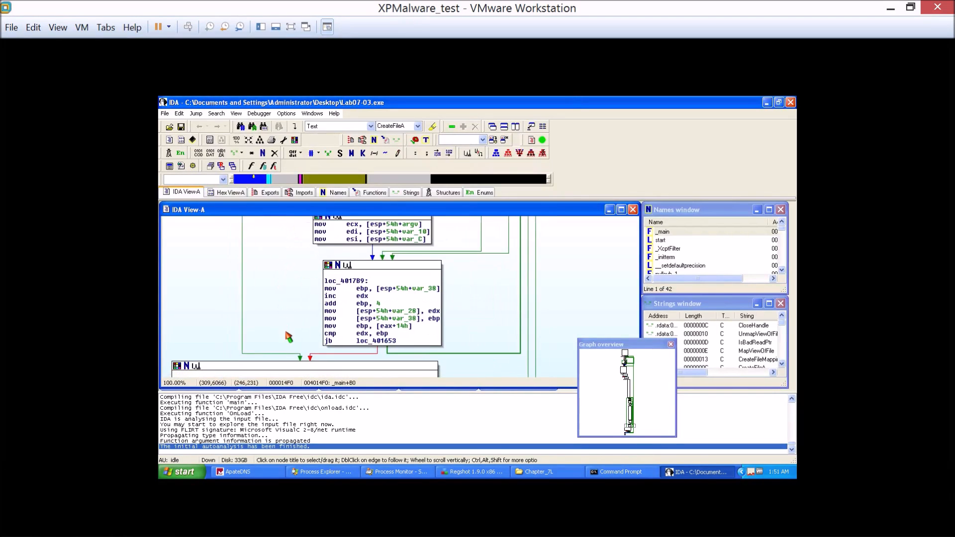
Examine the loc_4017D4 block, mark its opening lines, and check the exit, loc_401806 and loc_401813 branches below it.
left_click_drag(329, 208, 375, 216)
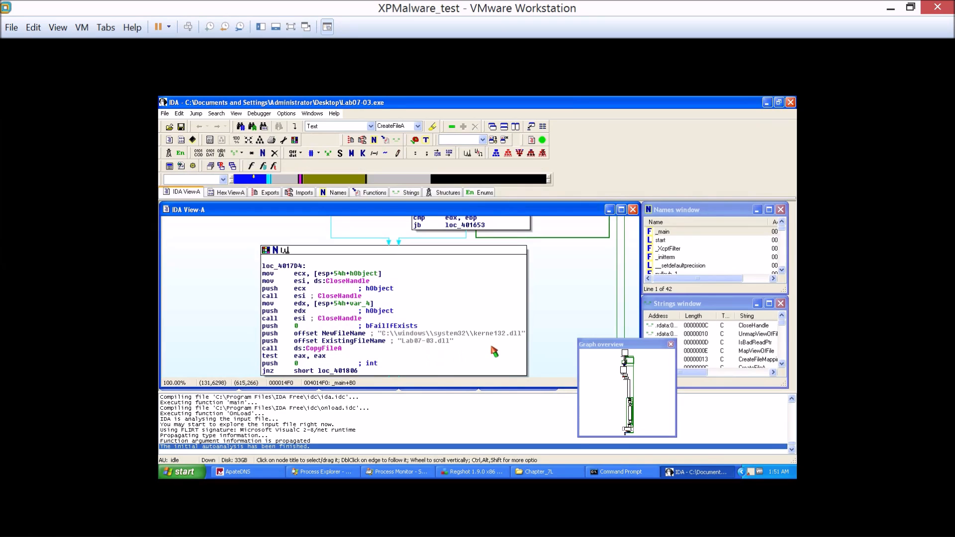
left_click_drag(487, 344, 481, 322)
left_click_drag(480, 289, 468, 257)
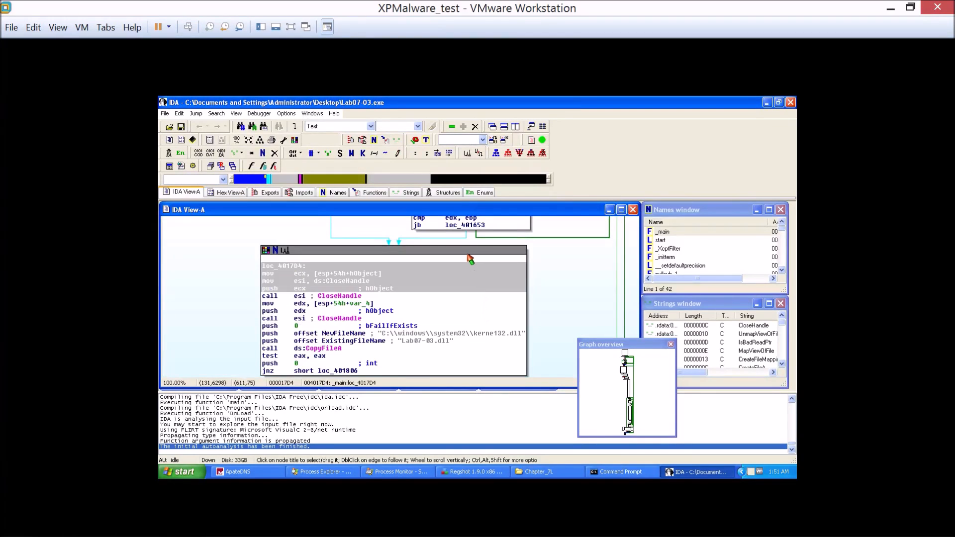
scroll(294, 303, "down", 4)
scroll(296, 300, "up", 1)
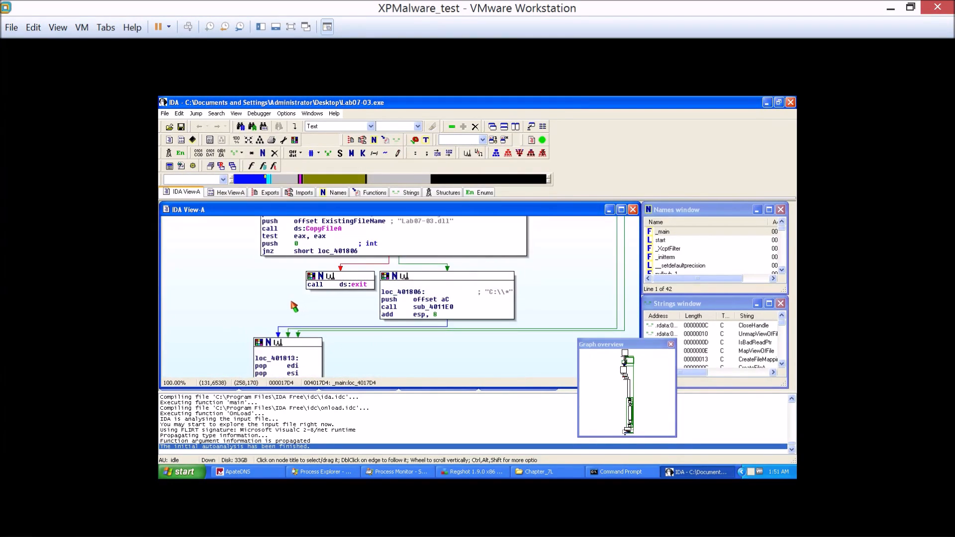
scroll(279, 309, "down", 1)
scroll(248, 308, "up", 3)
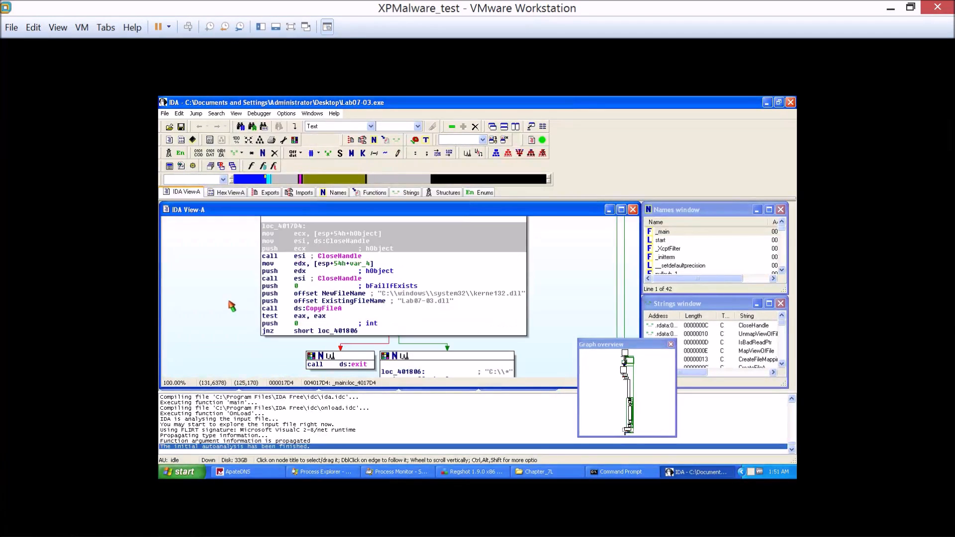
Examine the CopyFileA call in loc_4017D4 and highlight Lab07 in its existing file name.
left_click(338, 271)
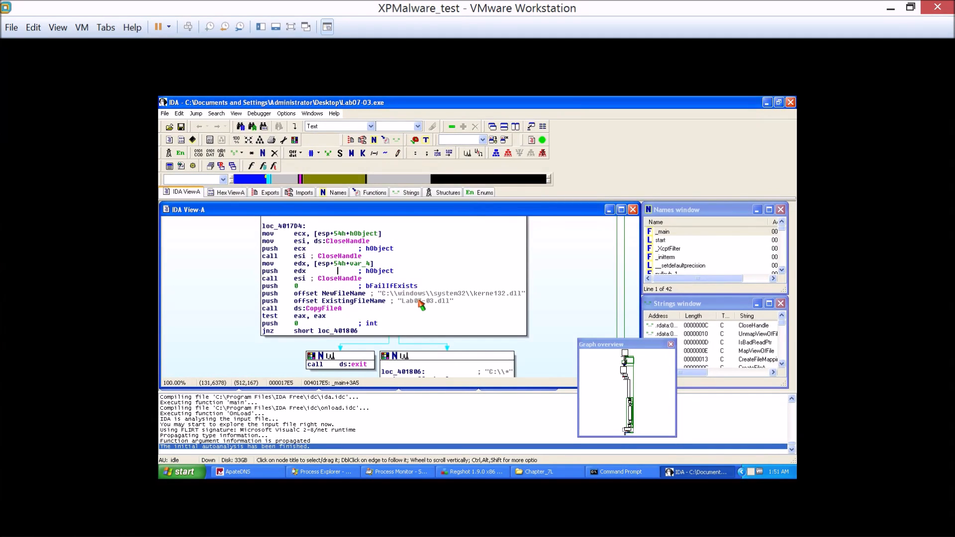
left_click(330, 309)
left_click(402, 302)
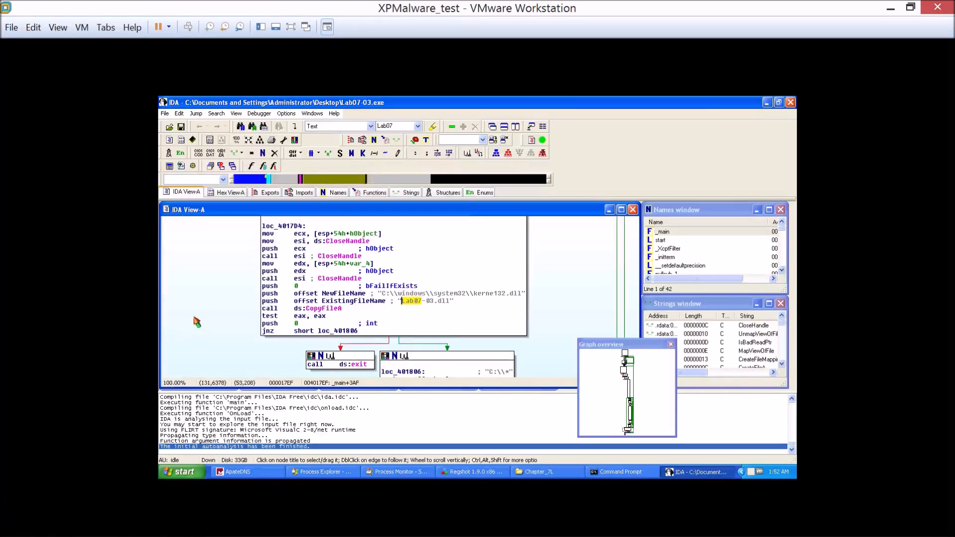
Highlight sub_4011E0 in the loc_401806 block, preview its code, and open the function.
scroll(238, 296, "down", 4)
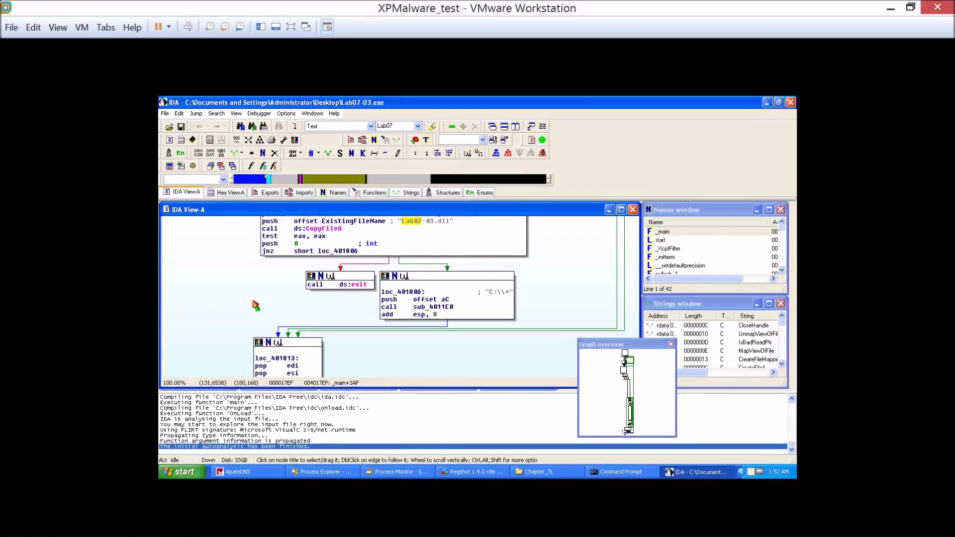
left_click(446, 308)
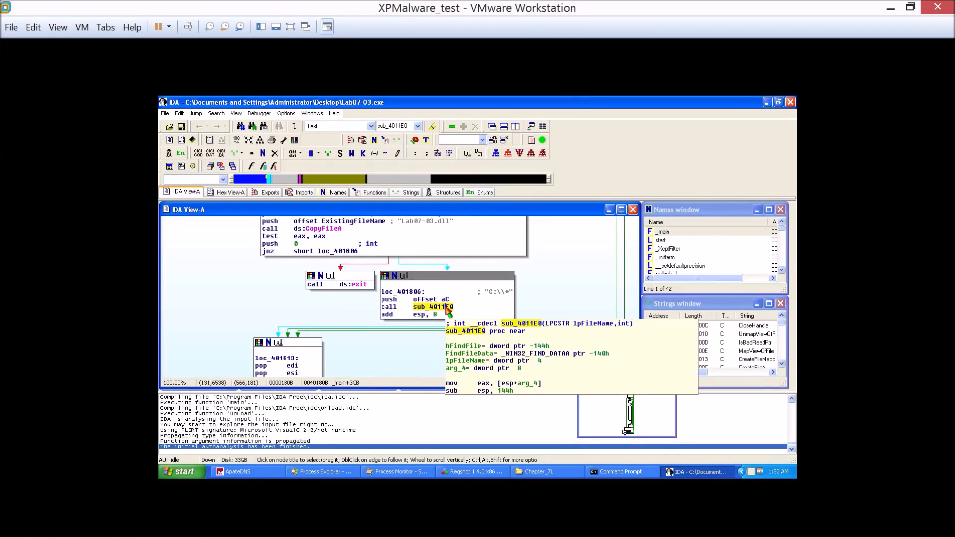
scroll(447, 311, "down", 1)
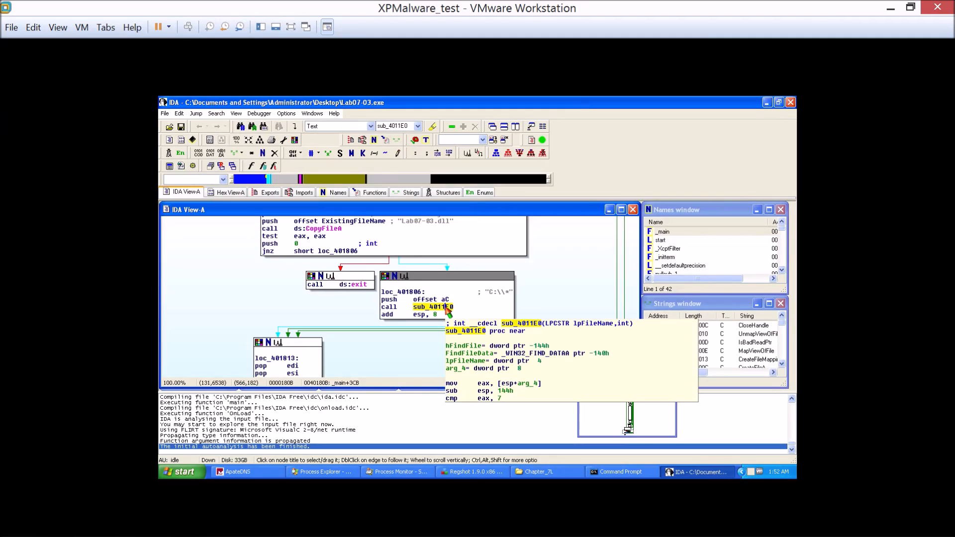
double_click(447, 307)
Examine sub_4011E0 from the FindFirstFileA call through the stricmp check and sub_4010A0 call to FindNextFileA and loc_401434.
scroll(468, 317, "down", 3)
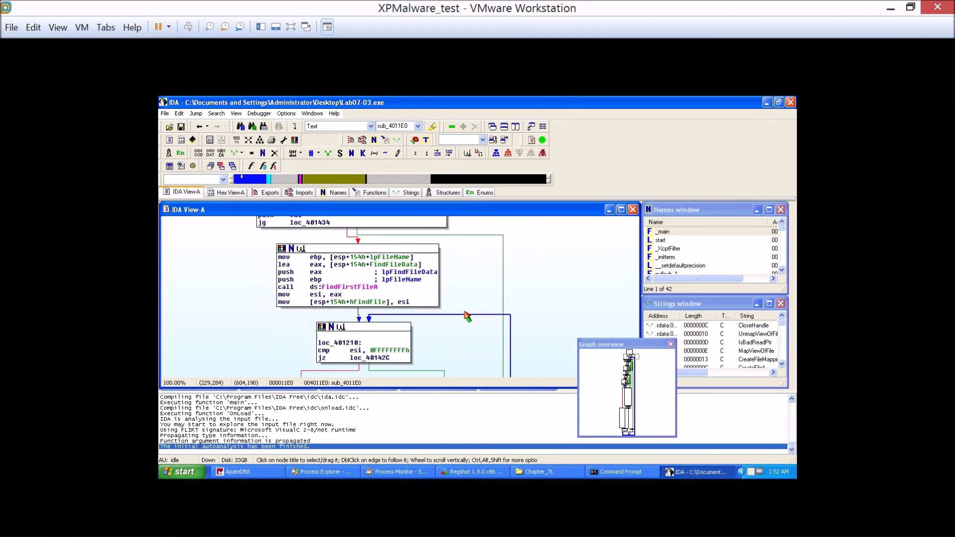
scroll(465, 313, "up", 3)
left_click_drag(208, 306, 271, 334)
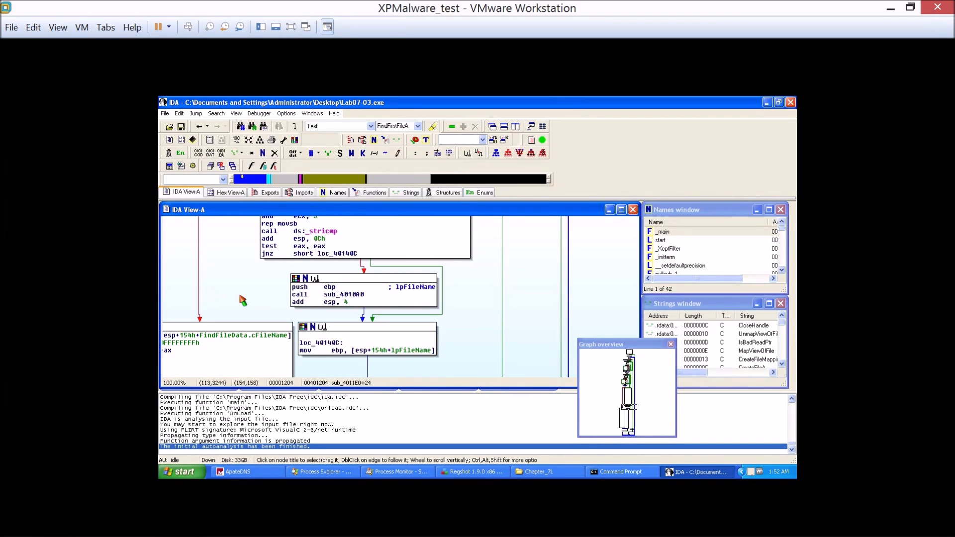
scroll(222, 297, "down", 3)
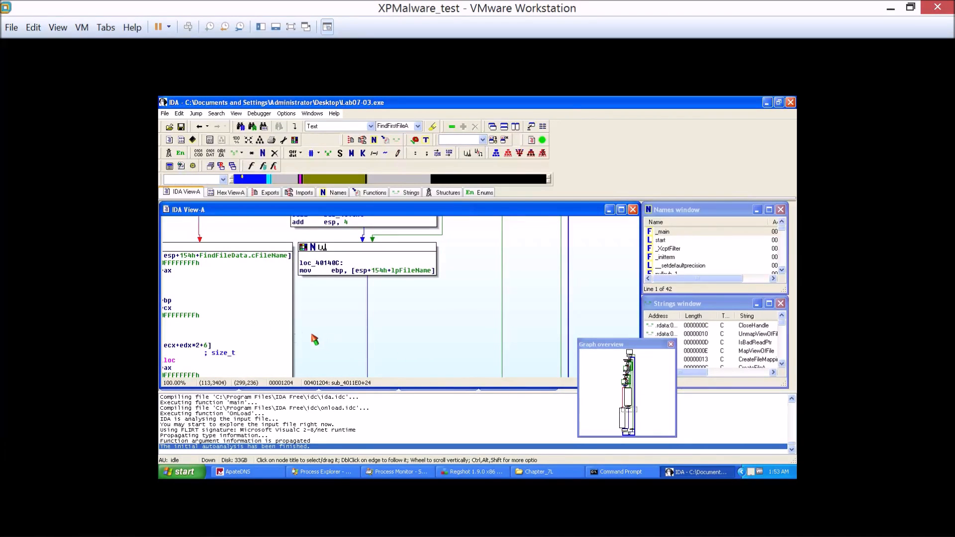
scroll(313, 339, "up", 10)
scroll(220, 319, "up", 5)
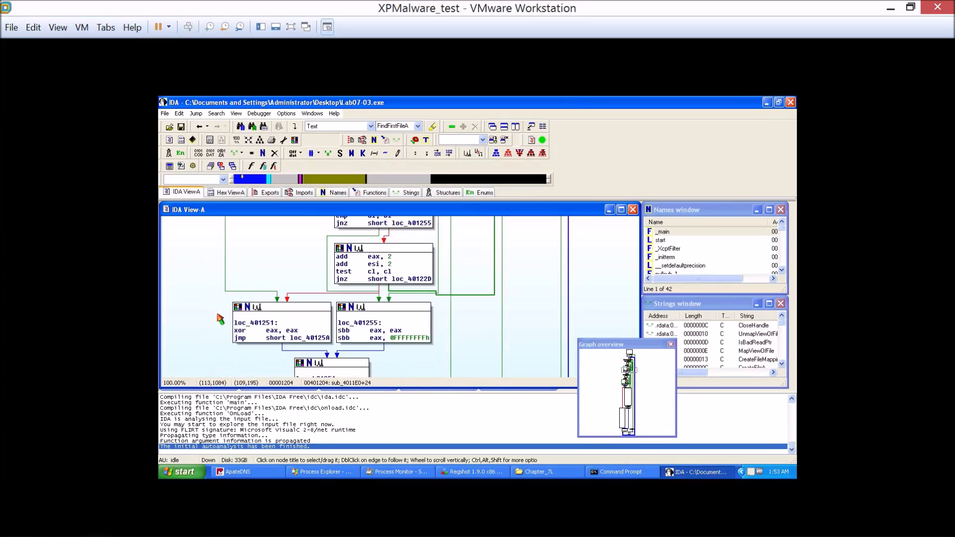
scroll(220, 319, "up", 2)
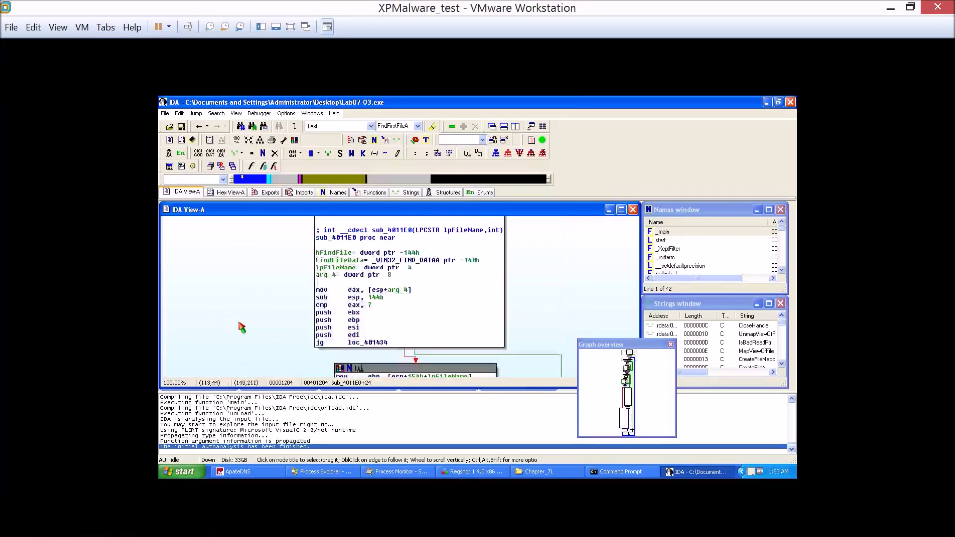
scroll(275, 305, "down", 1)
scroll(273, 306, "up", 2)
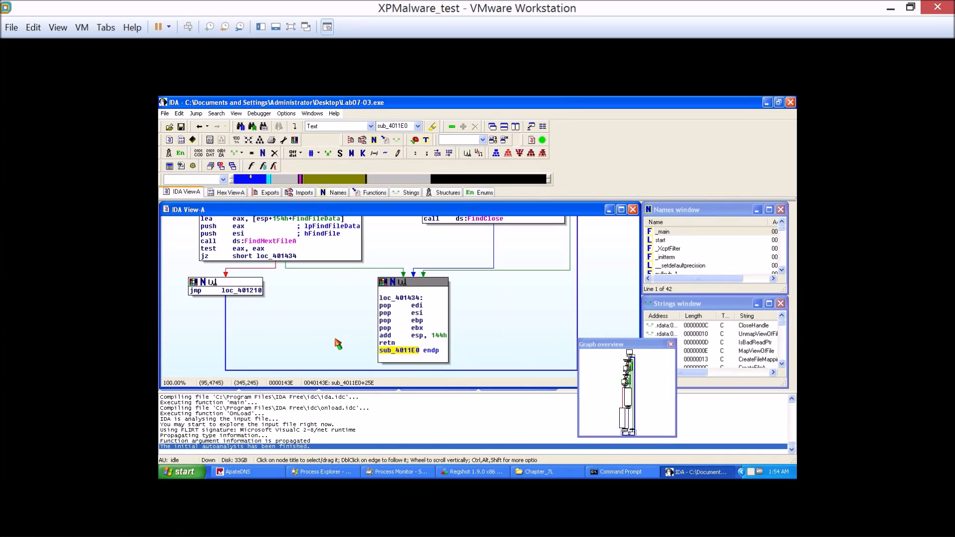
left_click_drag(321, 327, 392, 318)
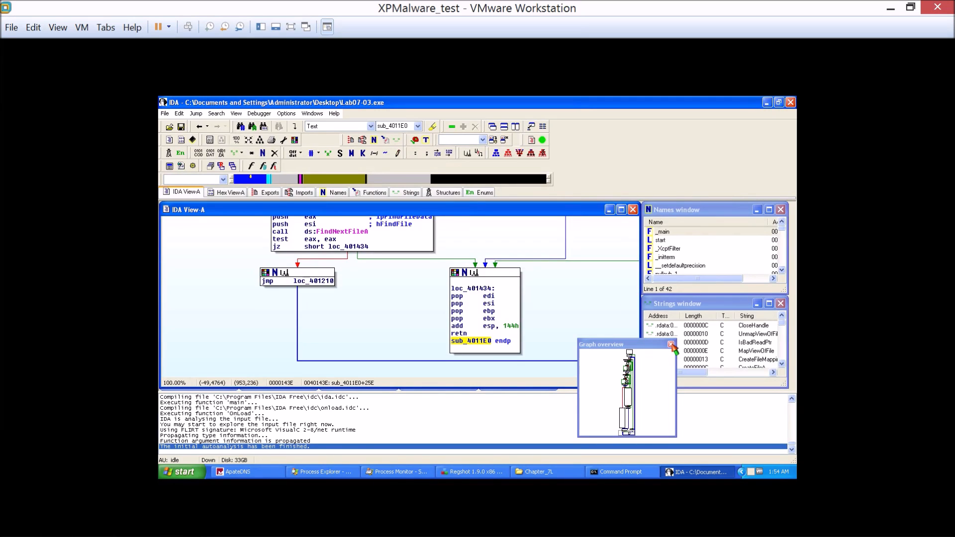
Switch to Command Prompt, run strings lab07-03.exe, and prepare the unexecuted command LAB07-03.EXE WARNING_THIS_WILL_DESTROY_YOUR_MACHINE.
left_click(767, 102)
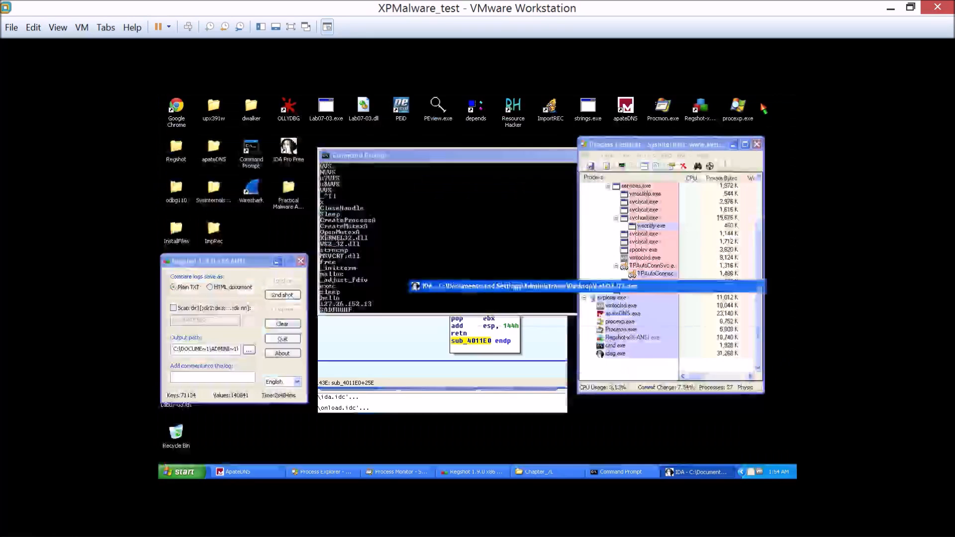
left_click(444, 238)
key("Return")
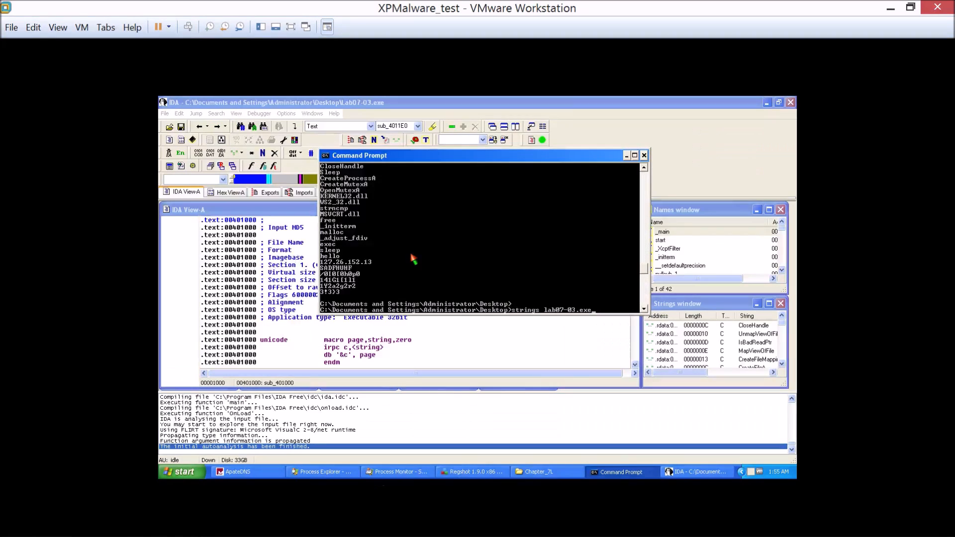
key("Return")
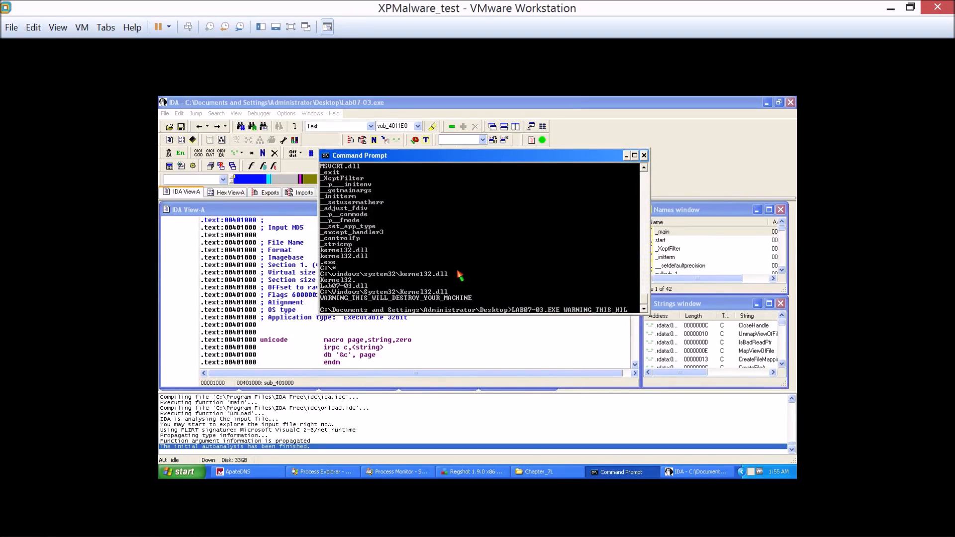
type("DESTROY_YOUR_MACHINE")
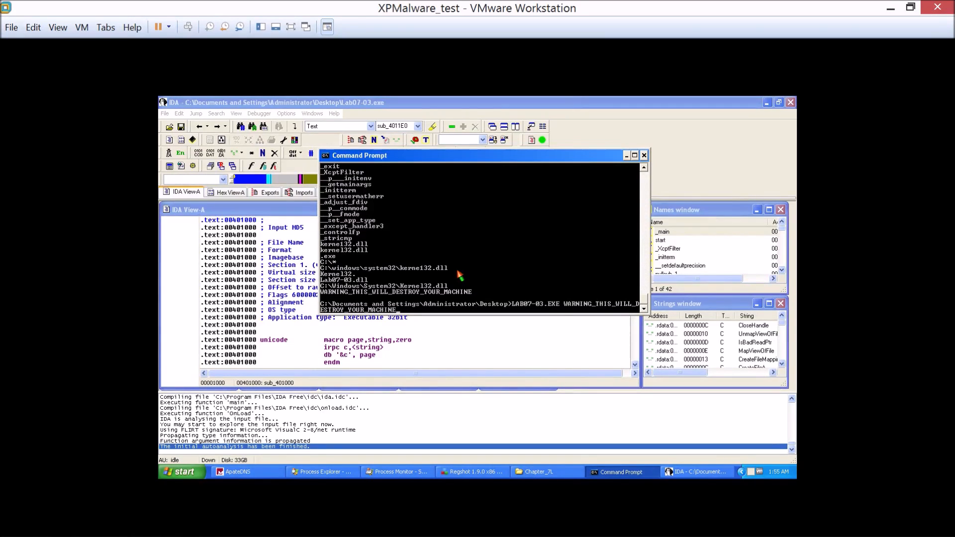
Minimize IDA, move the Command Prompt window lower, and switch to Process Monitor to start capturing events.
left_click(766, 102)
left_click_drag(559, 155, 579, 276)
left_click(462, 233)
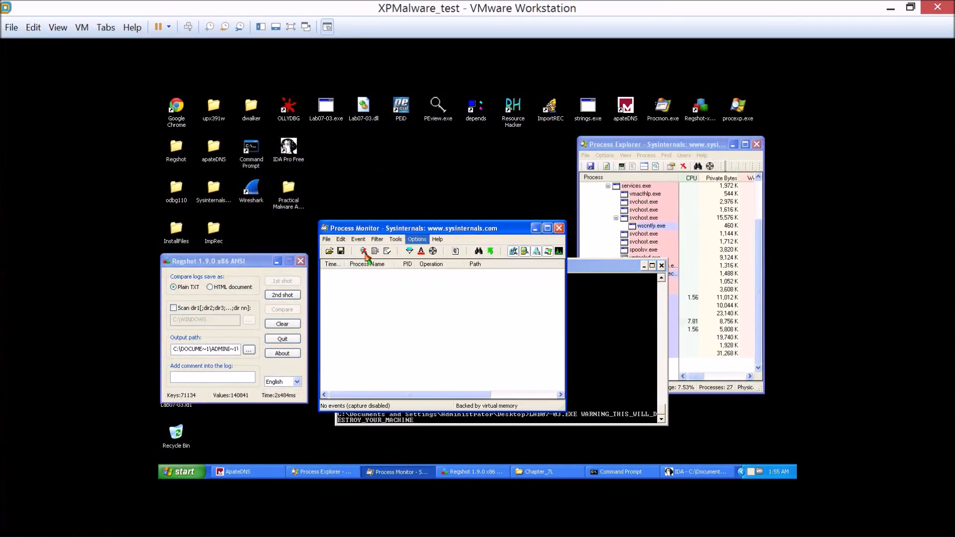
key("ctrl+e")
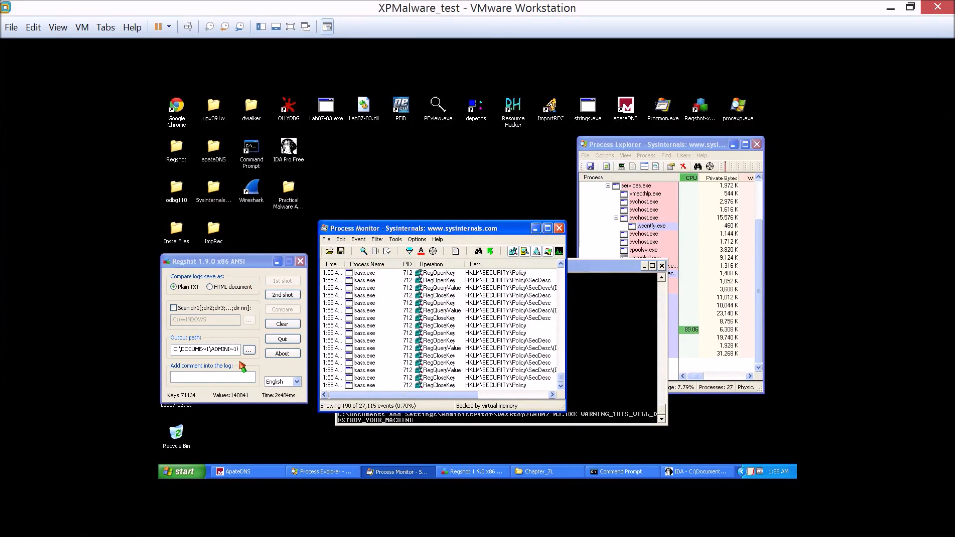
Check the Regshot and ApateDNS windows, dismiss ApateDNS, and bring Process Explorer to the front.
left_click(202, 267)
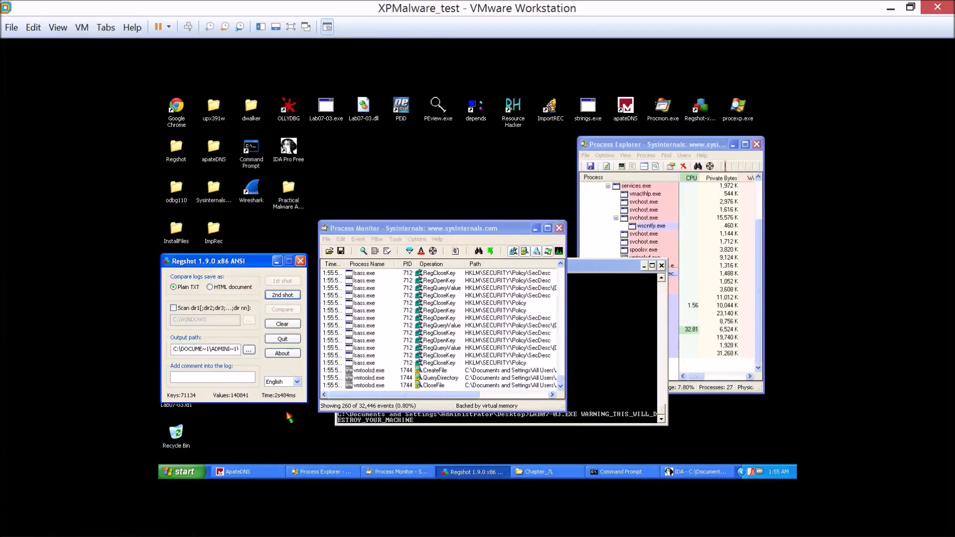
left_click(239, 472)
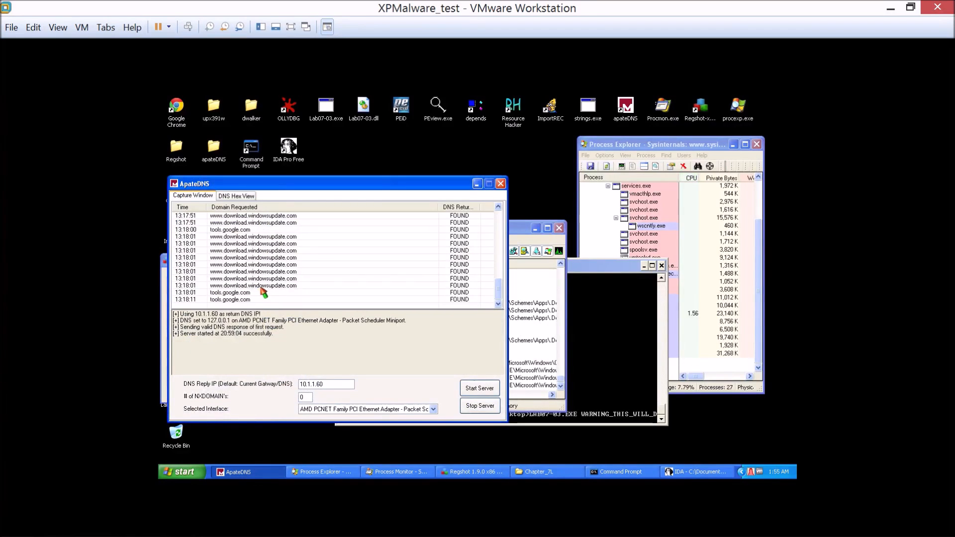
left_click(499, 182)
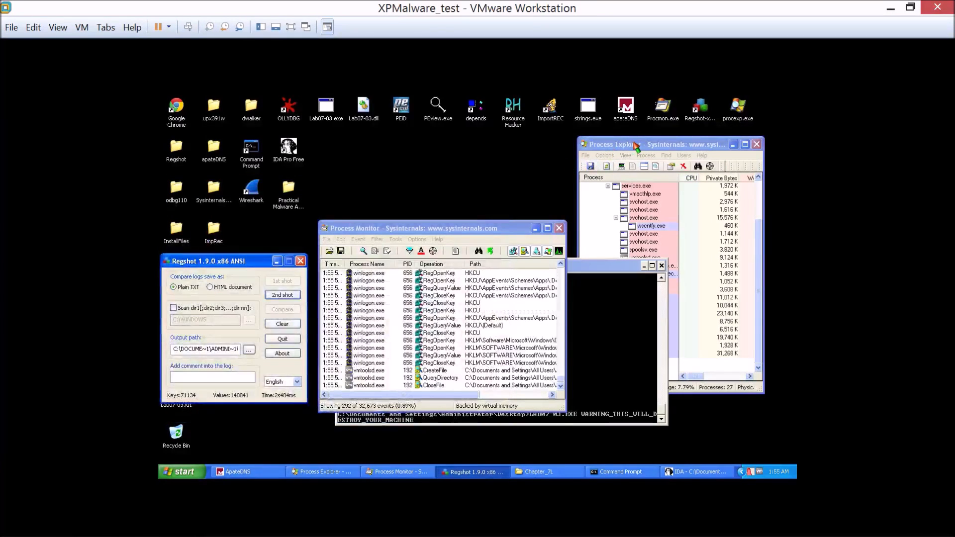
left_click(635, 145)
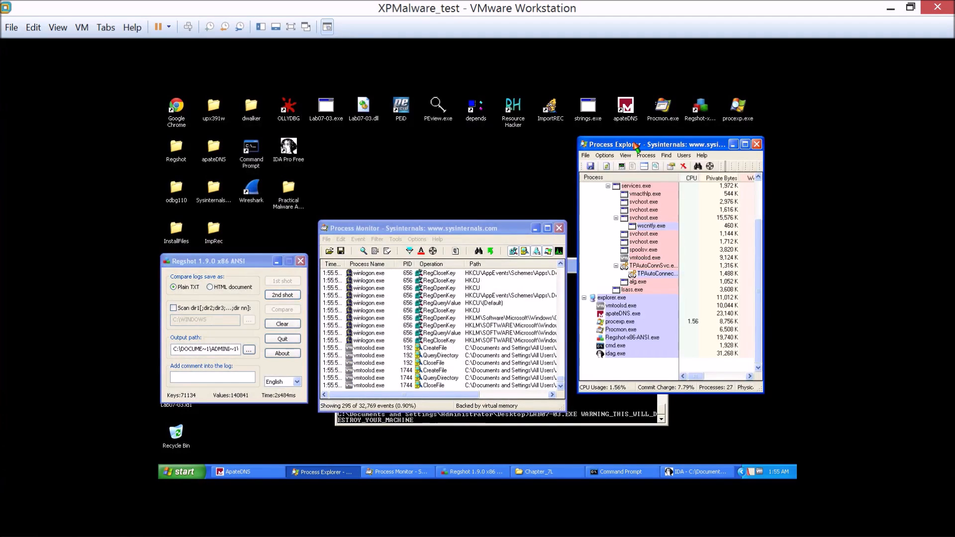
Arrange Process Explorer and Command Prompt side by side, enlarge Process Explorer, and run LAB07-03.EXE WARNING_THIS_WILL_DESTROY_YOUR_MACHINE.
left_click_drag(635, 145, 217, 108)
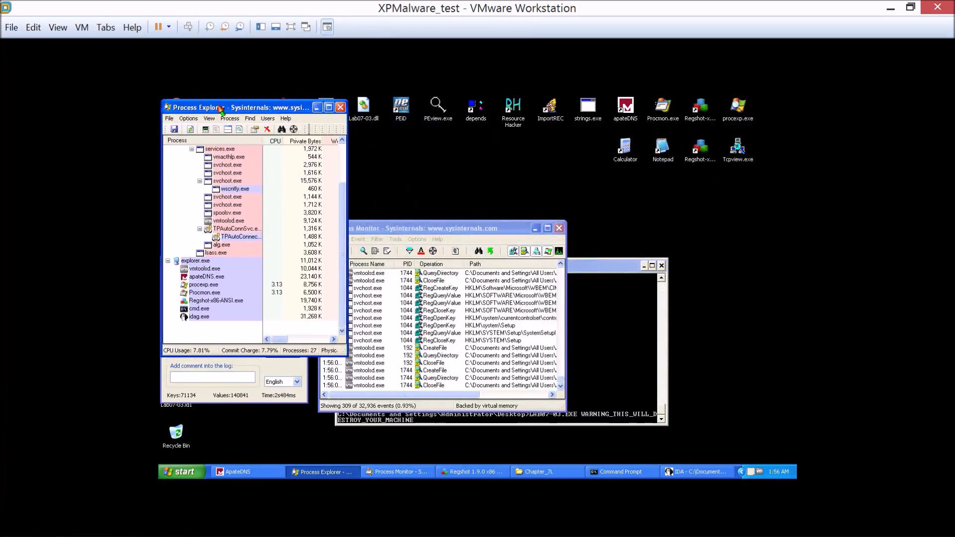
left_click_drag(346, 356, 357, 437)
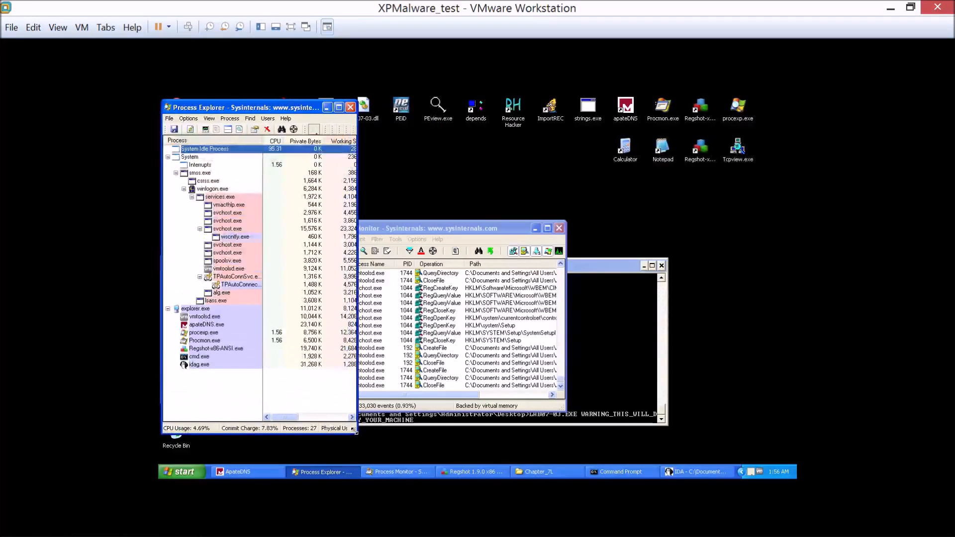
left_click(623, 314)
left_click_drag(610, 269, 684, 232)
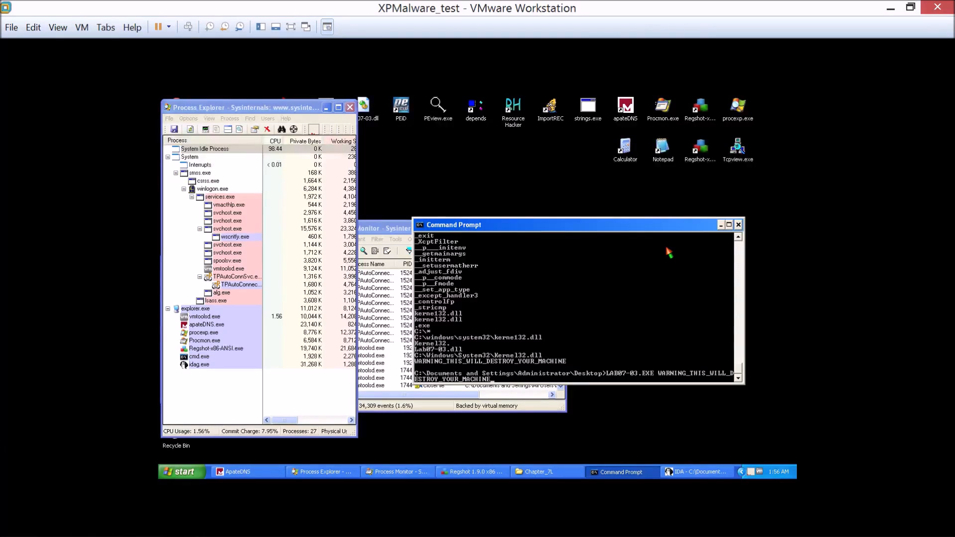
key("Return")
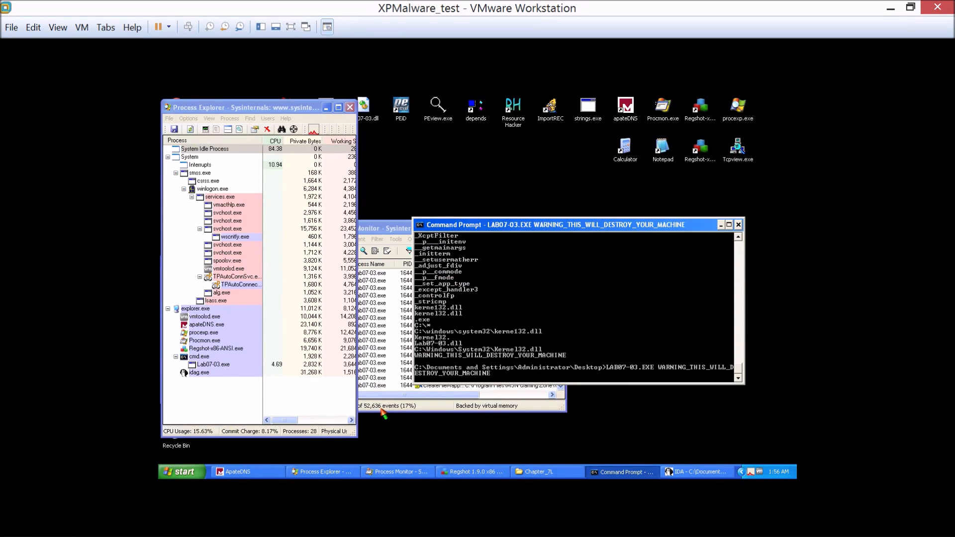
Move the Process Monitor and Command Prompt windows apart to expose the captured events, and select Lab07-03.exe in Process Explorer.
left_click(371, 326)
left_click_drag(401, 229, 421, 247)
left_click_drag(485, 225, 515, 175)
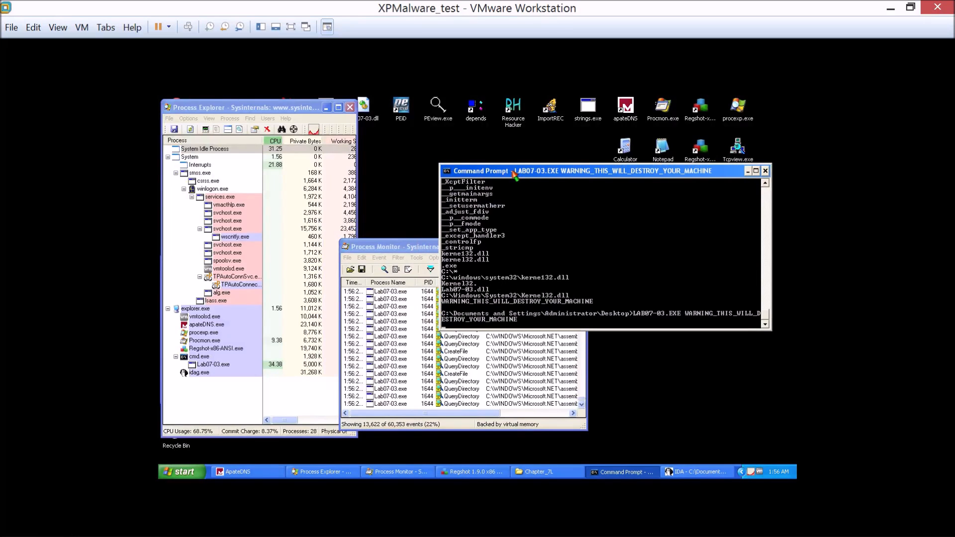
left_click(216, 365)
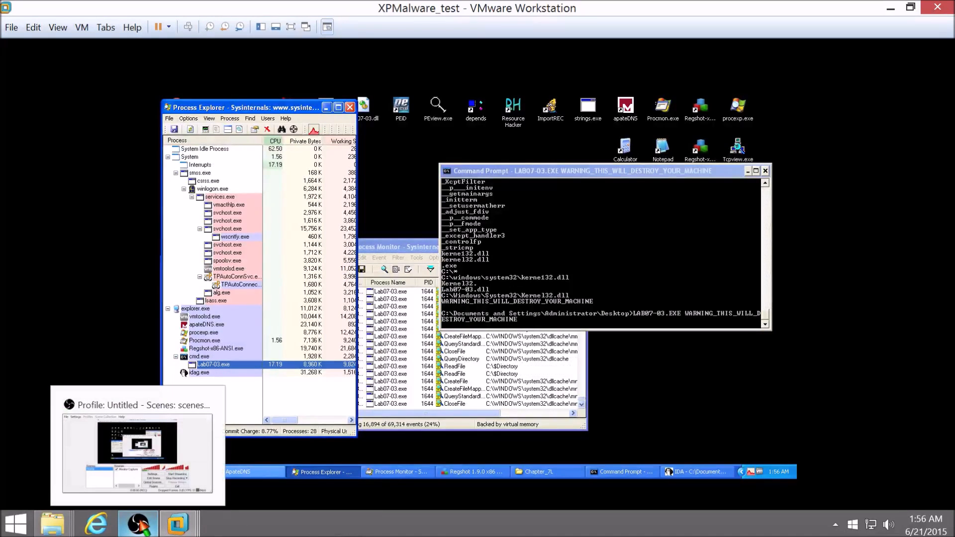
left_click(138, 523)
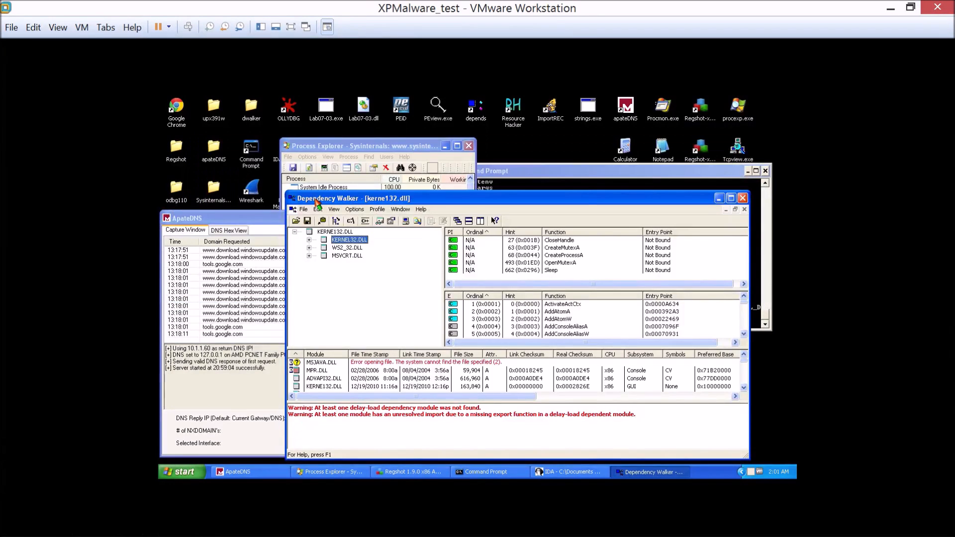
In Dependency Walker, open auditusr.exe from the system32 folder.
left_click(304, 209)
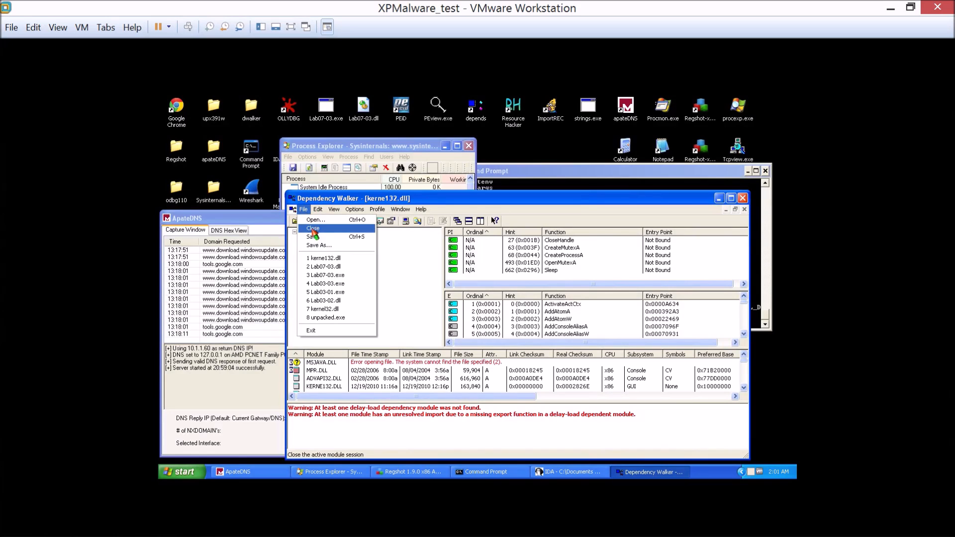
left_click(316, 219)
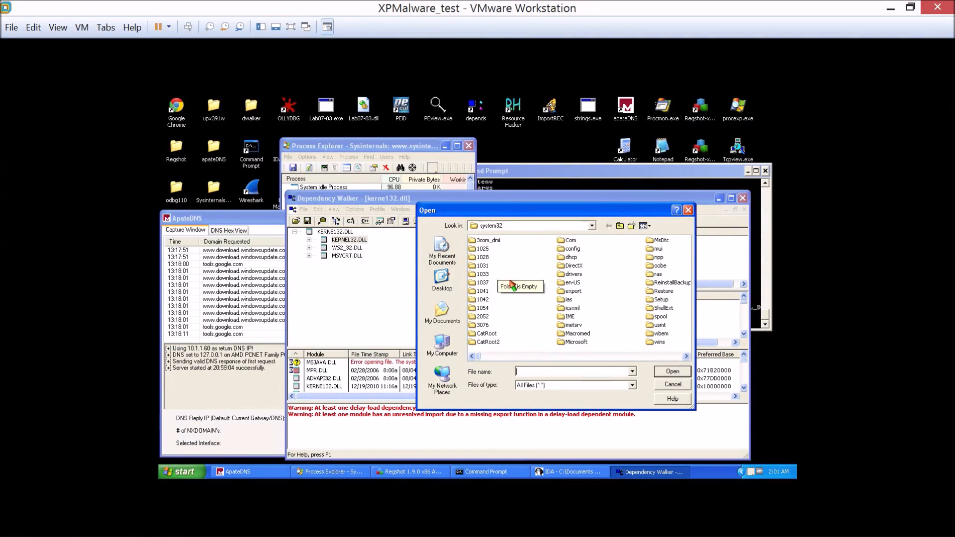
left_click_drag(478, 357, 489, 357)
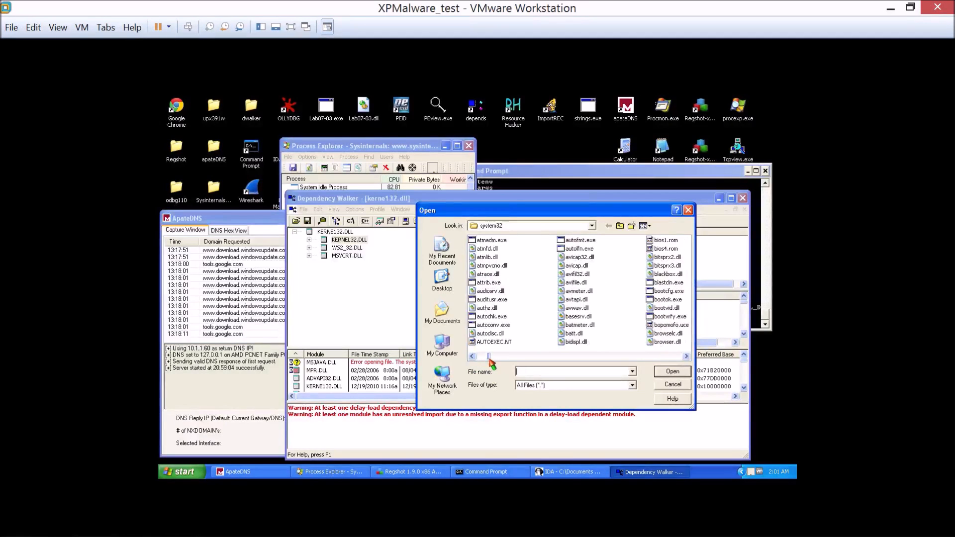
double_click(491, 300)
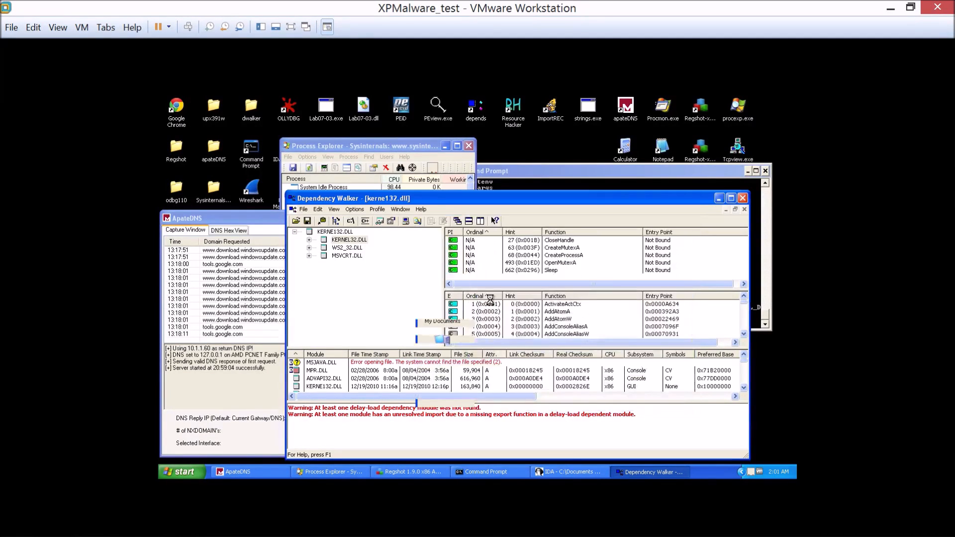
Examine the KERNE132.DLL dependency under AUDITUSR.EXE, including its imported and exported functions.
left_click(309, 248)
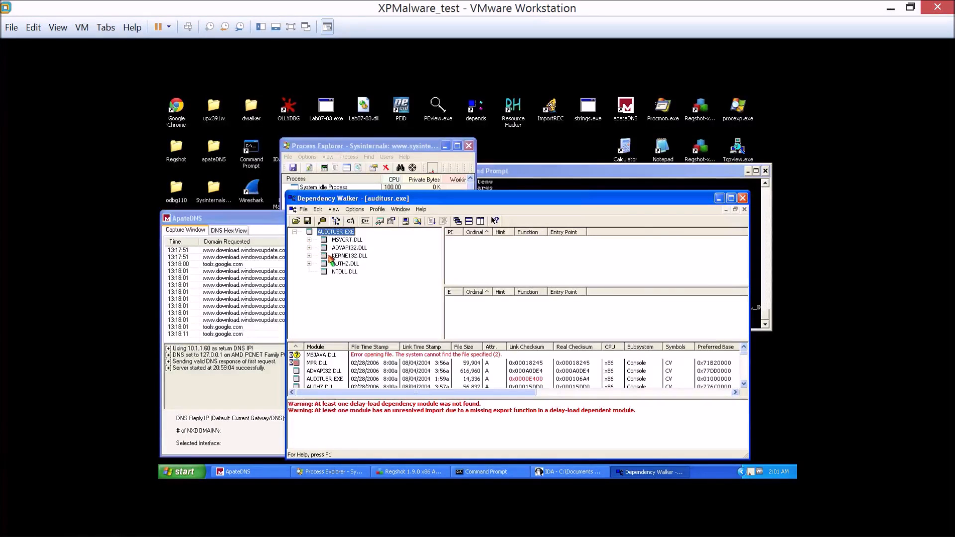
left_click(329, 256)
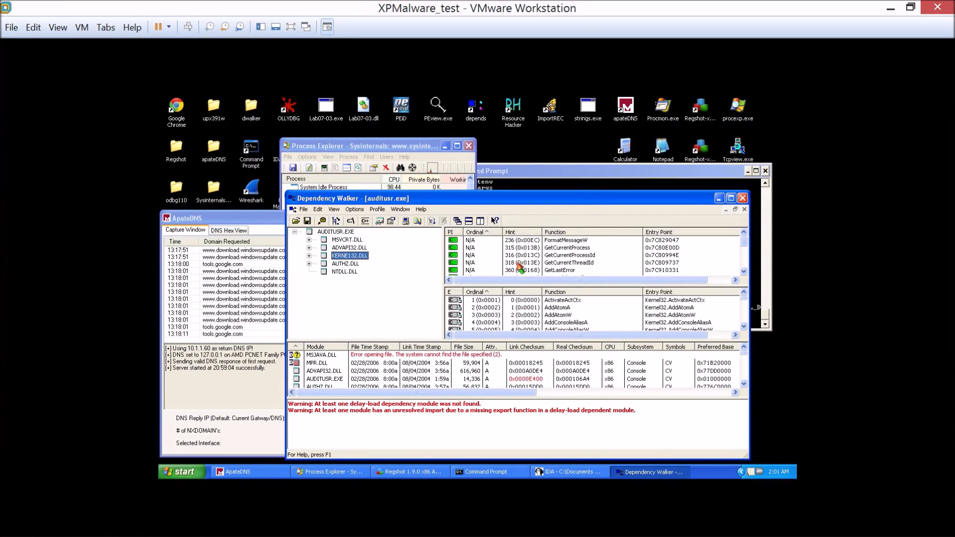
mouse_move(523, 286)
left_mouse_down()
mouse_move(522, 310)
mouse_move(521, 287)
left_mouse_up()
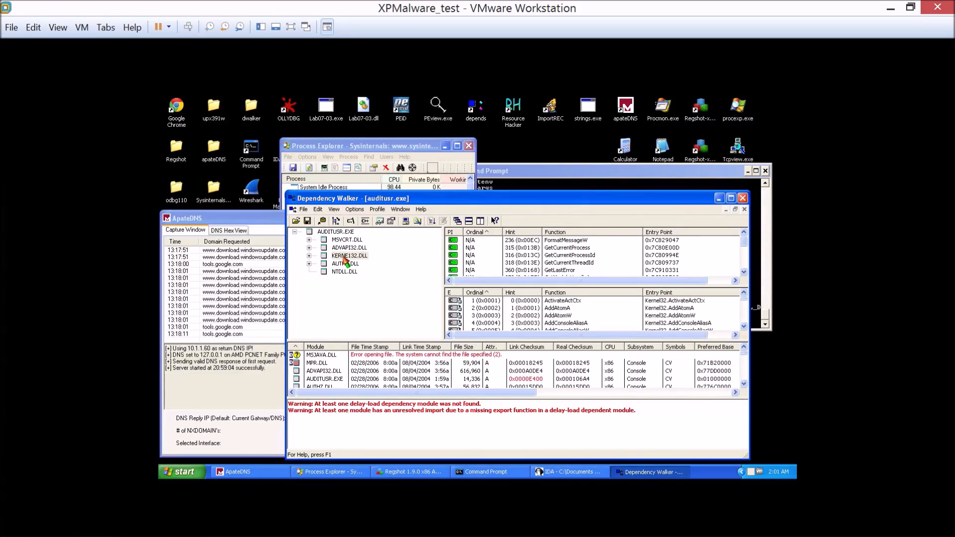
left_click(362, 258)
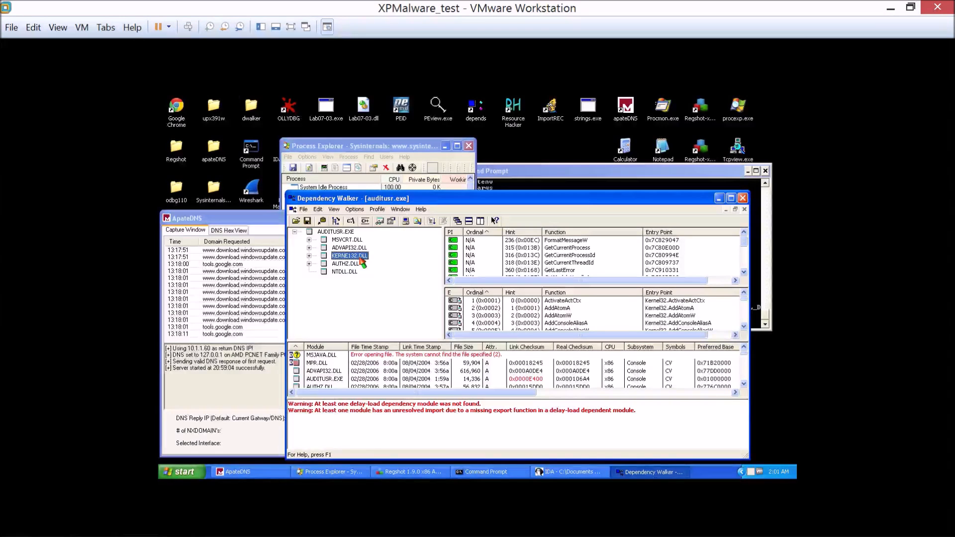
left_click(350, 233)
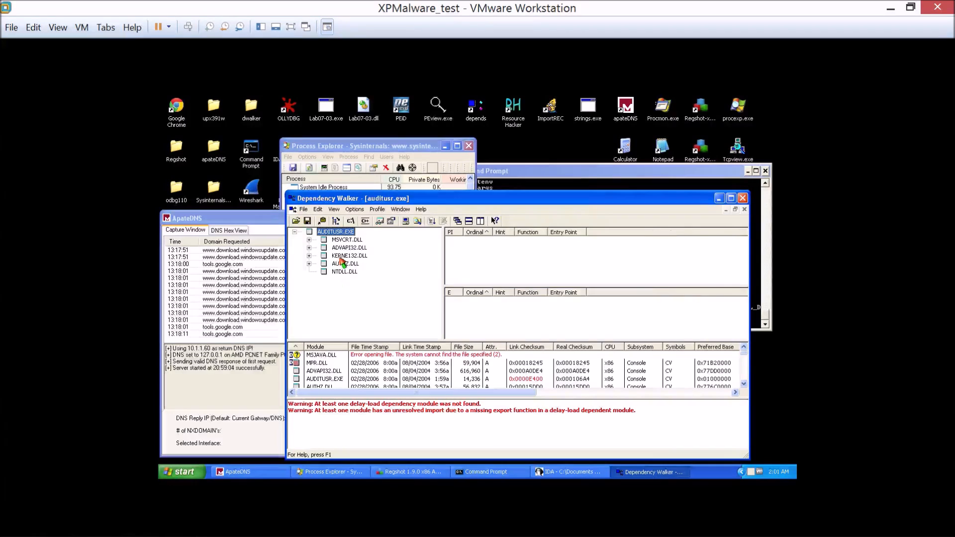
left_click(339, 256)
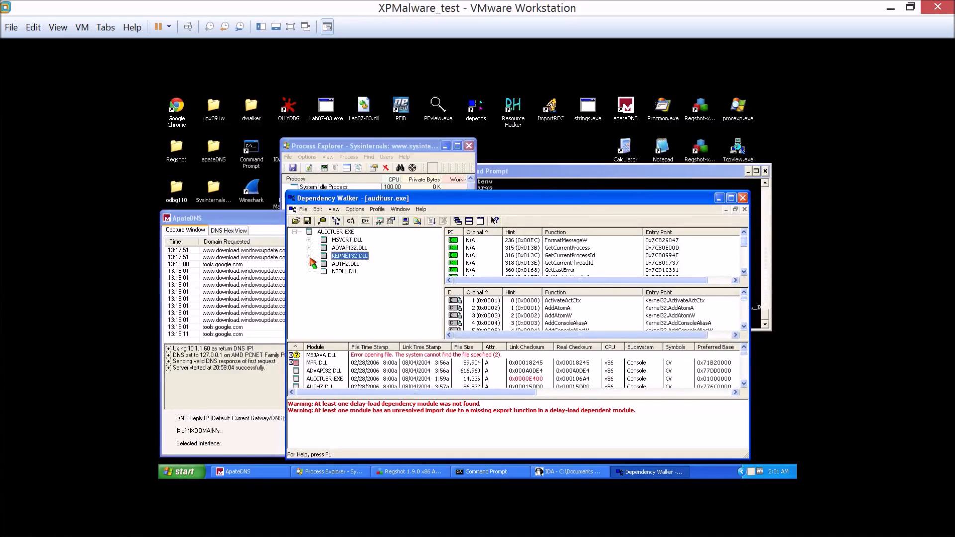
Narrow the Dependency Walker window to uncover ApateDNS and bring ApateDNS to the front.
left_click_drag(293, 195, 479, 186)
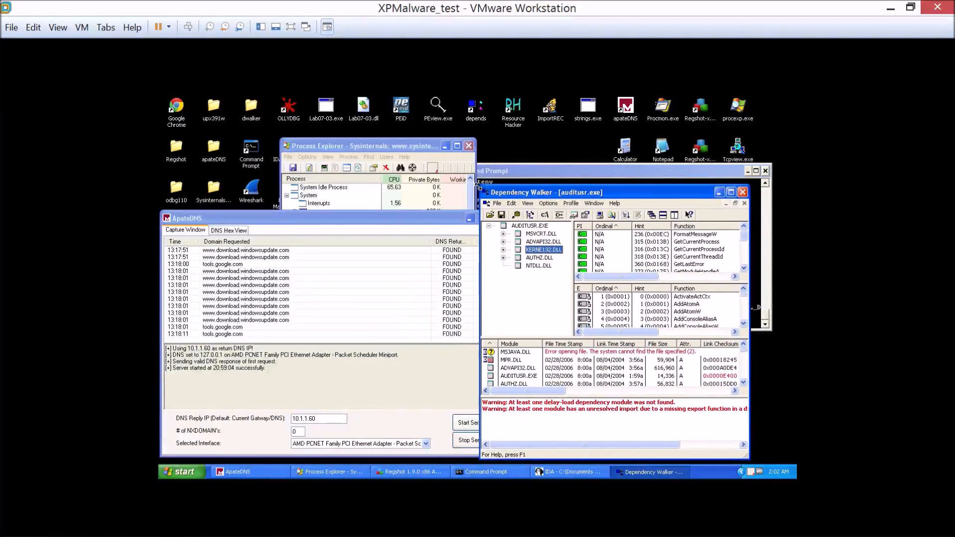
left_click(425, 225)
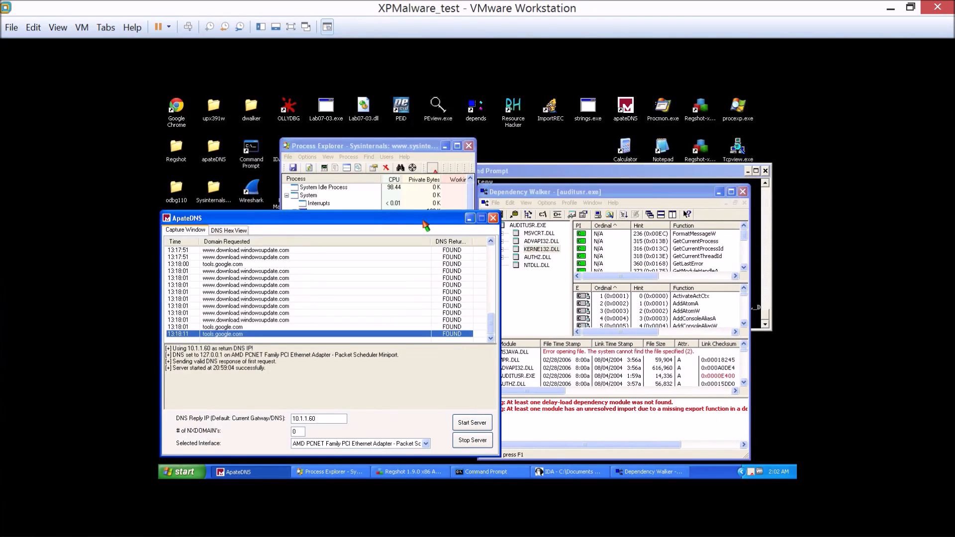